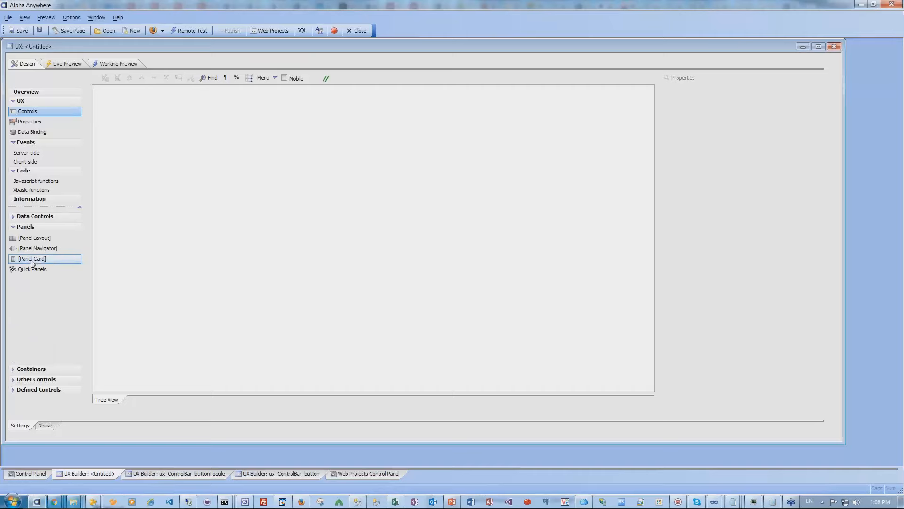
Add a Panel Card with a panel header that includes a ControlBar, and display it in the working preview
click(448, 269)
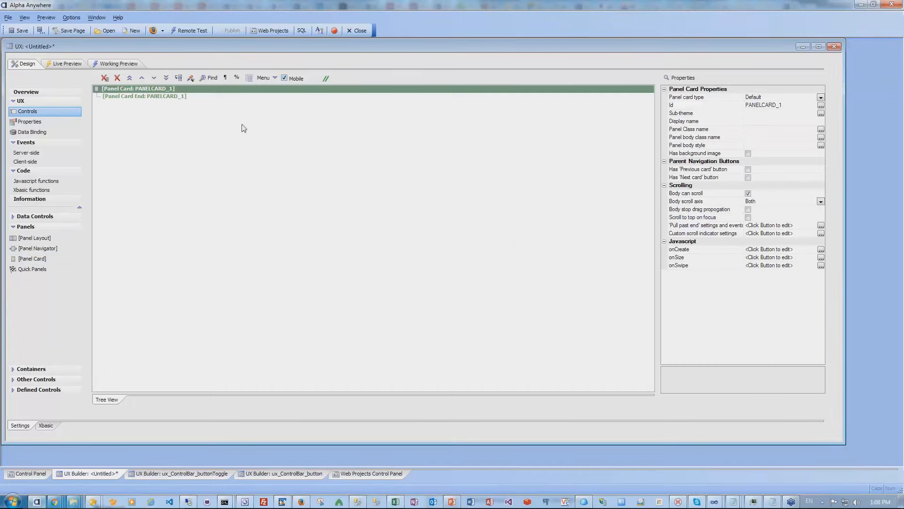
right_click(154, 91)
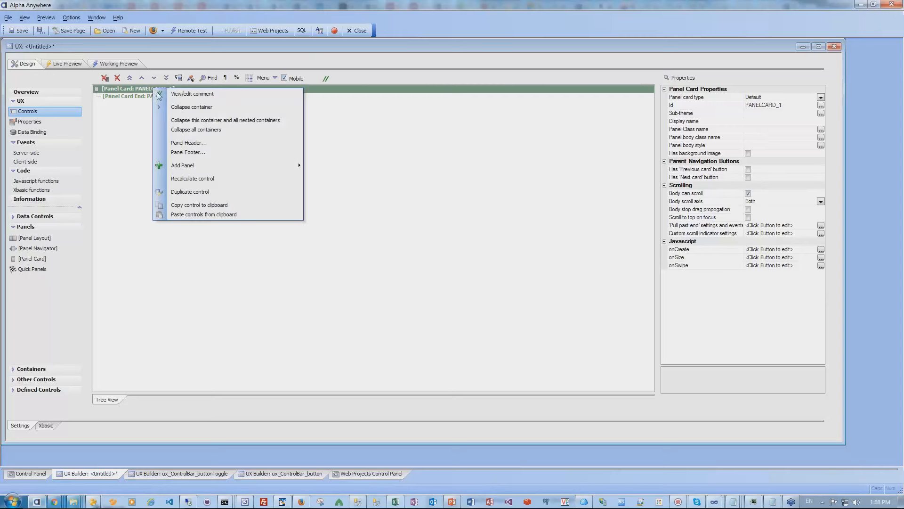
click(205, 145)
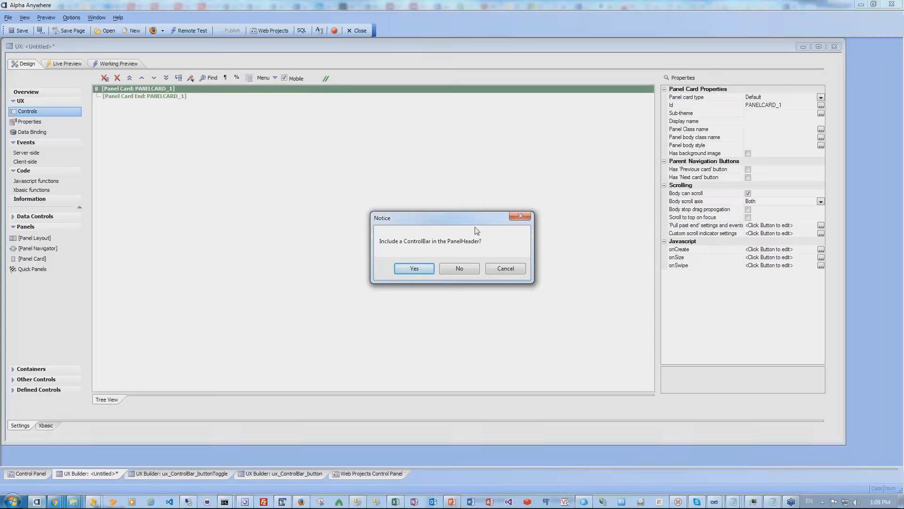
click(411, 269)
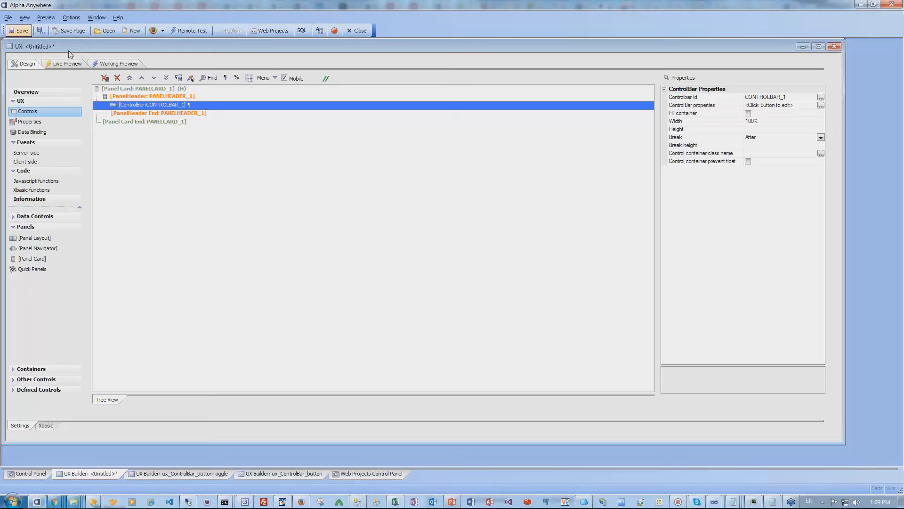
click(124, 68)
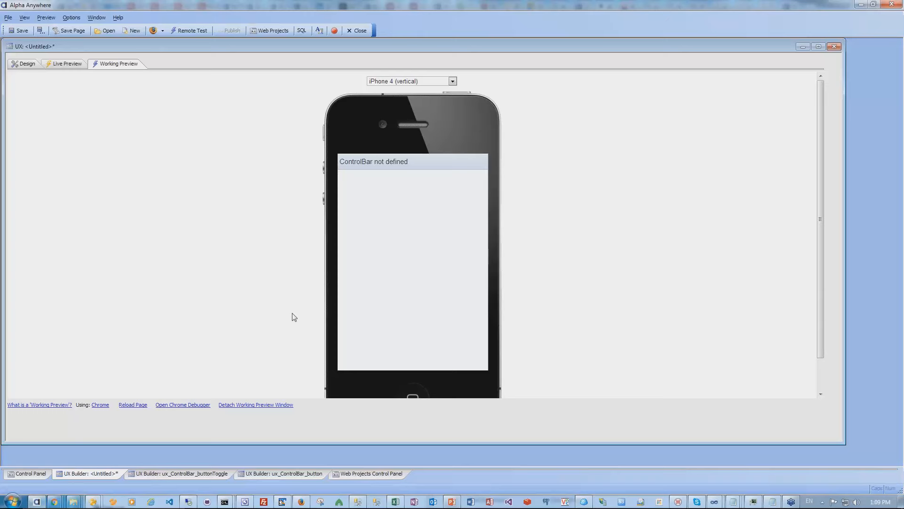
Open the demoapp component from the web project's component list
click(367, 474)
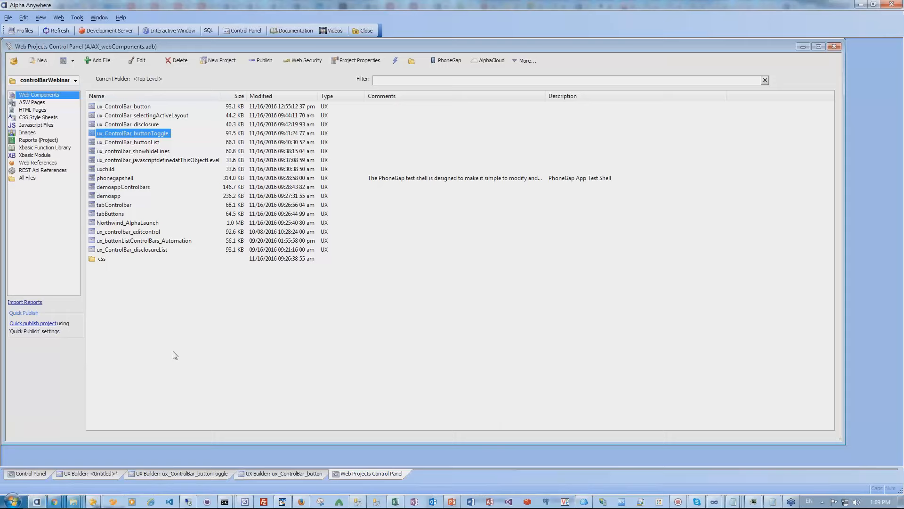
double_click(109, 198)
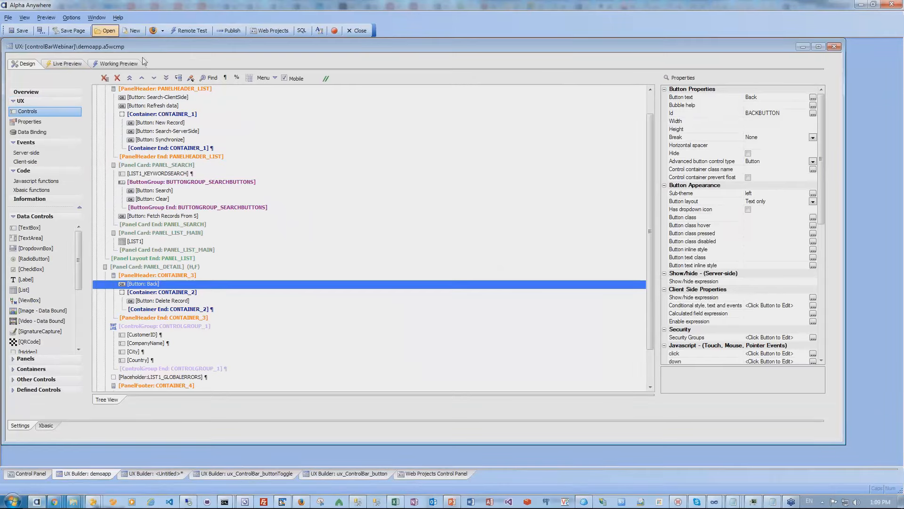
Read the descriptions of the Sample_Disconnected_App_Using_ControlBars and Sample_Disconnected_App templates without creating a component
click(133, 30)
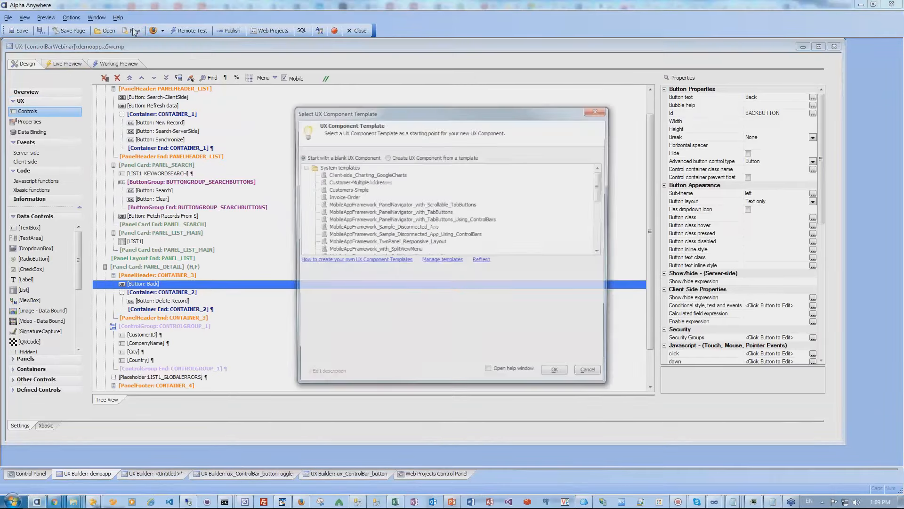
click(344, 234)
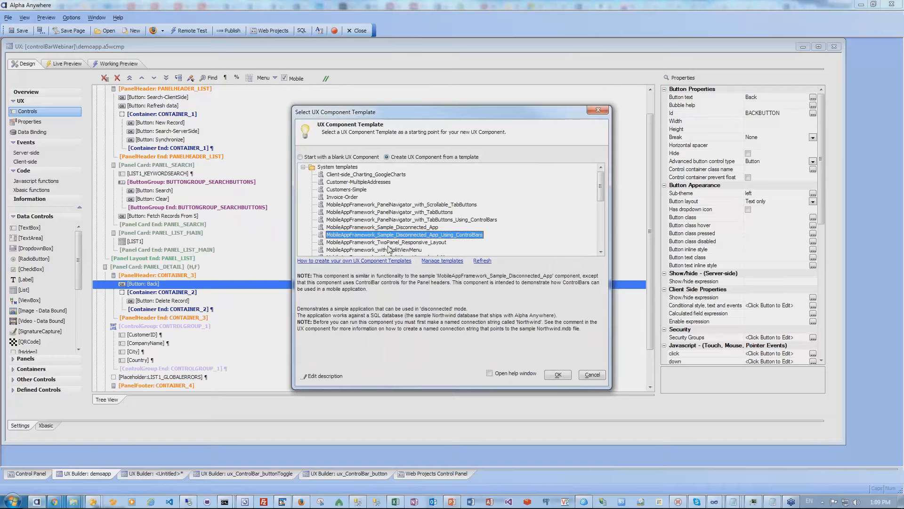
click(409, 229)
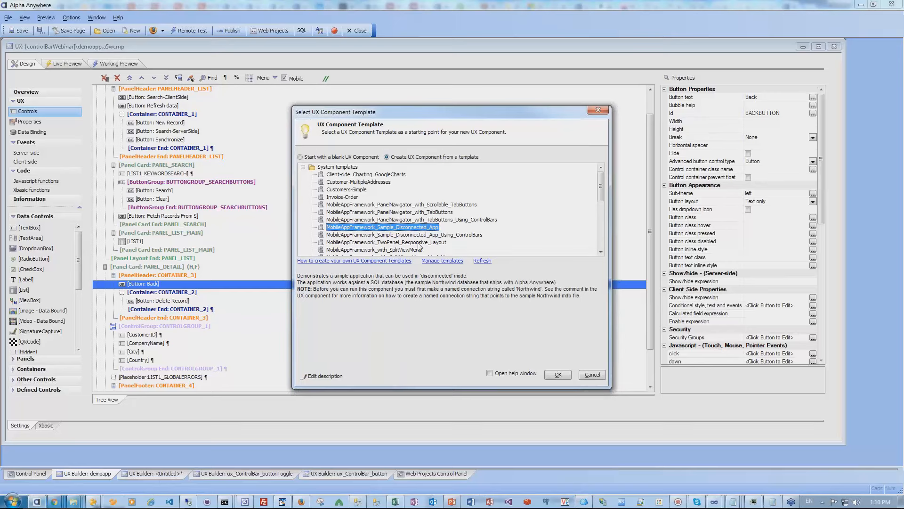
click(592, 375)
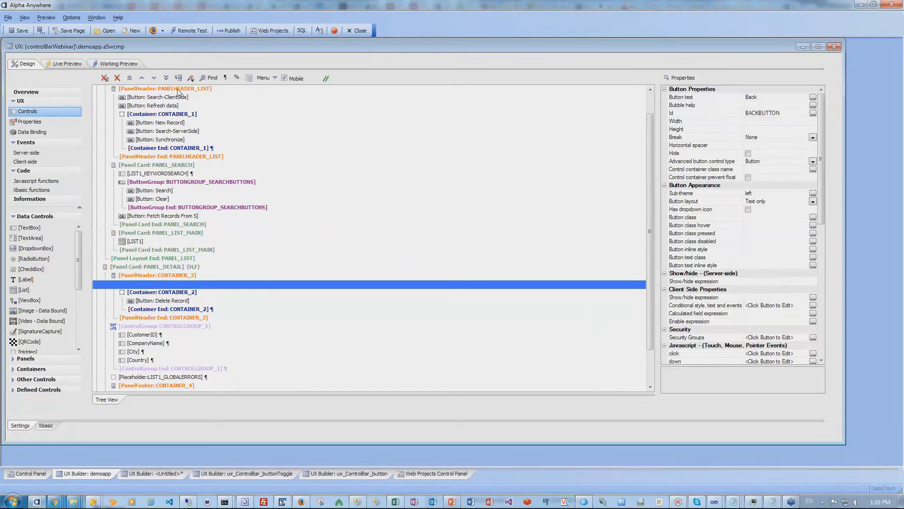
Examine the controls inside the list panel's header and the detail panel's header in demoapp's control tree
drag(178, 91, 195, 153)
scroll(193, 151, up, 1)
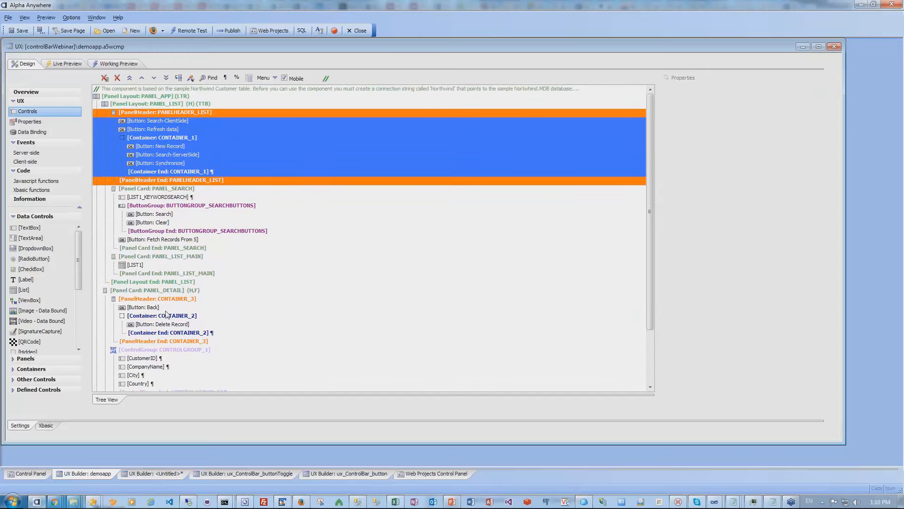
drag(160, 300, 165, 338)
click(149, 301)
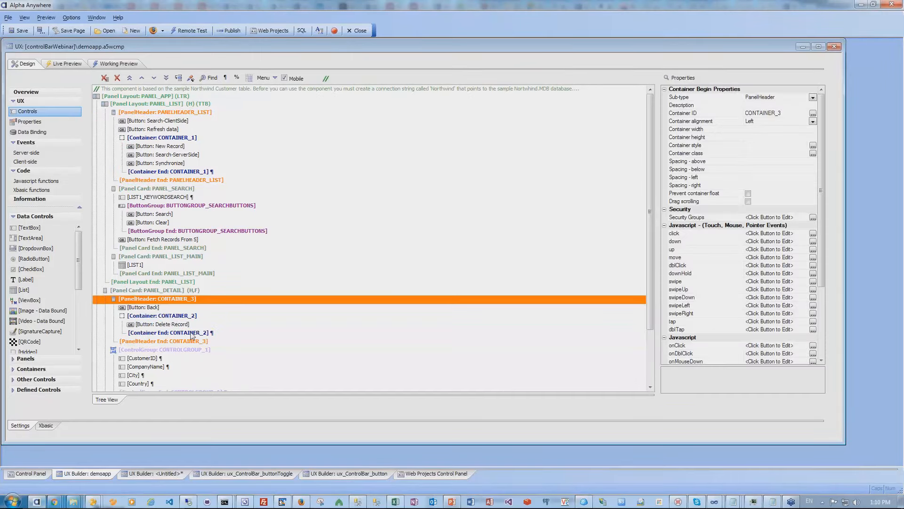
Inspect the detail header's Back button, Delete Record button and the container style of CONTAINER_2
click(146, 309)
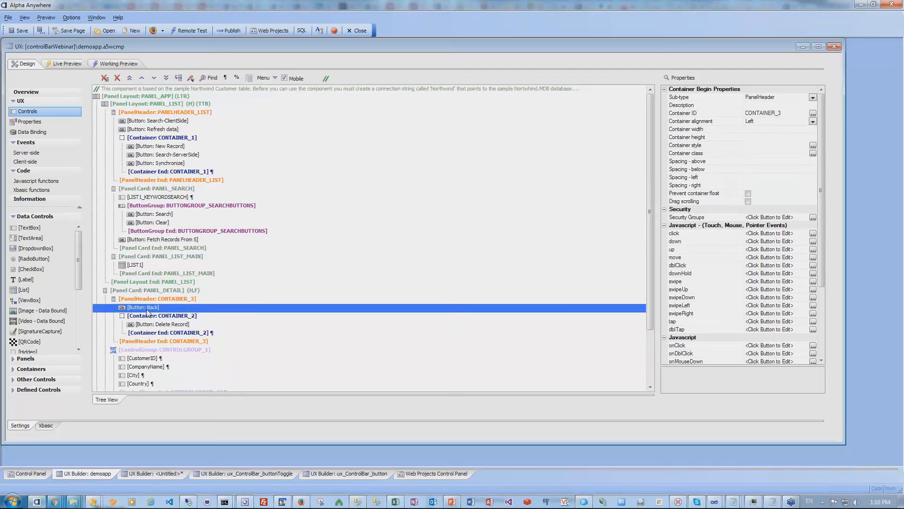
click(149, 326)
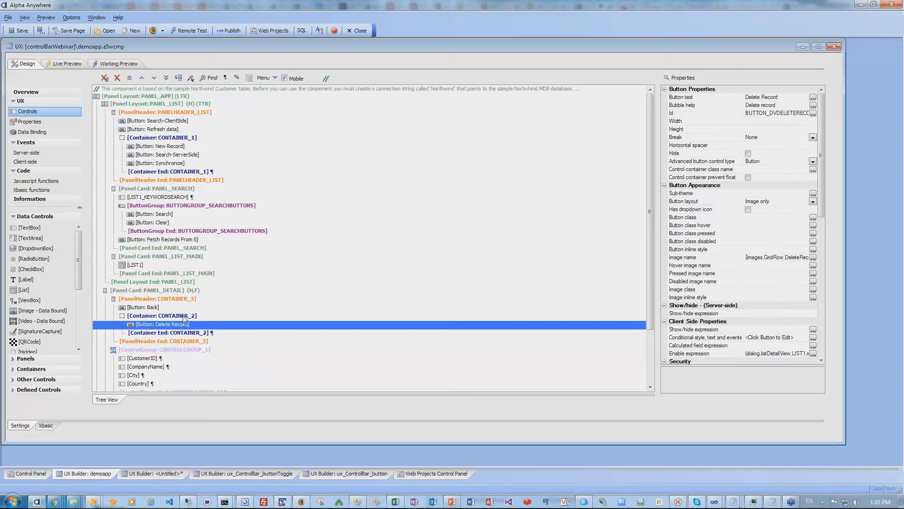
click(164, 317)
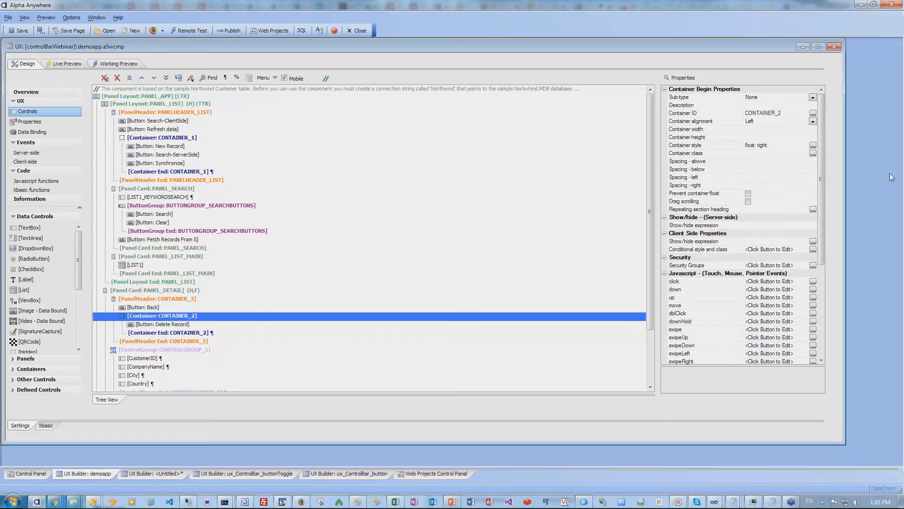
click(709, 146)
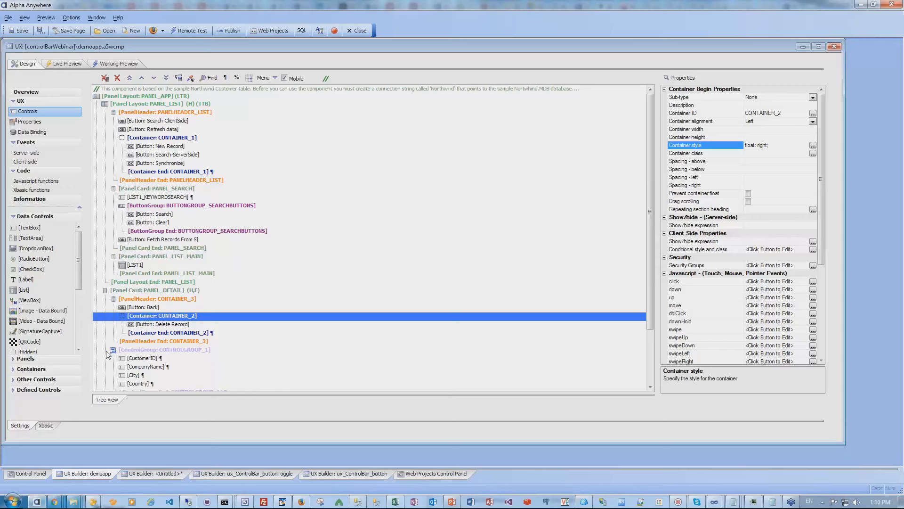
Run demoapp in the working preview, open the B's Beveragess record and return to the list
click(121, 64)
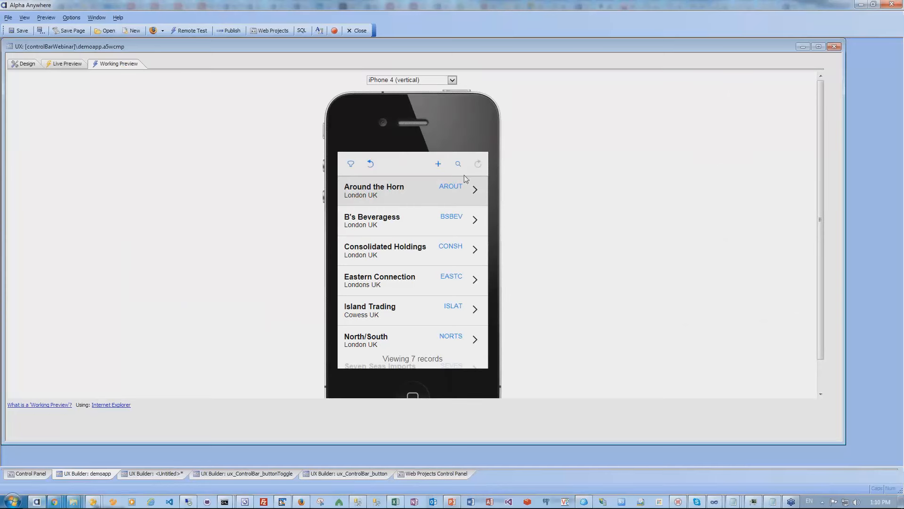
click(399, 224)
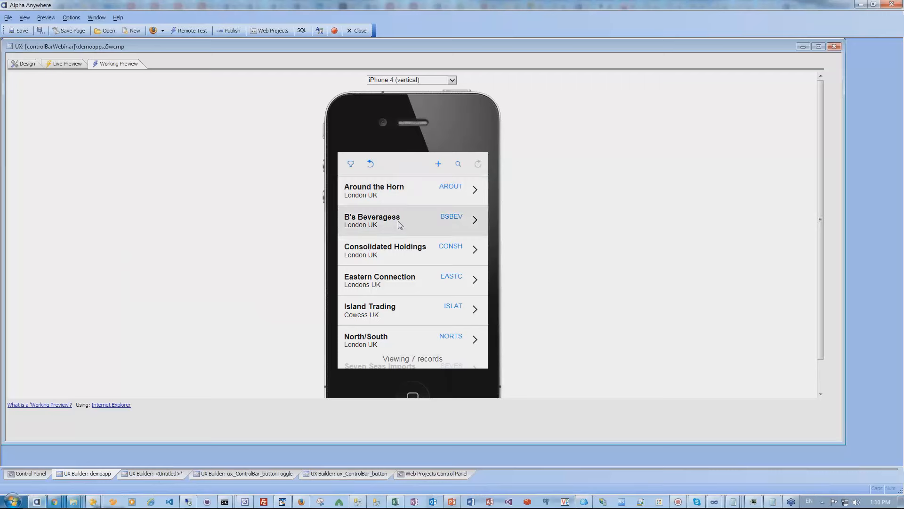
click(358, 164)
From the web projects list, look up the MobileAppFramework_Sample_Disconnected_App template again and dismiss the template selection
click(423, 474)
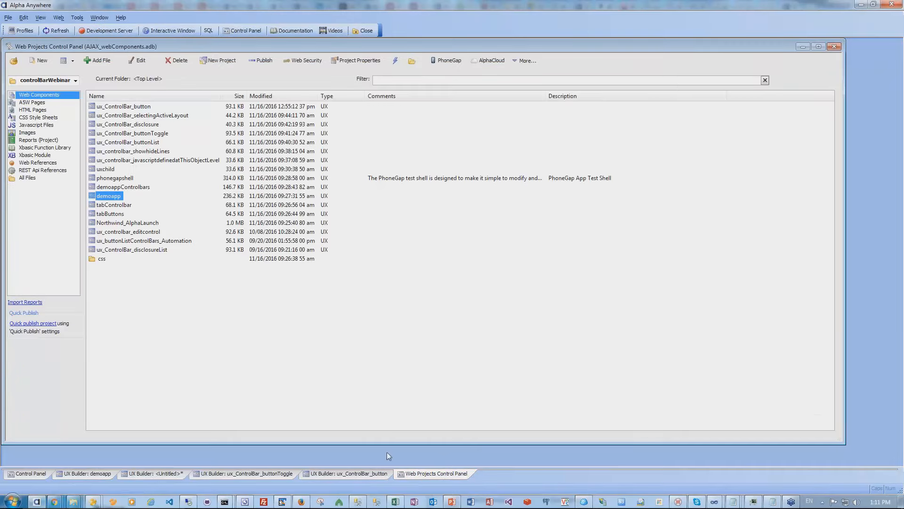
click(62, 60)
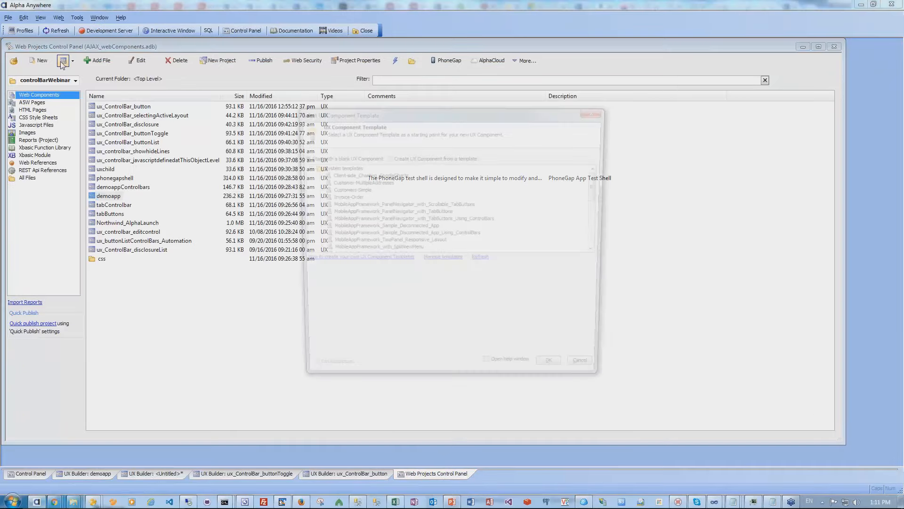
click(385, 228)
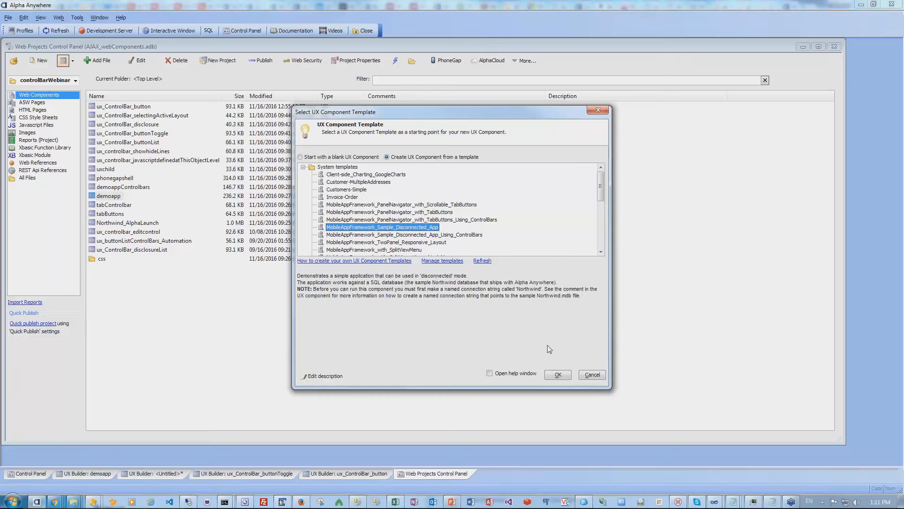
click(584, 375)
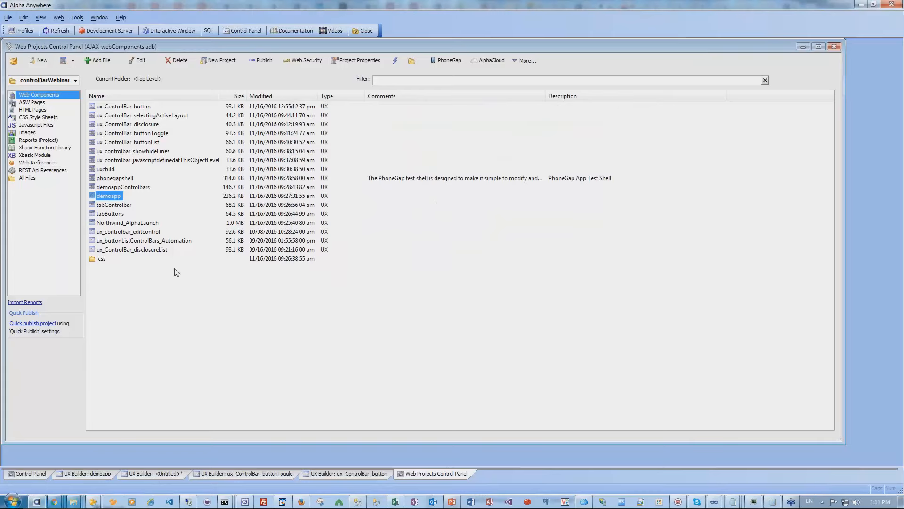
Open the demoappControlbars component and compare its control tree with the full control tree of demoapp
click(135, 187)
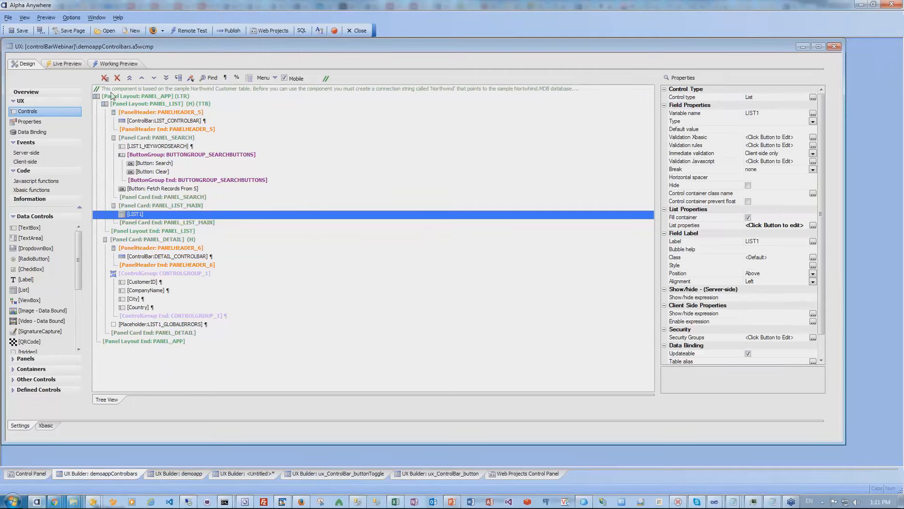
click(188, 476)
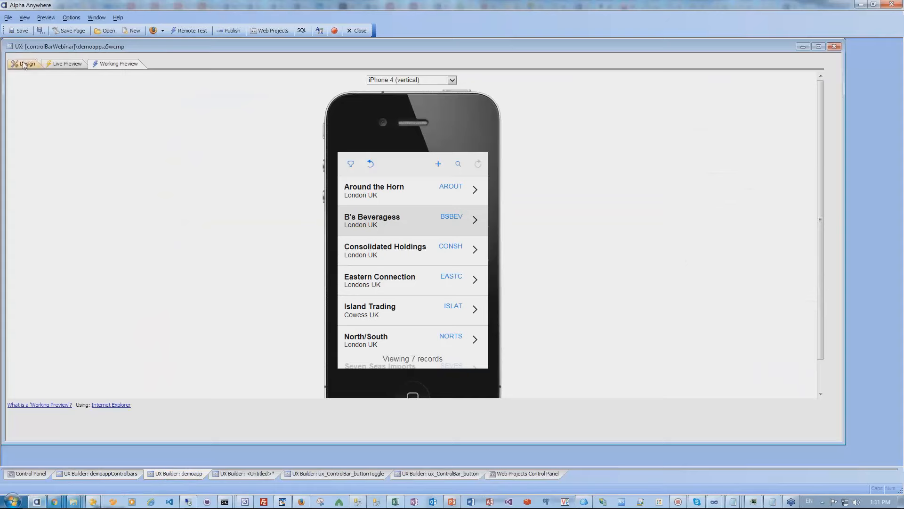
click(23, 64)
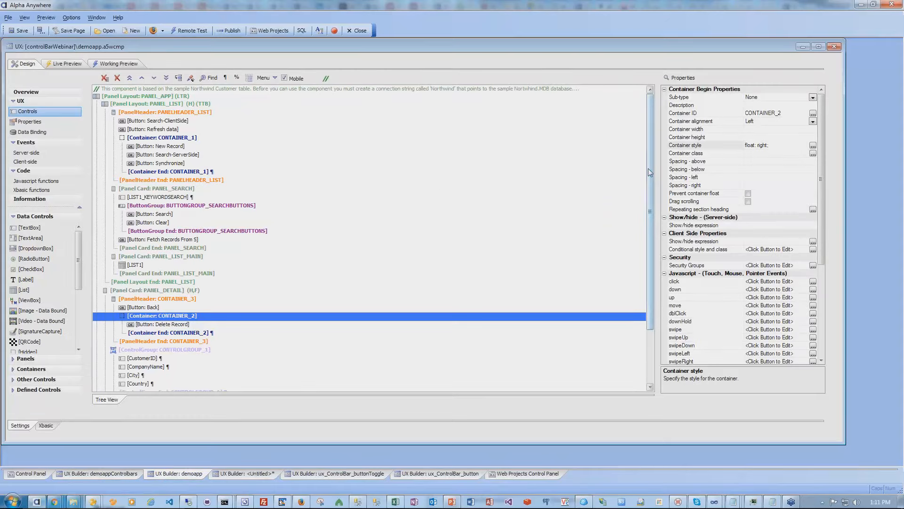
drag(649, 174, 635, 140)
drag(648, 202, 656, 257)
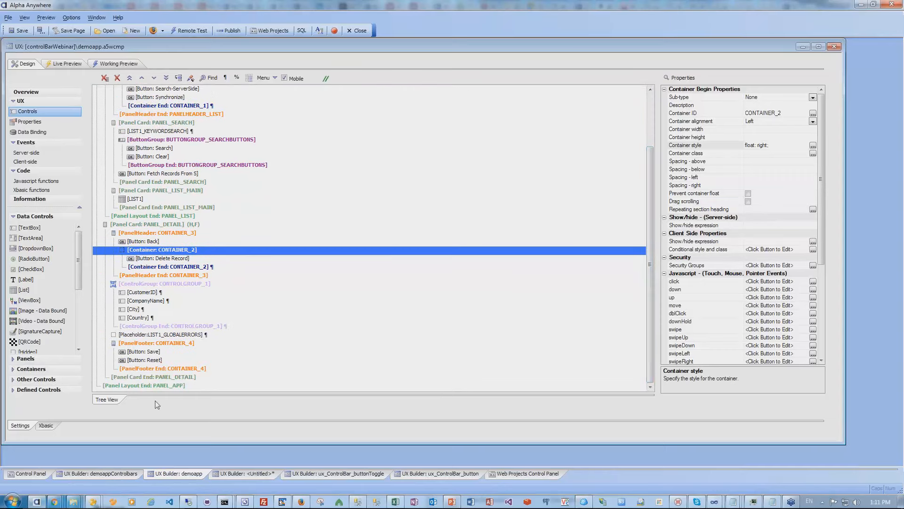
click(108, 475)
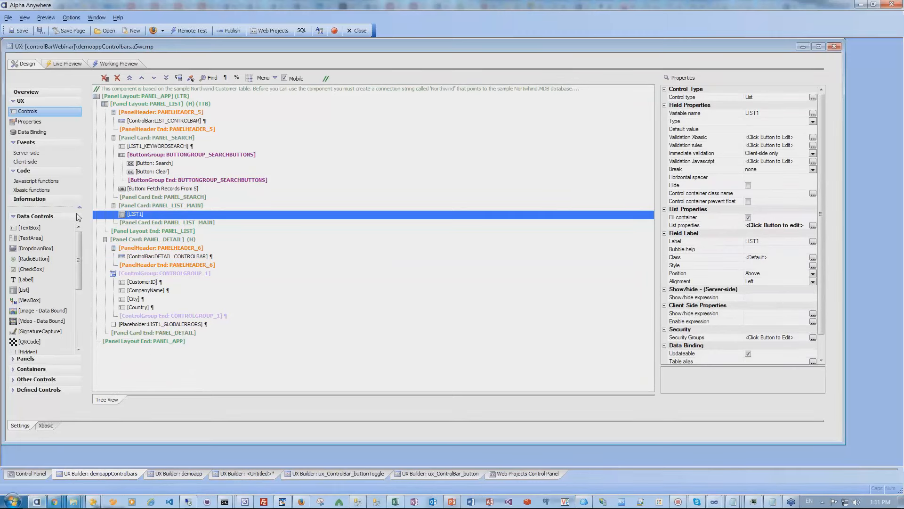
Run demoappControlbars in the working preview, open the B's Beveragess record and go back to the list
click(118, 64)
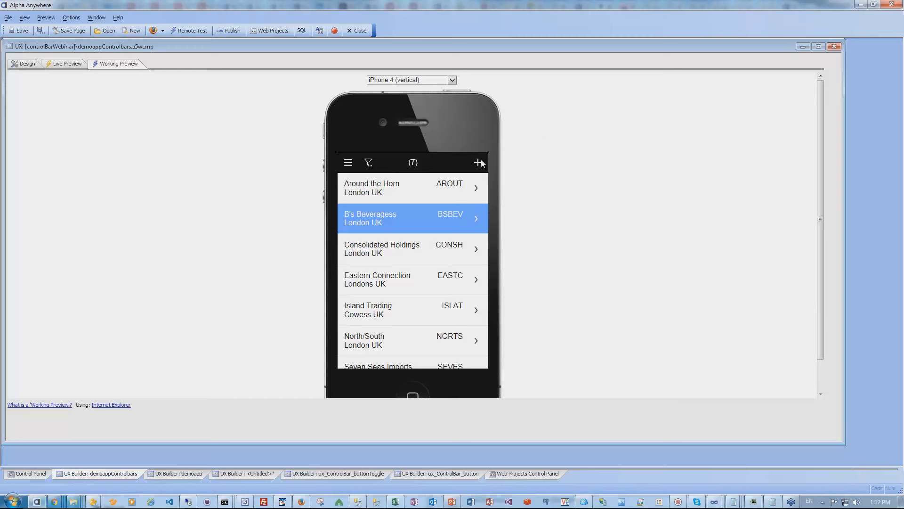
click(395, 219)
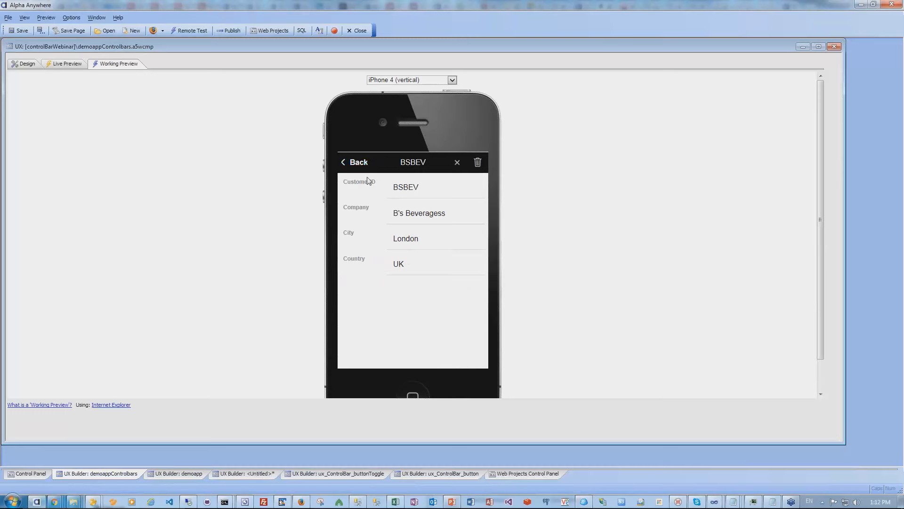
click(360, 163)
click(356, 164)
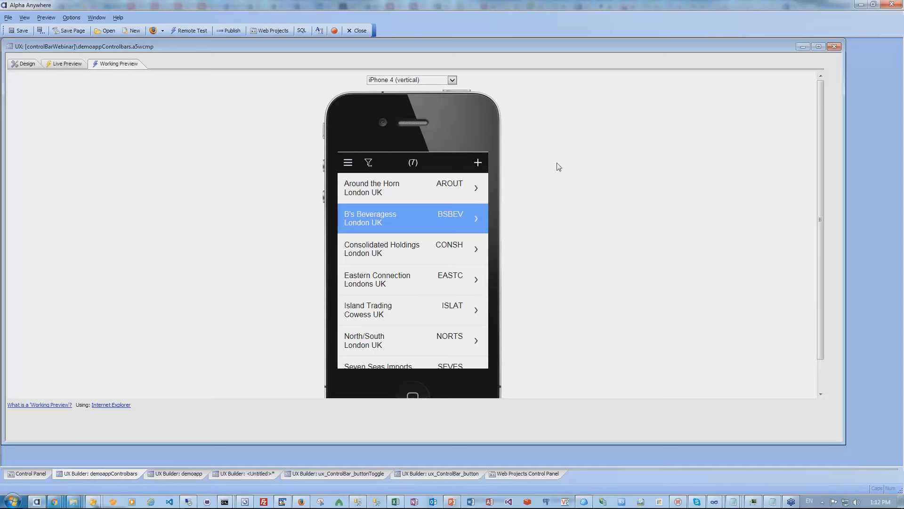
Check the ControlBar's slide-out menu and its search filter in the preview, and return to the component's design view
click(348, 162)
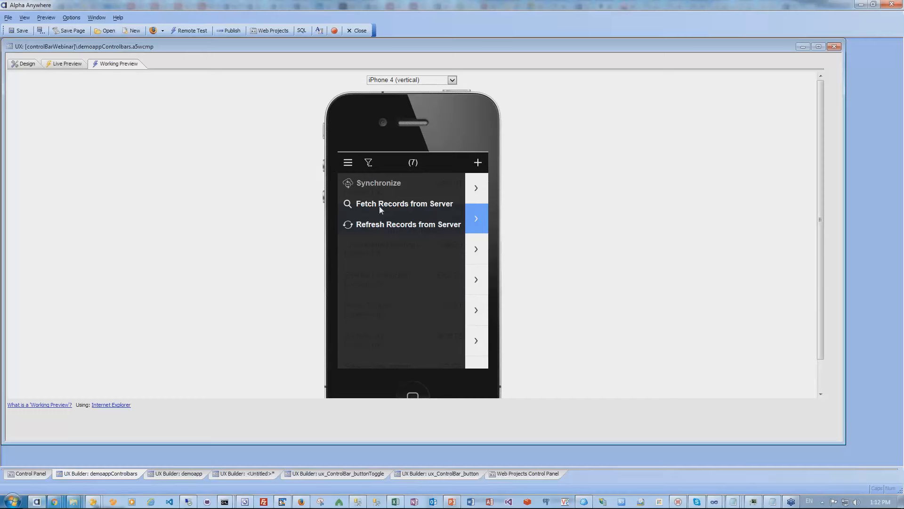
click(467, 226)
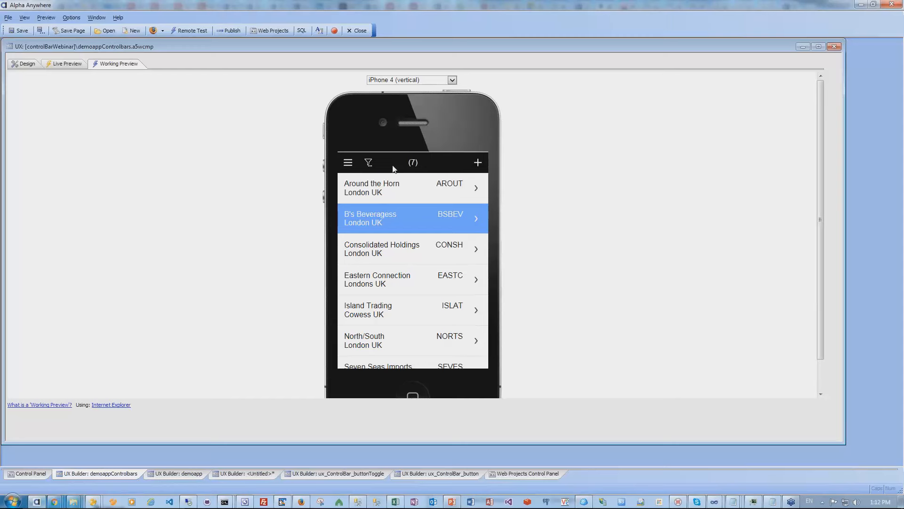
click(369, 163)
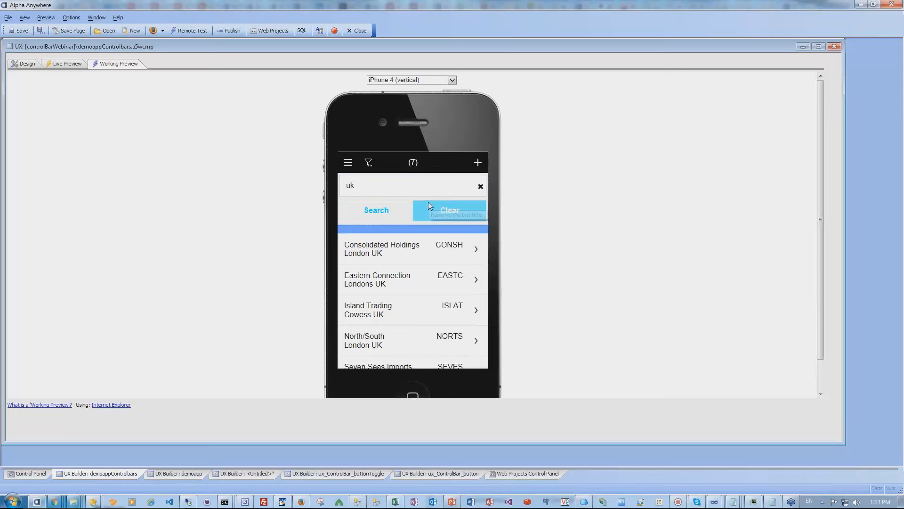
click(24, 64)
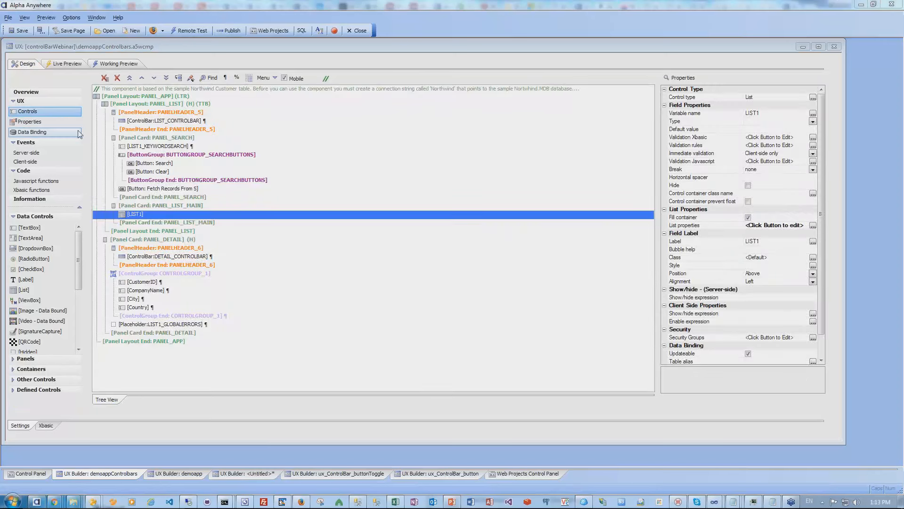
Select LIST_CONTROLBAR in demoappControlbars, and open the Northwind_AlphaLaunch component from the web projects list to its control tree
click(149, 121)
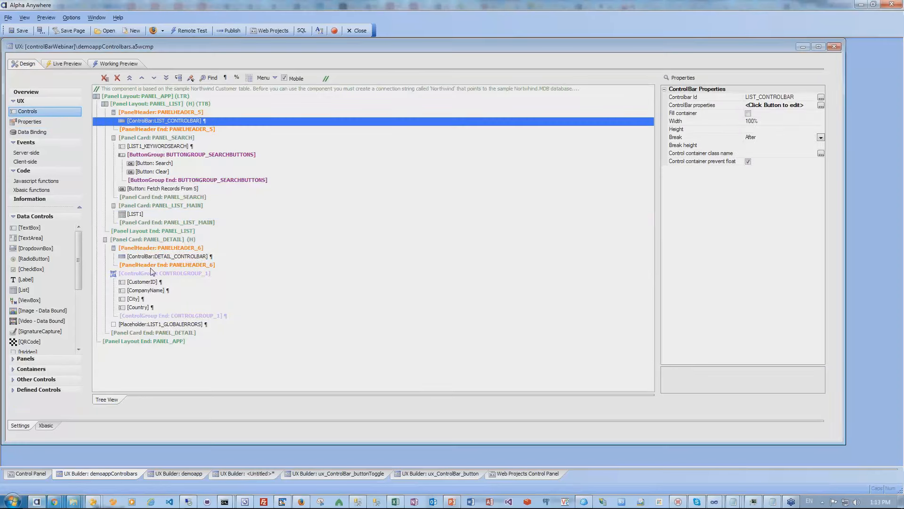
click(513, 475)
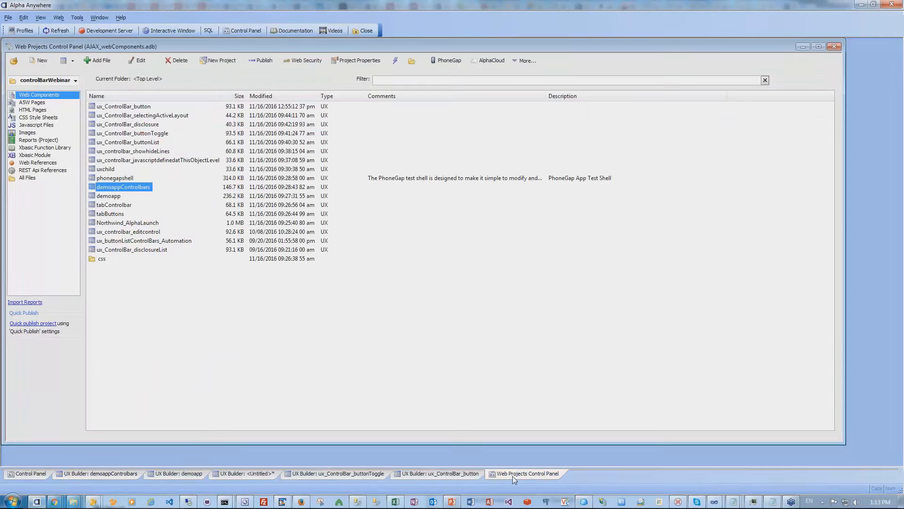
click(127, 223)
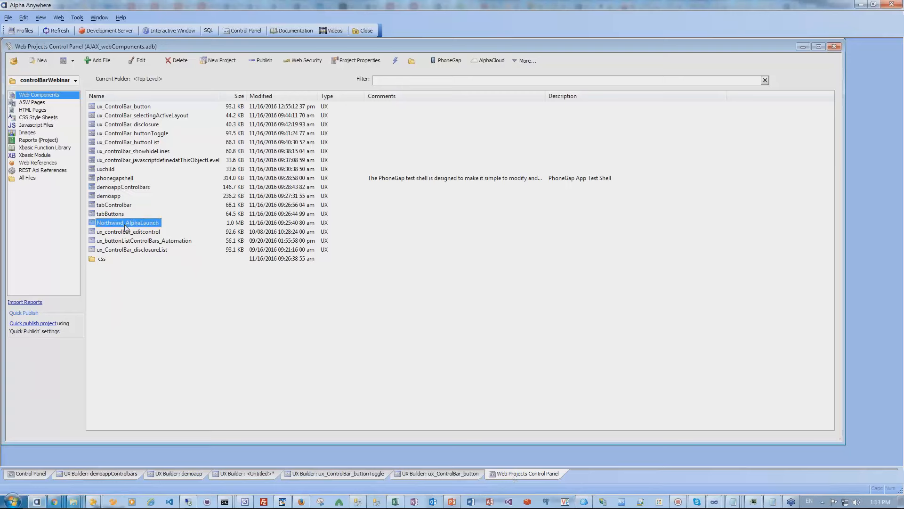
double_click(126, 224)
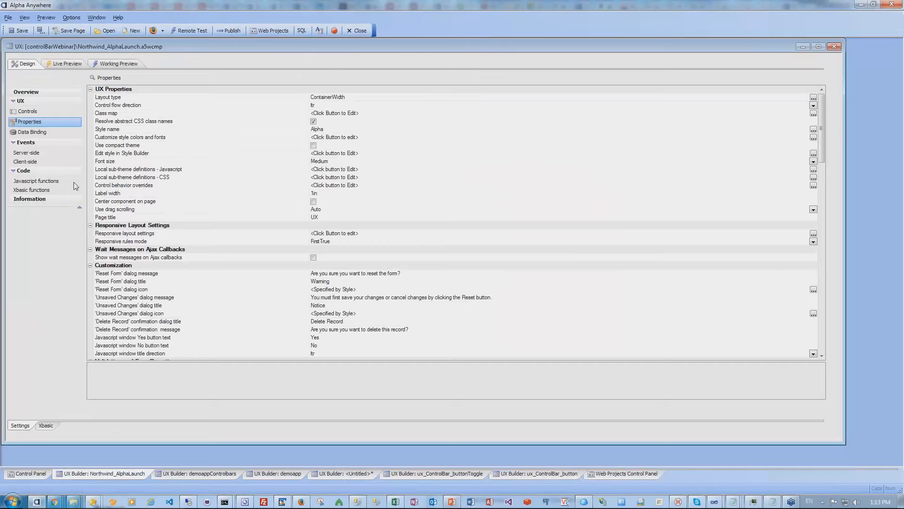
click(29, 111)
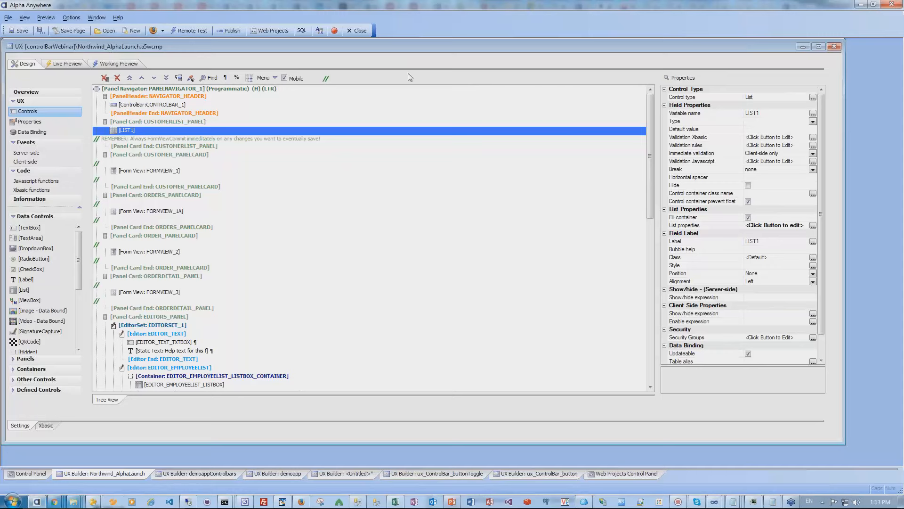
Look for the ControlBar type among the component's controls with Quick Find and dismiss the search
mouse_move(649, 134)
mouse_down()
mouse_move(653, 317)
mouse_move(651, 141)
mouse_up()
click(211, 79)
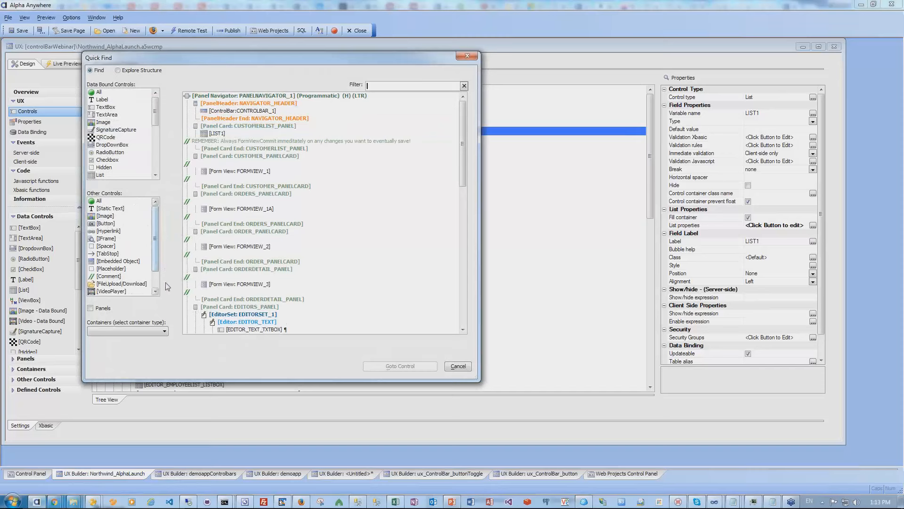
scroll(157, 287, down, 1)
click(118, 291)
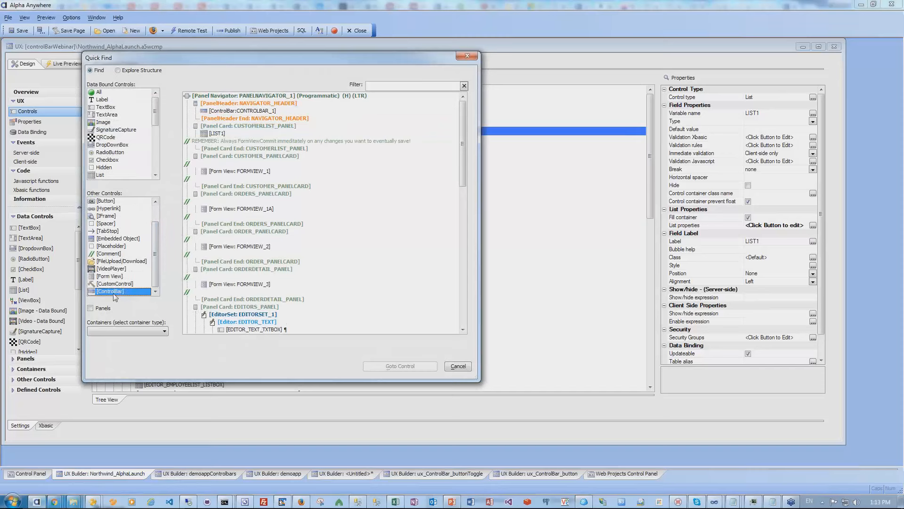
click(457, 366)
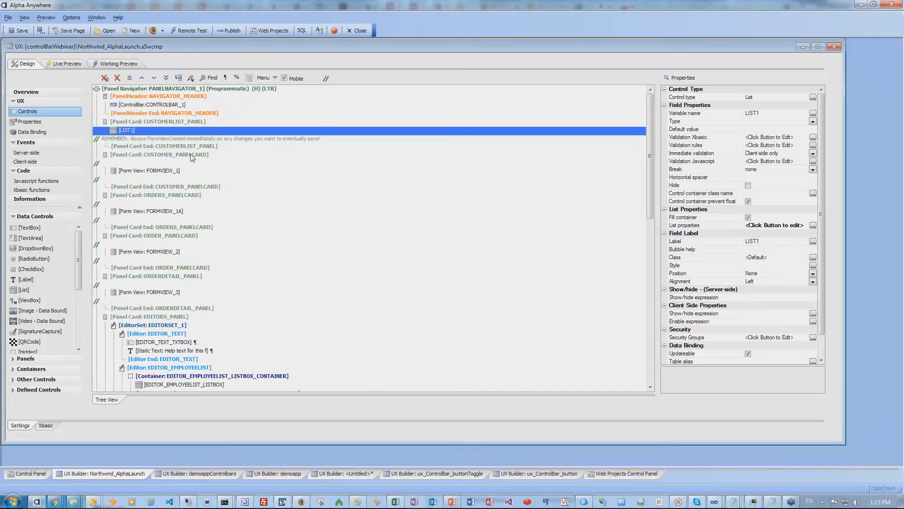
Run Northwind_AlphaLaunch in the working preview and check the header's slide-out menu, including its About entry
click(123, 63)
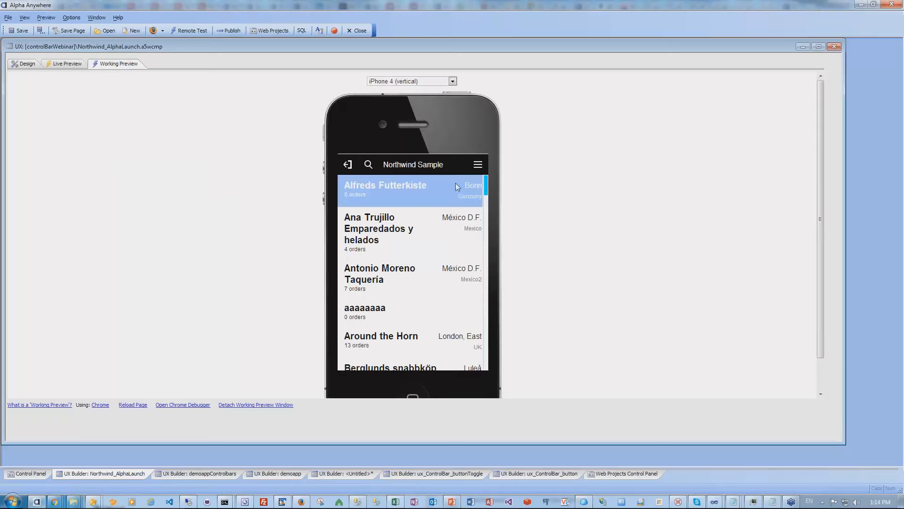
click(479, 165)
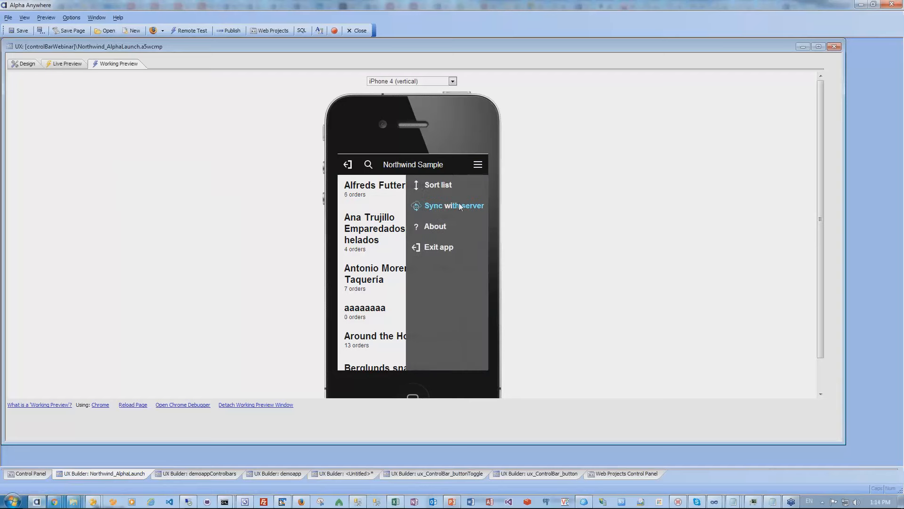
click(479, 167)
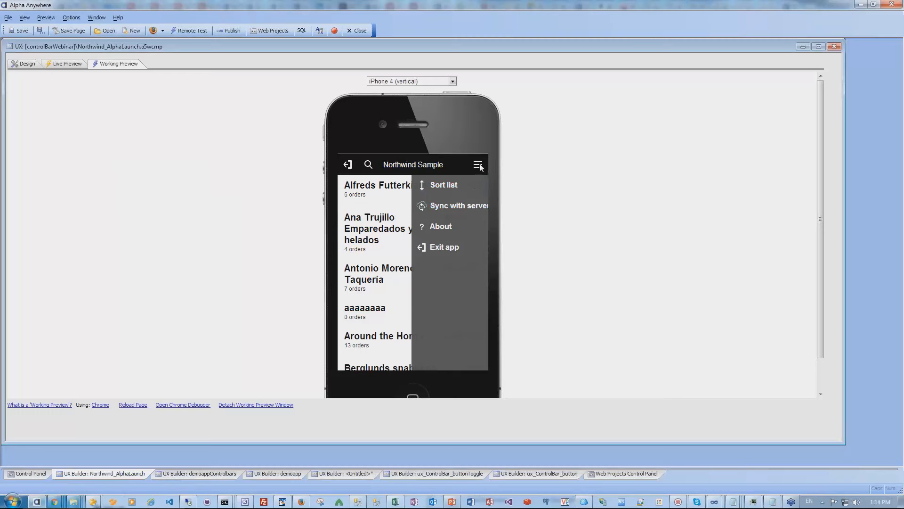
click(440, 228)
Open the second customer record in the preview, open and save its Company Name editor, and return to the customer list
click(392, 228)
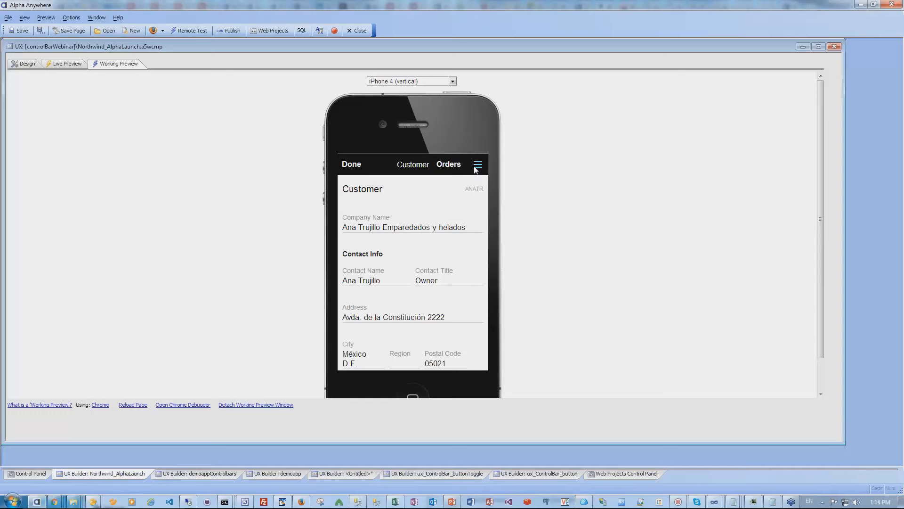
click(354, 224)
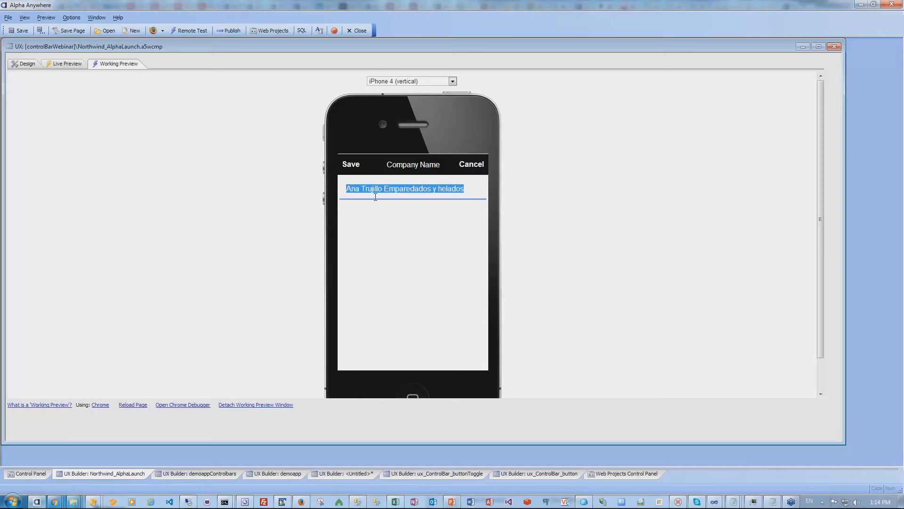
click(354, 166)
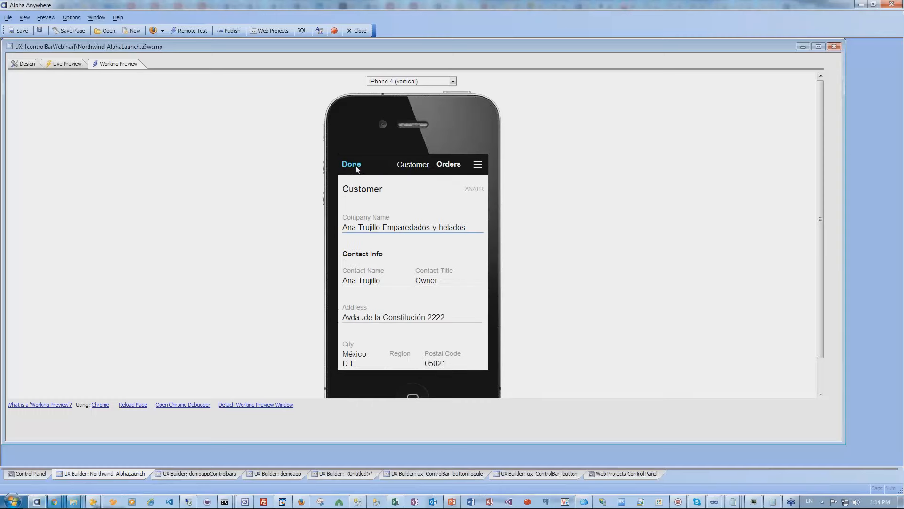
click(353, 165)
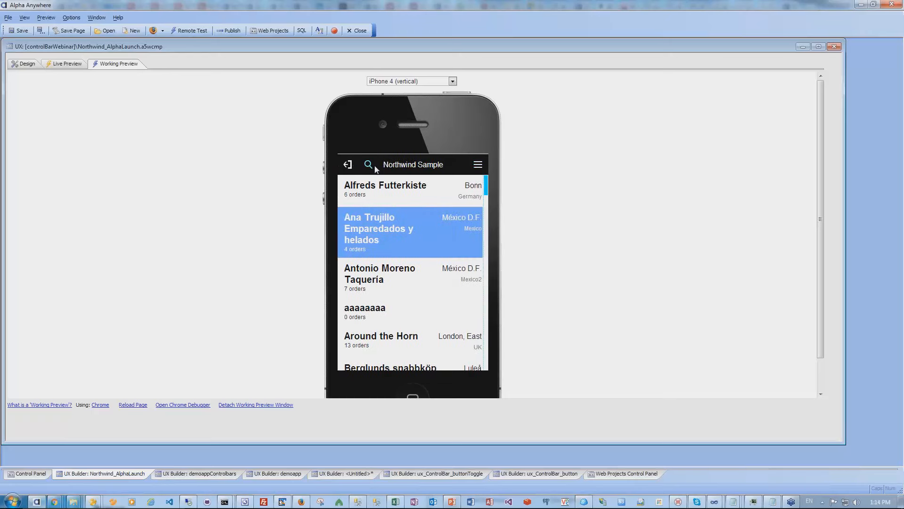
Try the app menu's sort list option by sorting the customers by City, Country and Company, and close the sort bar
click(476, 168)
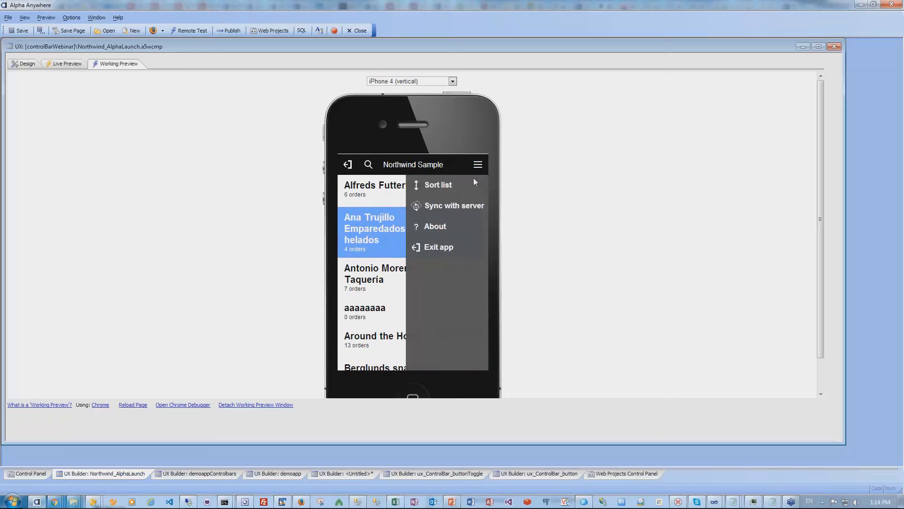
click(437, 184)
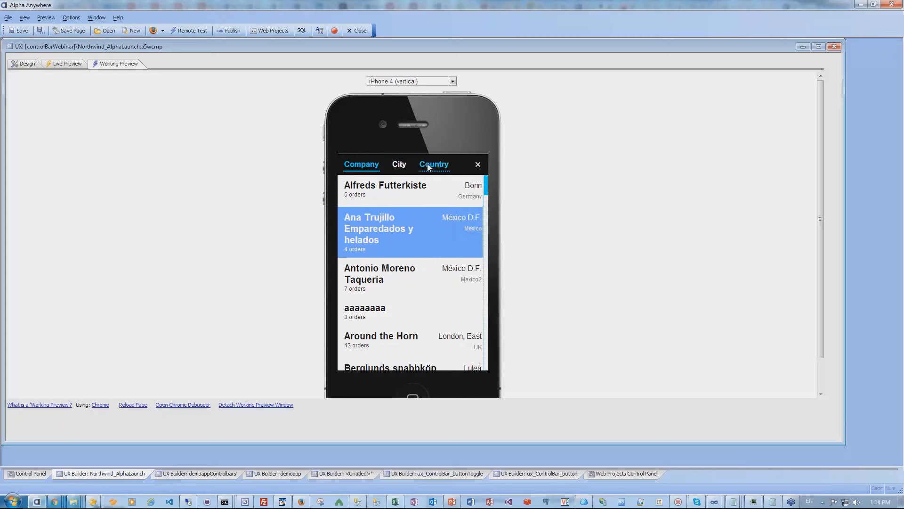
click(400, 164)
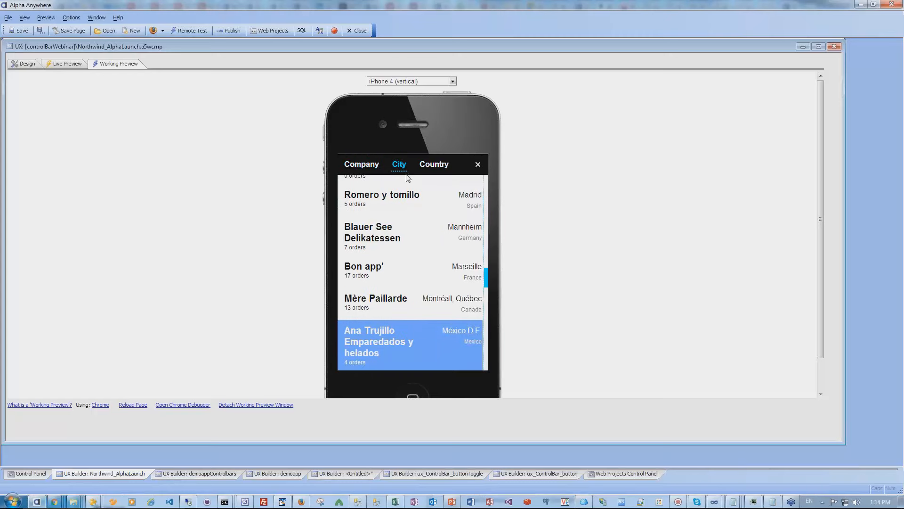
click(435, 166)
click(375, 166)
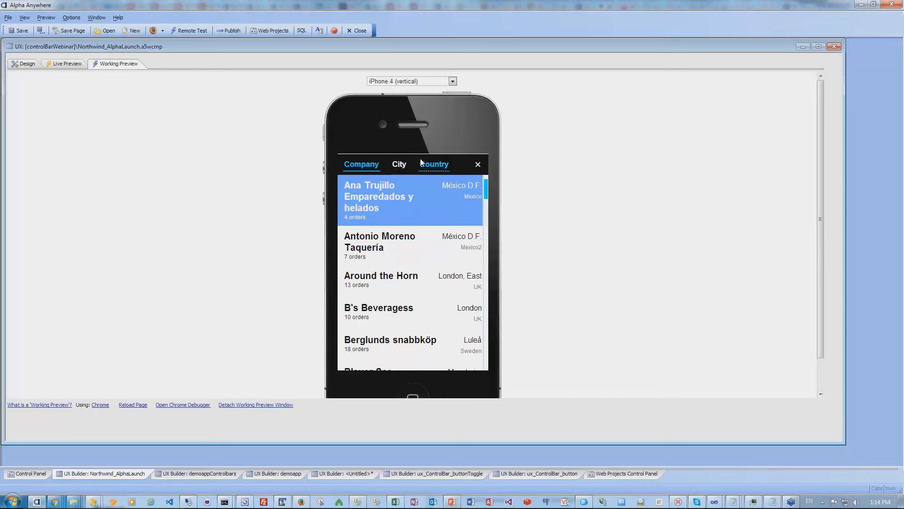
click(478, 165)
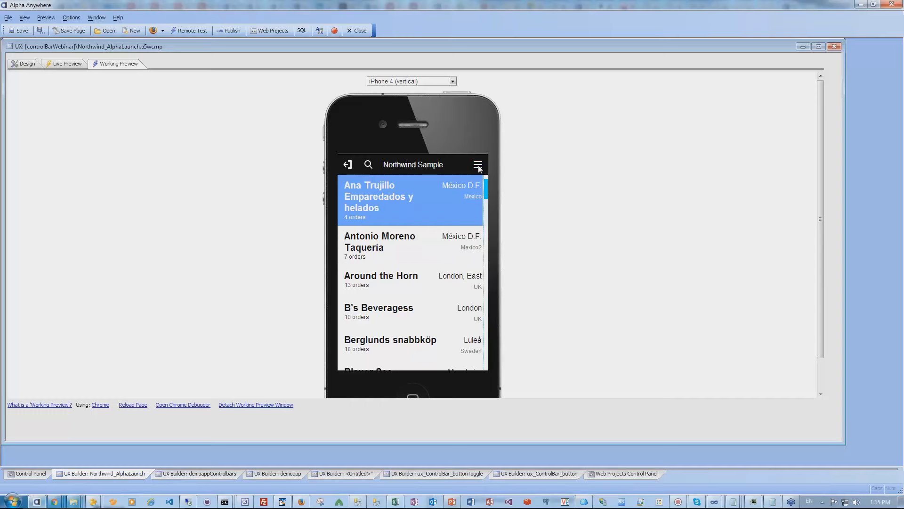
Bring up the Company, City and Country sort bar once more and return to the main header
click(478, 167)
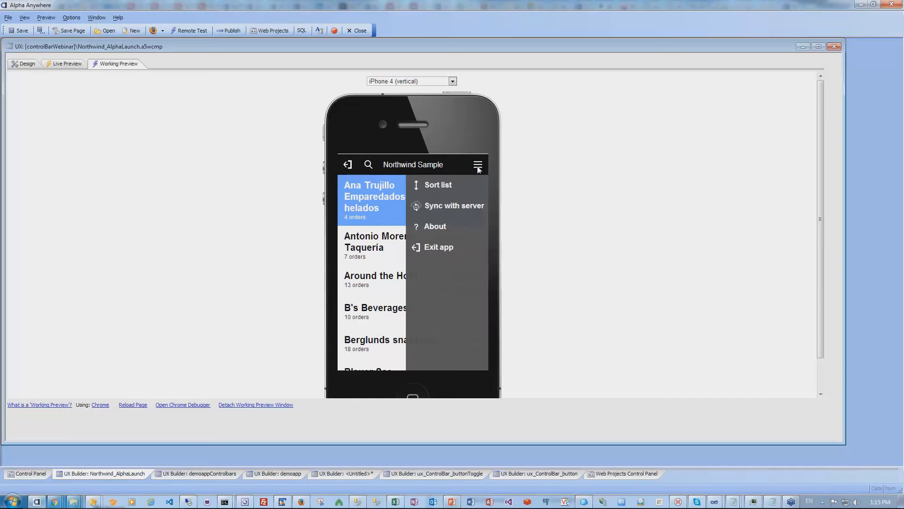
click(444, 185)
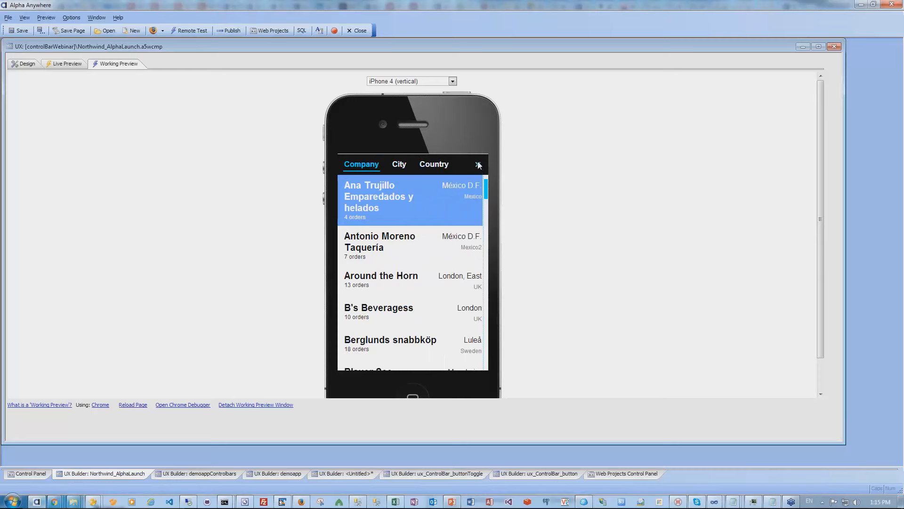
click(478, 165)
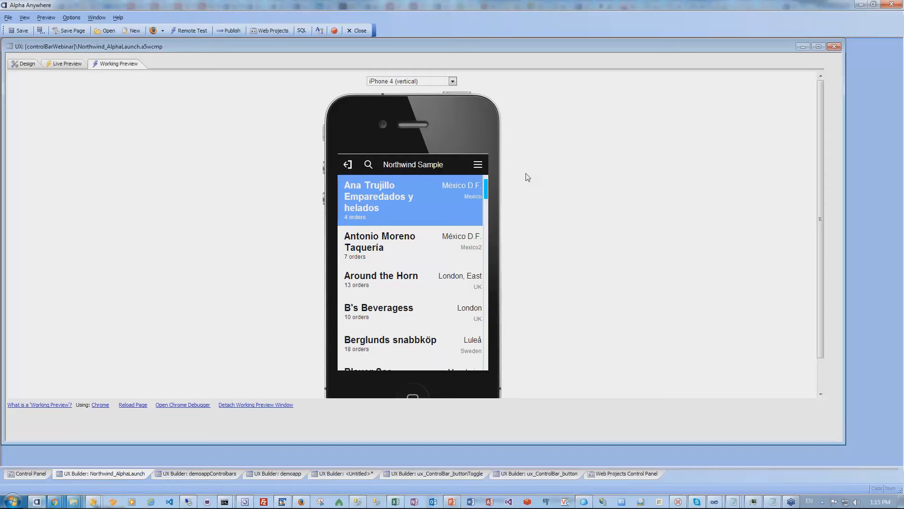
Review CONTROLBAR_1's mainBar, mainHamburger, syncBar, aboutBar and sortlist1Bar layouts in the ControlBar Builder, and close the builder
click(25, 65)
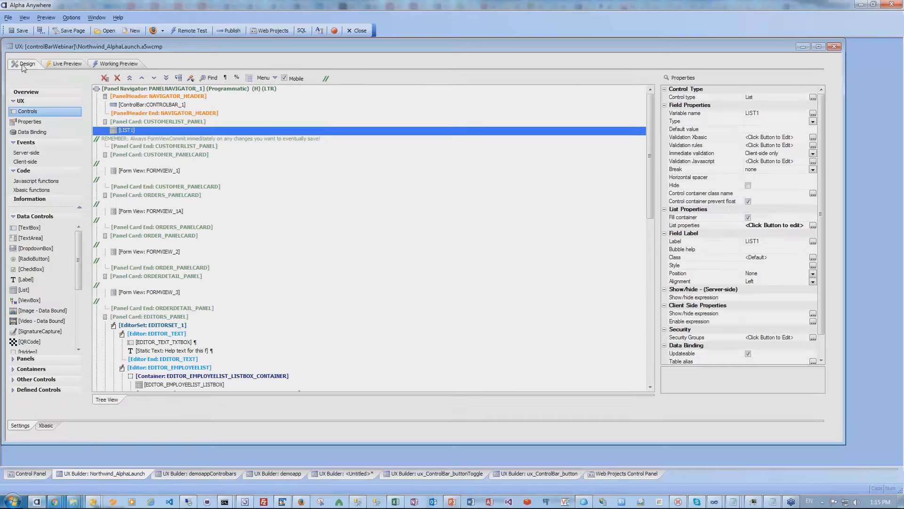
double_click(152, 105)
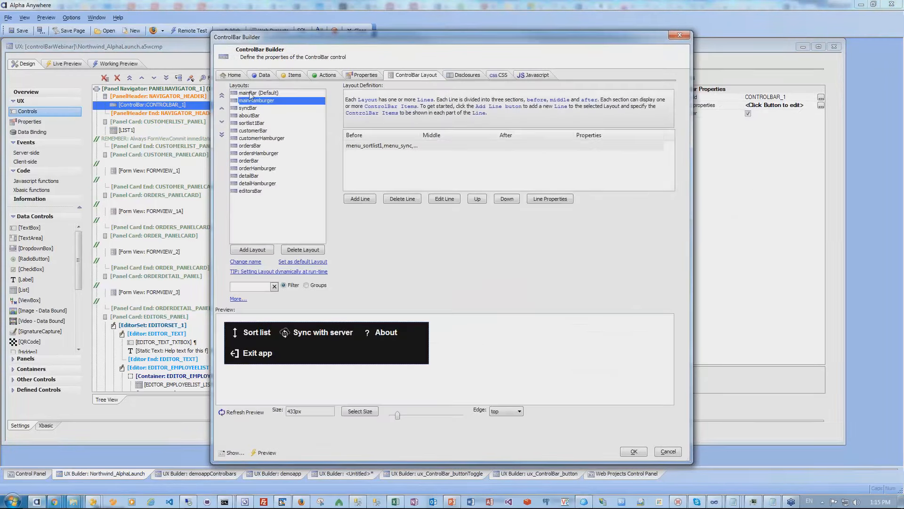
click(257, 93)
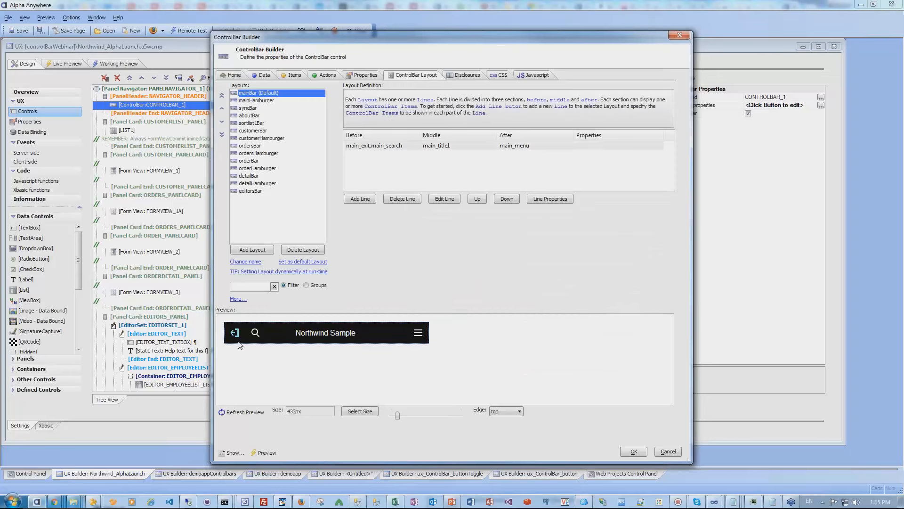
click(253, 101)
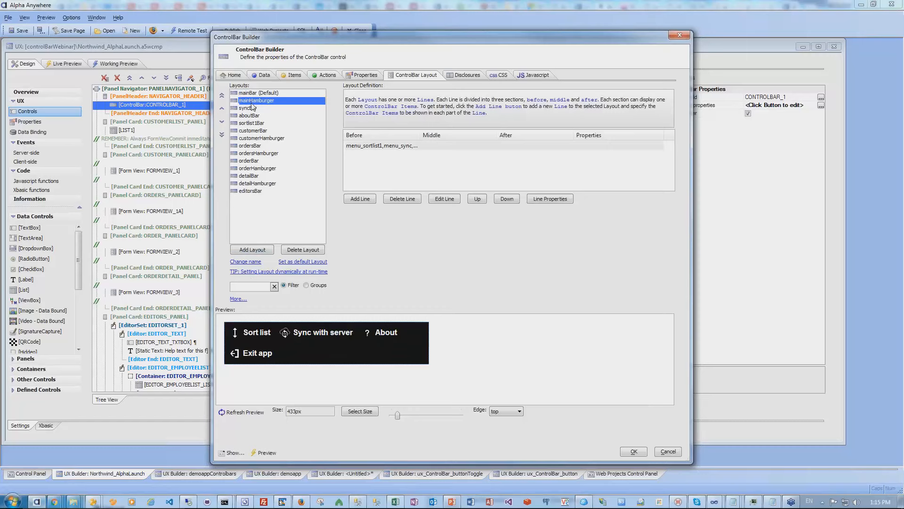
click(251, 108)
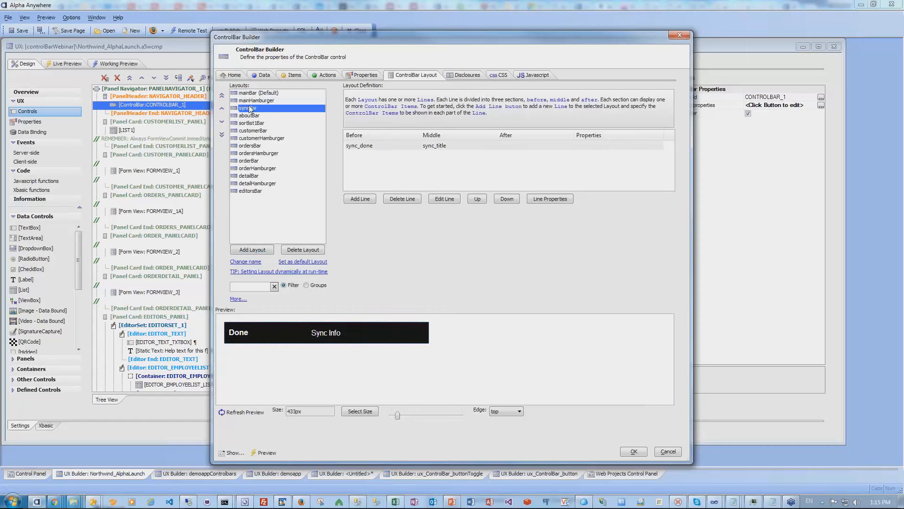
click(249, 117)
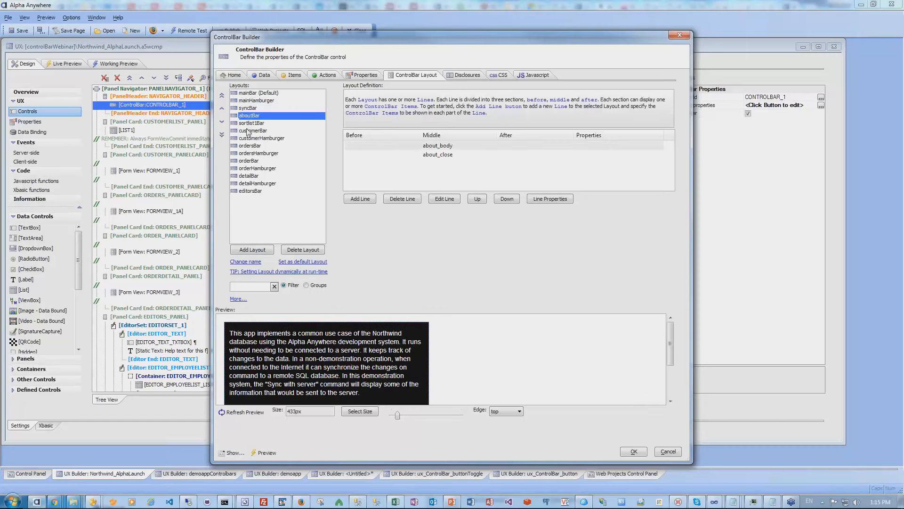
click(251, 123)
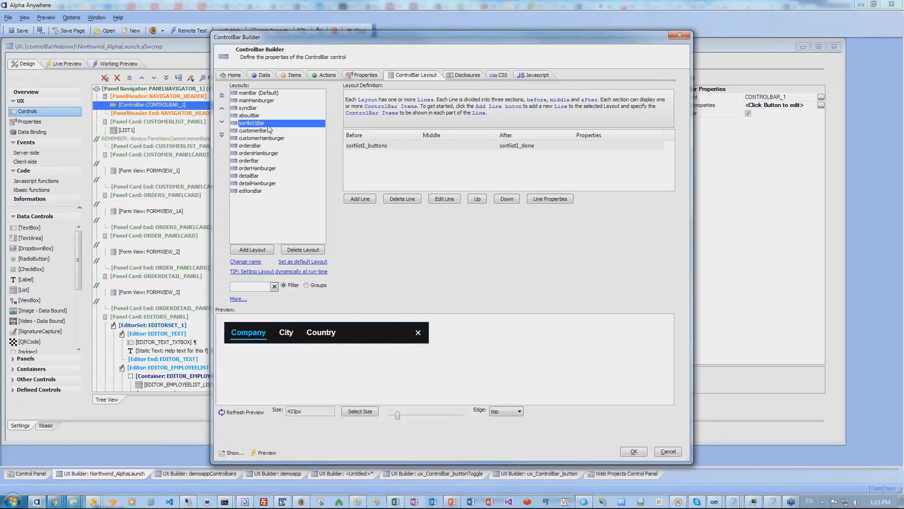
click(679, 36)
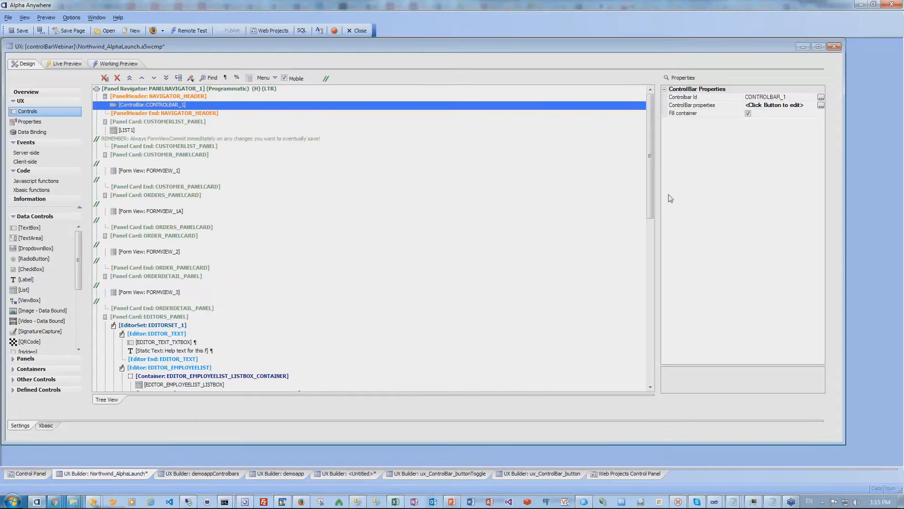
mouse_move(651, 152)
mouse_down()
mouse_move(649, 315)
mouse_move(660, 150)
mouse_up()
Set the style name of the untitled UX component to the system style Alpha
click(331, 474)
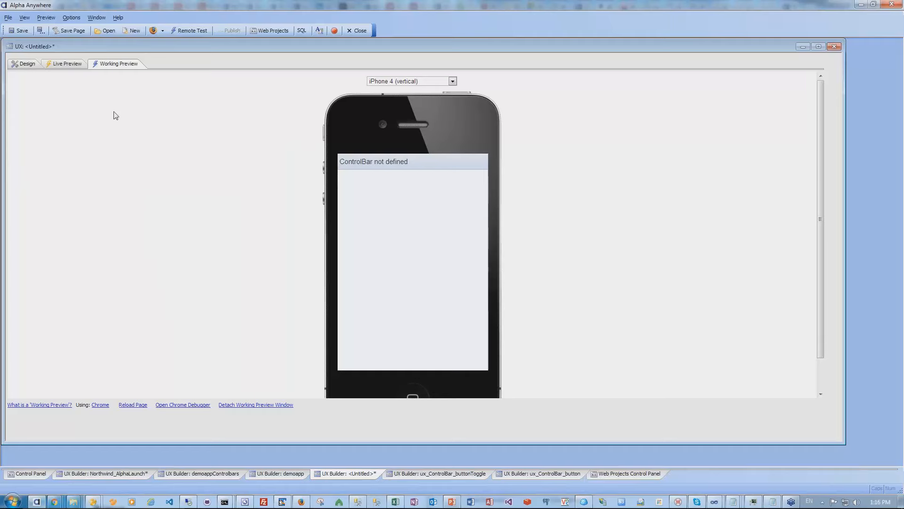
click(20, 65)
click(29, 122)
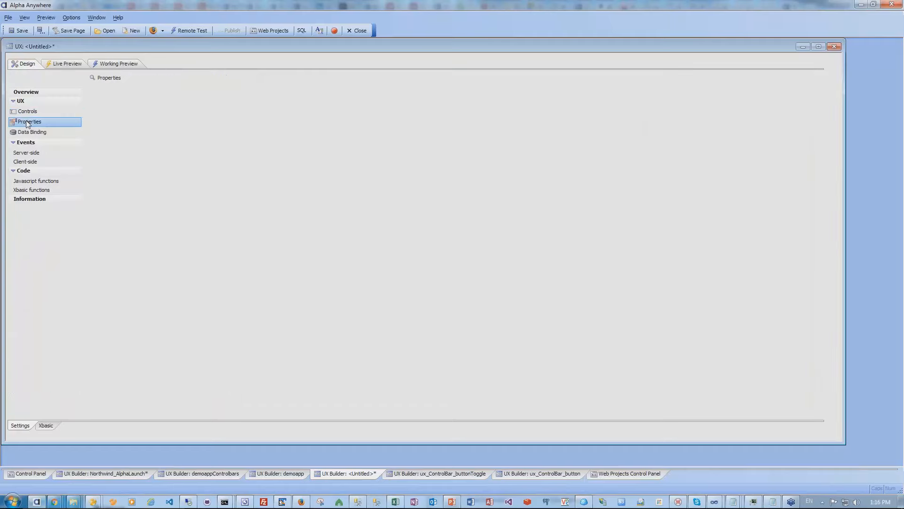
double_click(276, 130)
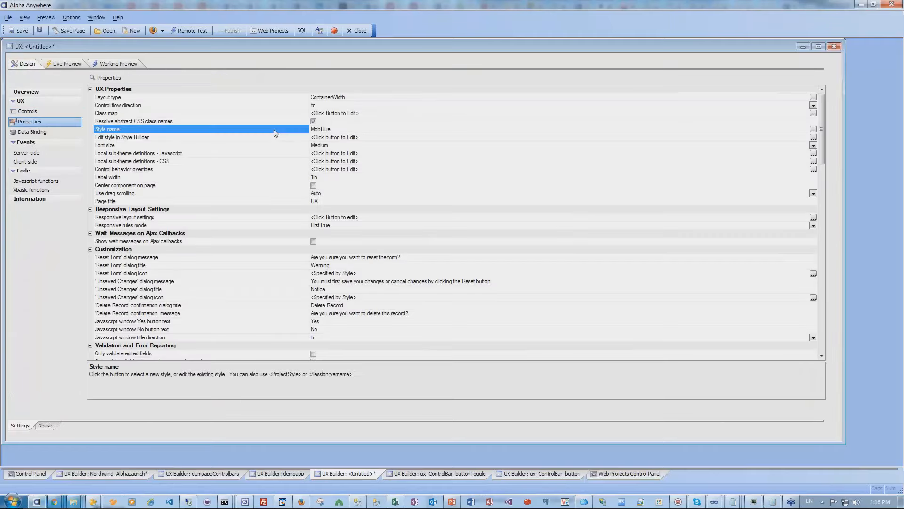
double_click(343, 161)
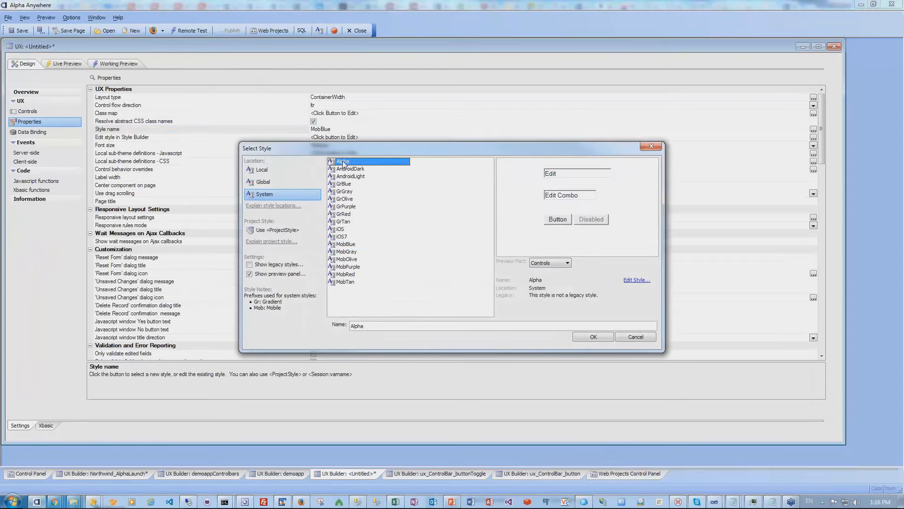
Save the untitled UX component as demo1 in the controlBarWebinar project and check it in the working preview
click(12, 30)
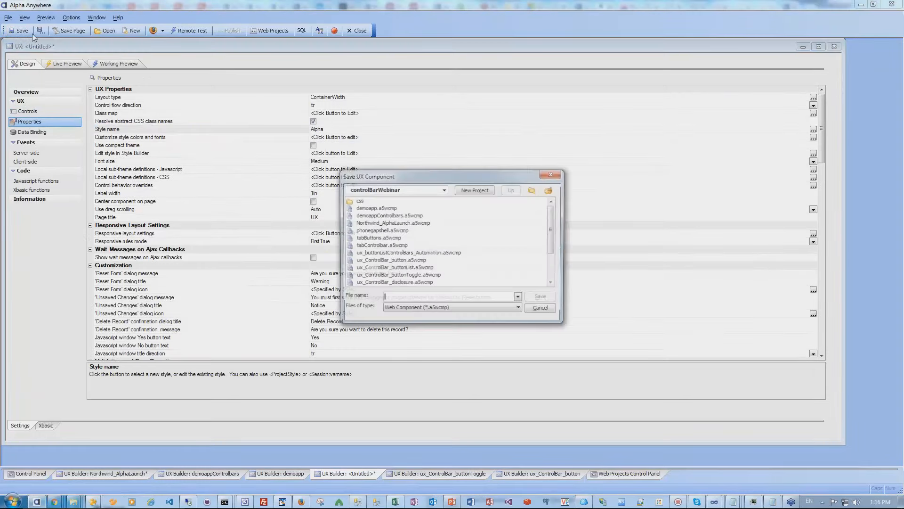
text(de)
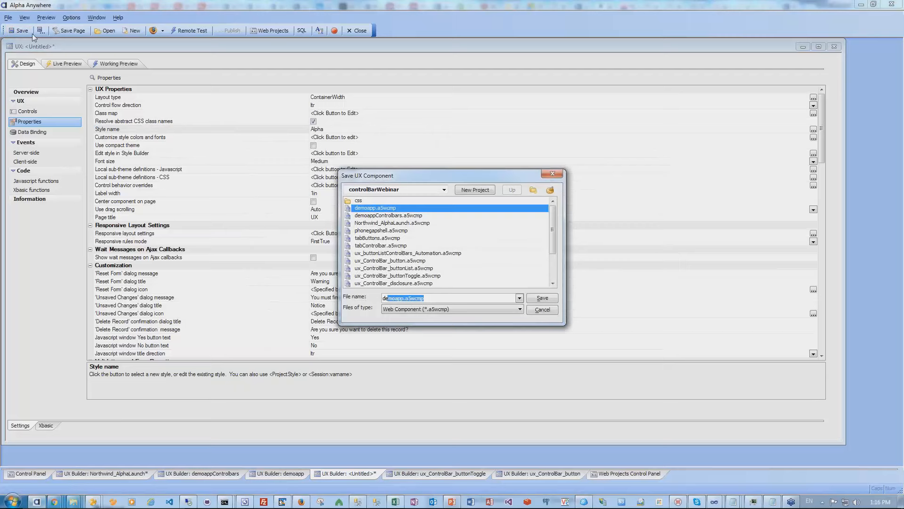
text(mo1)
key(Return)
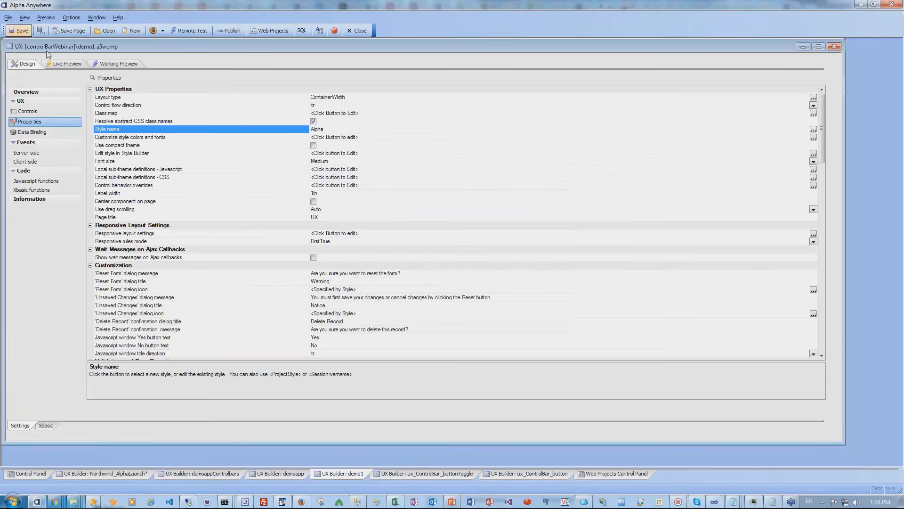
click(112, 65)
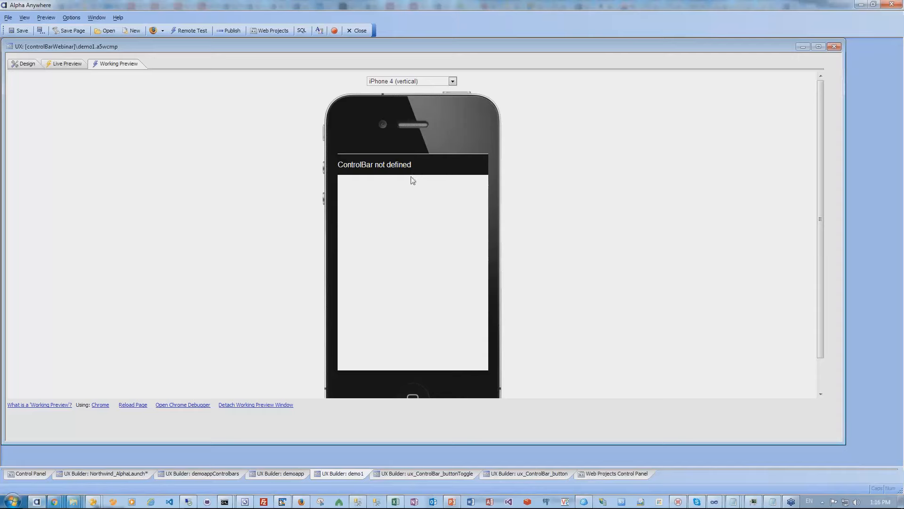
click(14, 66)
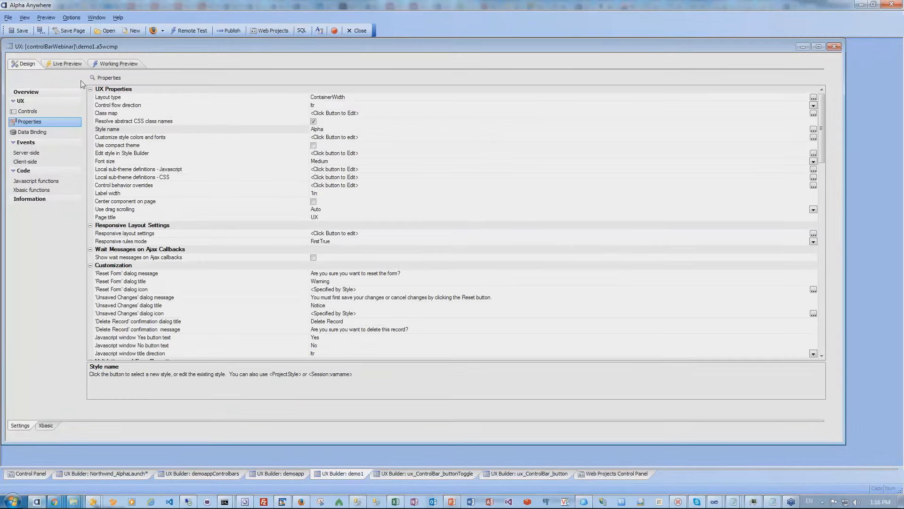
Open the ControlBar Builder for CONTROLBAR_1 in demo1's panel header and reposition its window
click(22, 112)
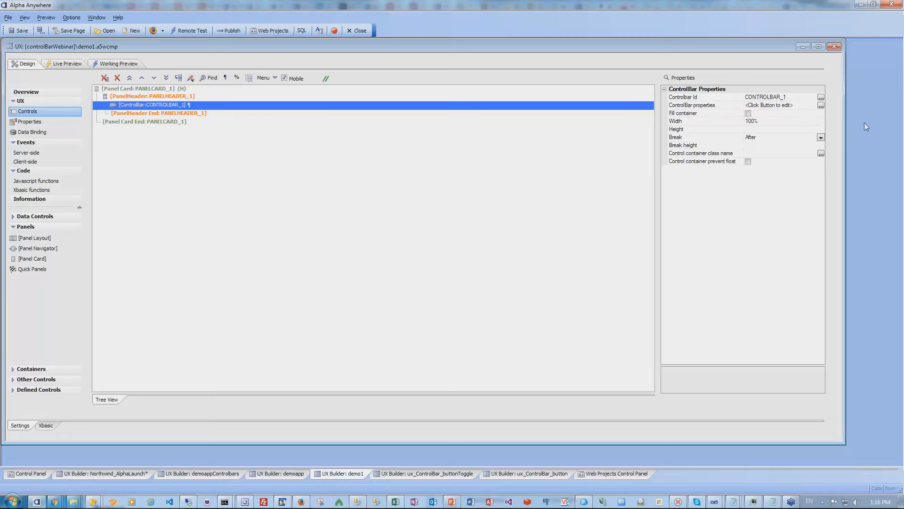
click(821, 105)
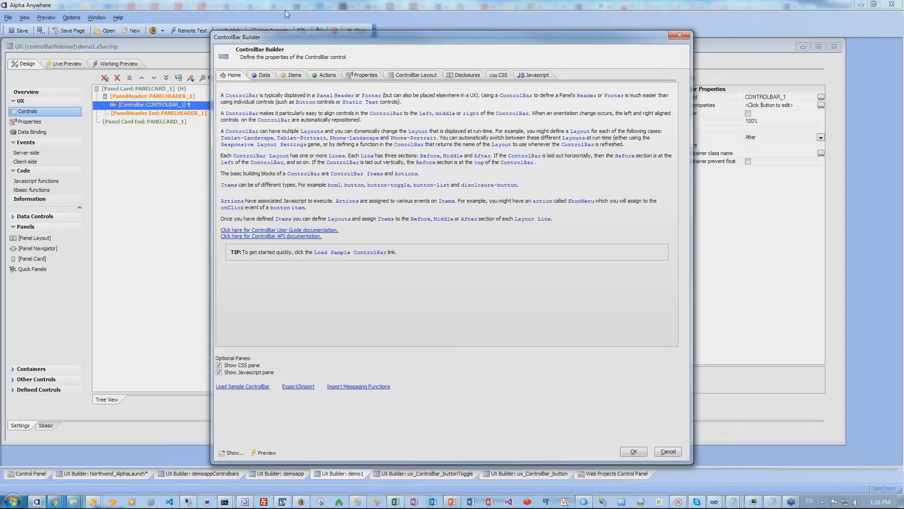
mouse_move(359, 31)
mouse_down()
mouse_move(405, 140)
mouse_move(437, 132)
mouse_move(443, 118)
mouse_move(432, 100)
mouse_move(368, 34)
mouse_up()
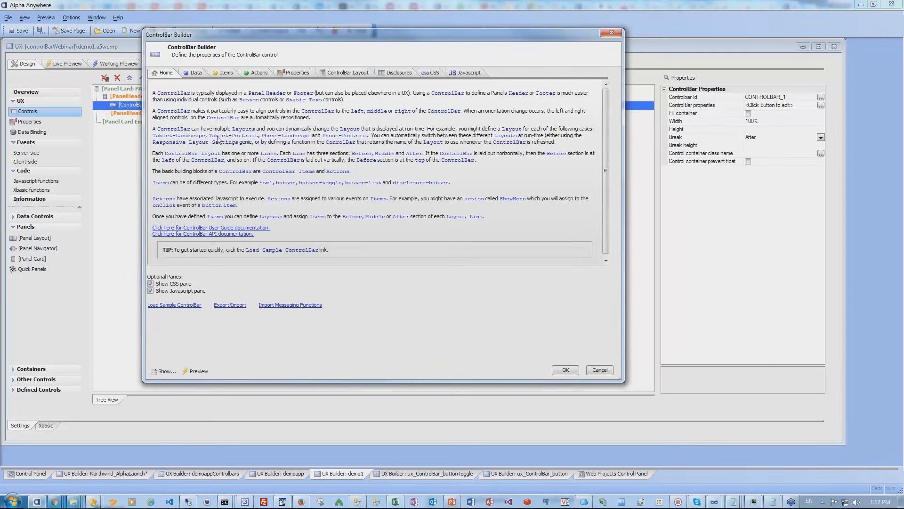
Add a data item named label1 with the value Hello to the ControlBar's data object
click(193, 75)
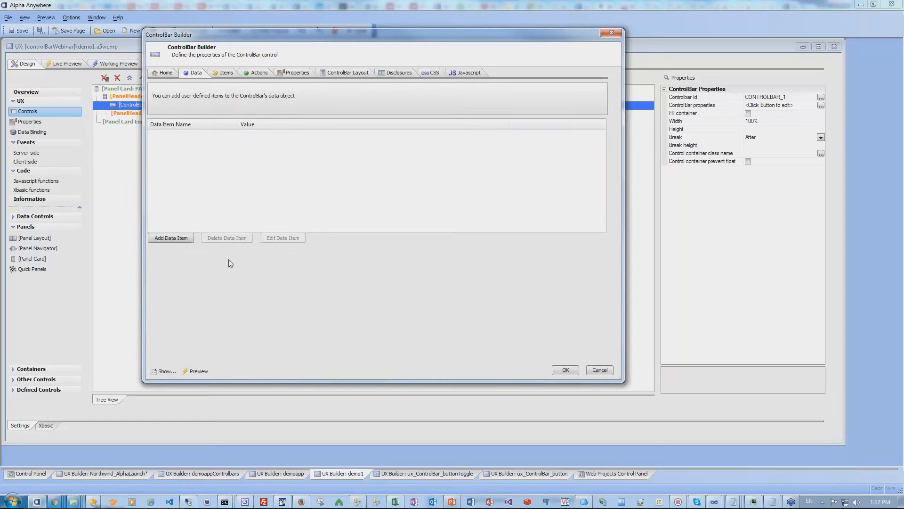
click(167, 240)
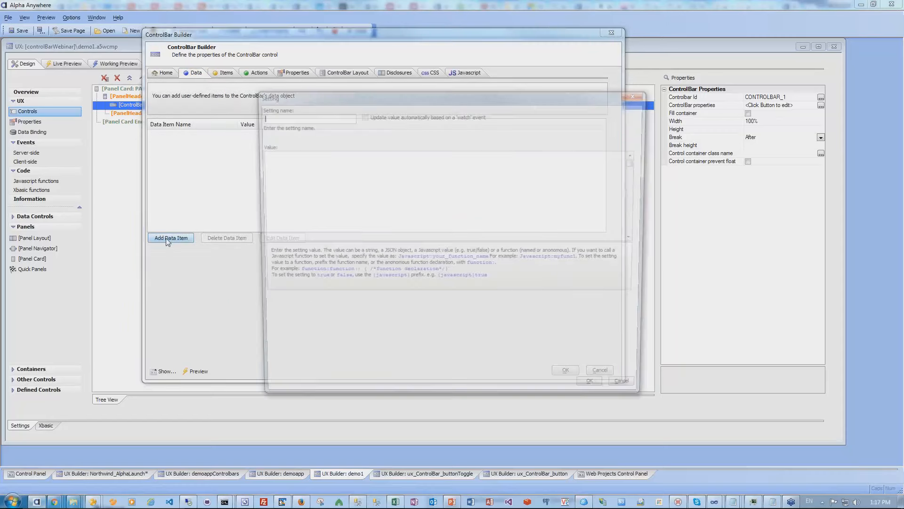
text(lab)
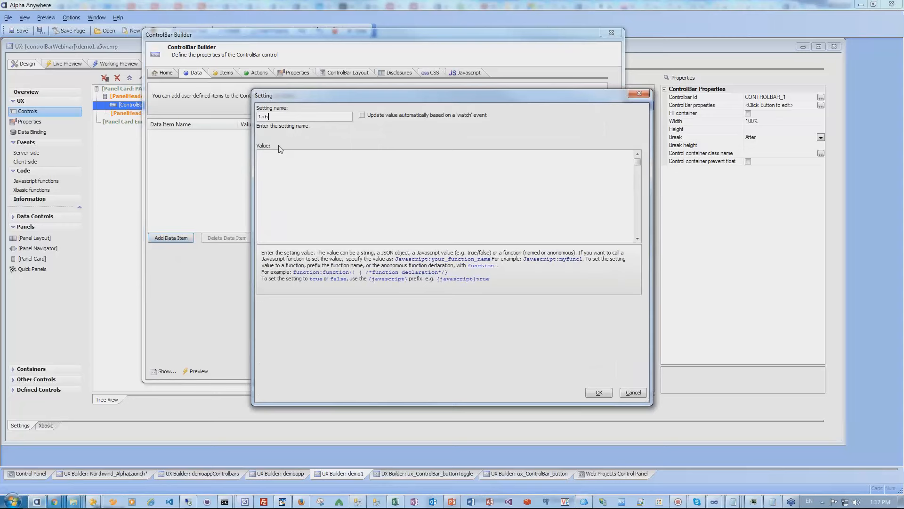
text(el1)
click(285, 158)
text(Hello)
click(603, 393)
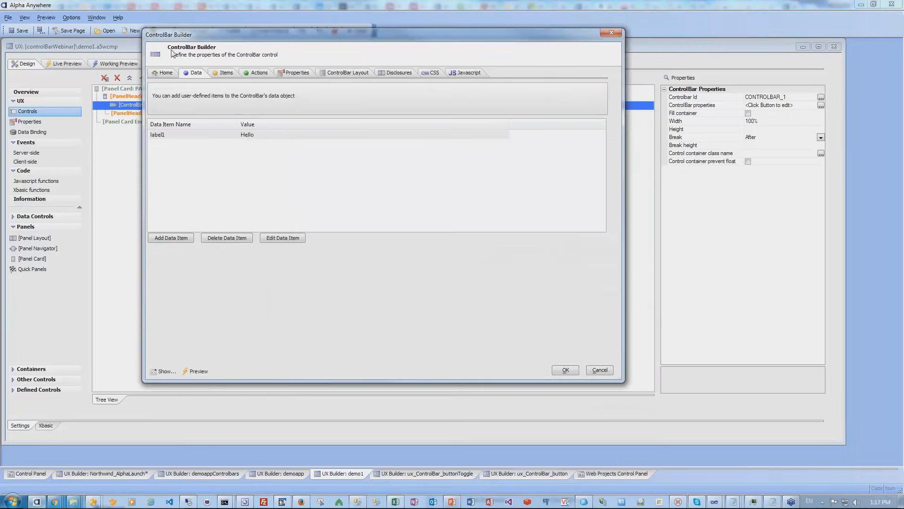
Add a new item of type html to the ControlBar, keeping the suggested name
click(225, 73)
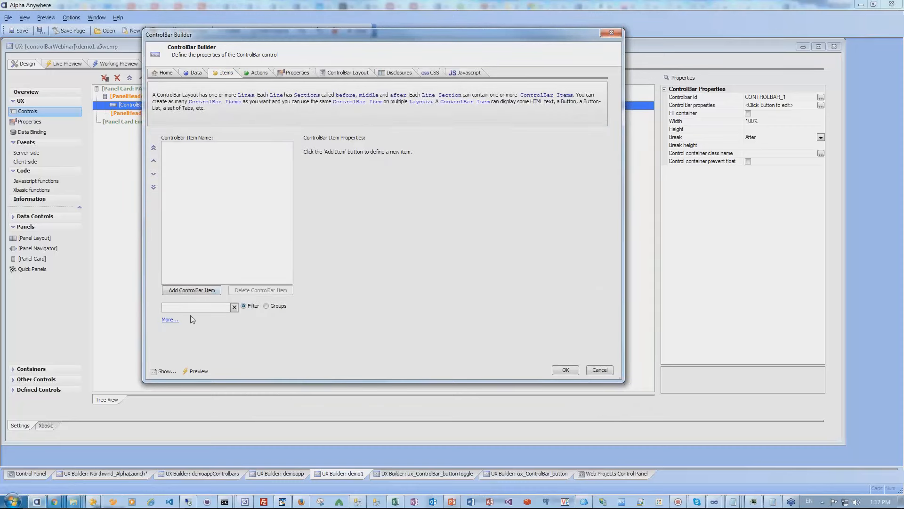
click(197, 291)
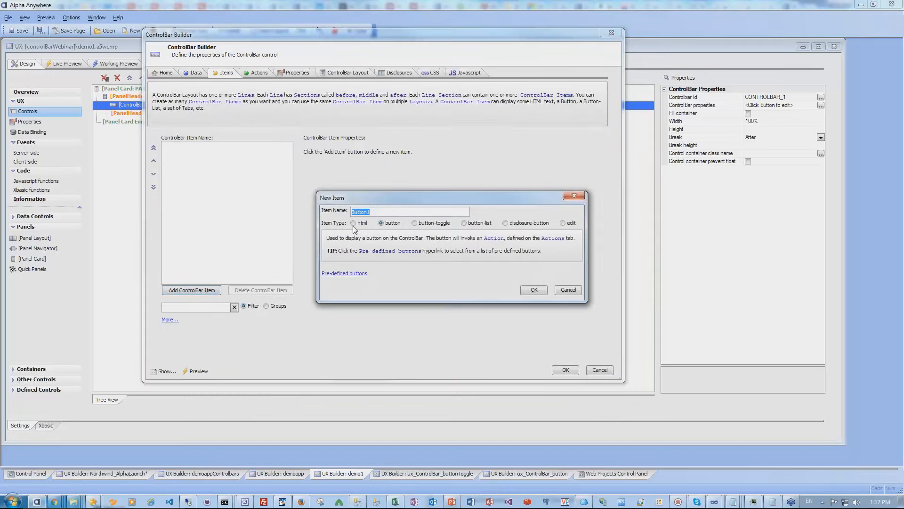
click(353, 223)
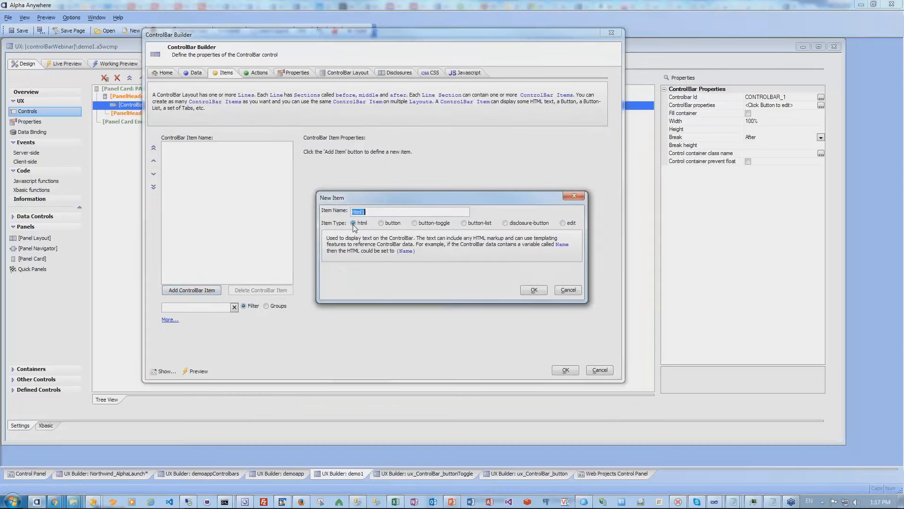
click(532, 290)
Set the html item's HTML text to the {label1} data placeholder
click(351, 196)
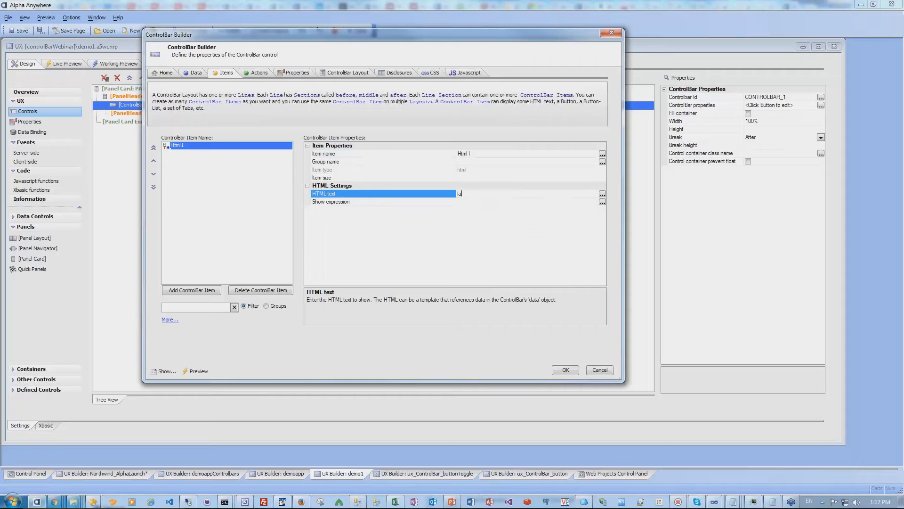
text(bel 1)
click(603, 193)
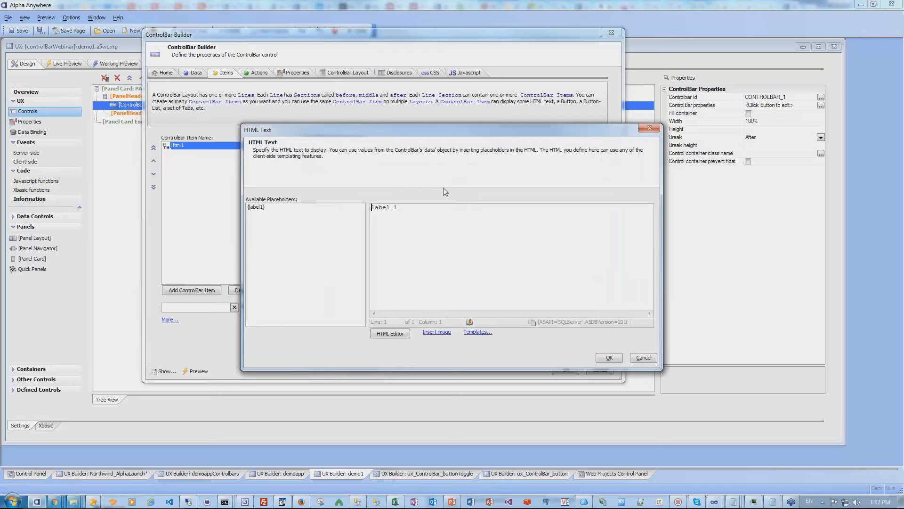
drag(401, 208, 371, 208)
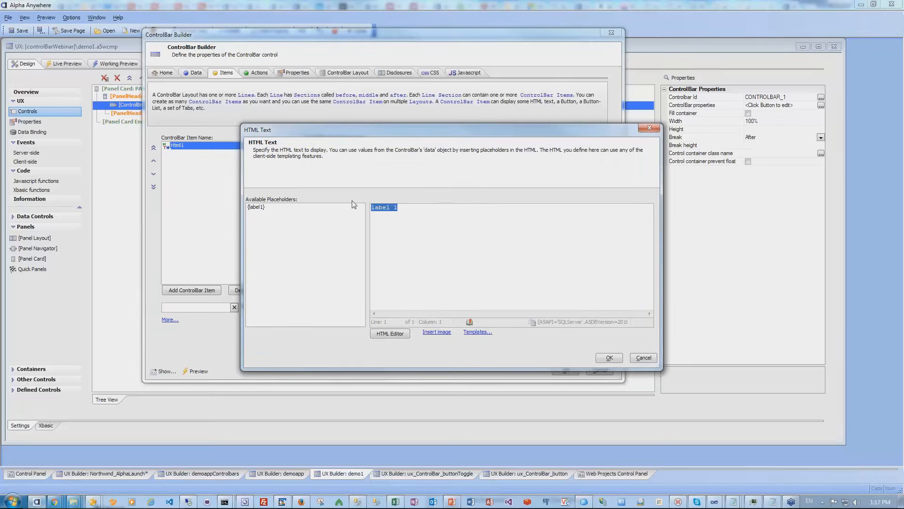
double_click(250, 208)
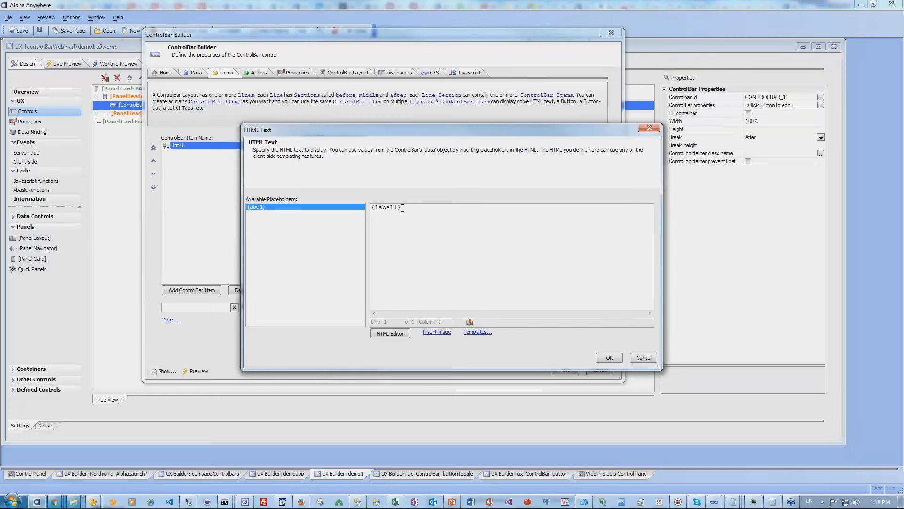
drag(406, 207, 353, 203)
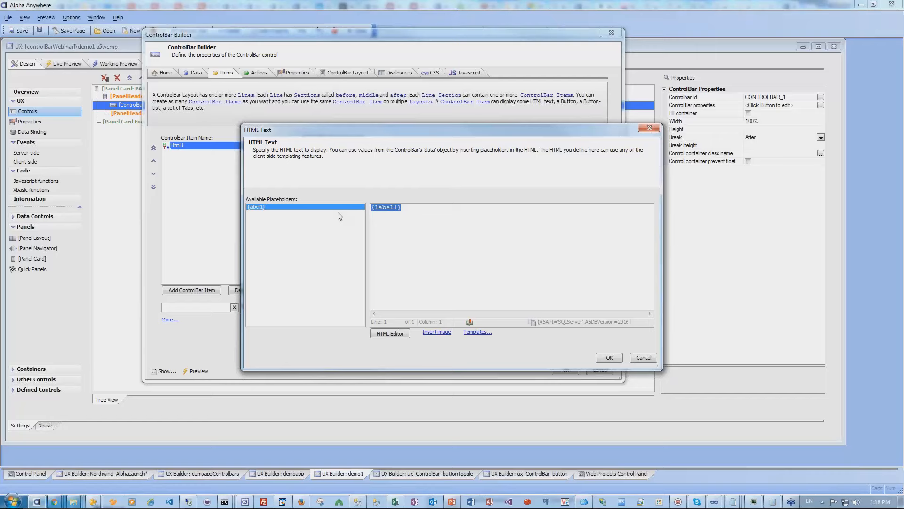
click(609, 358)
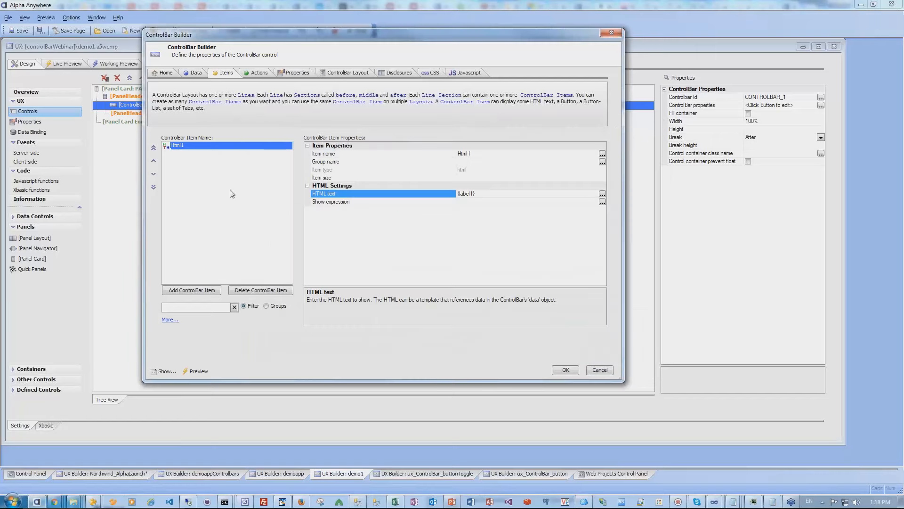
Add a button item with the suggested name to the ControlBar and set its button layout to Image followed by text
click(198, 291)
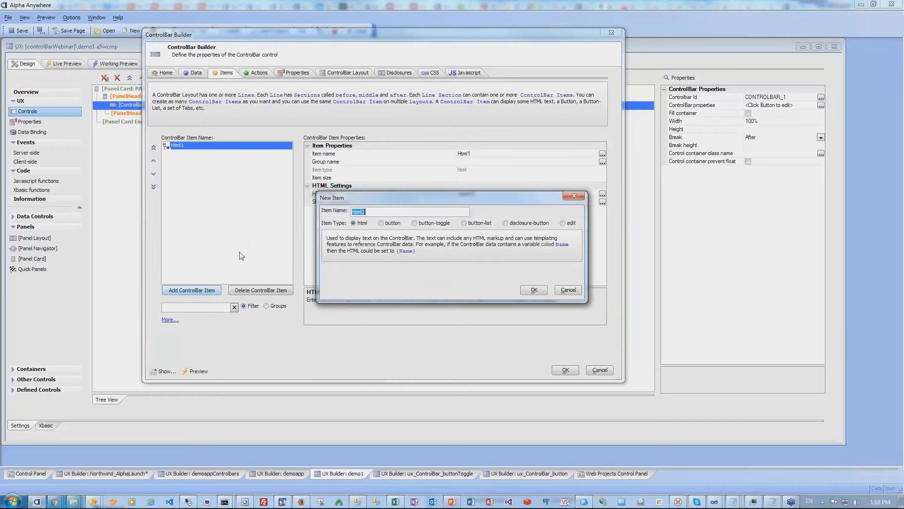
click(389, 224)
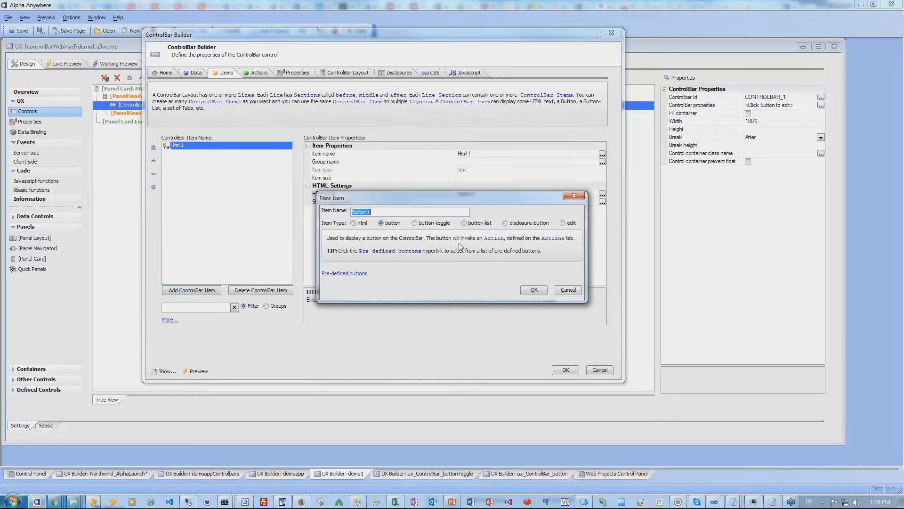
click(534, 290)
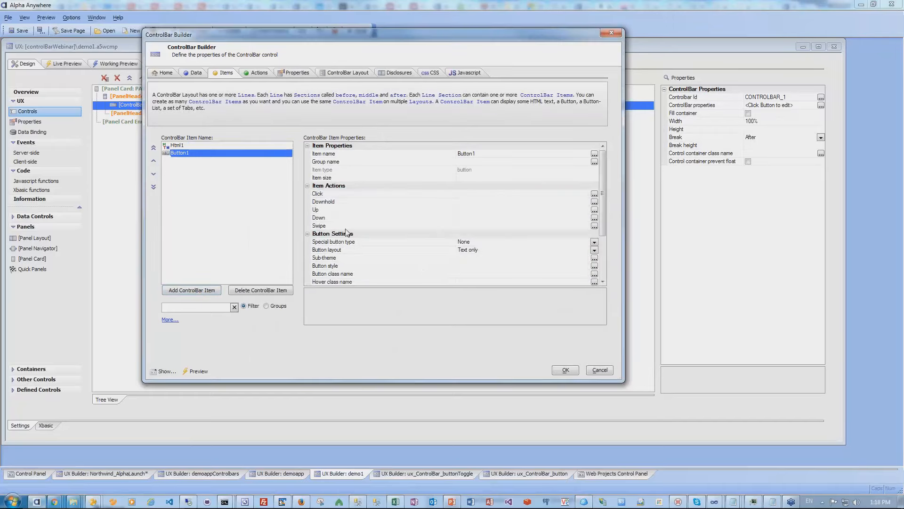
click(354, 258)
double_click(390, 250)
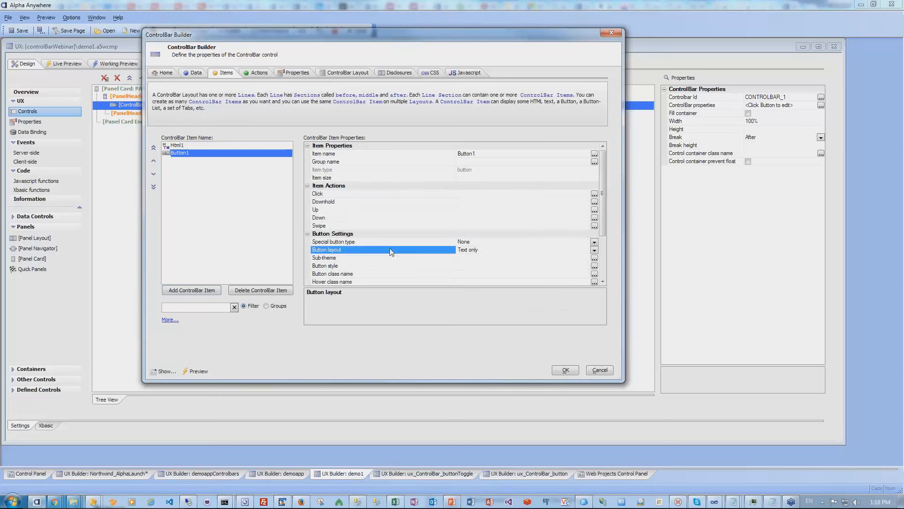
click(595, 250)
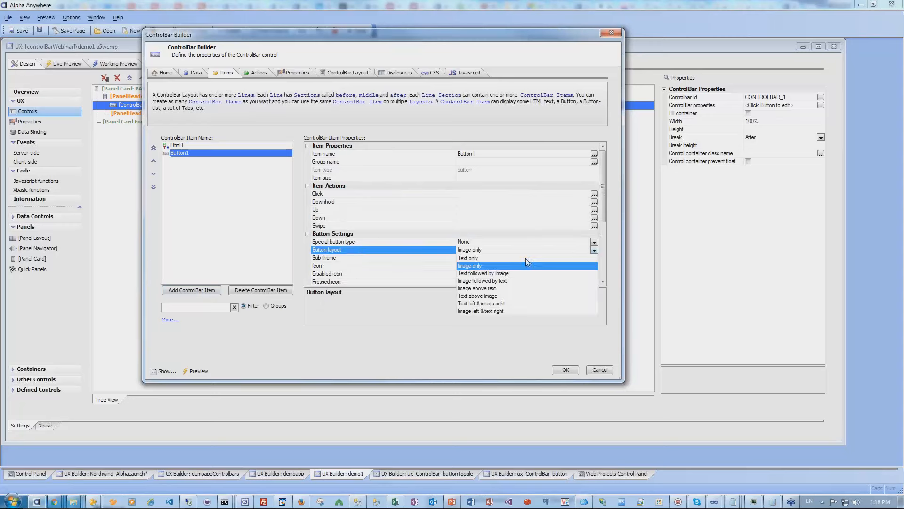
click(483, 281)
Assign the 24 px alpha-icon-infoCircle SVG icon to the new button item
double_click(354, 266)
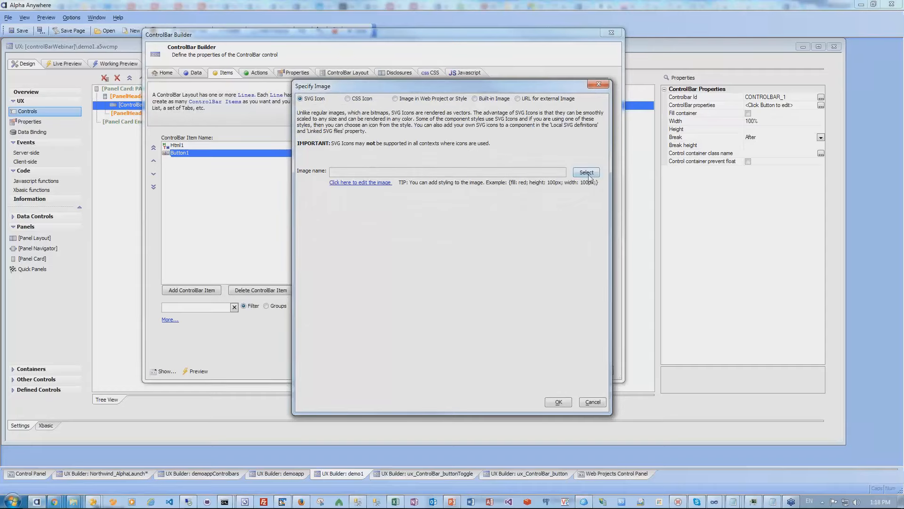
click(588, 173)
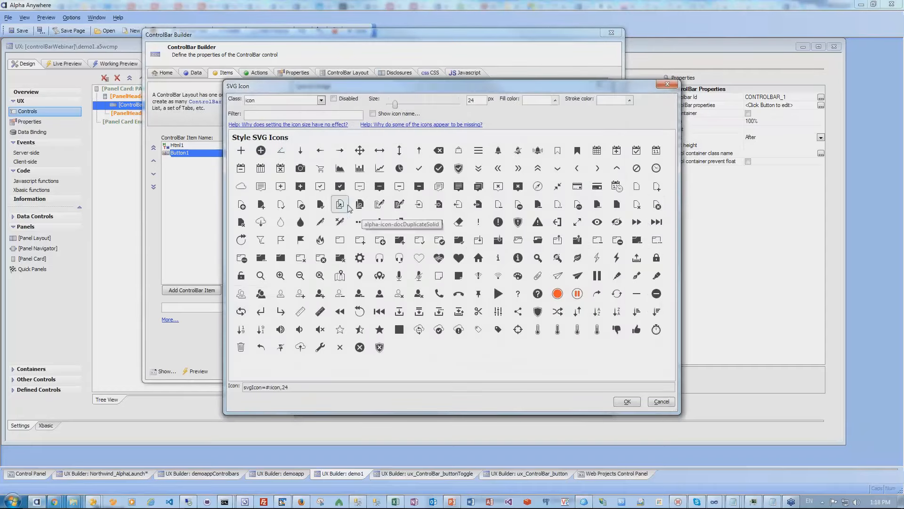
click(497, 259)
click(628, 403)
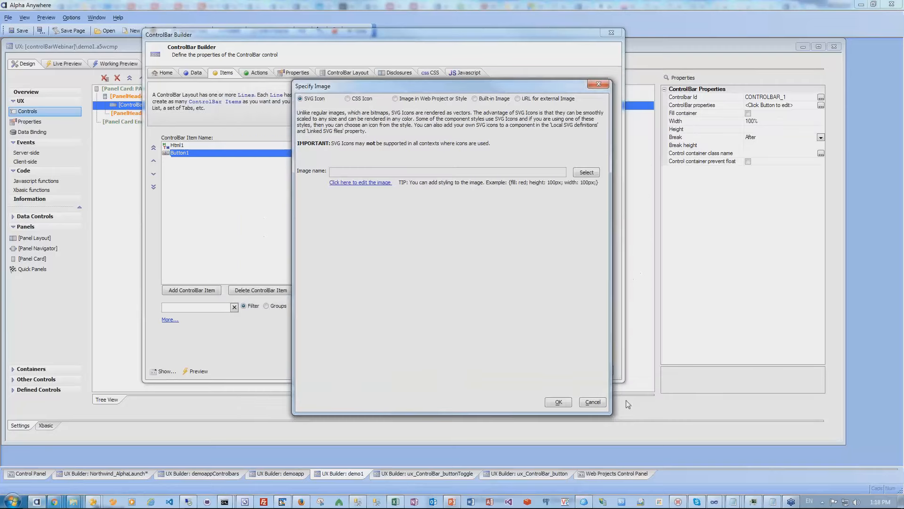
click(558, 402)
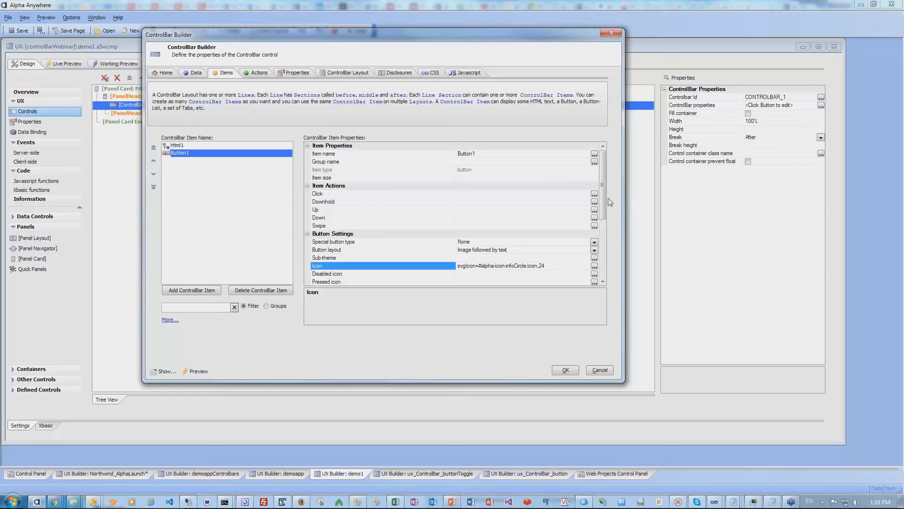
Set the button item's text to Information
drag(604, 200, 616, 253)
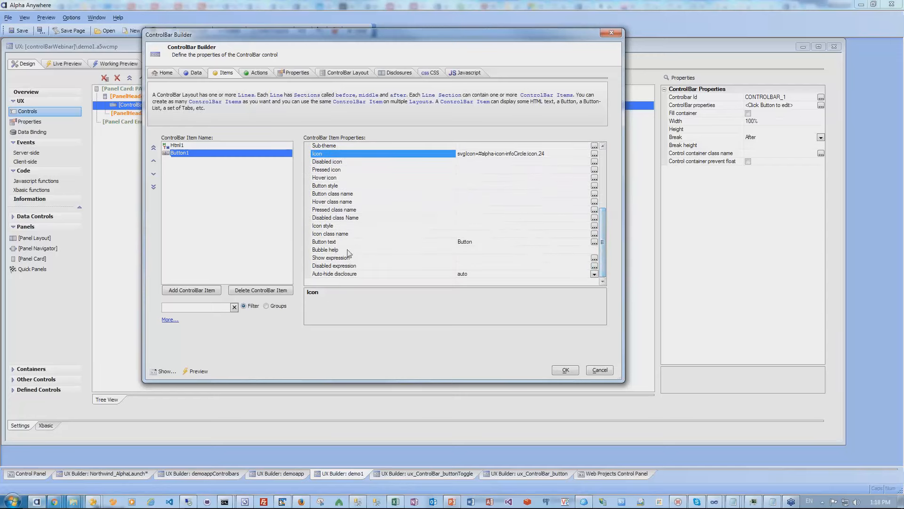
click(356, 243)
text(I)
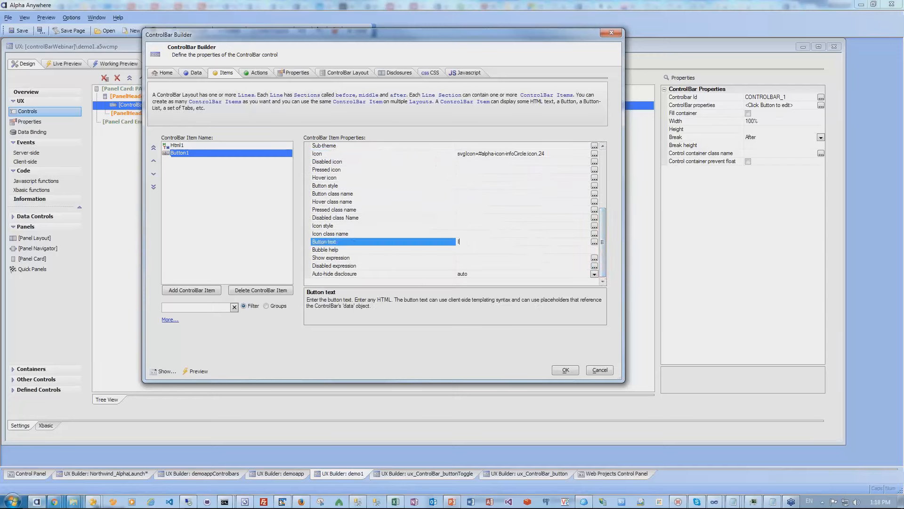
text(nformation)
click(392, 225)
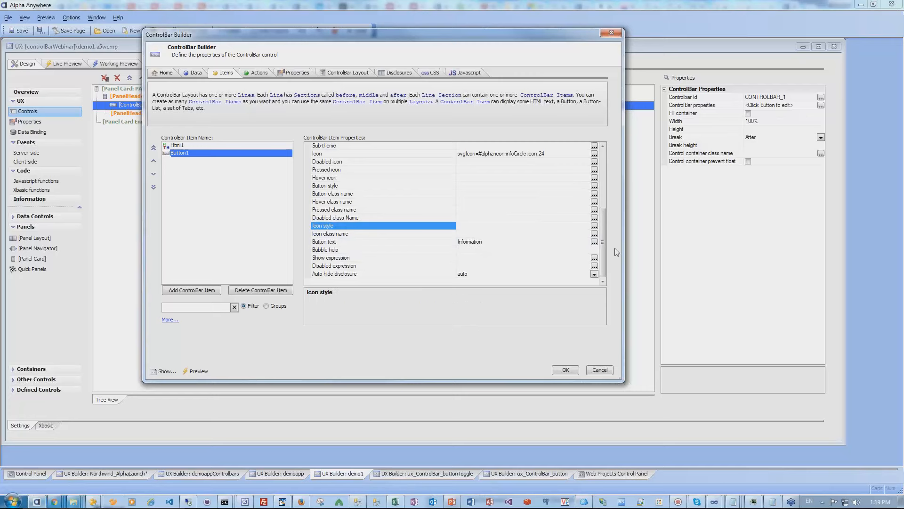
Add an action with the suggested name Action1 to the ControlBar
drag(604, 257, 612, 157)
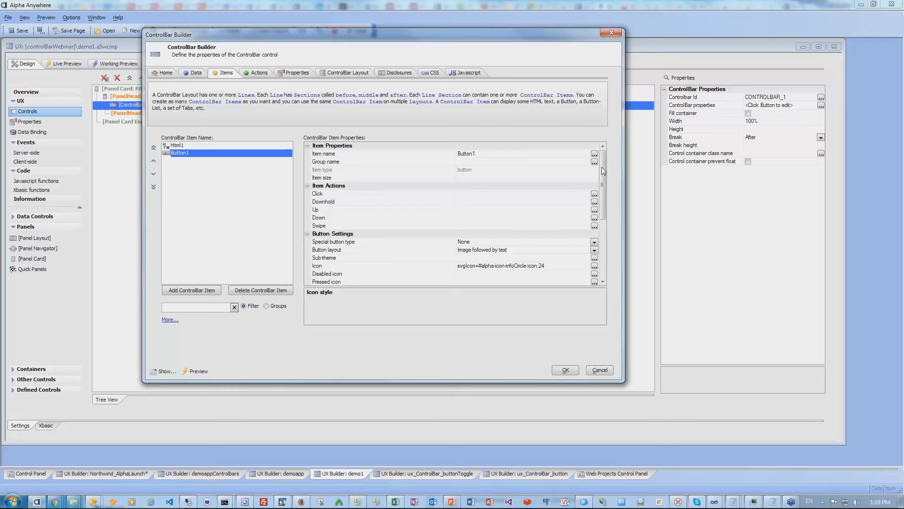
click(257, 74)
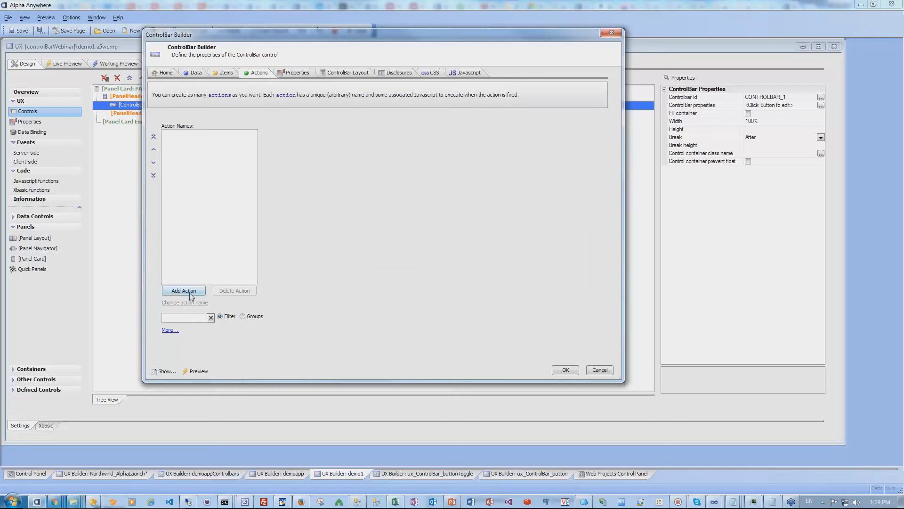
click(184, 291)
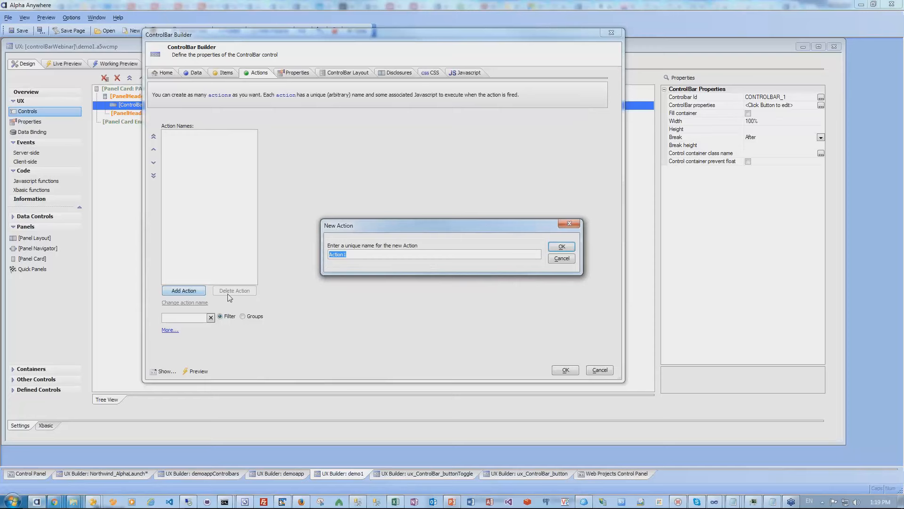
click(562, 246)
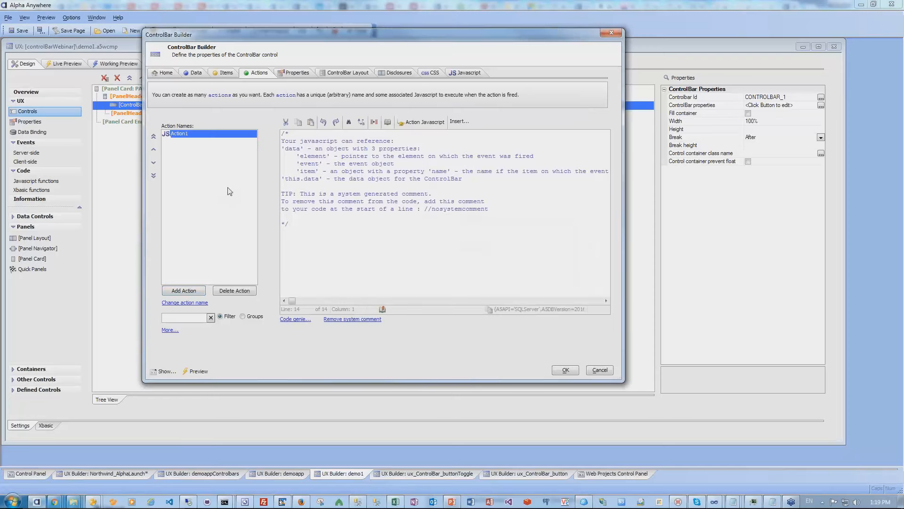
Write the line alert('this is action1'); below the system comment in Action1's JavaScript
click(292, 222)
key(Return)
key(Return)
key(Return)
text(alert)
key(BackSpace)
text(('thi )
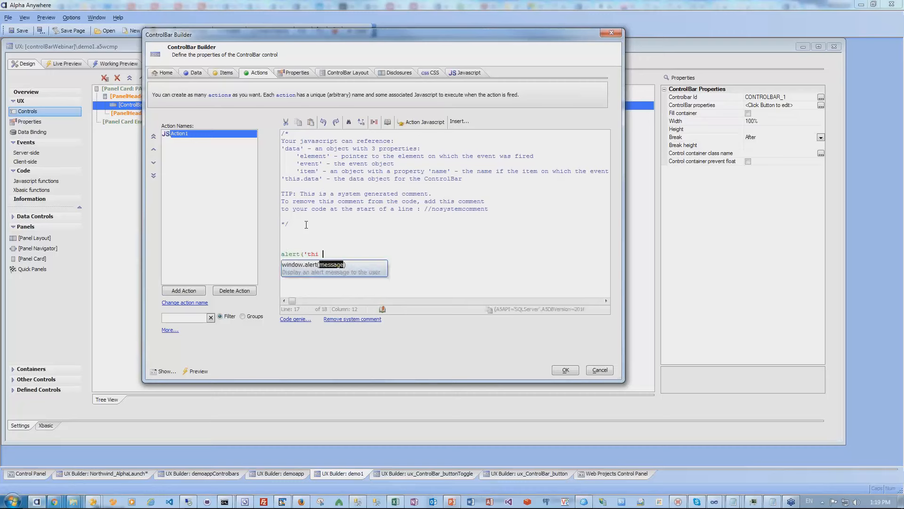
text( is action1');)
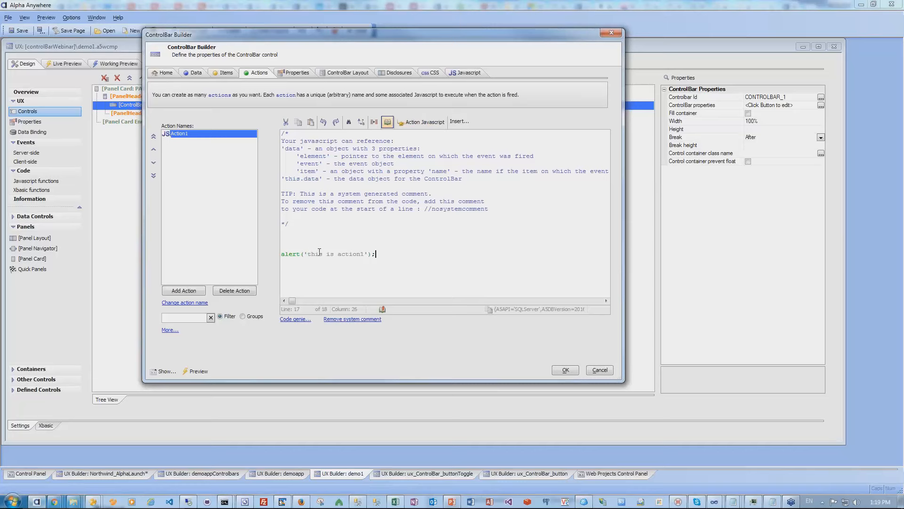
Assign Action1 to the Click event of the Button1 item
click(218, 73)
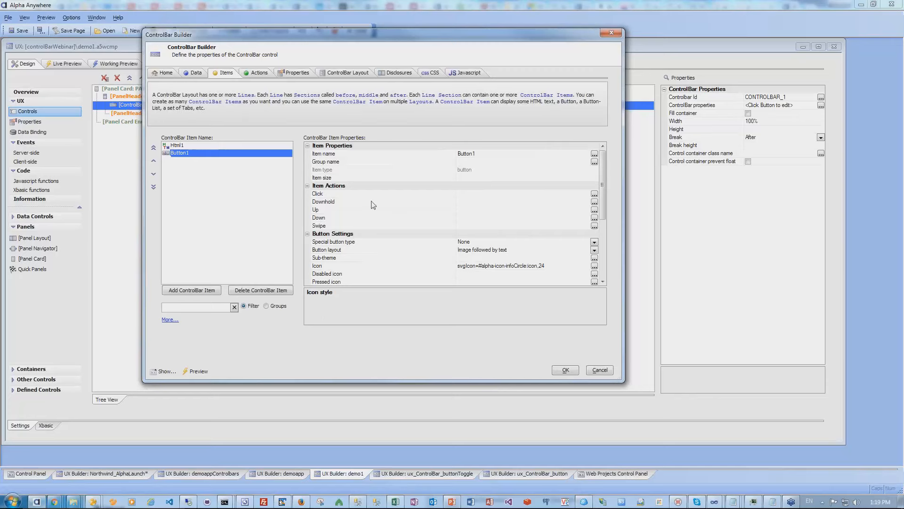
double_click(335, 193)
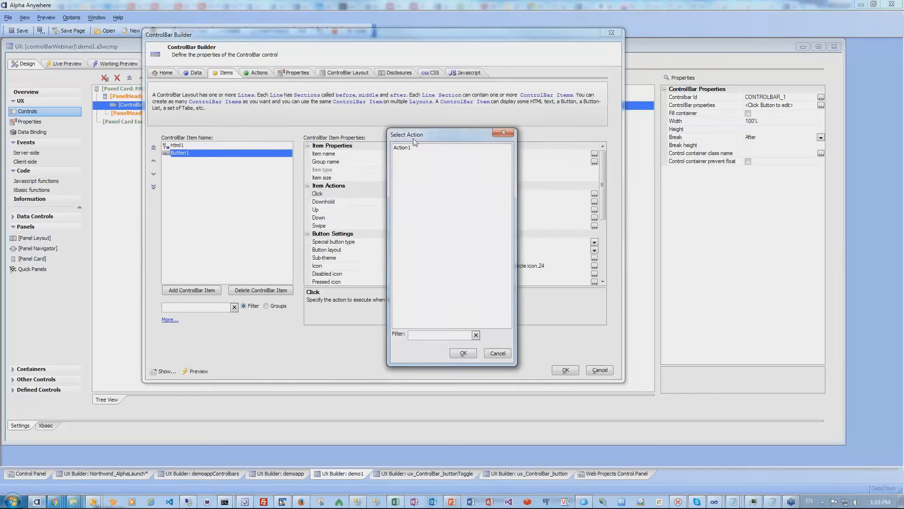
drag(415, 142, 524, 93)
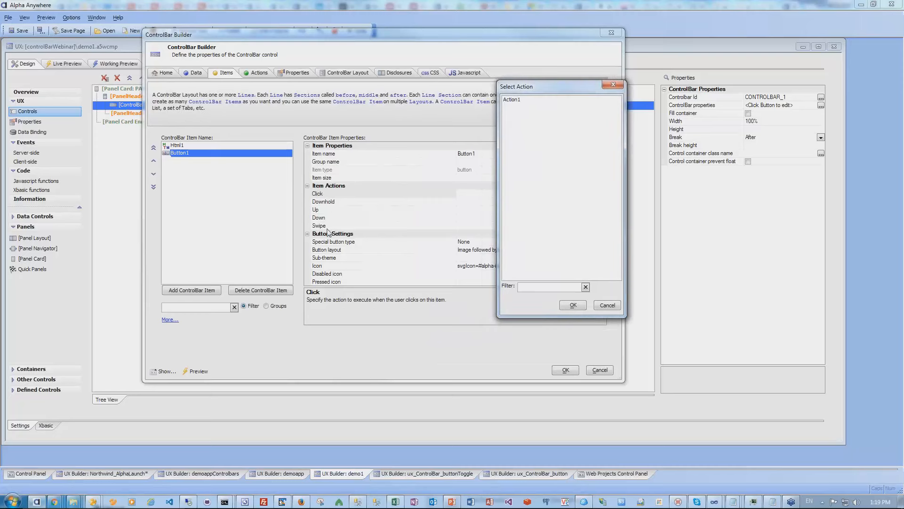
click(514, 101)
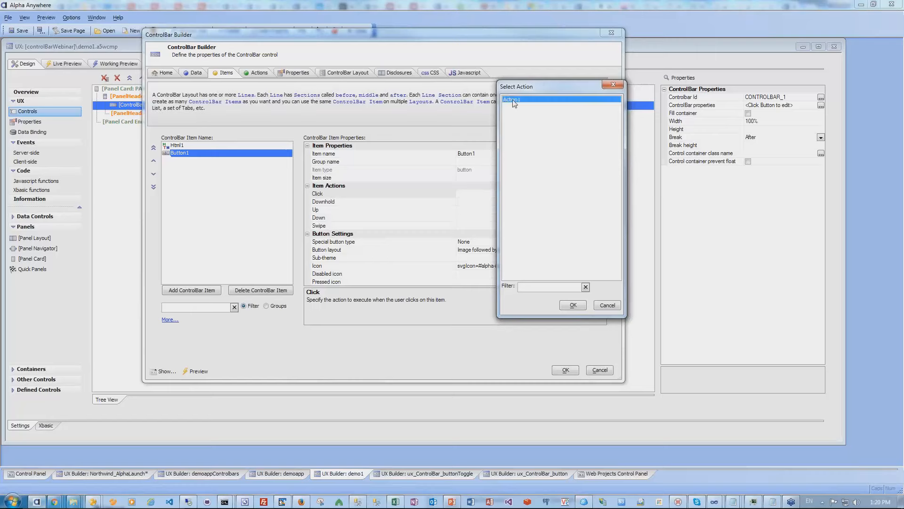
double_click(512, 101)
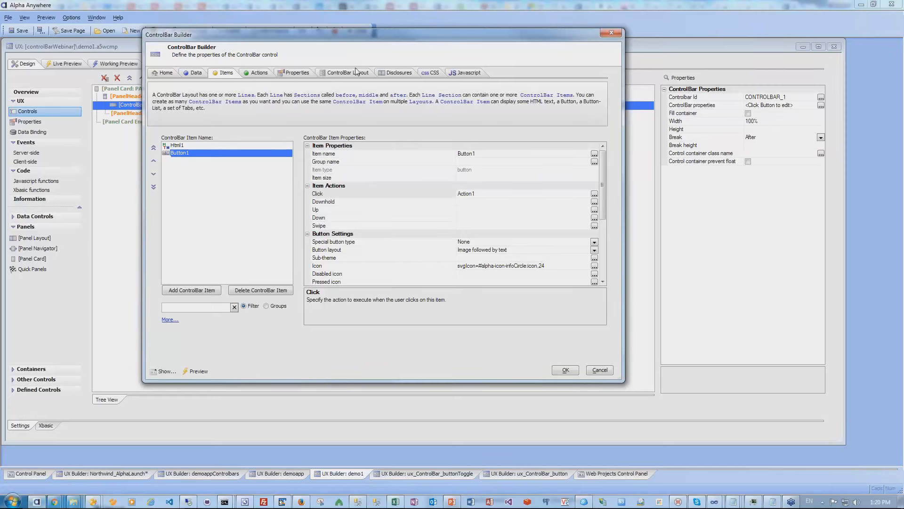
Add a ControlBar layout with the suggested name Layout1
click(339, 74)
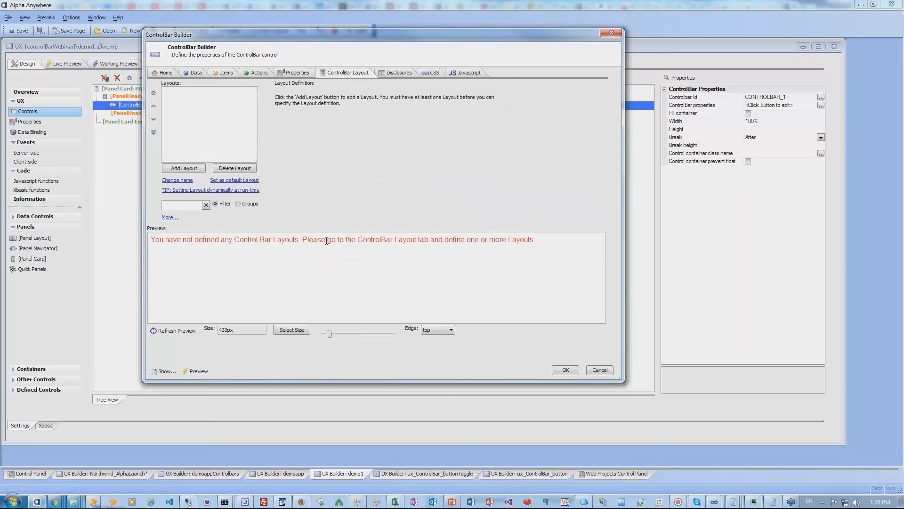
click(188, 170)
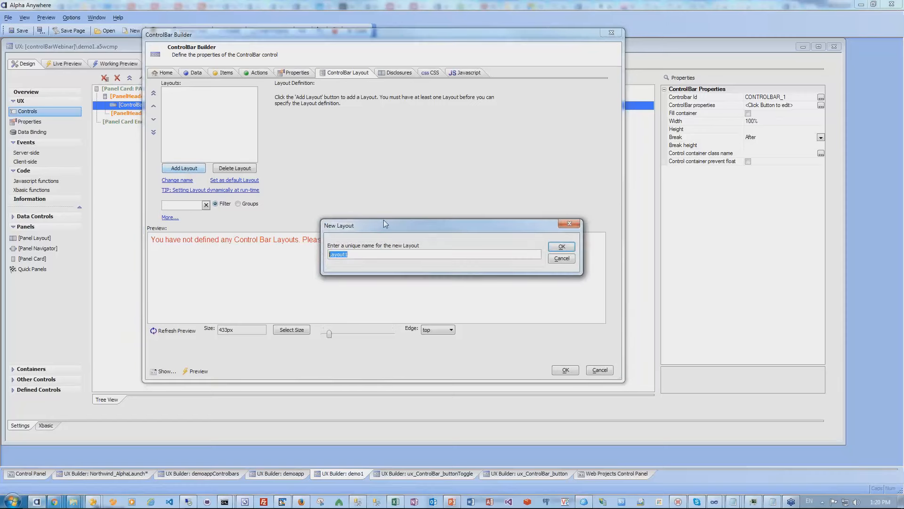
drag(384, 225, 354, 121)
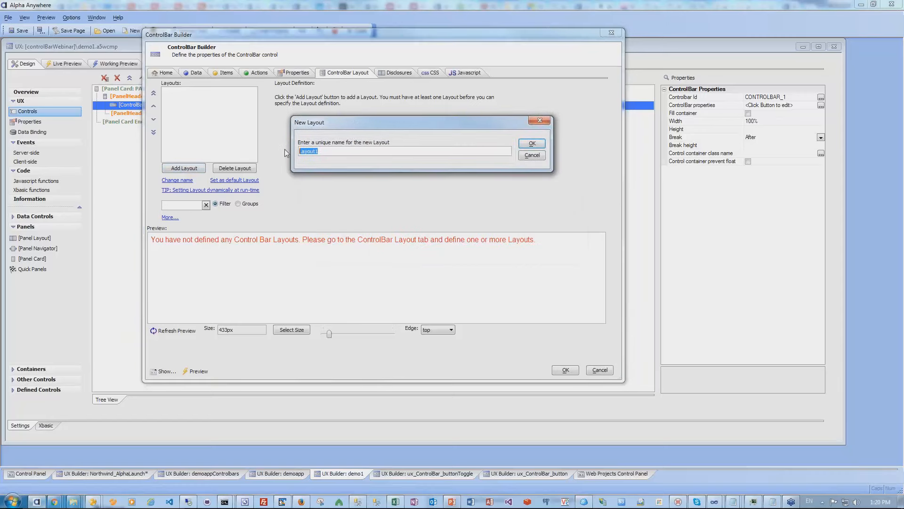
click(533, 149)
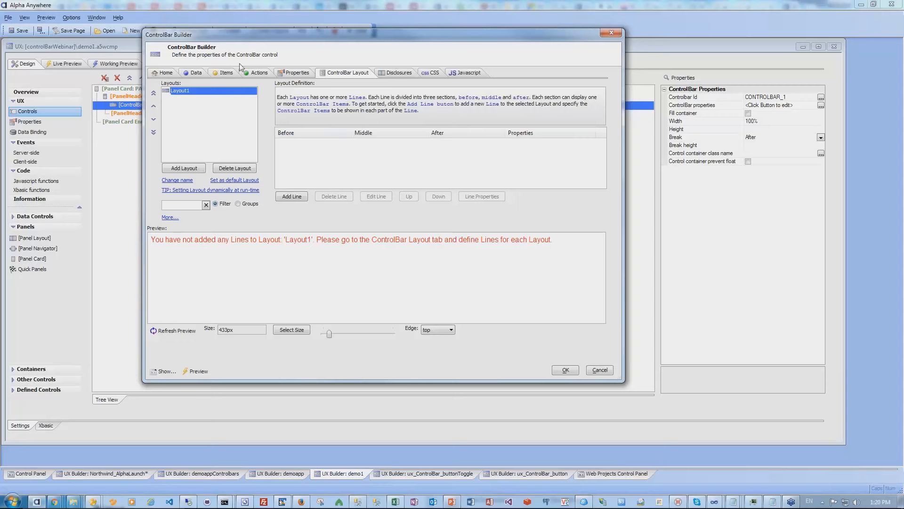
Add a Default line to Layout1 with Button1 in the Before section and Html1 in the Middle section
click(289, 196)
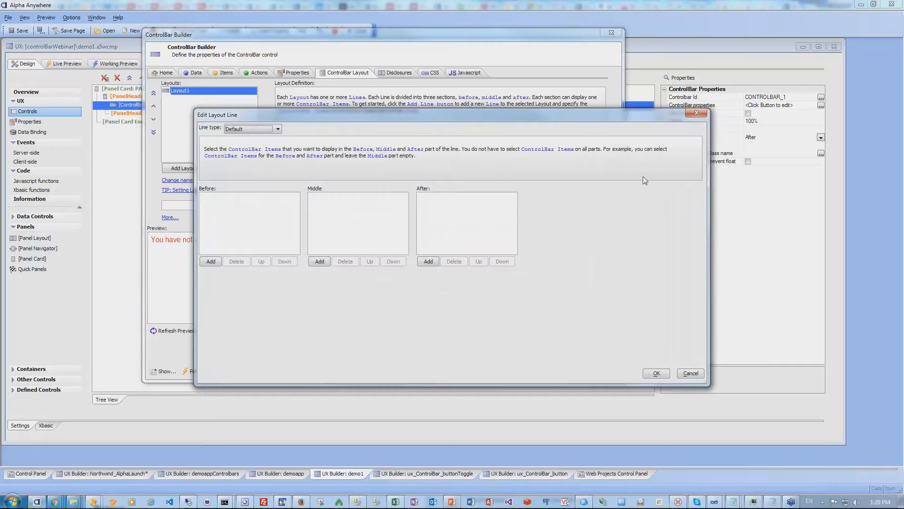
drag(396, 117, 298, 111)
drag(231, 108, 302, 207)
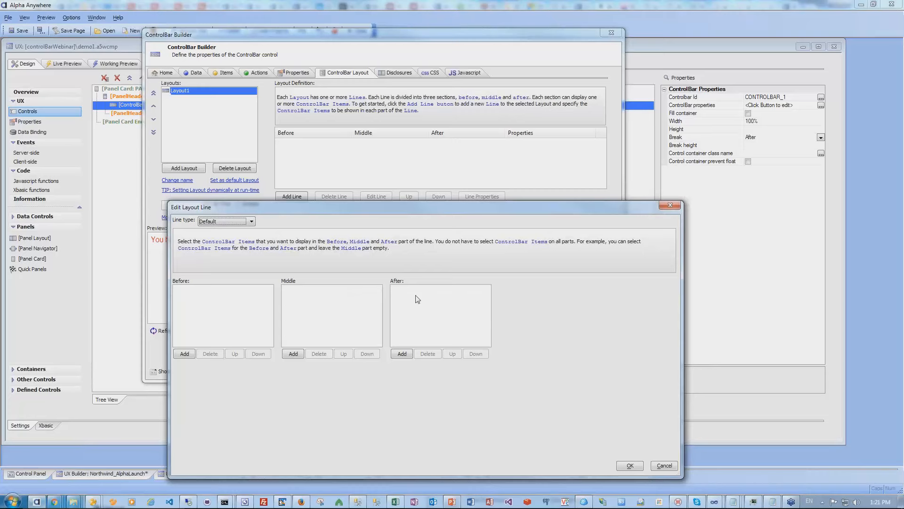
click(187, 356)
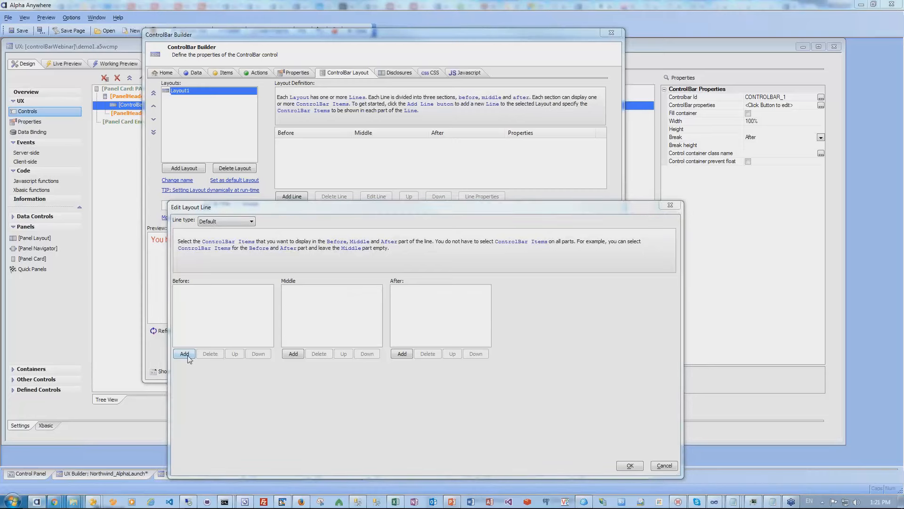
double_click(404, 155)
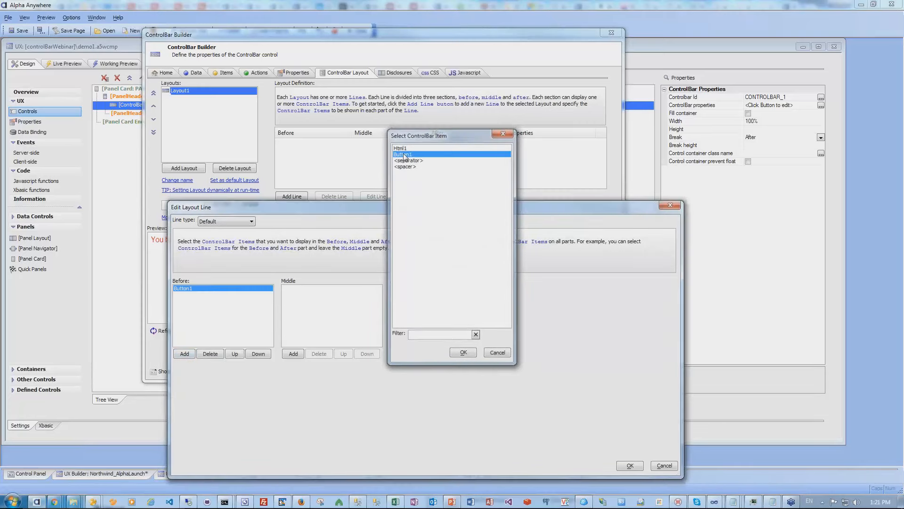
click(295, 354)
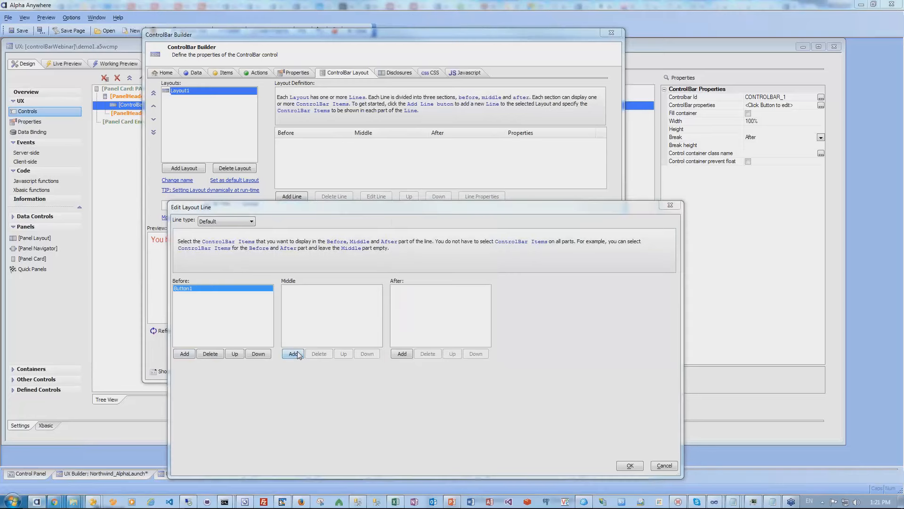
double_click(402, 148)
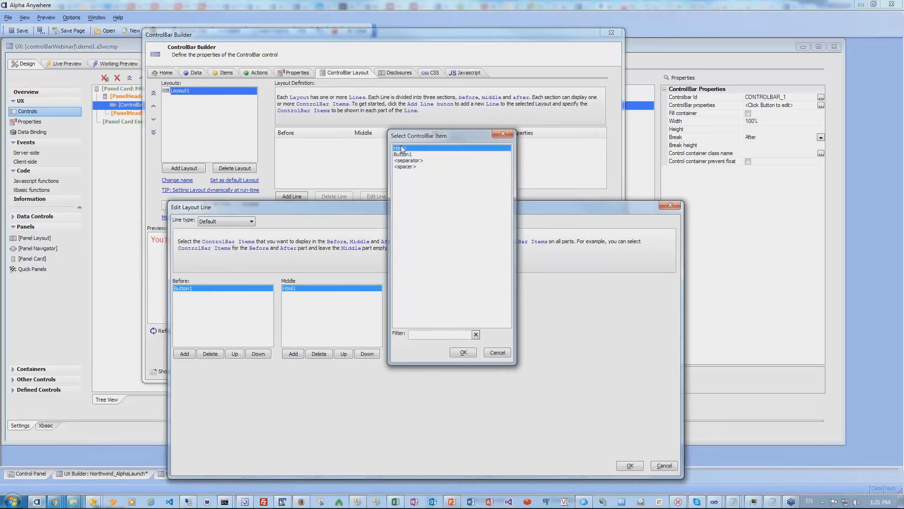
click(631, 466)
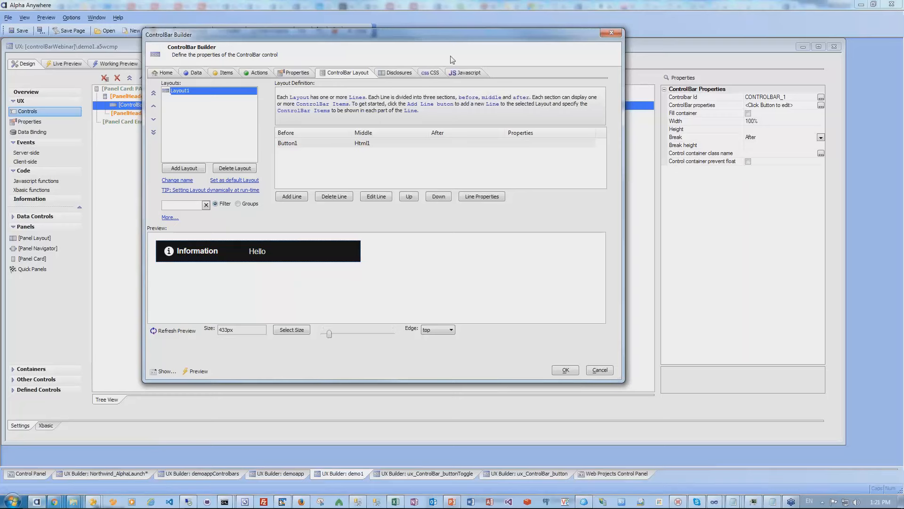
Review the ControlBar's disclosure, CSS and JavaScript definition pages and accept the ControlBar definition
click(391, 74)
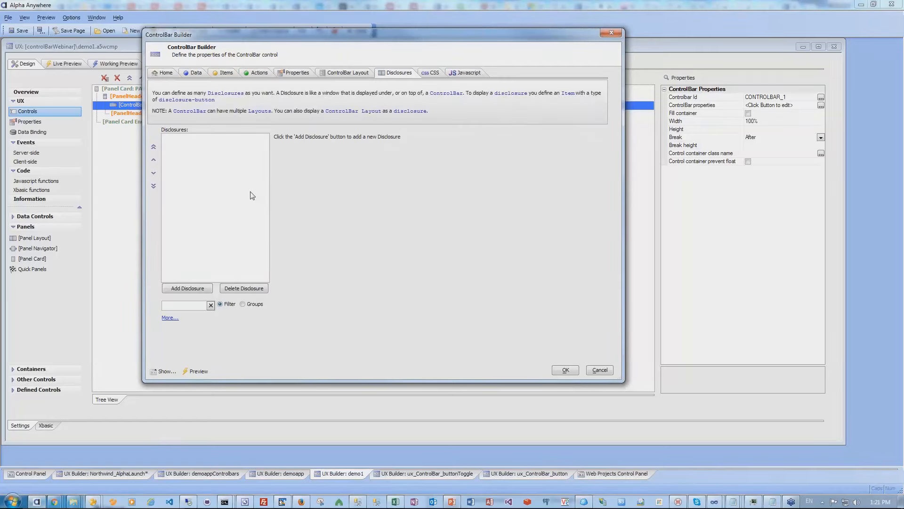
click(430, 76)
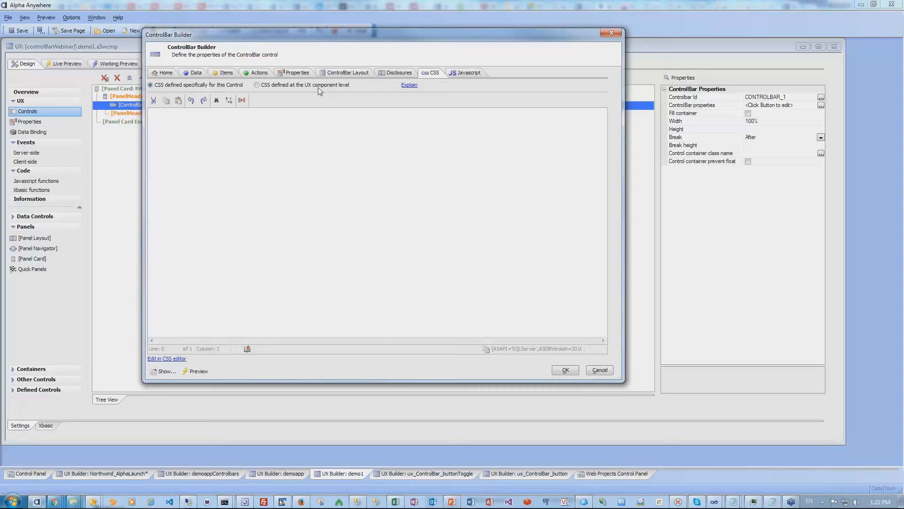
click(465, 72)
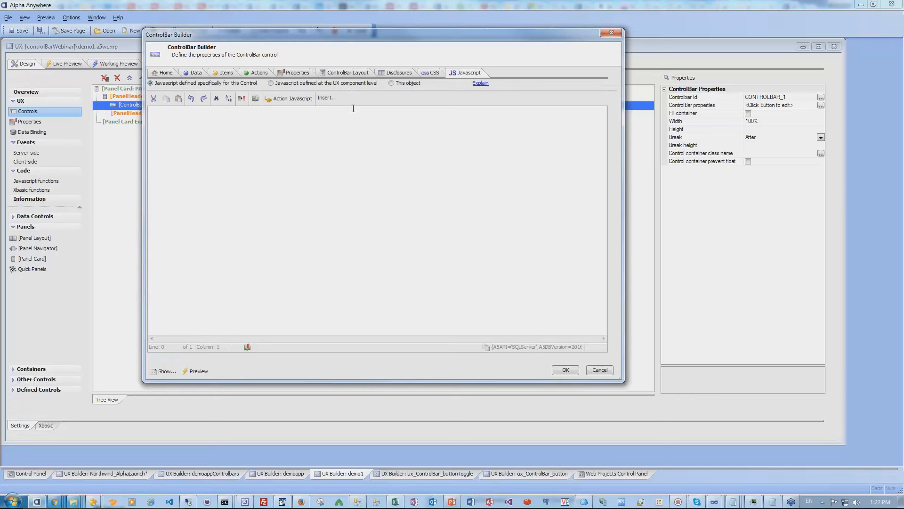
click(567, 372)
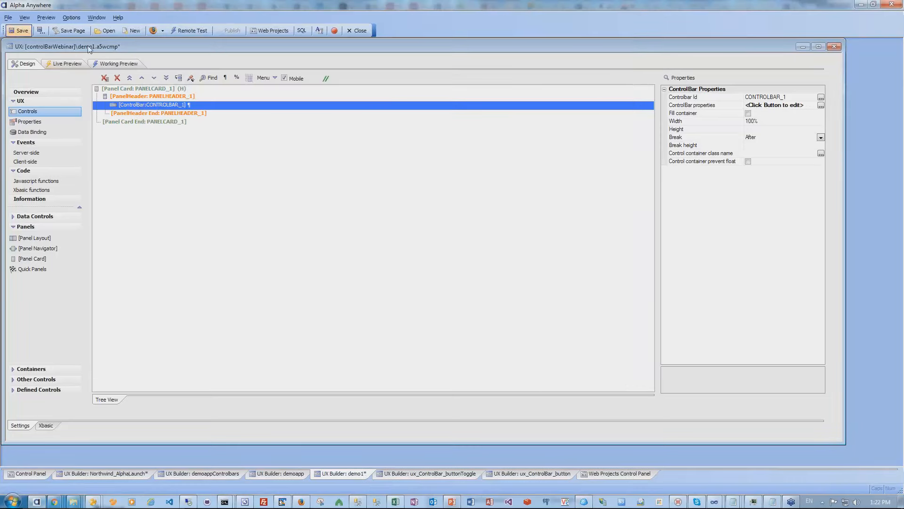
Save the component, test the Information button in the working preview and dismiss its alert
click(103, 63)
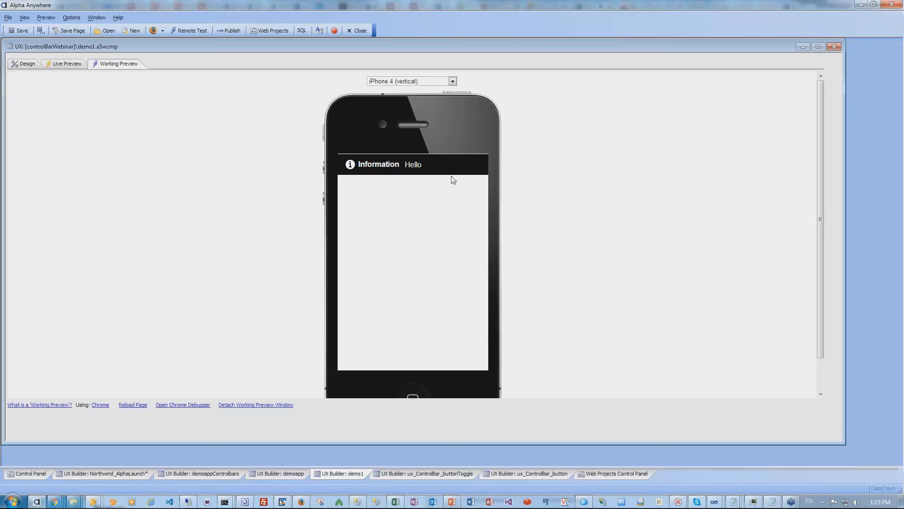
click(378, 164)
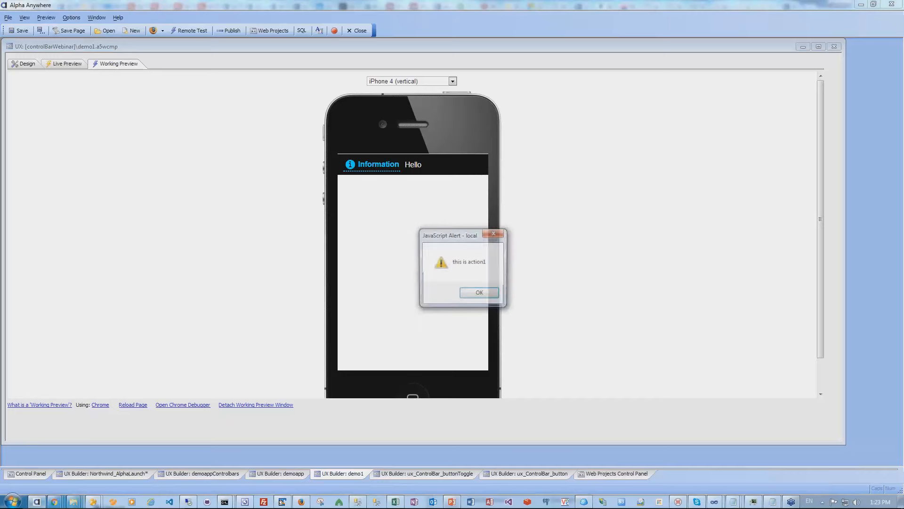
click(479, 293)
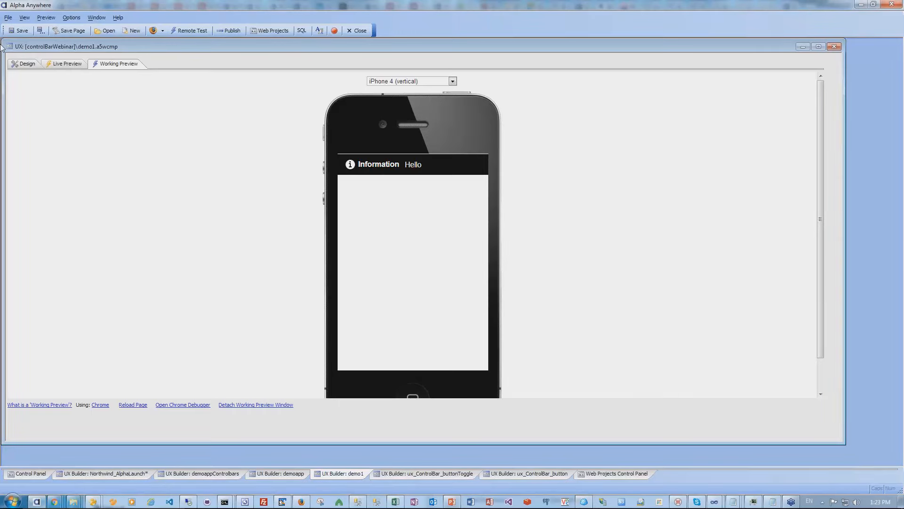
Reopen the ControlBar definition in the design and remove Button1 from the Before section of Layout1's line
click(24, 63)
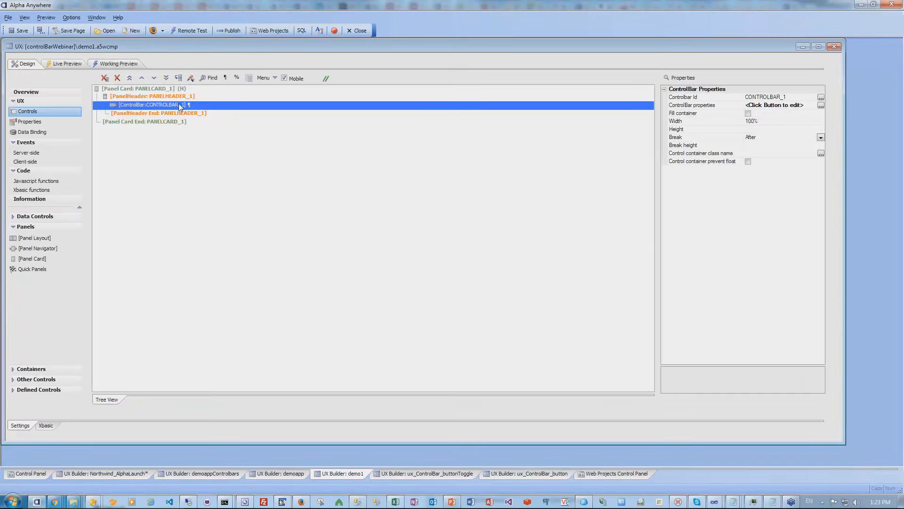
click(720, 108)
double_click(720, 108)
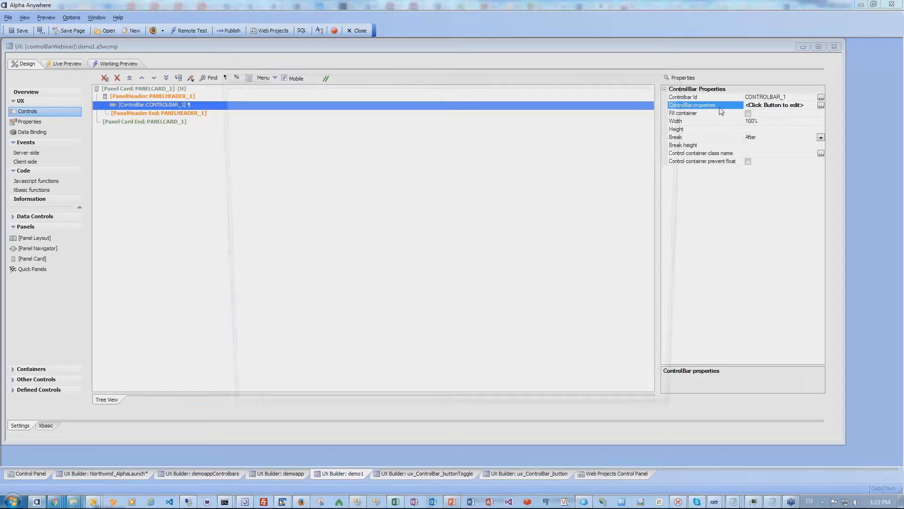
click(403, 115)
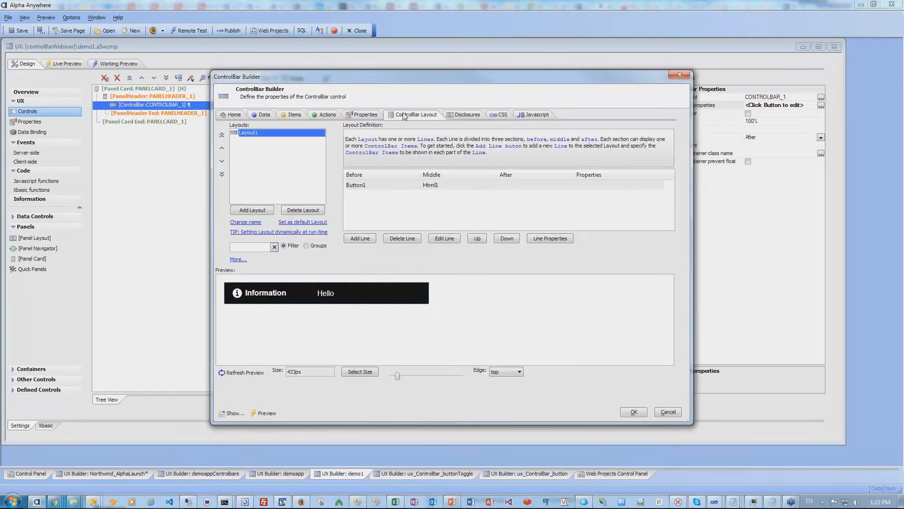
click(356, 187)
double_click(356, 186)
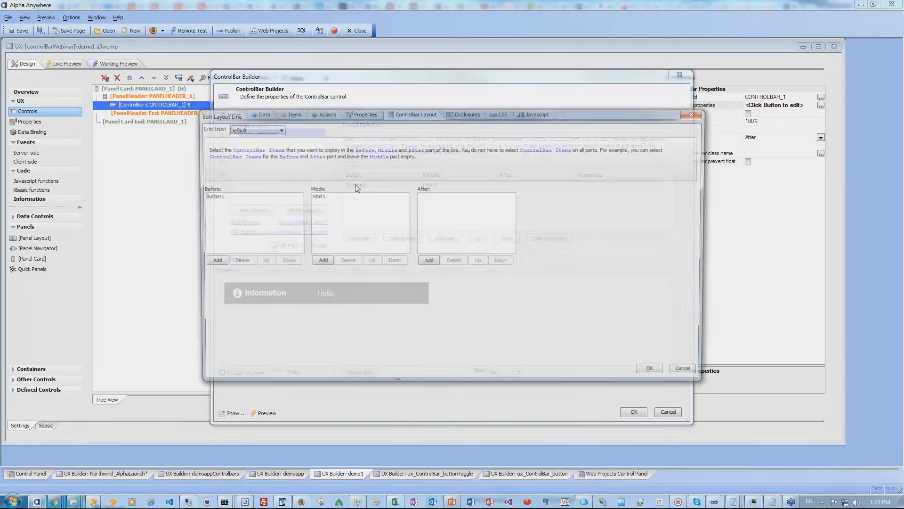
click(204, 197)
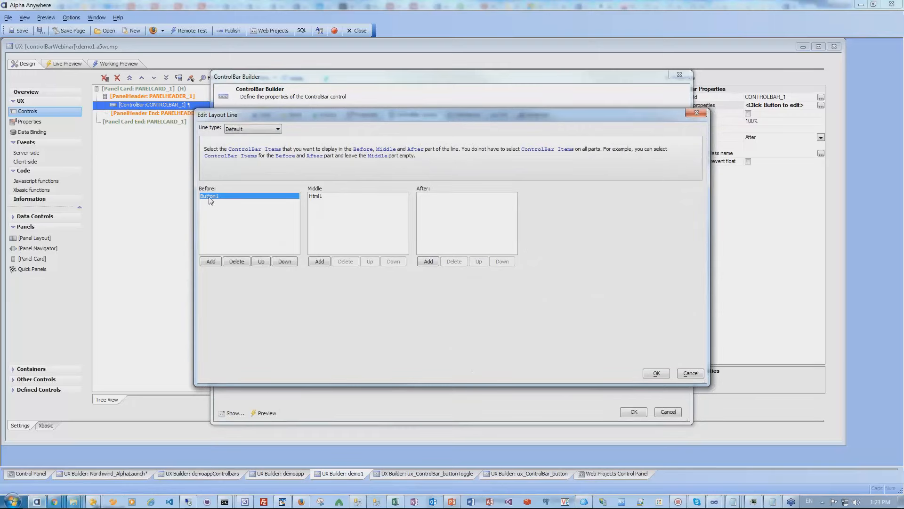
click(238, 262)
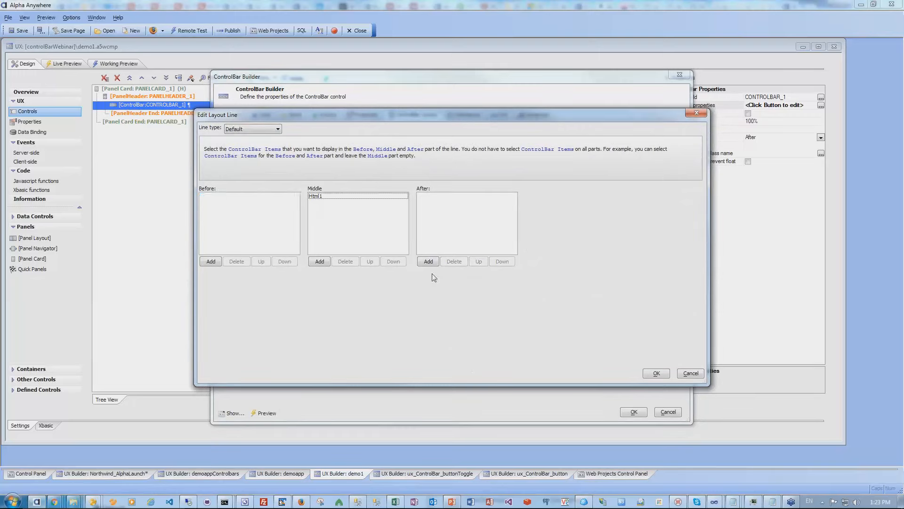
Add Button1 to the After section of Layout1's line and accept the line and ControlBar definitions
click(427, 261)
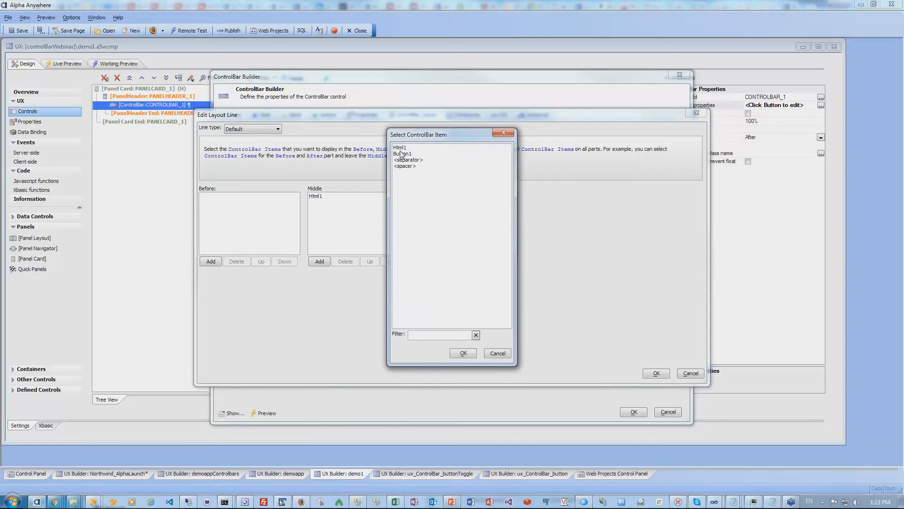
click(400, 155)
double_click(400, 155)
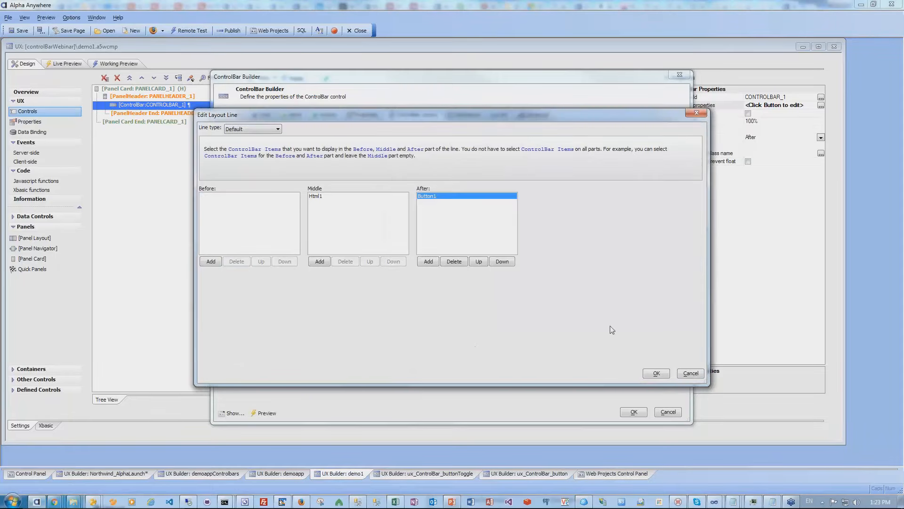
click(655, 373)
click(634, 412)
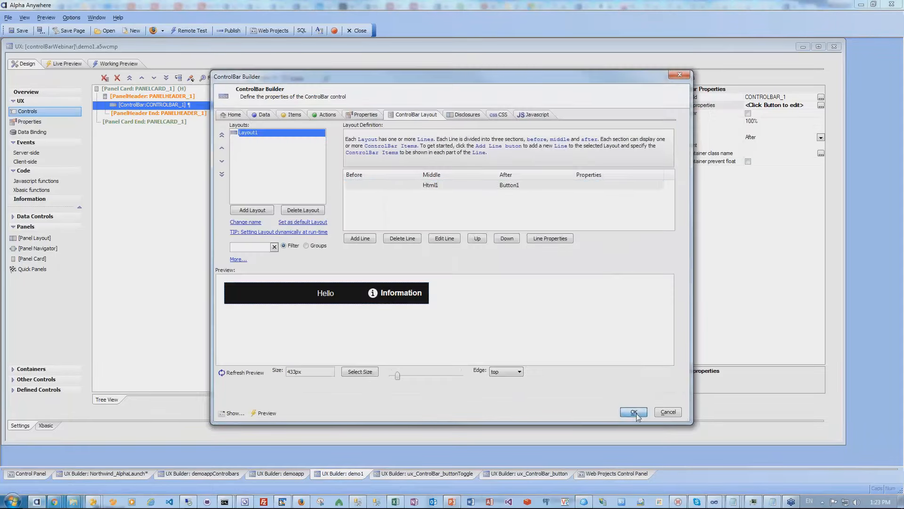
Check the ControlBar in the working preview on iPhone 4 (horizontal) and Galaxy S5 (horizontal)
click(119, 64)
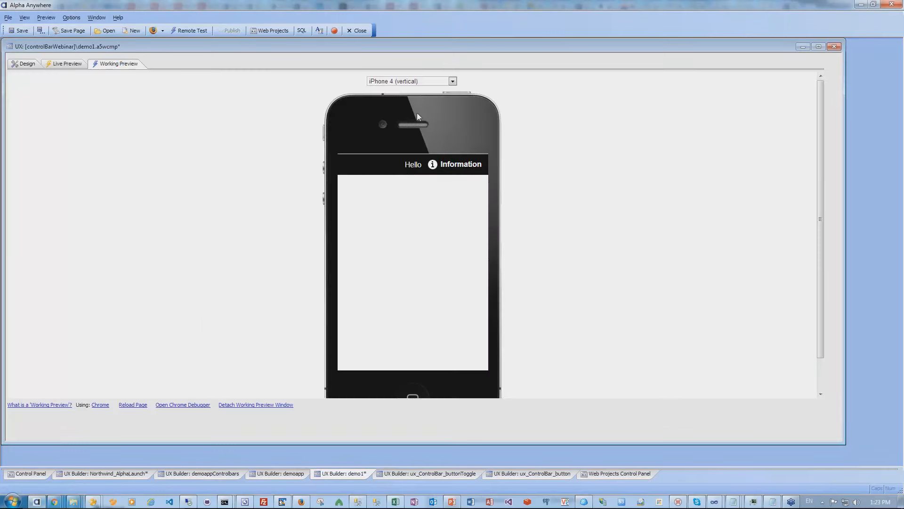
click(402, 83)
click(403, 98)
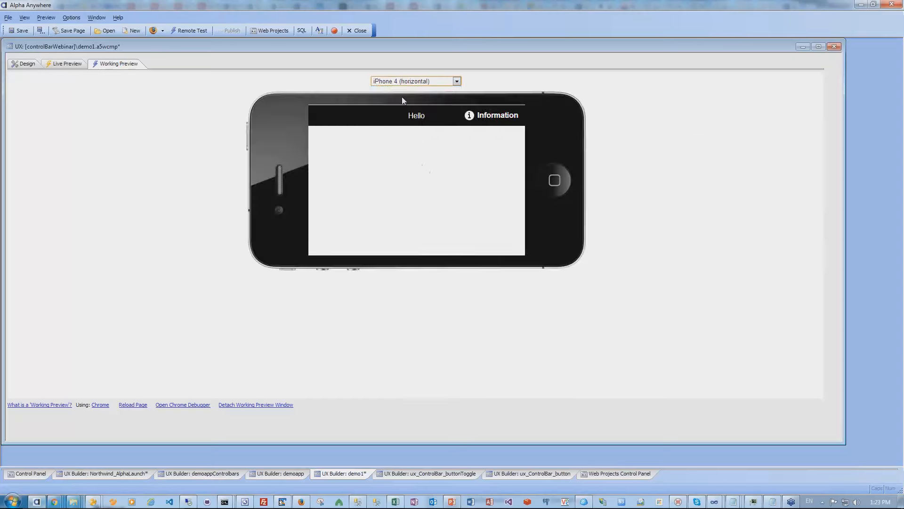
click(416, 81)
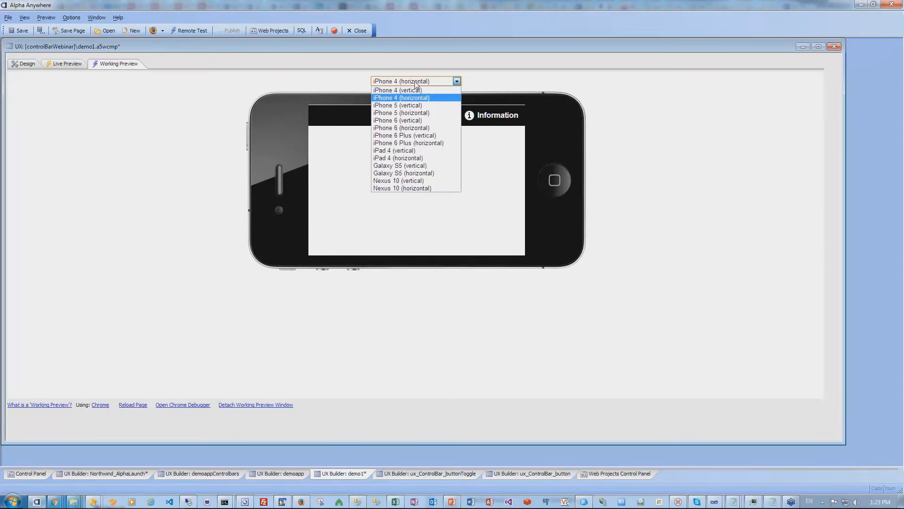
click(410, 174)
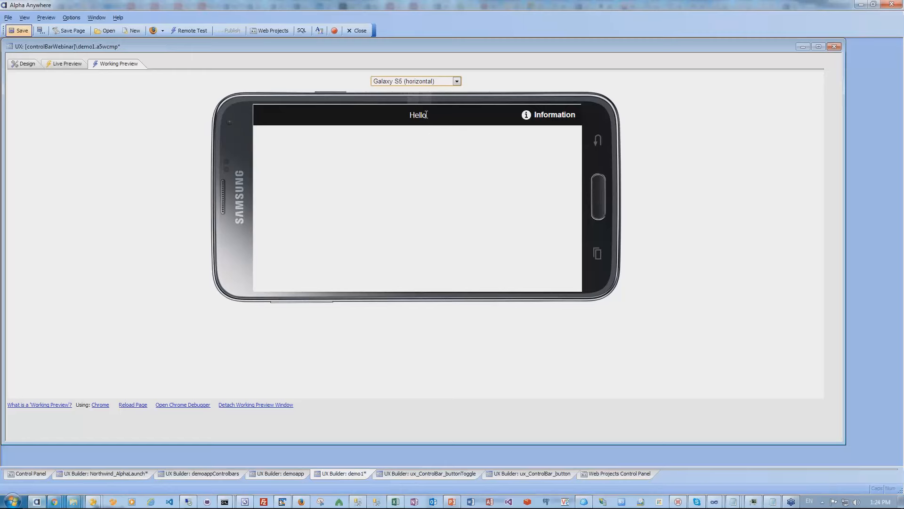
Return to the design and add a button after the panel header with the text "change controlbar title"
click(26, 66)
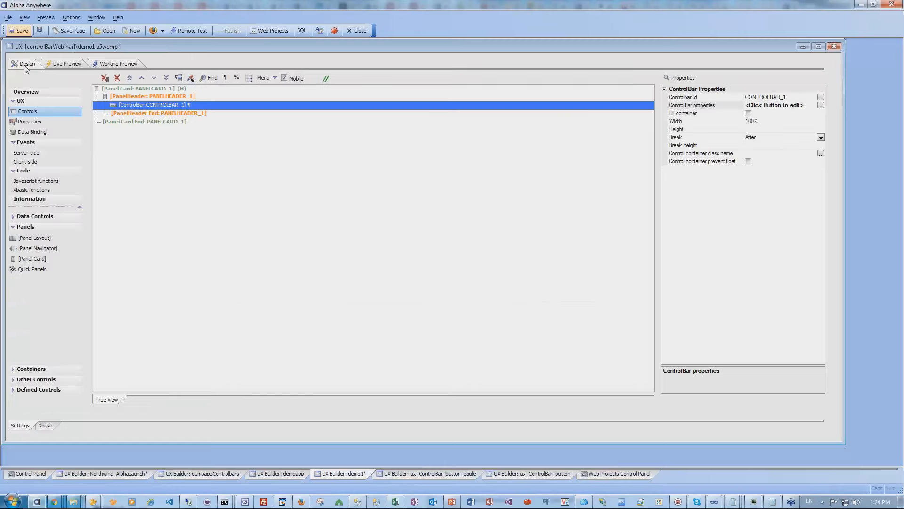
click(161, 117)
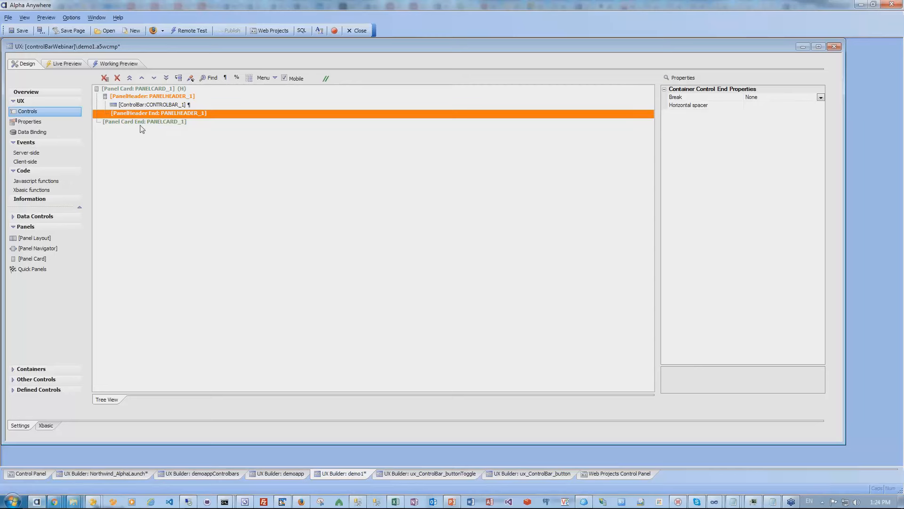
click(42, 379)
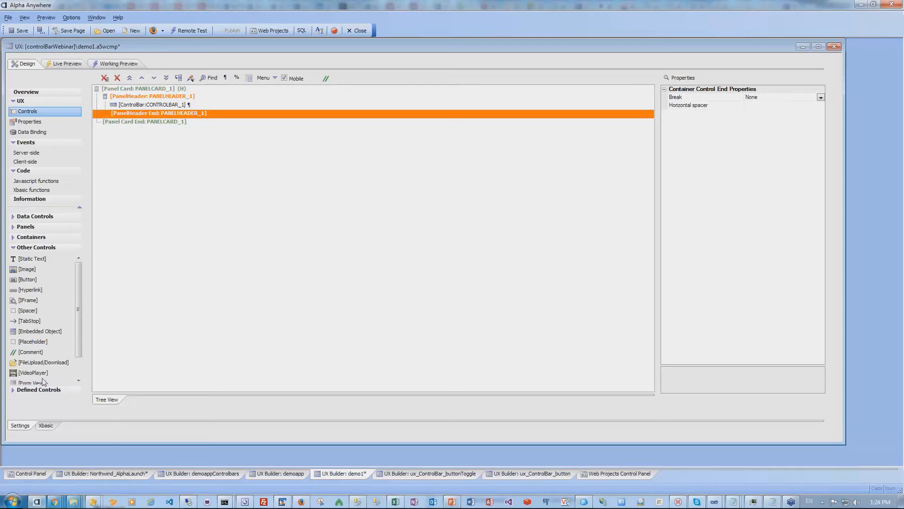
double_click(27, 279)
click(712, 99)
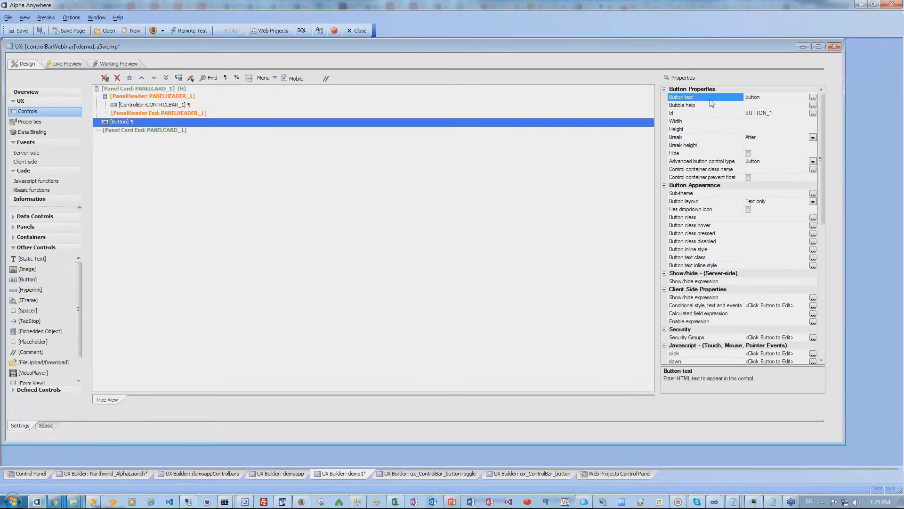
text(change controlbar title)
click(721, 107)
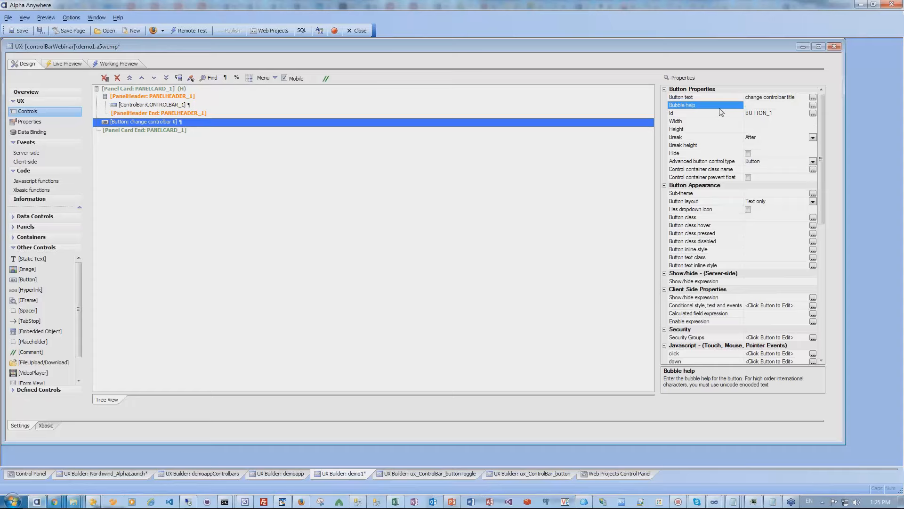
Add a ControlBar Actions action to the new button's click event, filtering the action list by "bar"
click(154, 125)
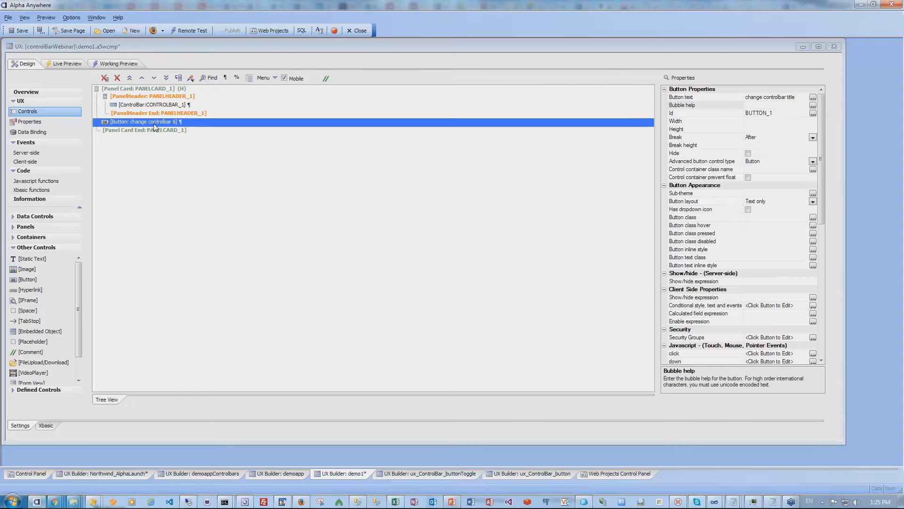
double_click(155, 124)
click(235, 137)
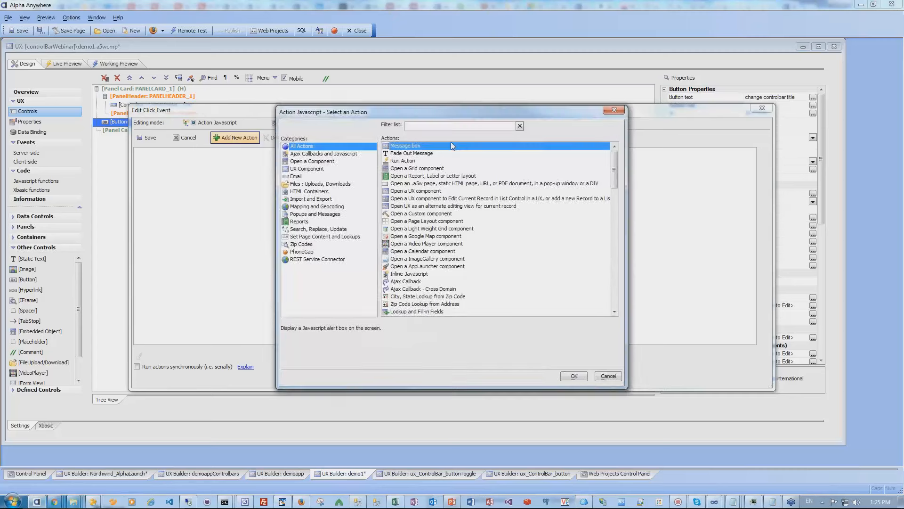
text(ba)
text(r)
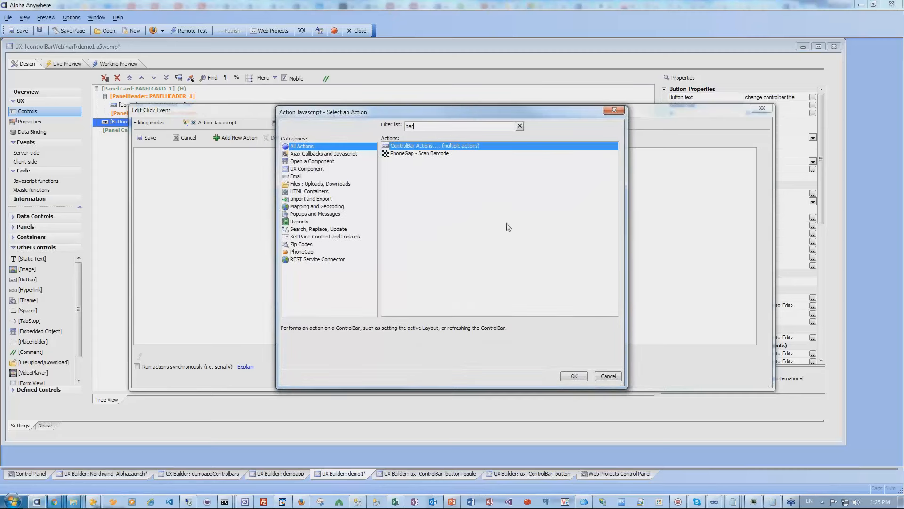
click(573, 376)
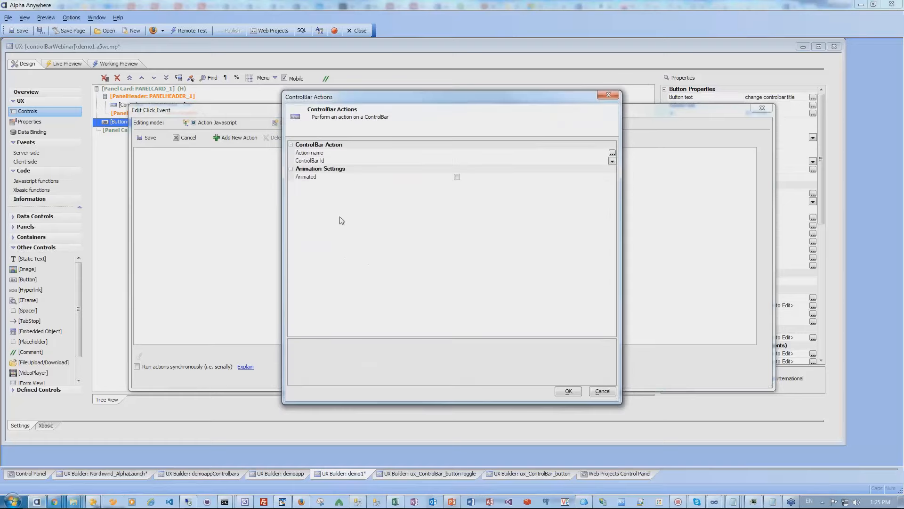
Set the action to Update ControlBar Data and target CONTROLBAR_1
click(320, 154)
click(612, 154)
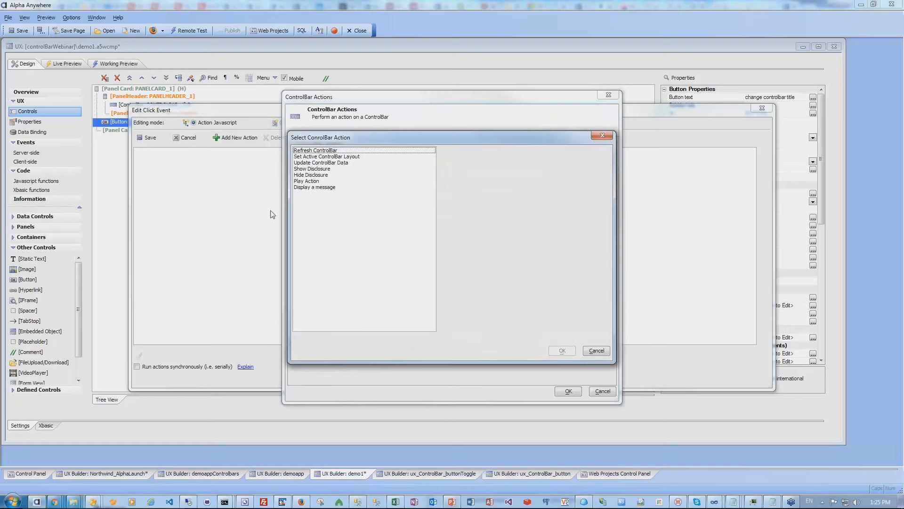
click(339, 162)
click(572, 350)
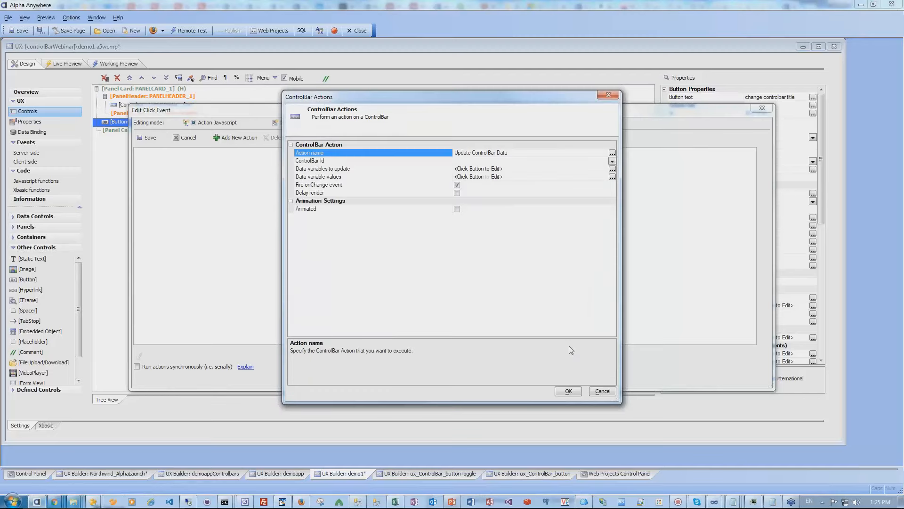
click(304, 161)
click(613, 162)
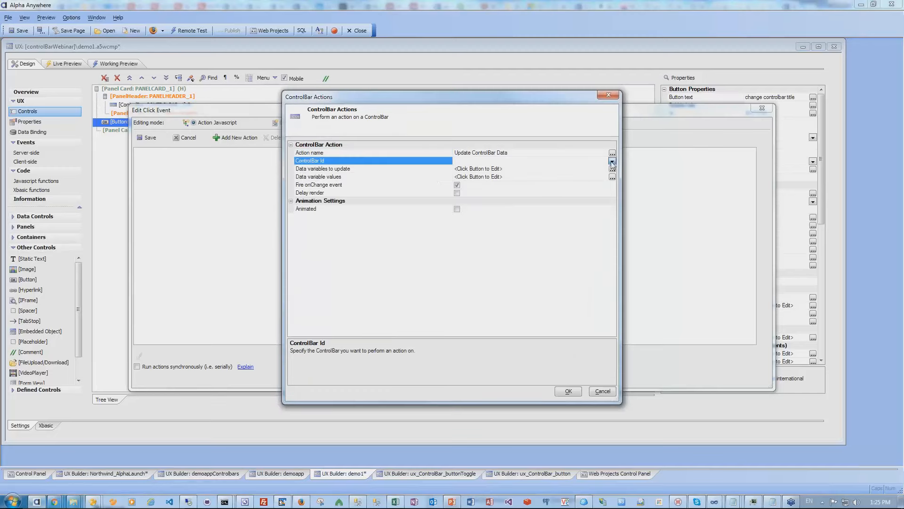
click(490, 168)
Choose label1 as the data variable to update
click(339, 171)
double_click(338, 170)
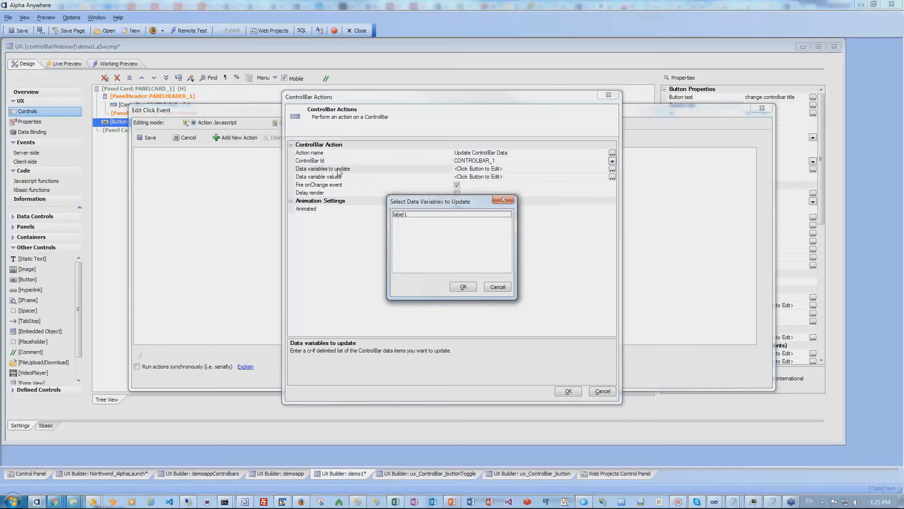
click(400, 216)
double_click(399, 217)
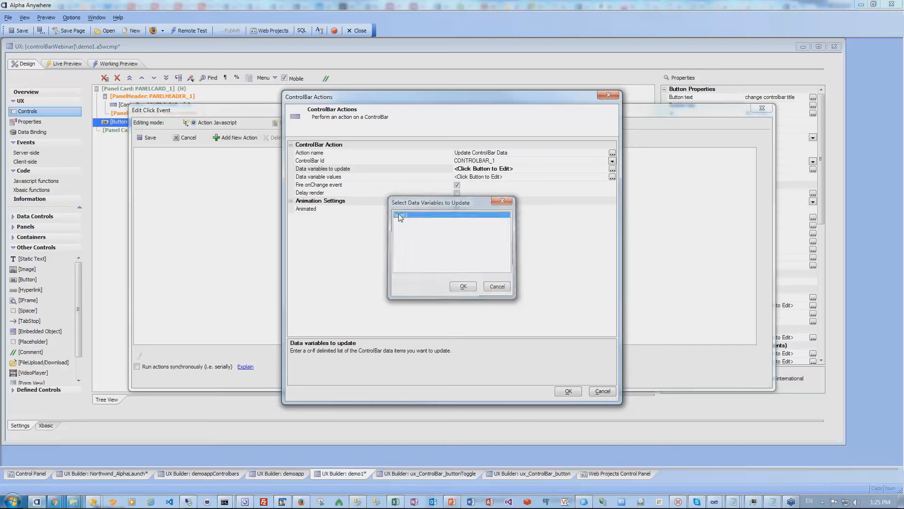
Set the data variable value to label1 = 'Alpha Anywhere';, consulting the syntax example, and enable animation before accepting the action
click(332, 178)
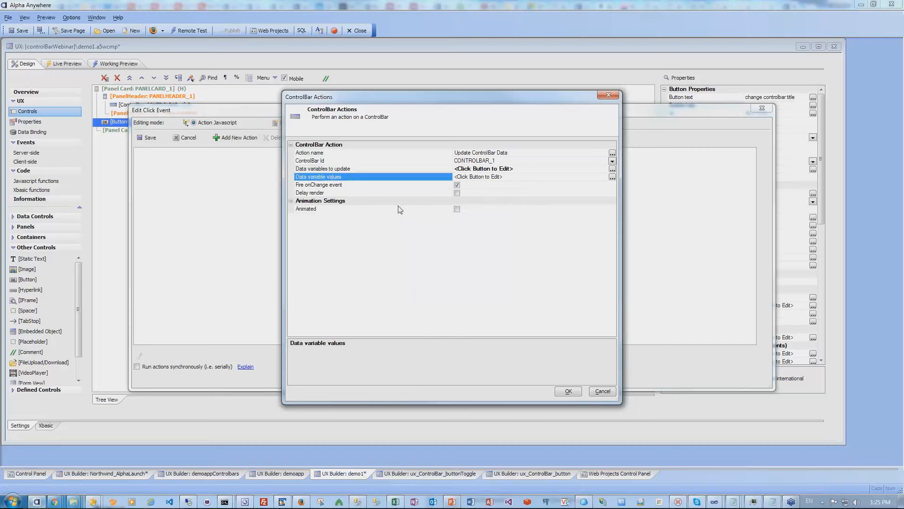
double_click(390, 182)
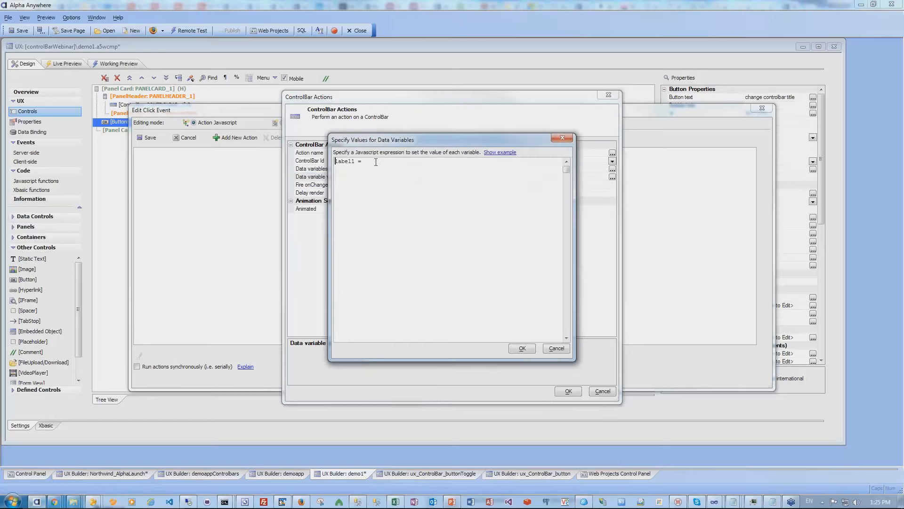
text('Alpha Anyh)
key(BackSpace)
text(where';)
click(504, 153)
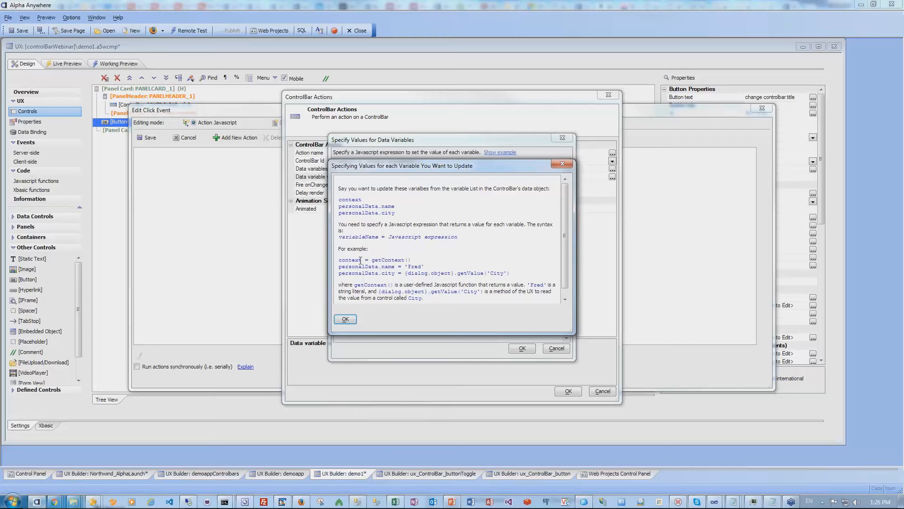
click(566, 165)
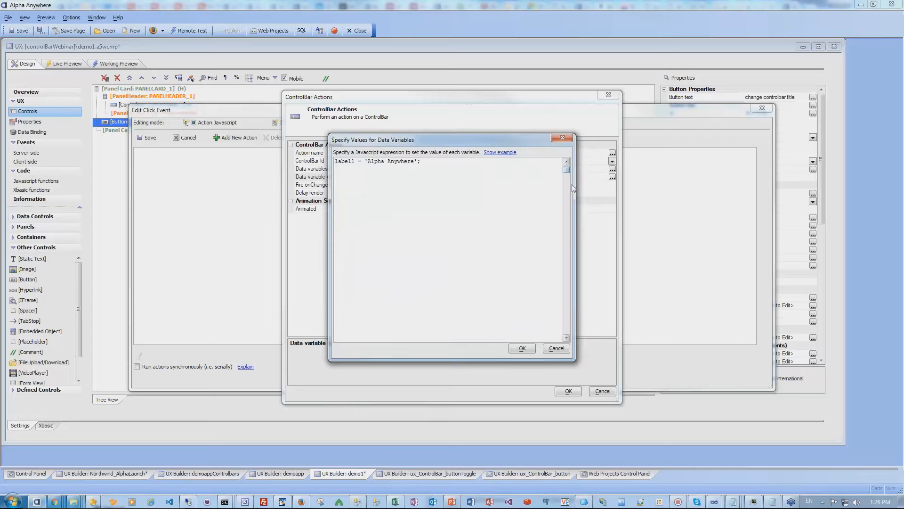
click(522, 349)
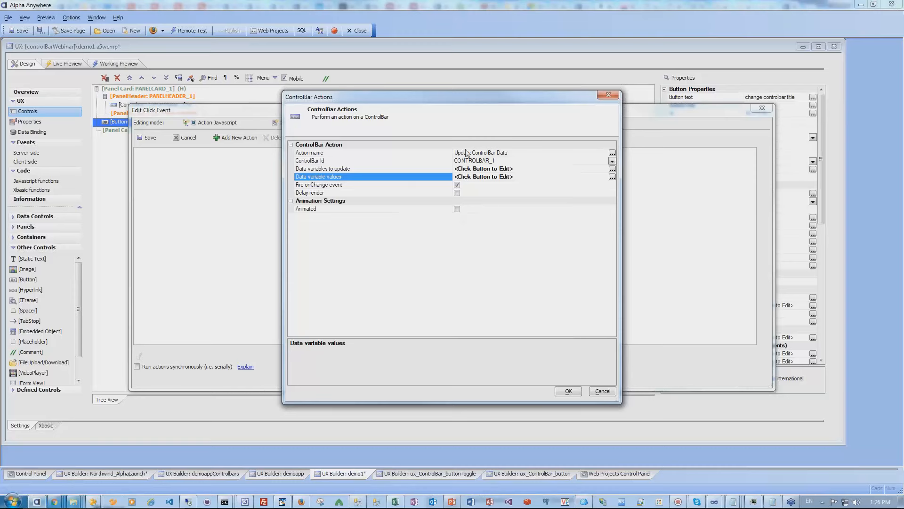
click(457, 208)
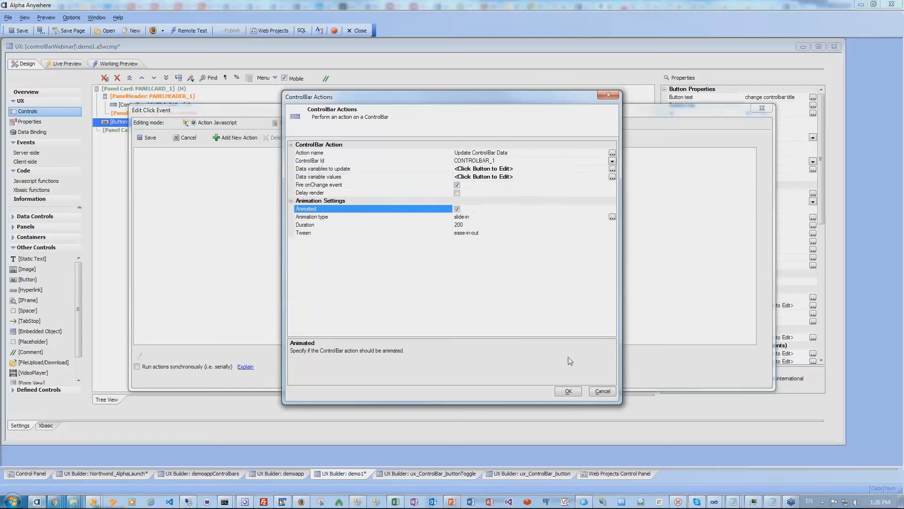
click(567, 393)
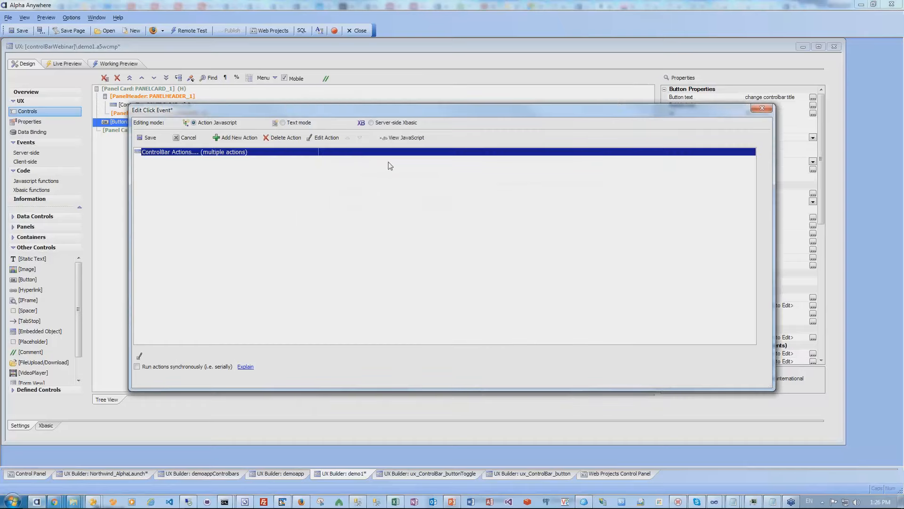
Examine the JavaScript generated for the action, including the getControl call, variable names, data values and update arguments
click(401, 138)
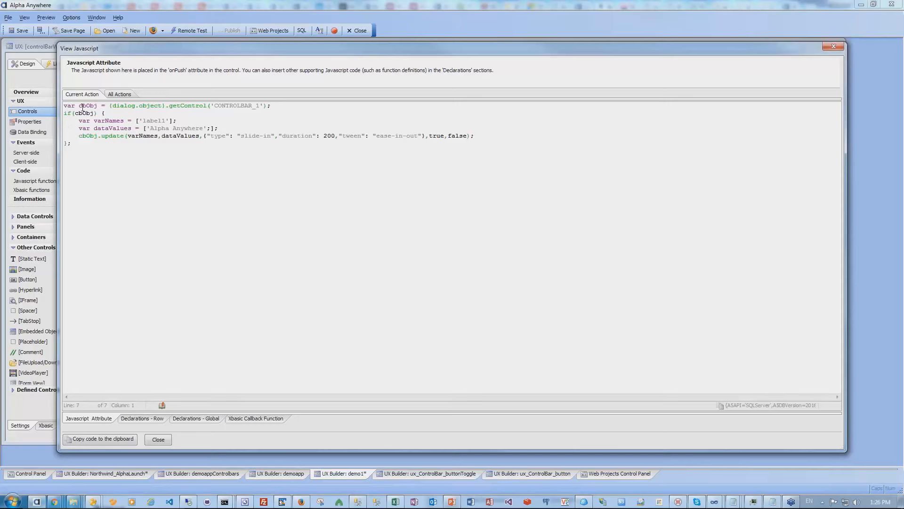
drag(79, 105, 281, 104)
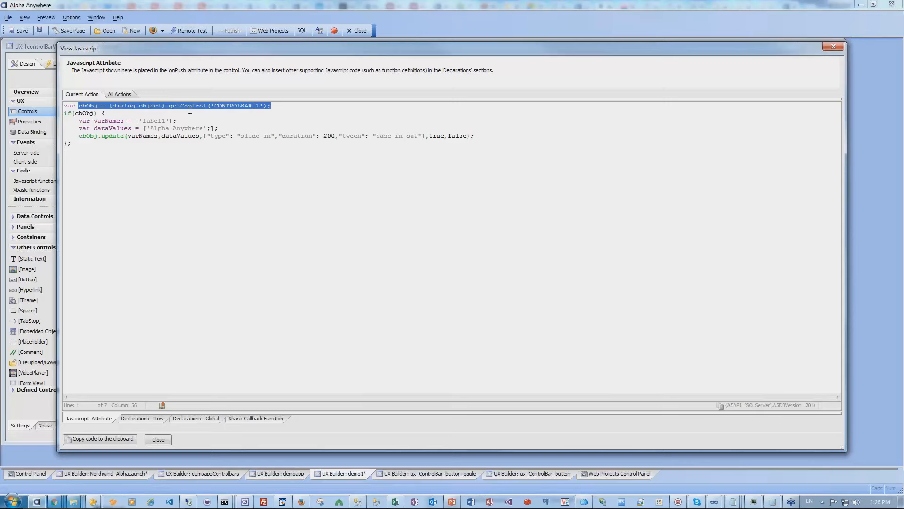
click(189, 106)
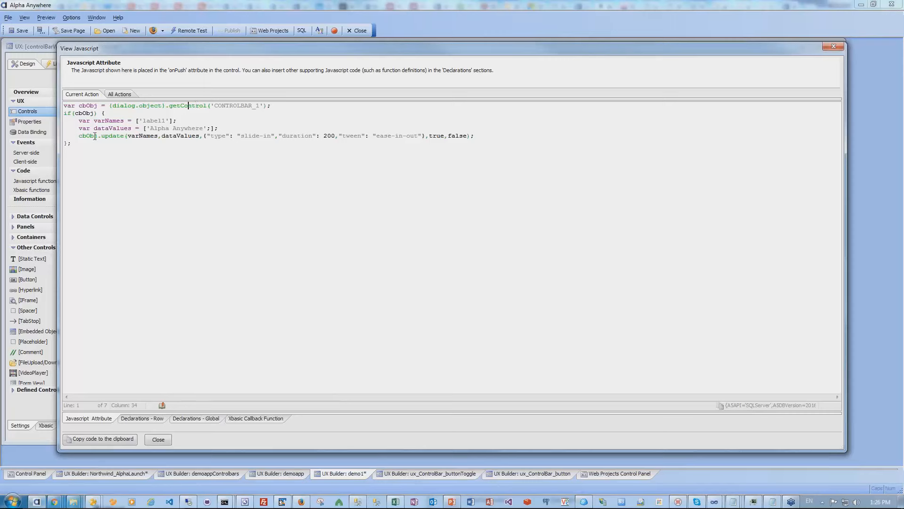
drag(99, 136, 178, 123)
drag(144, 129, 214, 130)
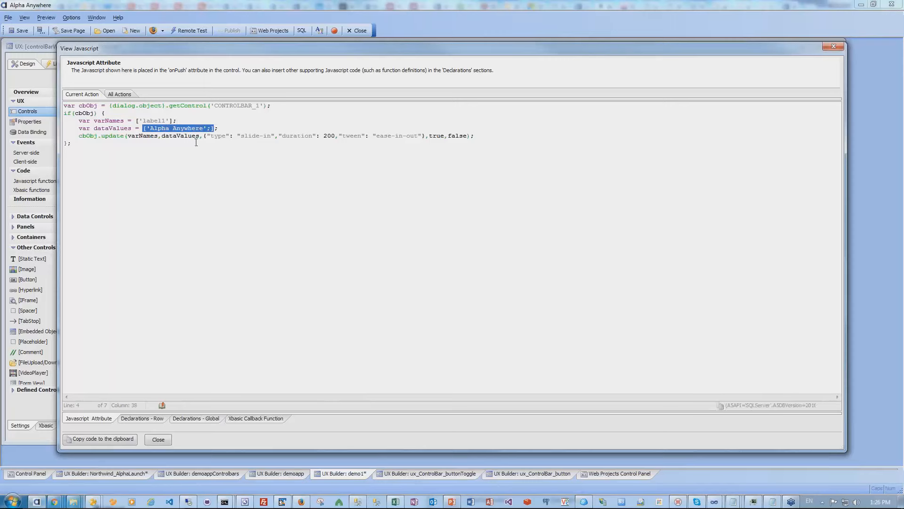
click(153, 120)
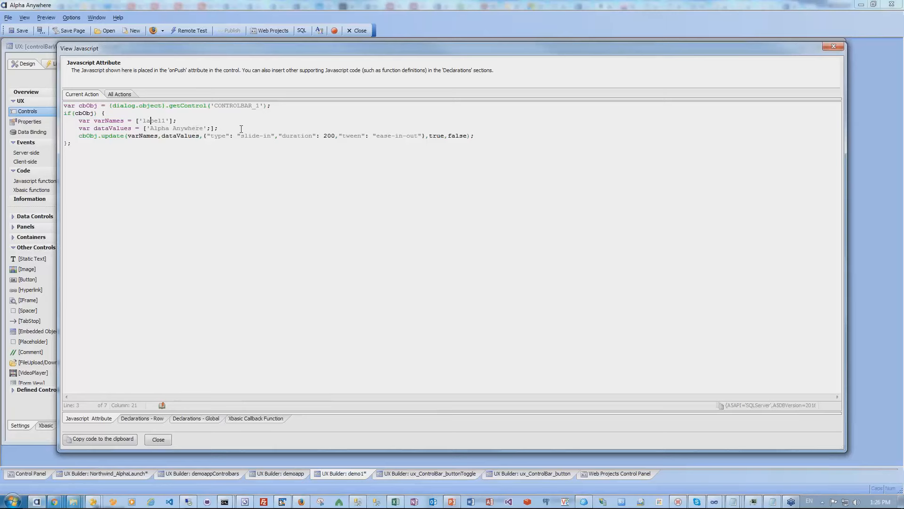
drag(206, 136, 212, 136)
click(159, 438)
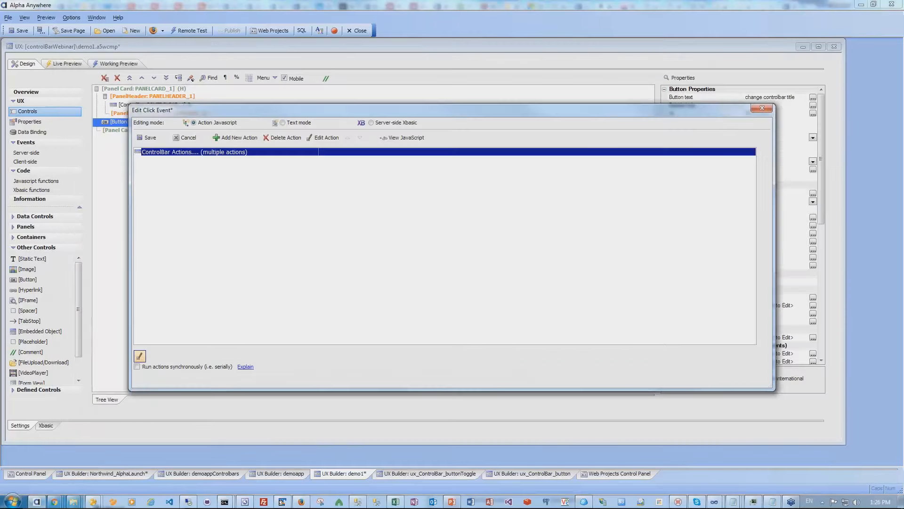
Save the button's click event and load demo1 in the working preview
click(146, 137)
click(122, 65)
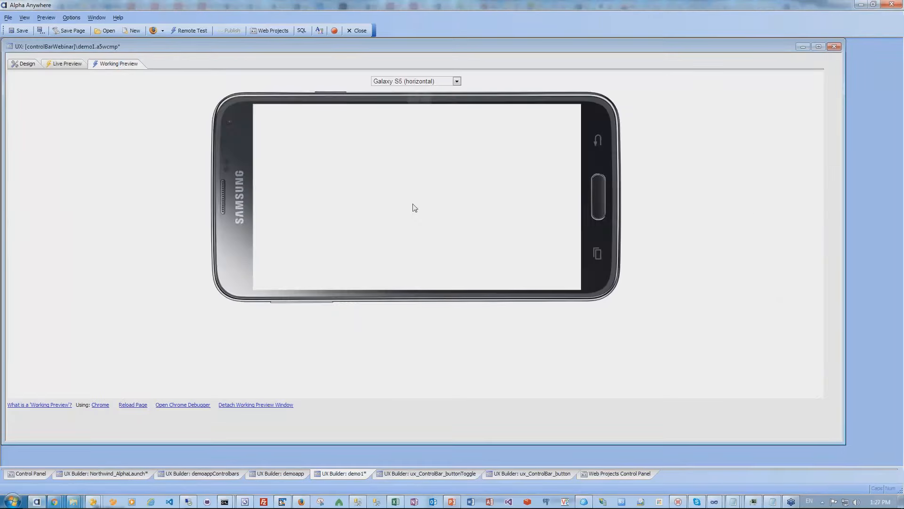
click(28, 65)
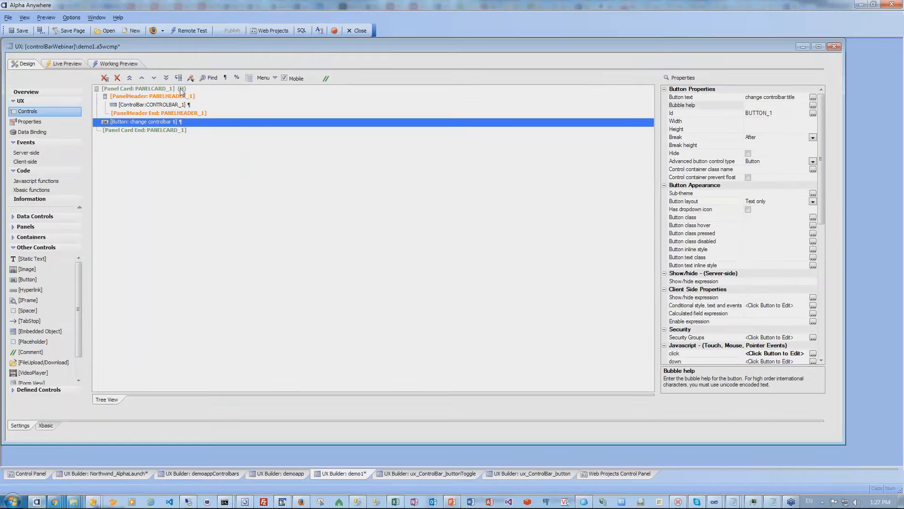
click(126, 67)
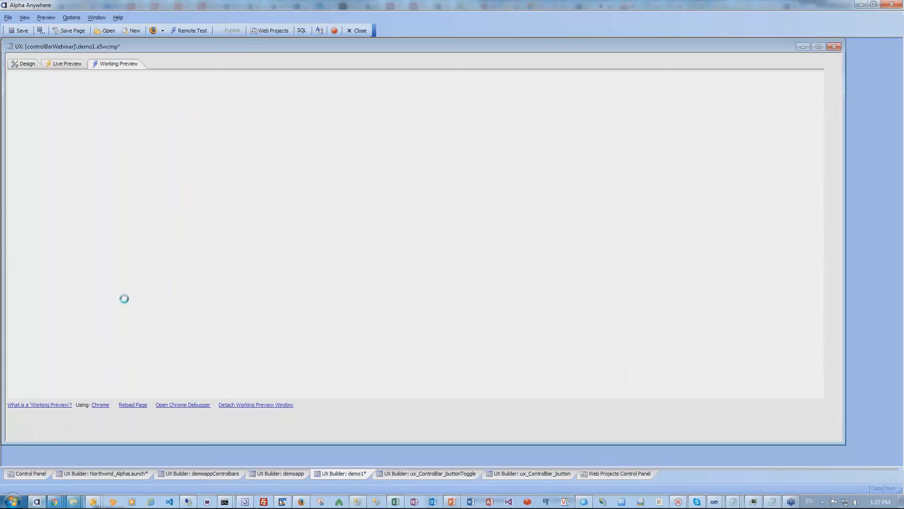
Switch the working preview host from Chrome to Internet Explorer
click(101, 405)
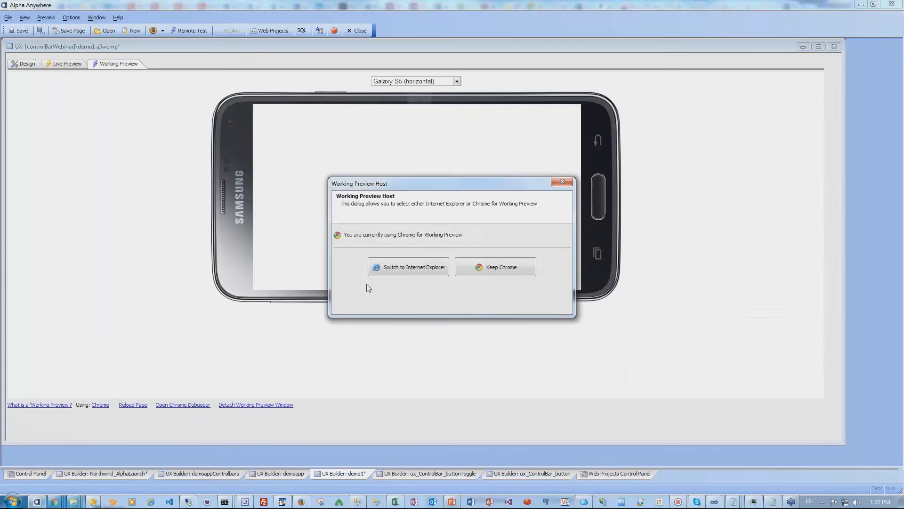
click(391, 266)
click(452, 304)
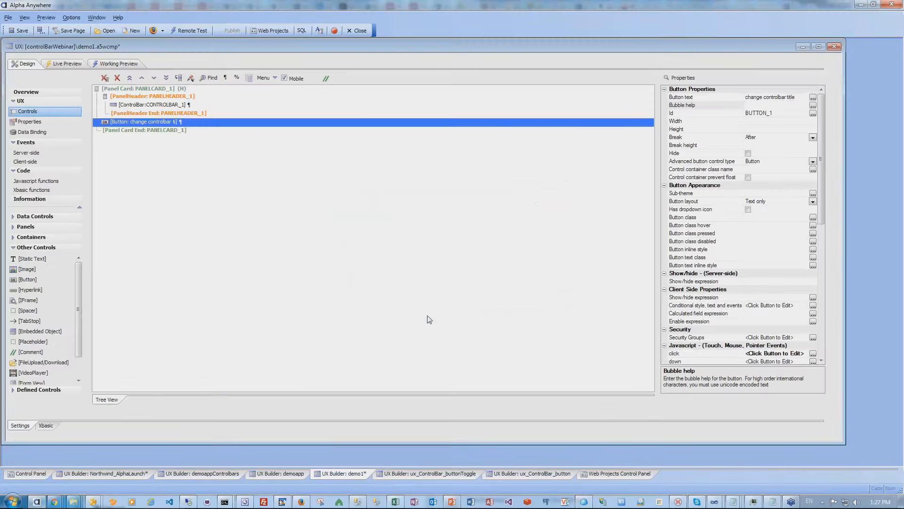
Save demo1 and run its working preview in Internet Explorer, stopping scripts on the page before returning to the design
click(20, 31)
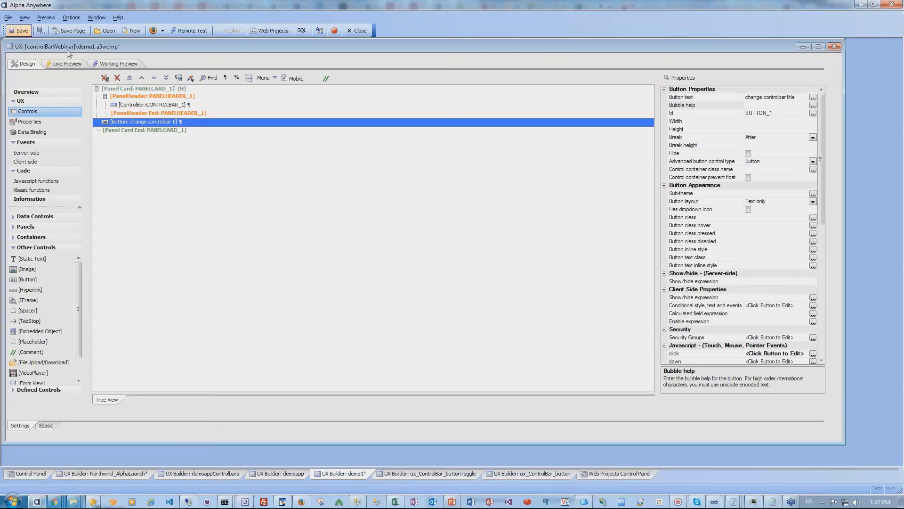
click(118, 64)
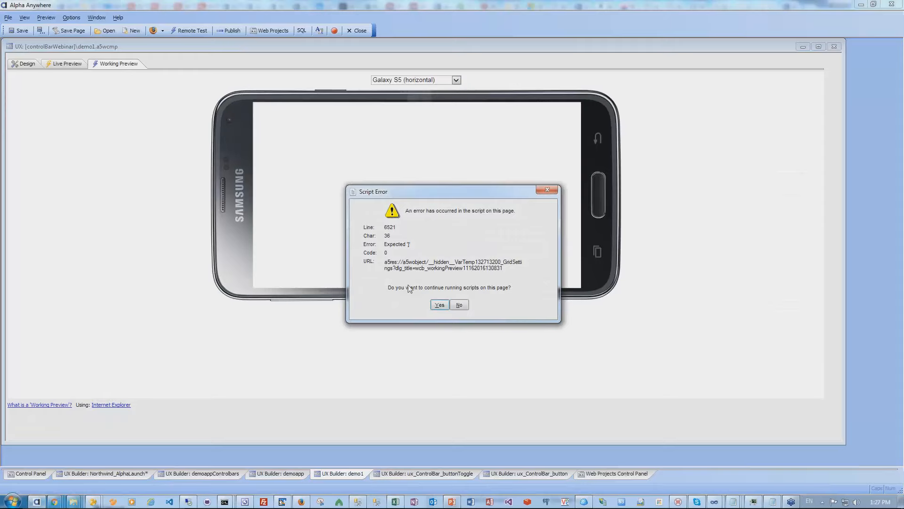
click(457, 306)
click(18, 63)
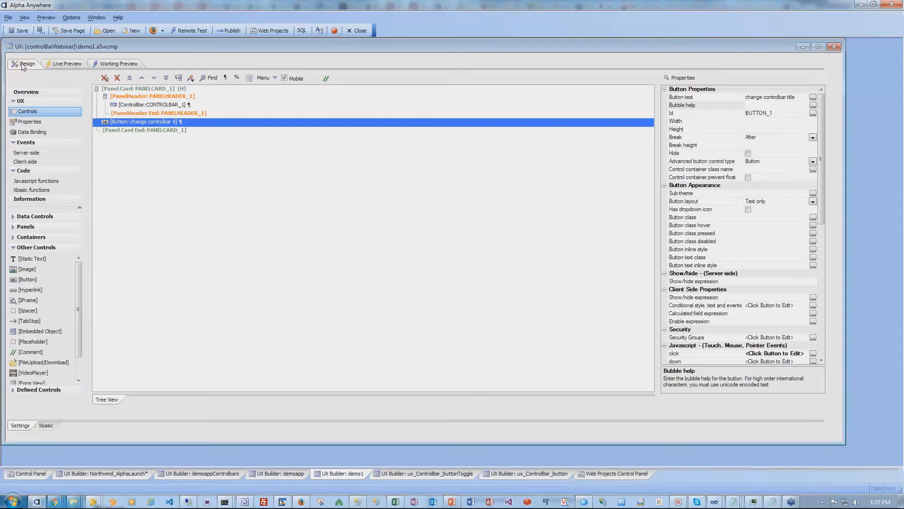
Edit the button's ControlBar action so the data variable value reads label1 = 'Alpha Anywhere' without the trailing semicolon, checking the syntax example
double_click(143, 124)
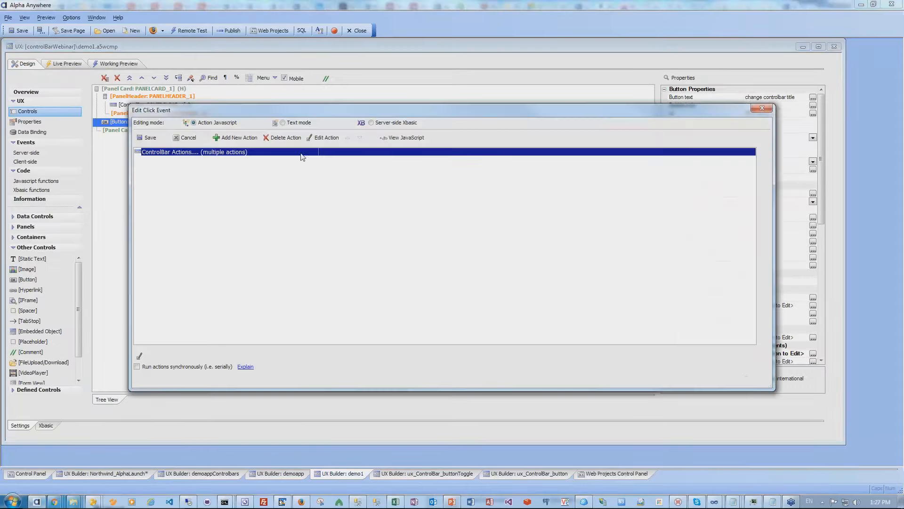
click(323, 138)
click(457, 209)
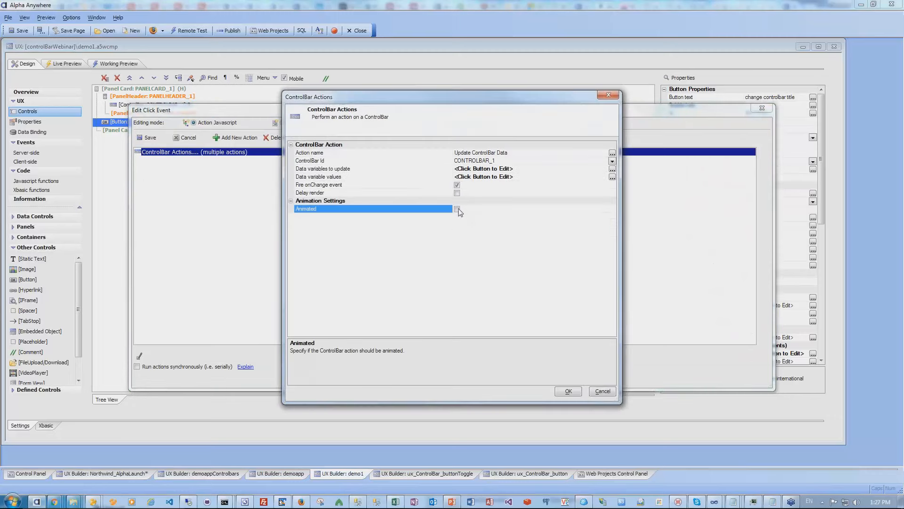
double_click(373, 177)
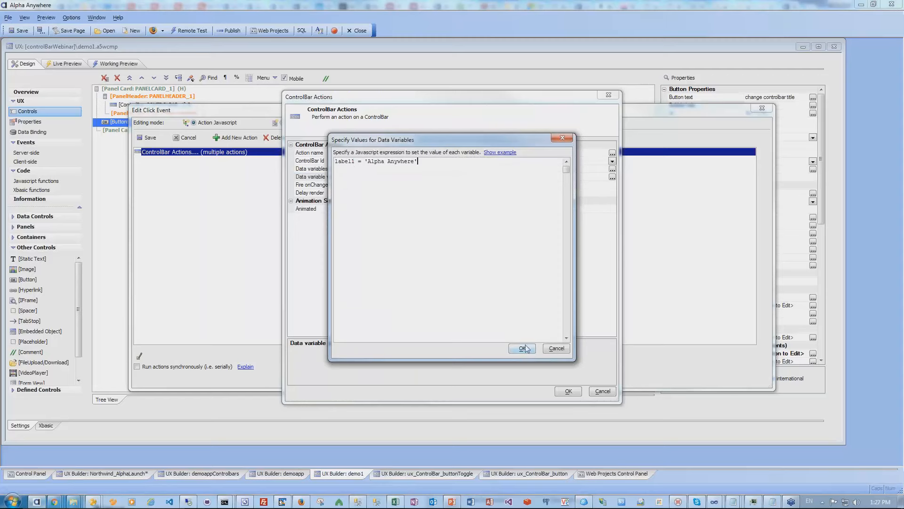
click(499, 152)
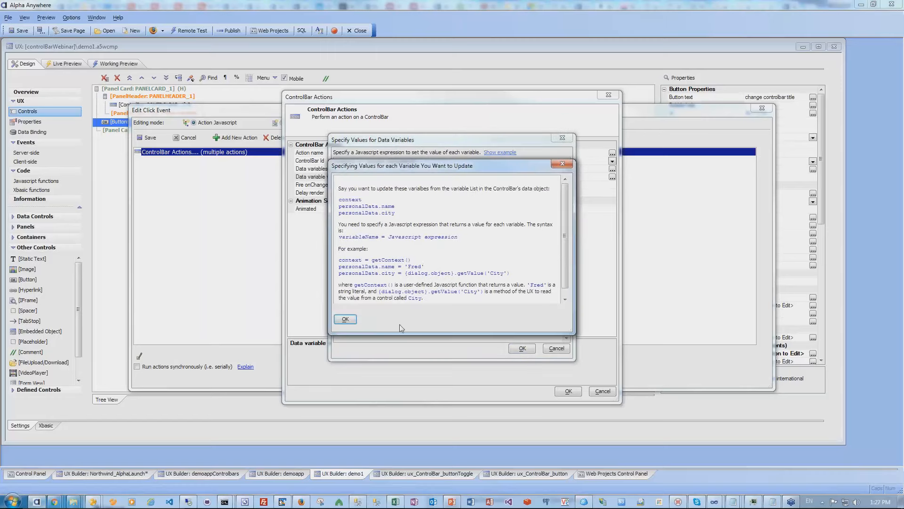
click(345, 318)
click(526, 352)
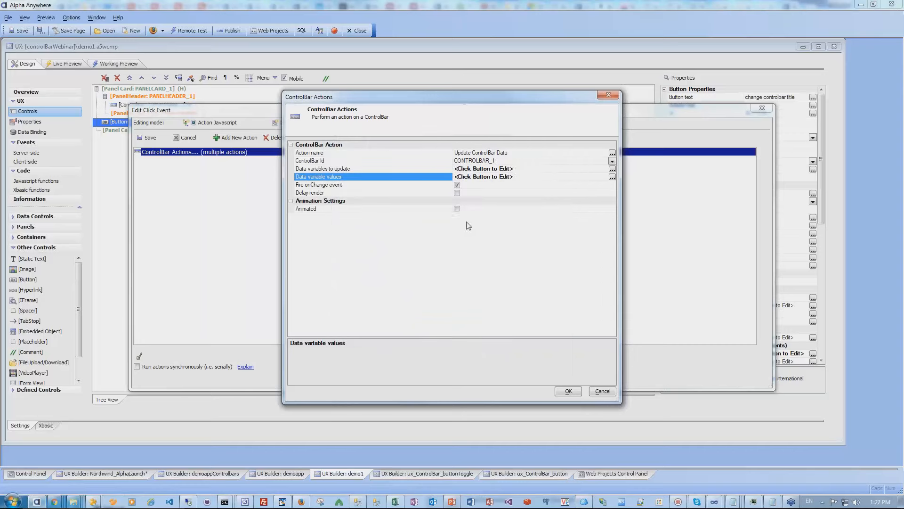
Enable animation for the ControlBar action, then save the click event and the component
click(457, 209)
click(568, 391)
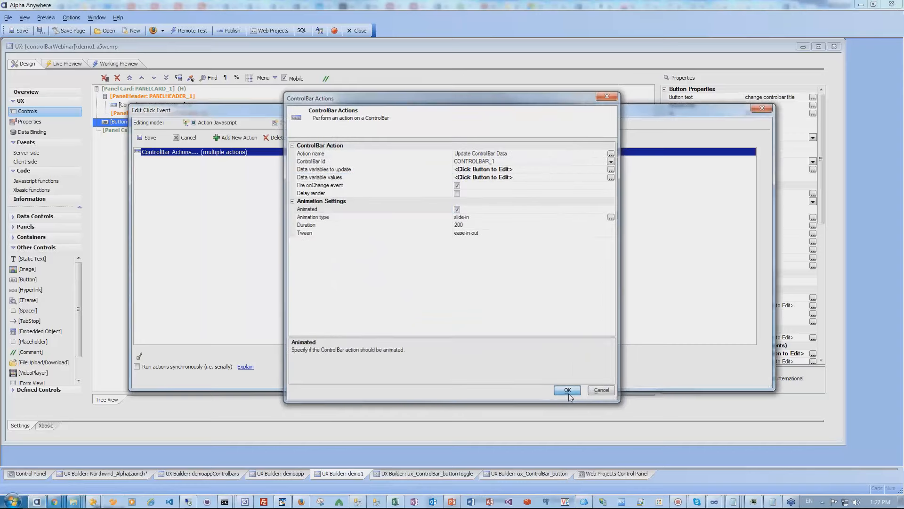
click(154, 138)
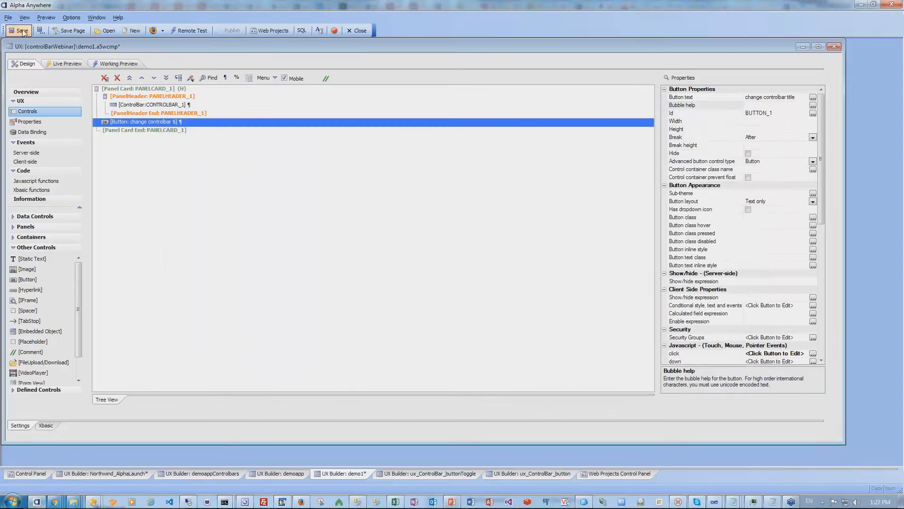
Test the change controlbar title button several times in demo1's working preview, then return to the design
click(114, 66)
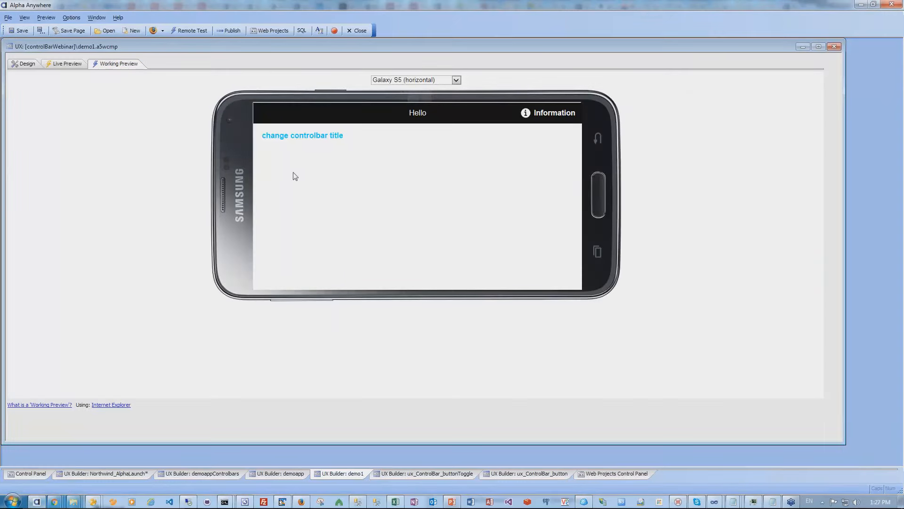
click(312, 135)
click(292, 138)
click(293, 135)
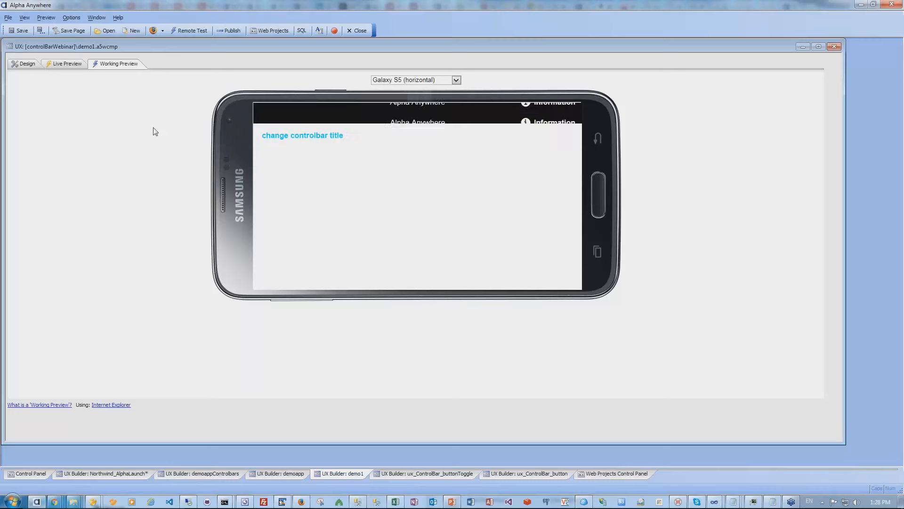
click(19, 64)
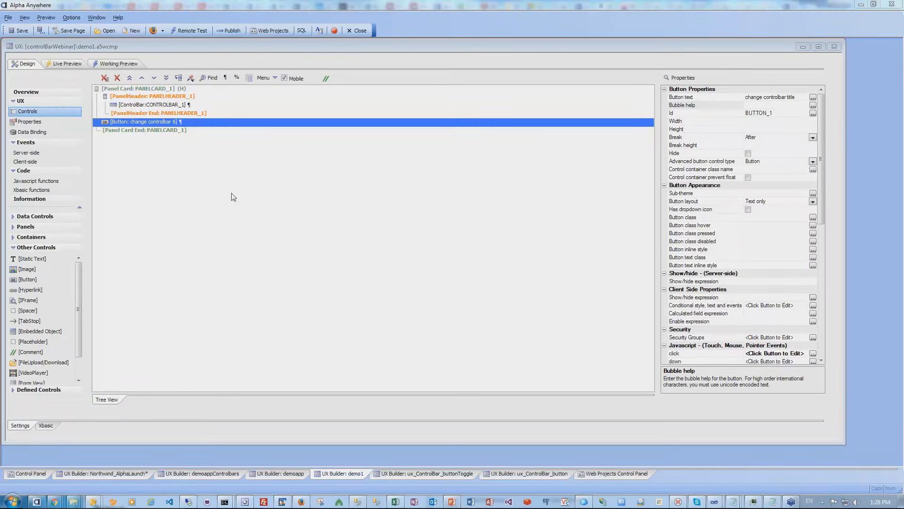
Open the ux_ControlBar_selectingActiveLayout component from the web projects and look at its working preview and design
click(582, 473)
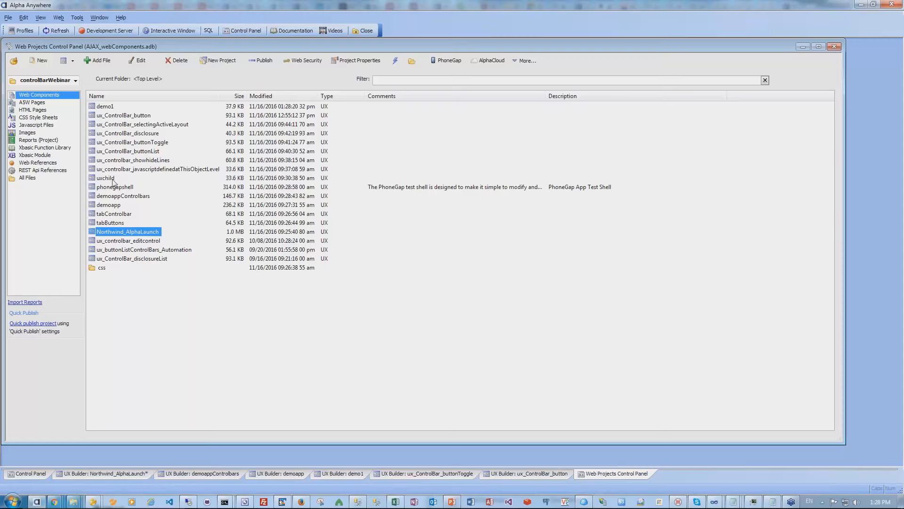
click(154, 125)
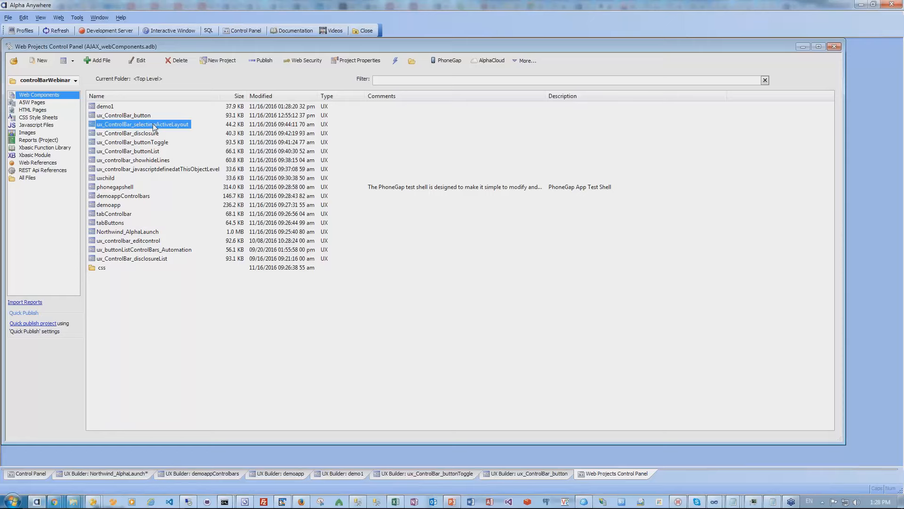
double_click(154, 126)
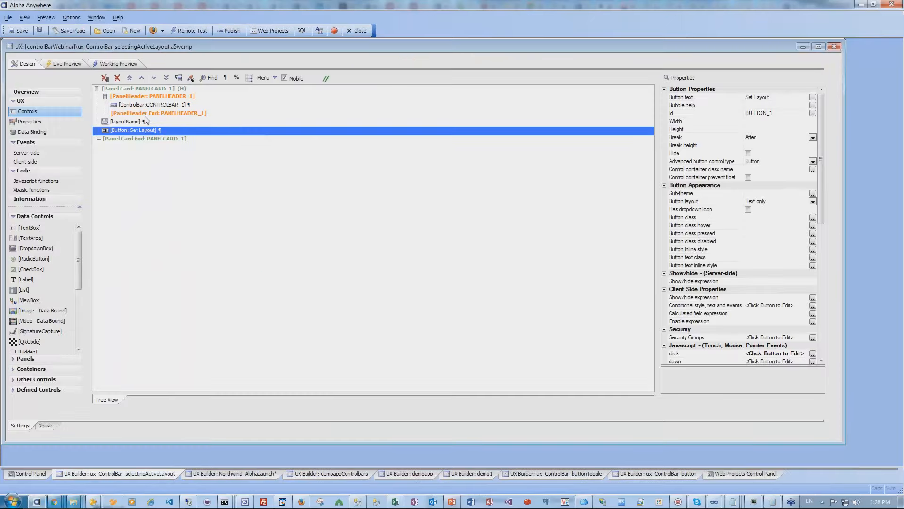
click(126, 64)
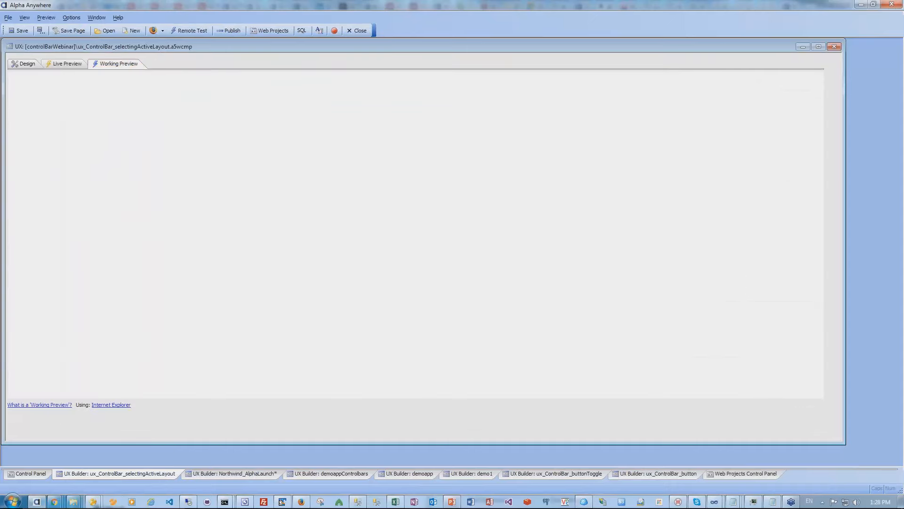
click(14, 64)
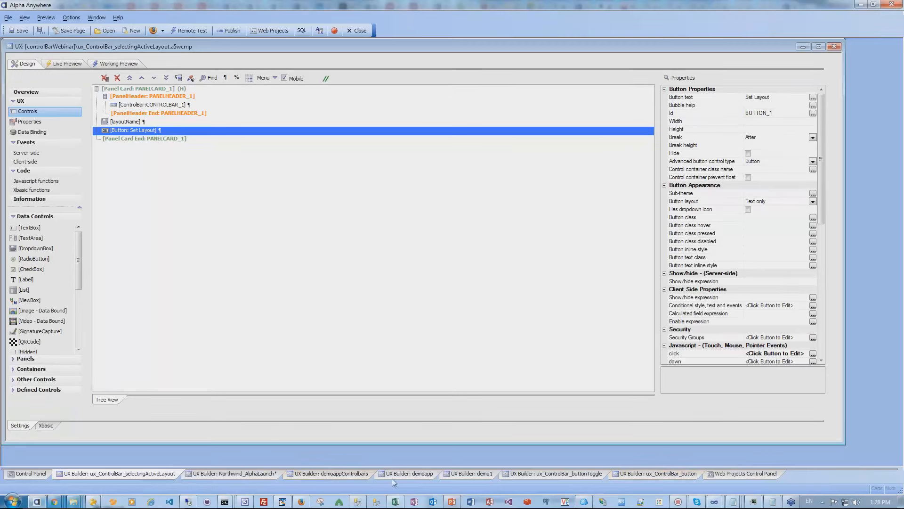
Return to demo1 and delete the change controlbar title button
click(460, 474)
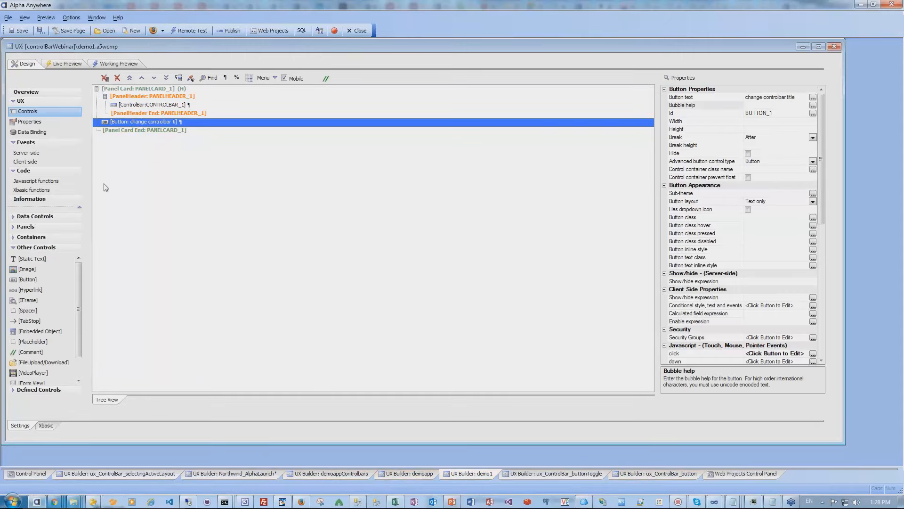
click(152, 113)
click(158, 124)
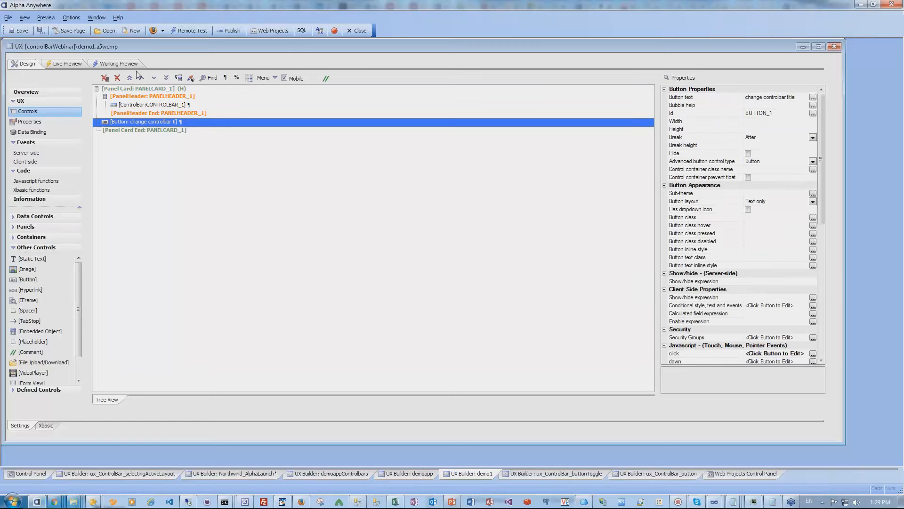
click(117, 78)
Add a List control named list1 directly after the end of PANELHEADER_1
click(145, 113)
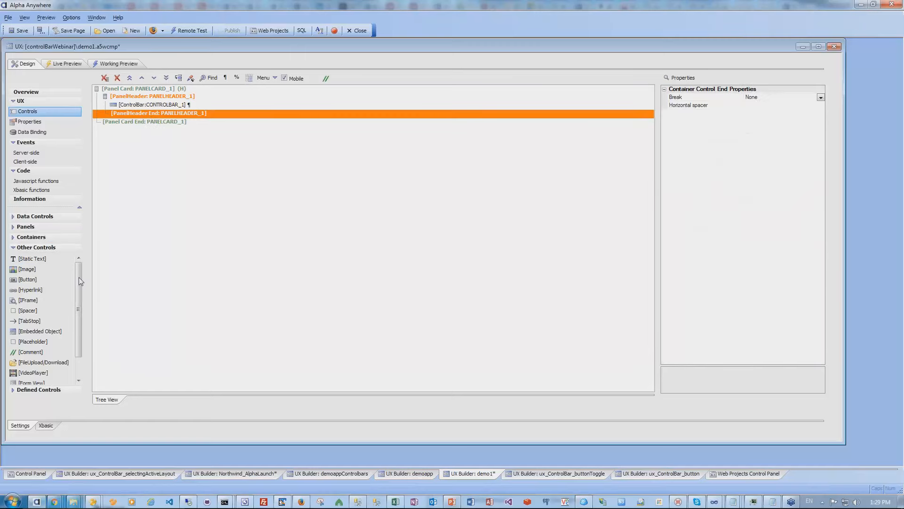
click(32, 216)
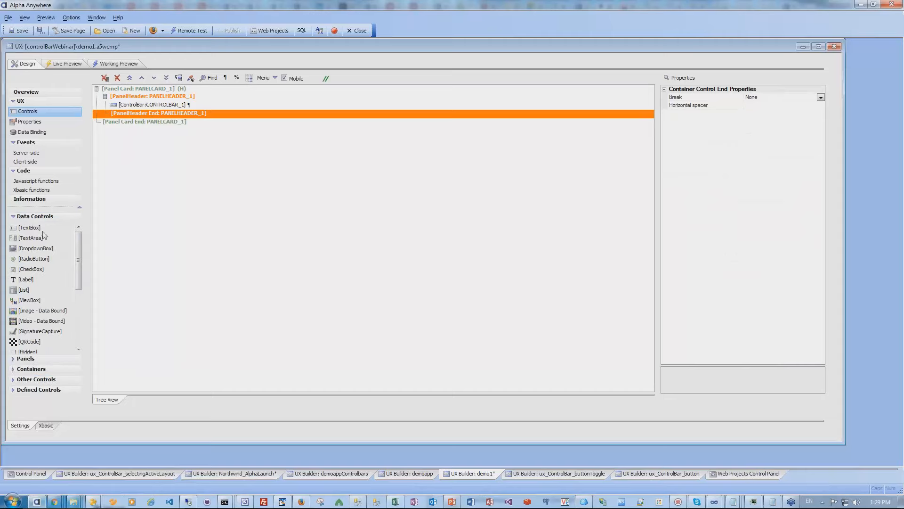
click(24, 289)
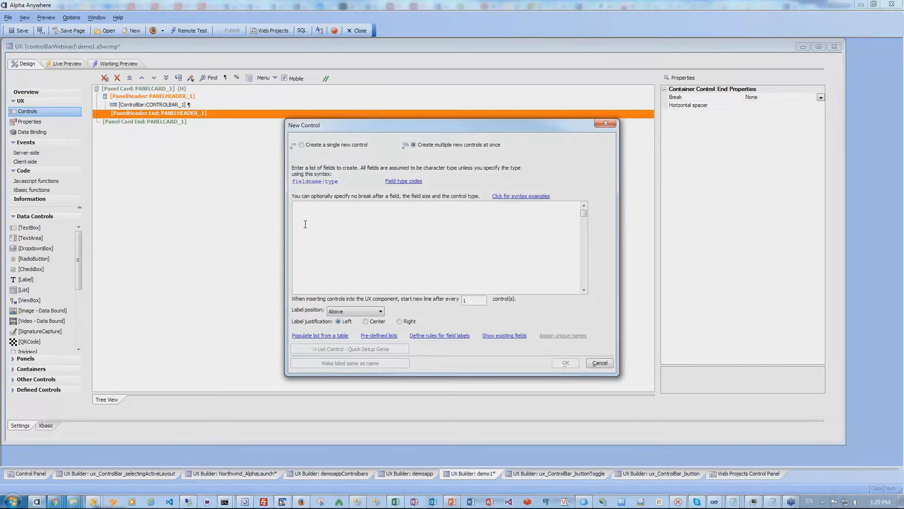
text(list1)
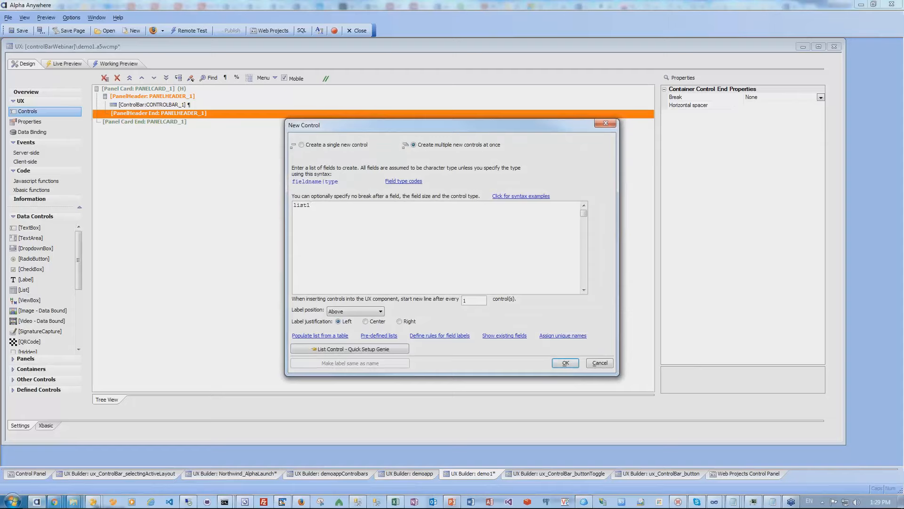
click(566, 363)
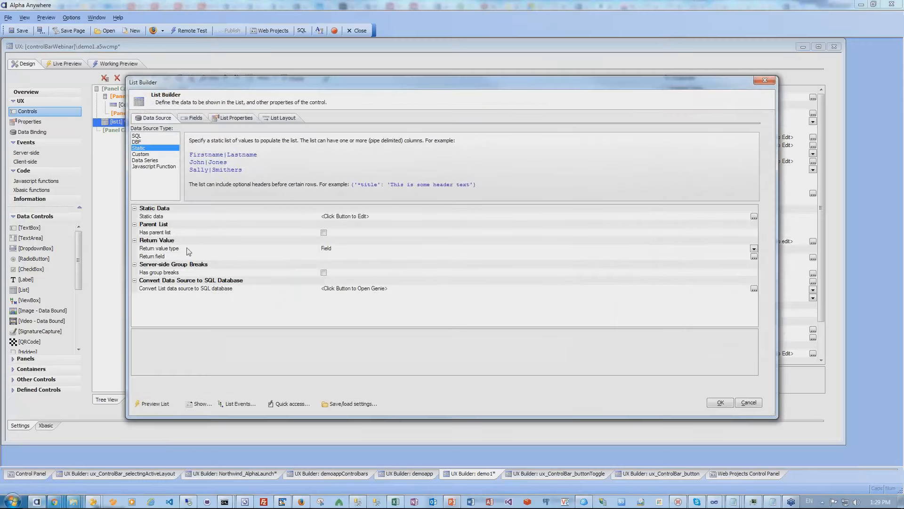
Fill list1's static data with the Name and addresses sample data
click(160, 216)
double_click(160, 217)
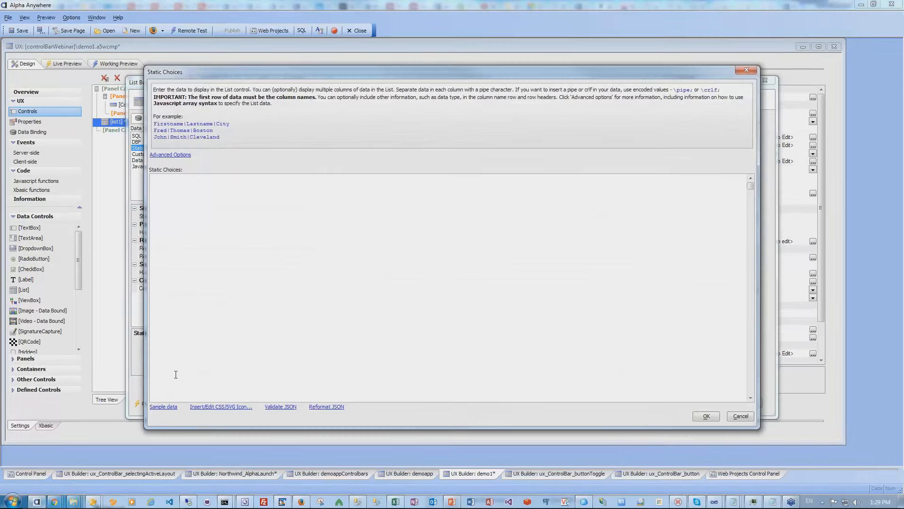
click(164, 407)
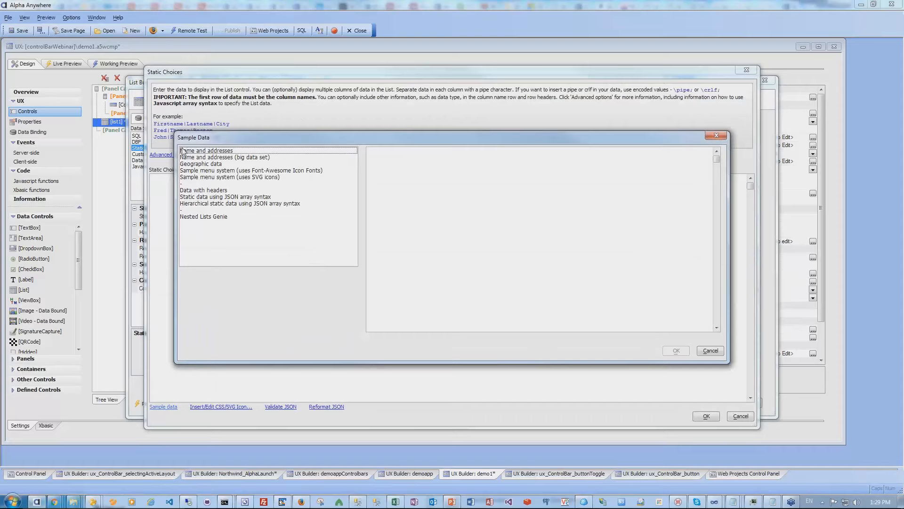
click(186, 151)
click(677, 350)
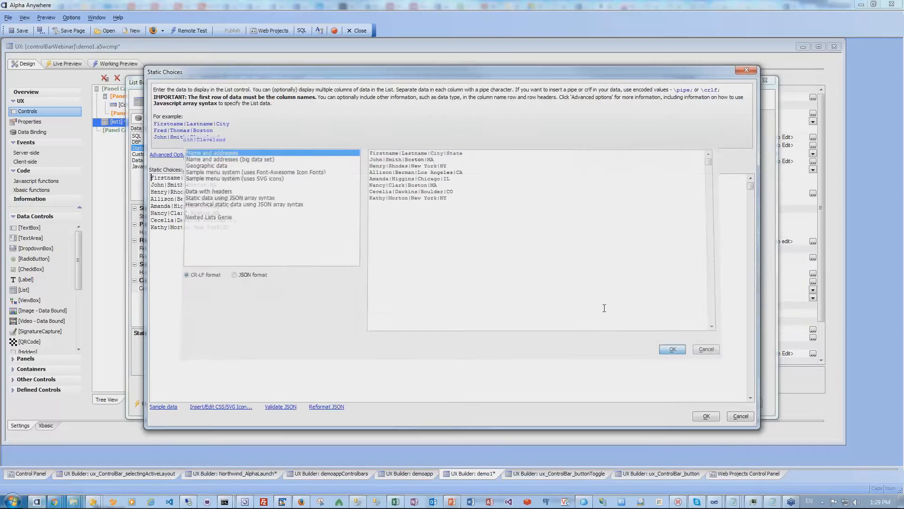
click(706, 416)
Add the Firstname, Lastname and City fields as columns in list1's layout
click(278, 118)
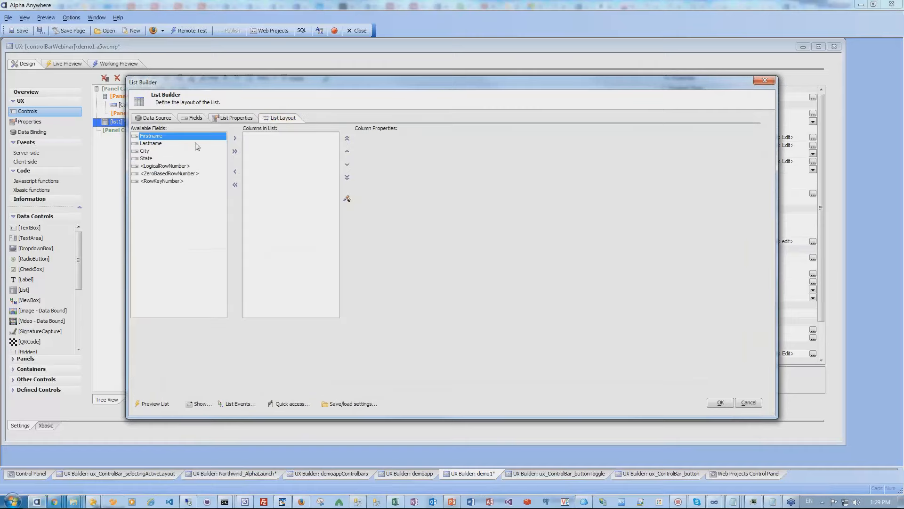
click(236, 138)
click(235, 139)
click(236, 139)
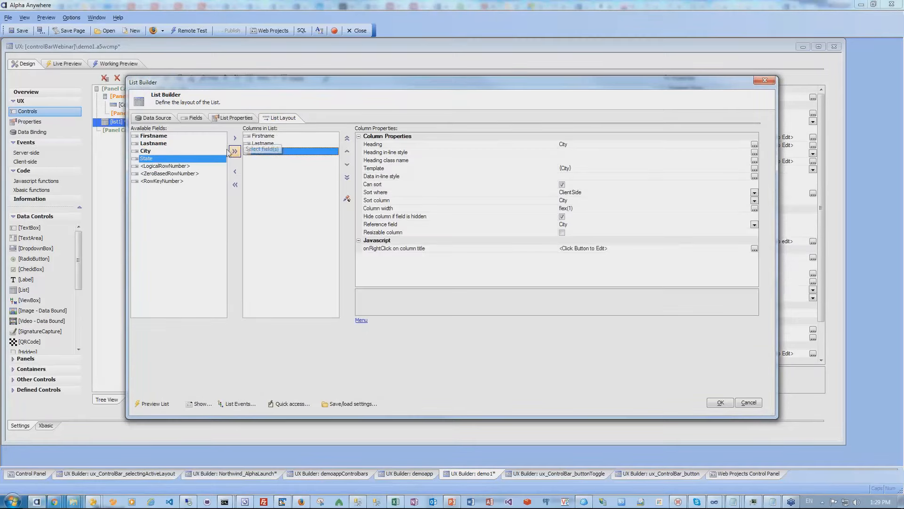
Set list1's return field to Lastname and accept the list definition
click(149, 122)
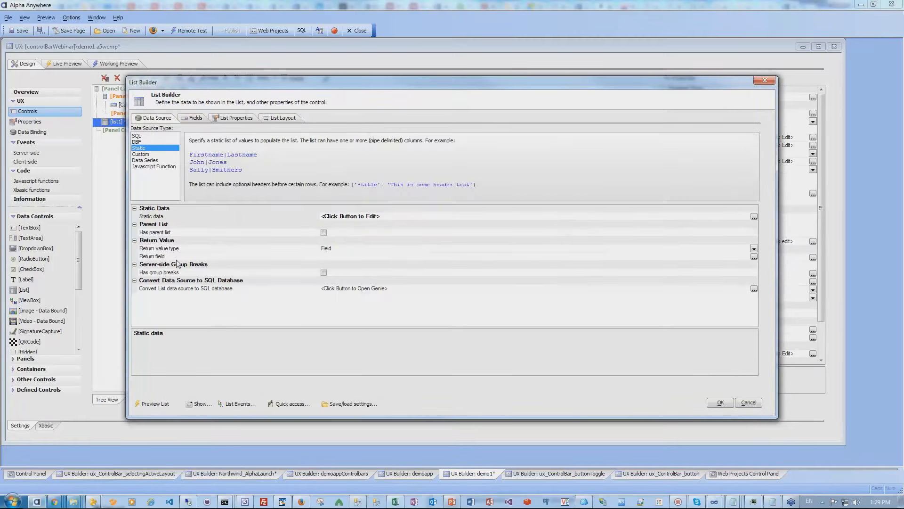
double_click(278, 256)
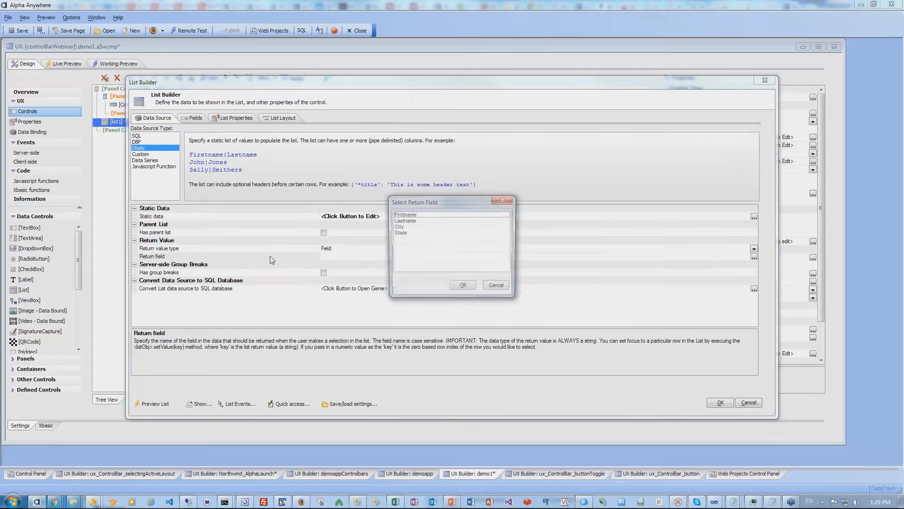
click(405, 221)
double_click(406, 222)
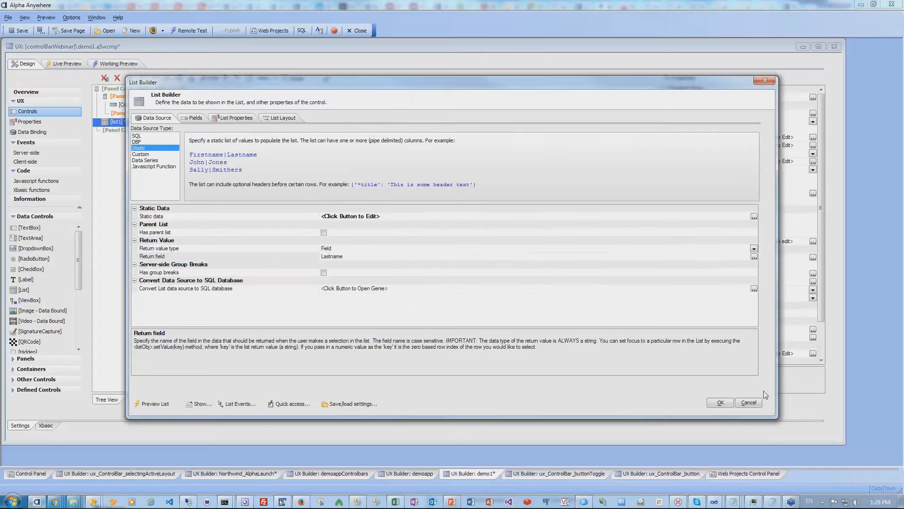
click(719, 403)
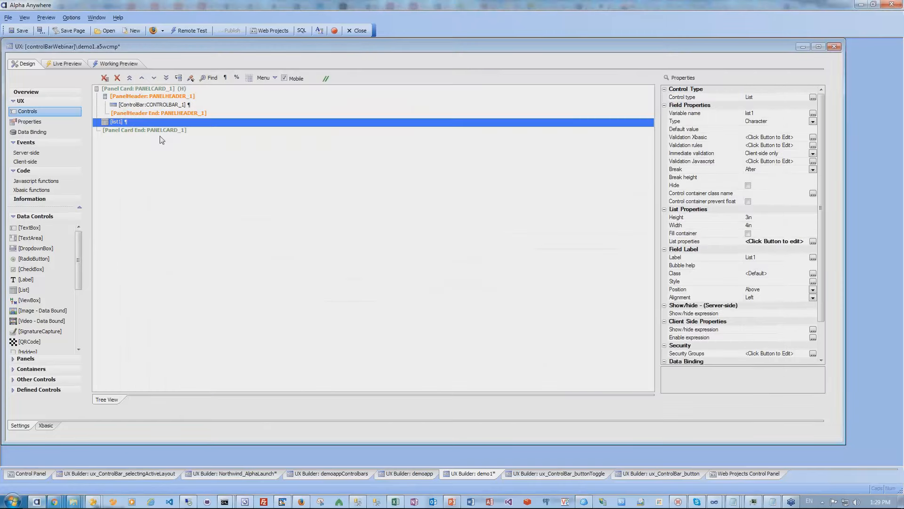
Save demo1 and try selecting a row of the list in the working preview
click(17, 31)
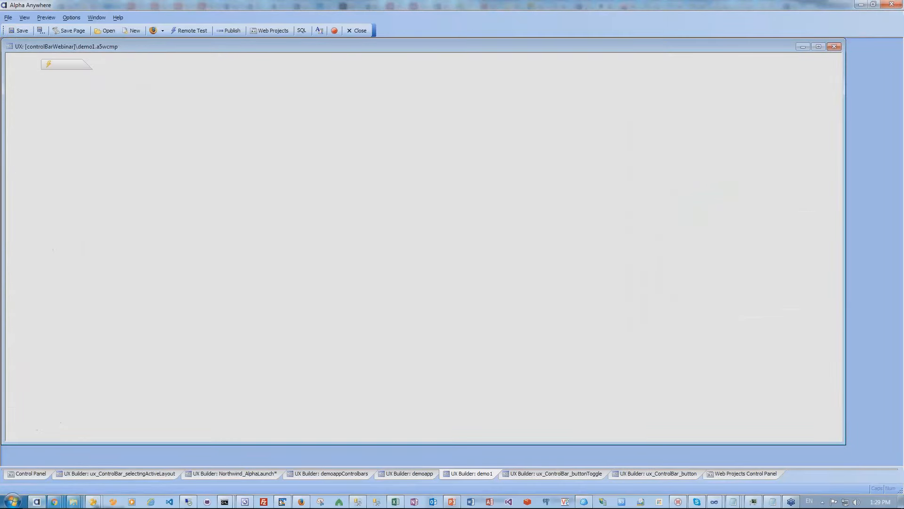
click(123, 65)
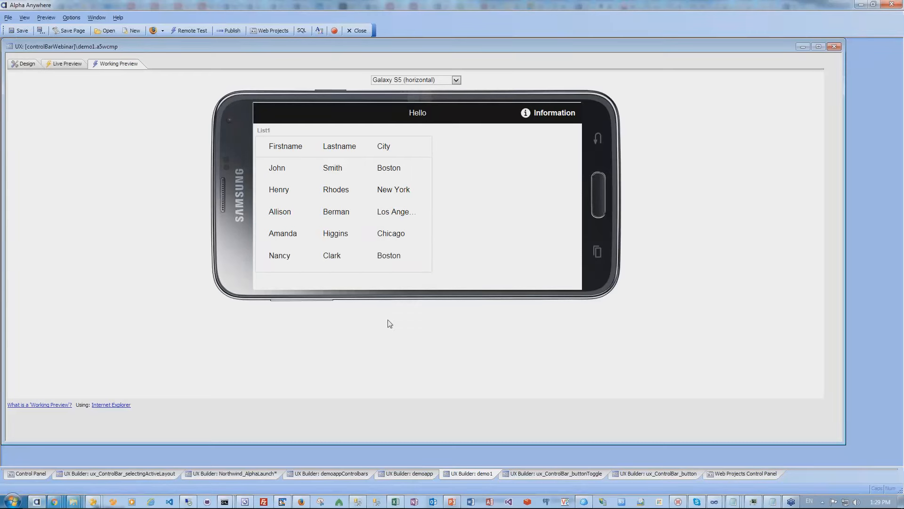
click(335, 211)
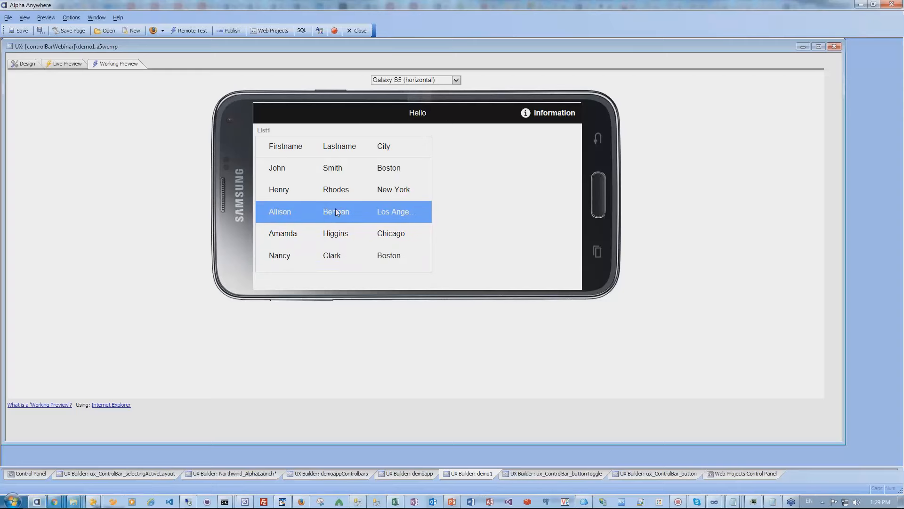
Return to demo1's design and make list1 fill its container
click(25, 64)
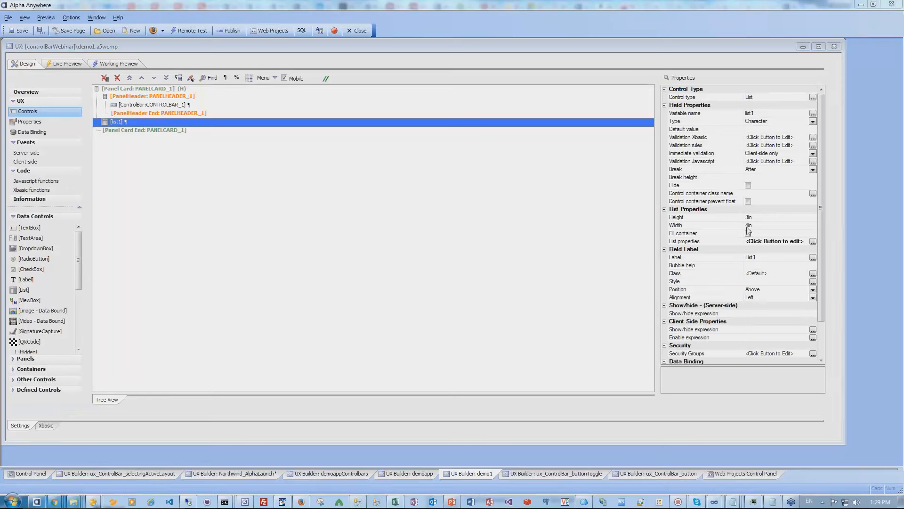
click(748, 233)
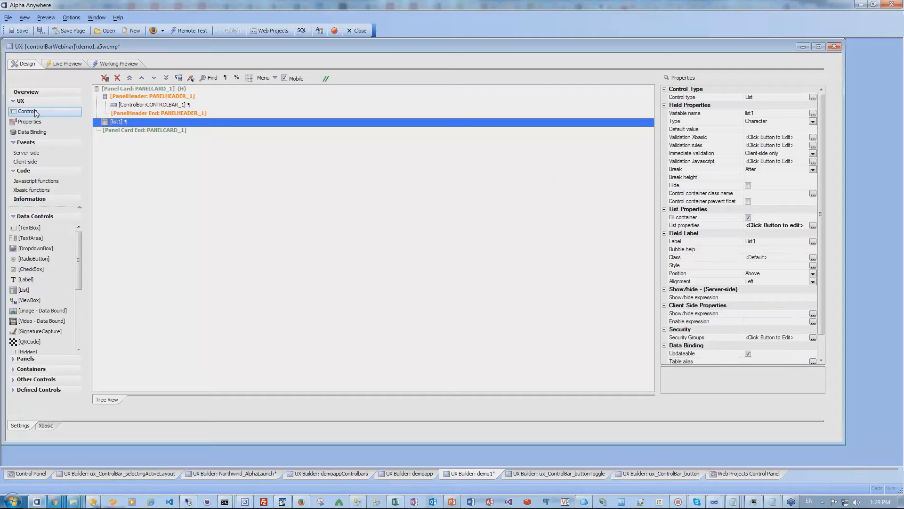
Set CONTROLBAR_1's label1 data item to update automatically on a watch event, with list1 as the watched control
click(152, 106)
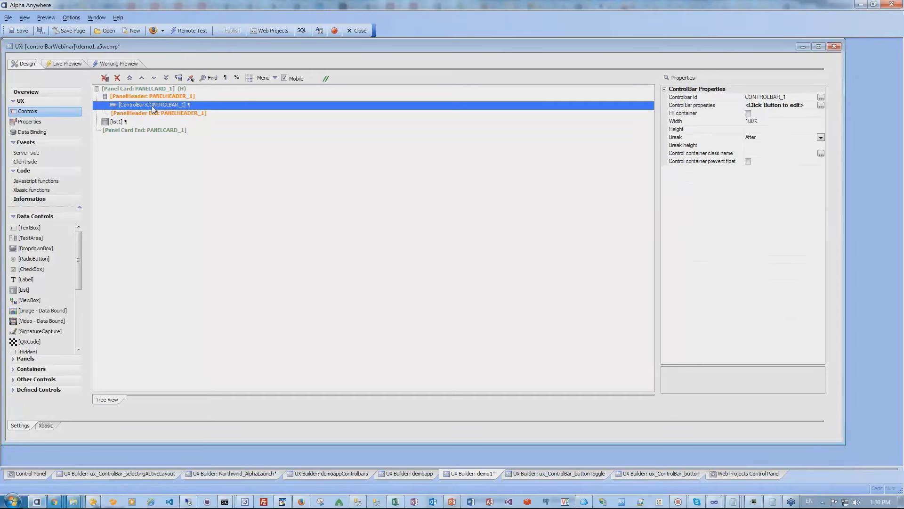
double_click(152, 105)
click(258, 118)
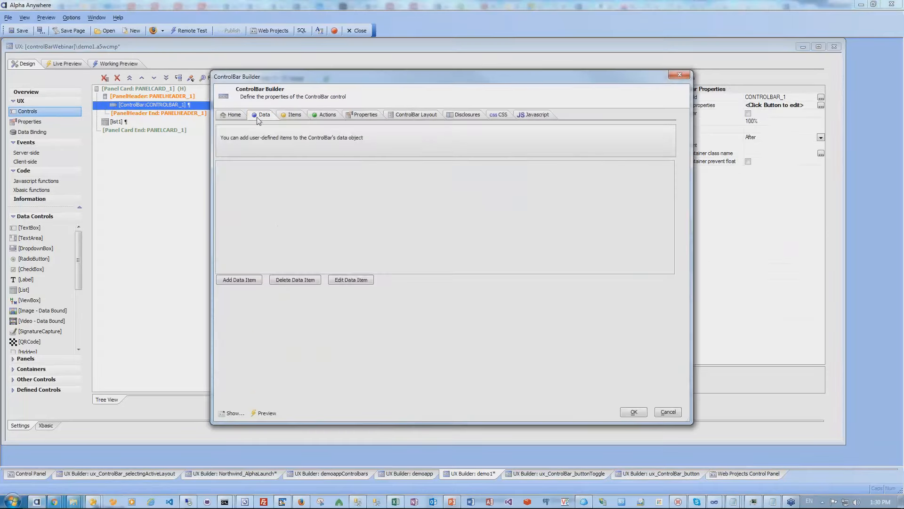
click(262, 176)
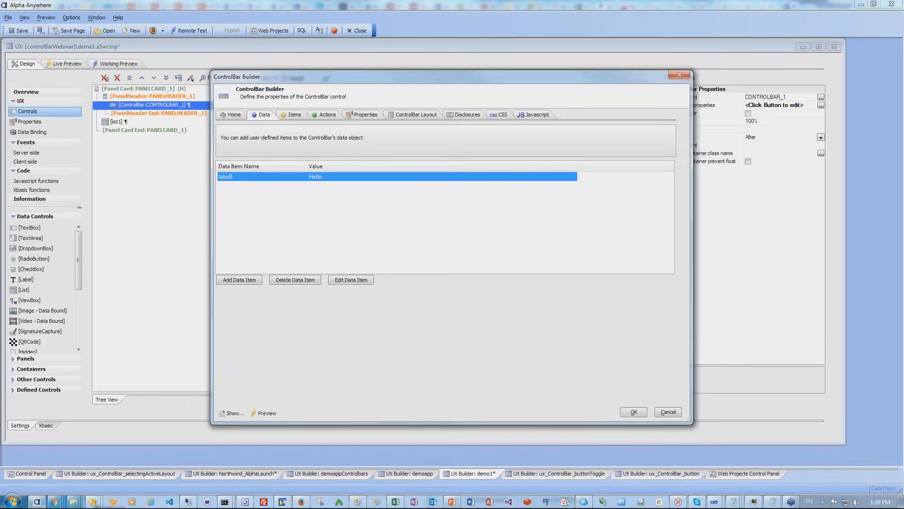
double_click(264, 176)
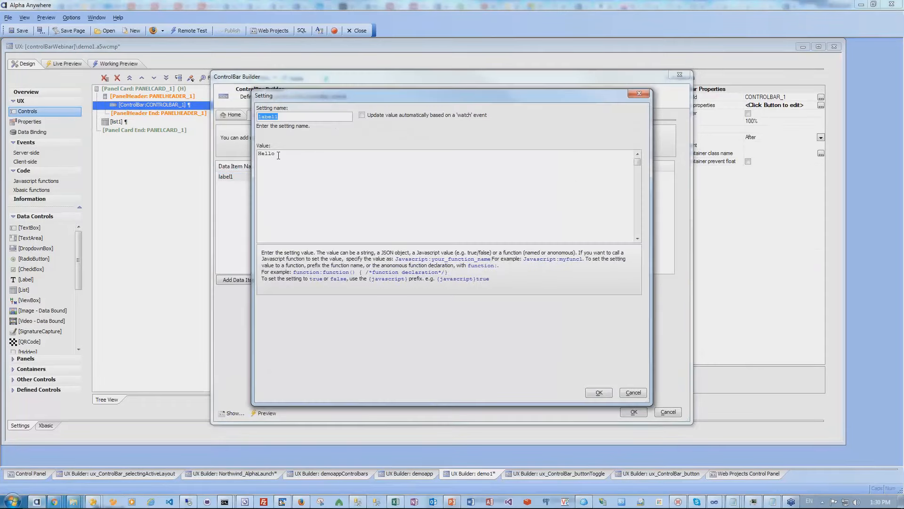
drag(279, 155, 253, 153)
click(362, 115)
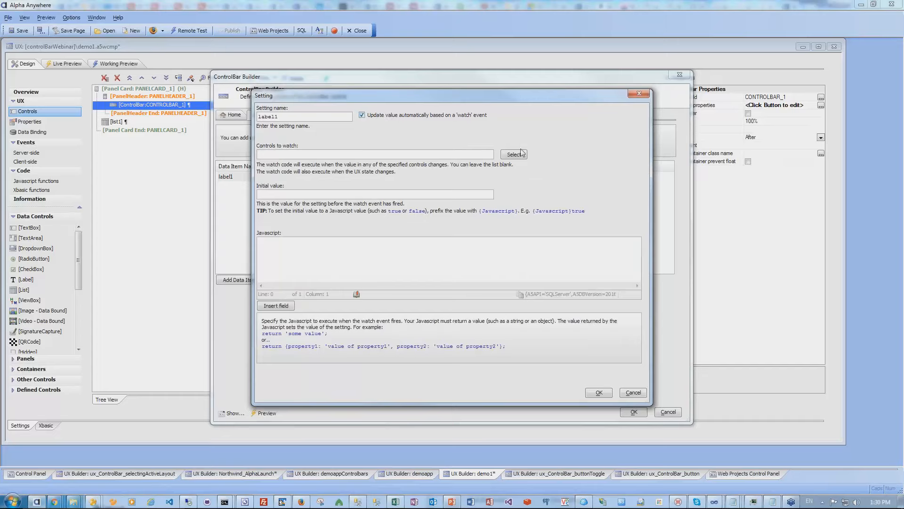
click(506, 156)
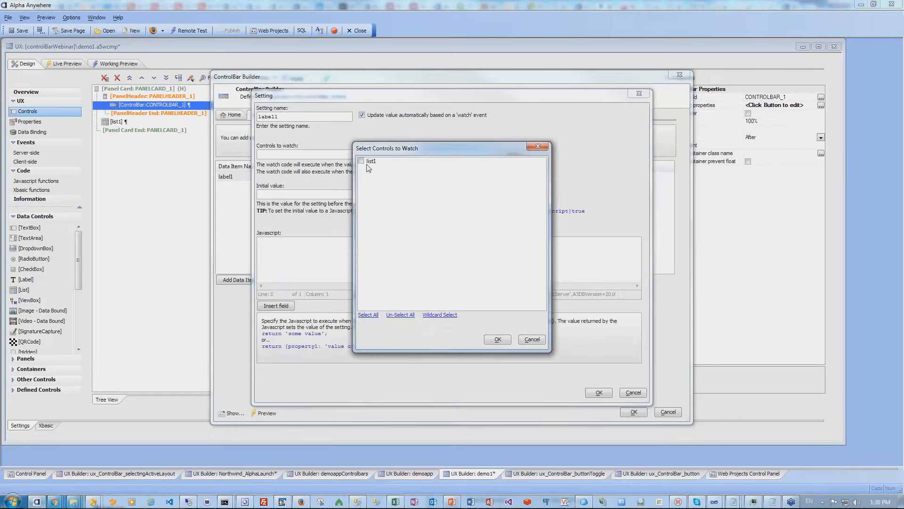
click(362, 161)
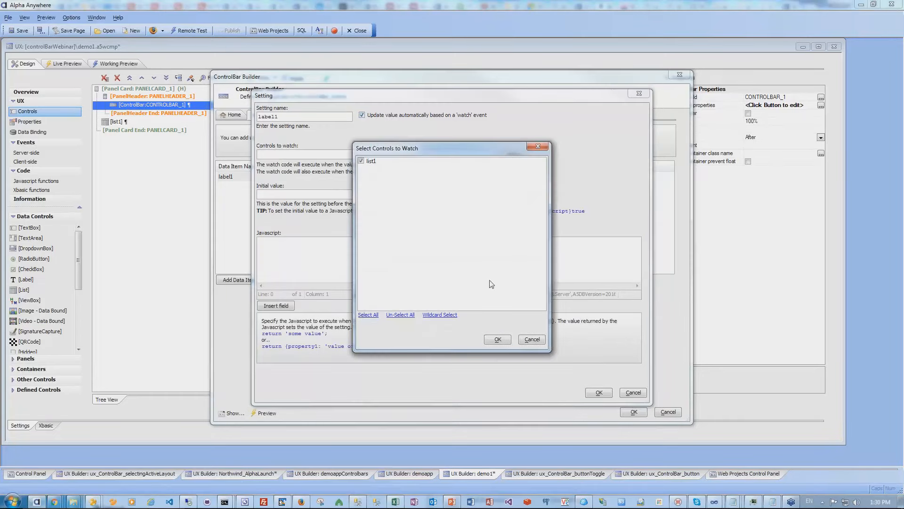
click(499, 340)
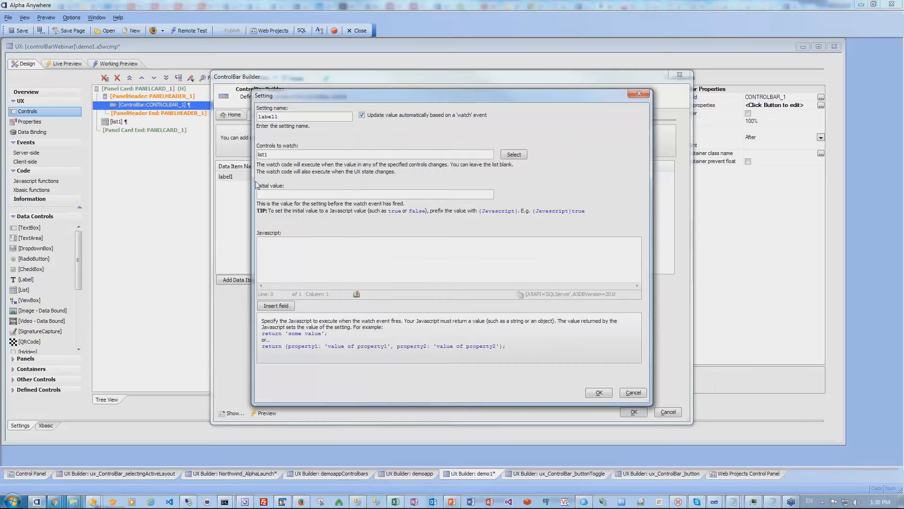
Enter {dialog.object}.getValue('list1'); as the watch JavaScript for label1
click(276, 251)
text({dialog.)
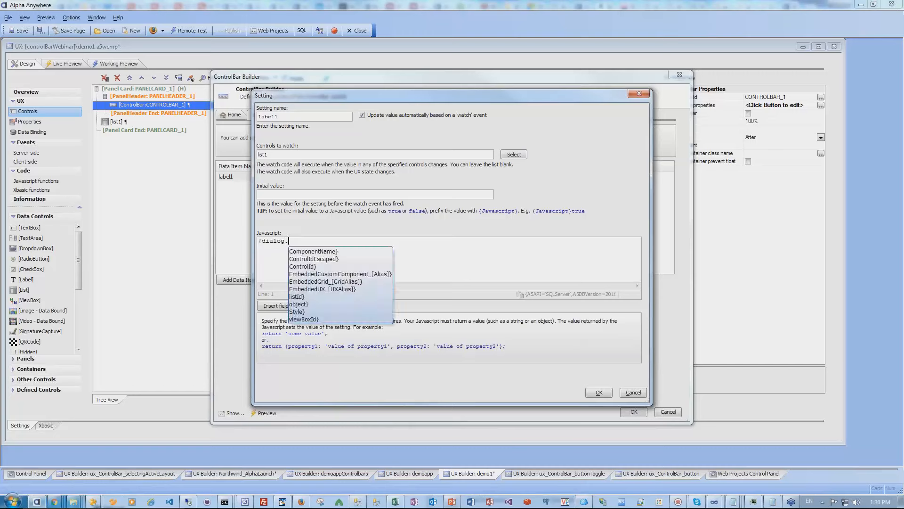
text(object}.getValue()
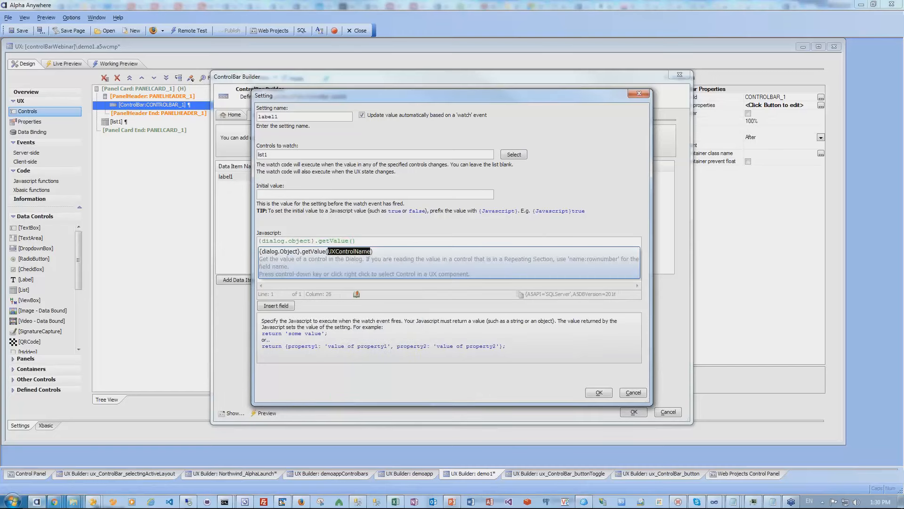
right_click(354, 258)
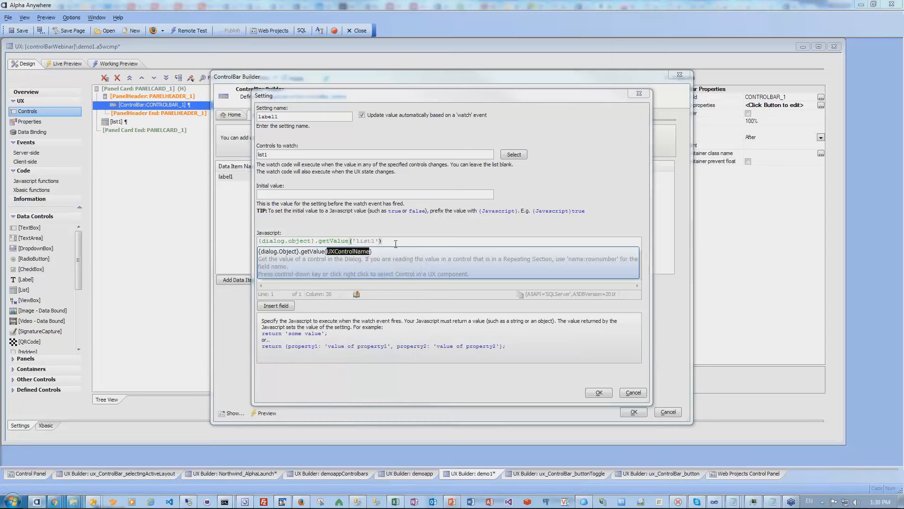
right_click(380, 259)
click(410, 243)
text(;)
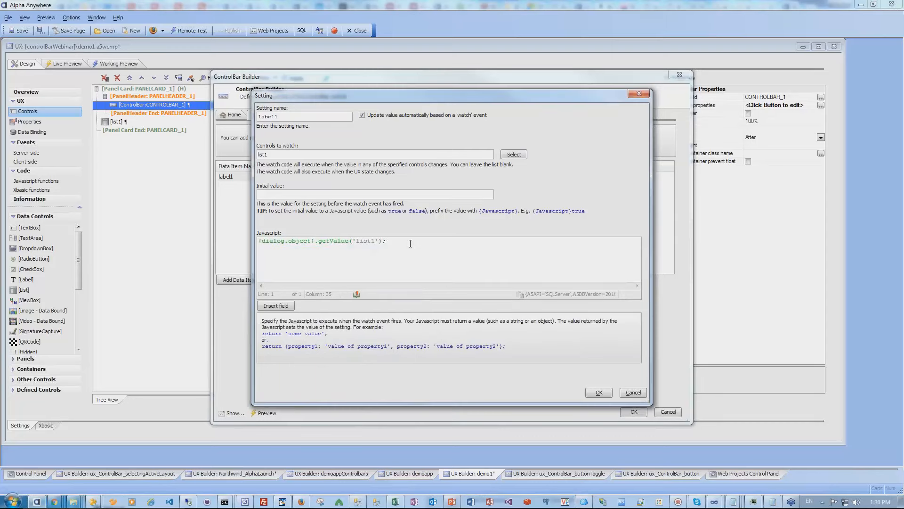
Set label1's initial value to None and accept the ControlBar changes
click(279, 193)
click(598, 393)
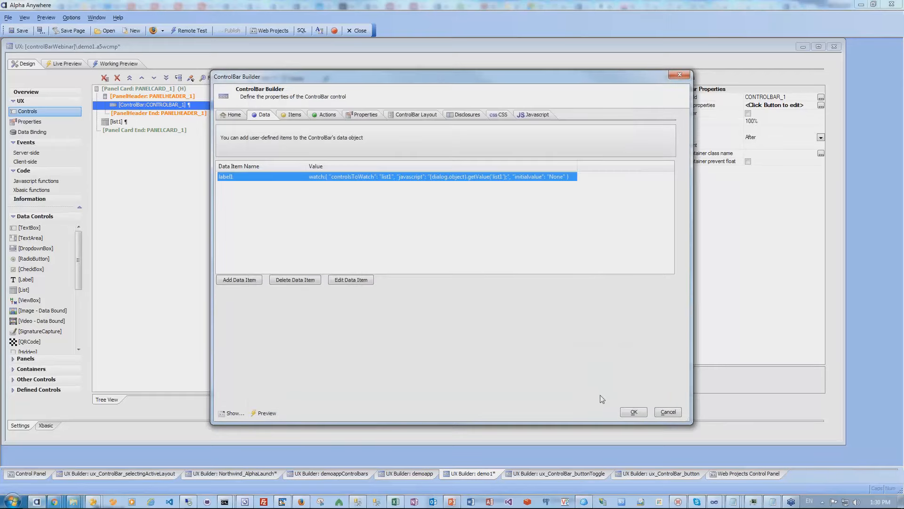
click(634, 412)
Test the ControlBar title in the working preview by selecting several list rows
click(117, 64)
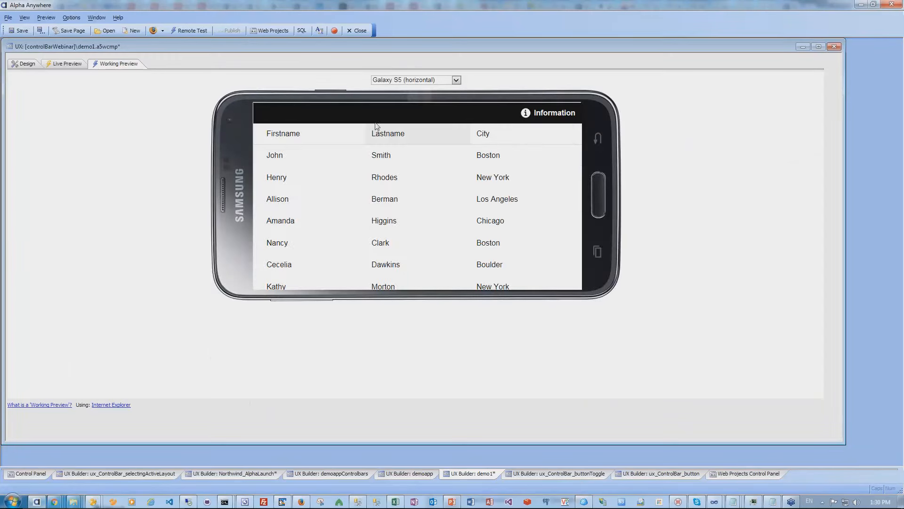
click(381, 177)
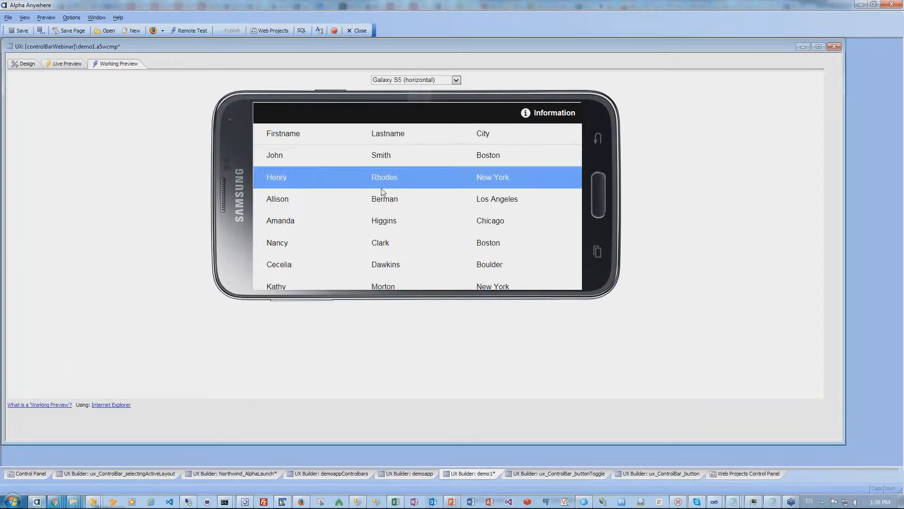
click(381, 203)
click(380, 242)
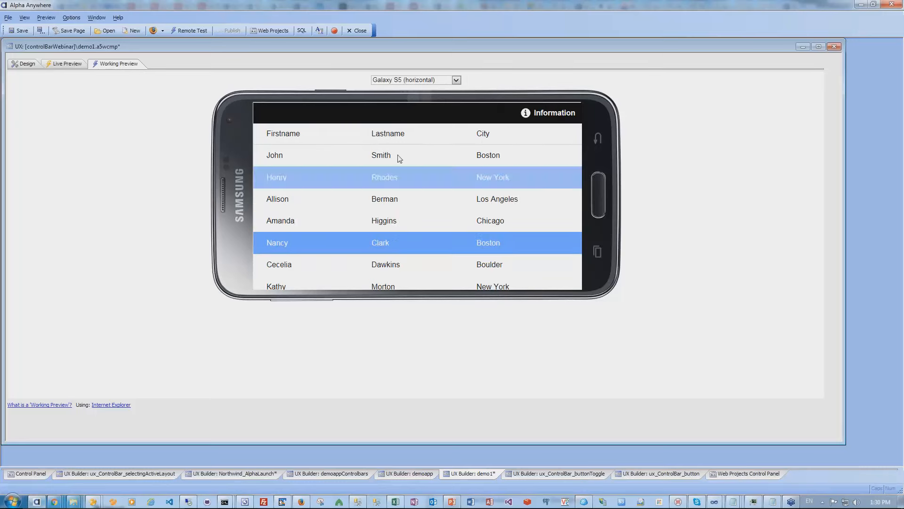
Change label1's watch JavaScript to store the list1 value in var val and add return val; on a second line
click(23, 65)
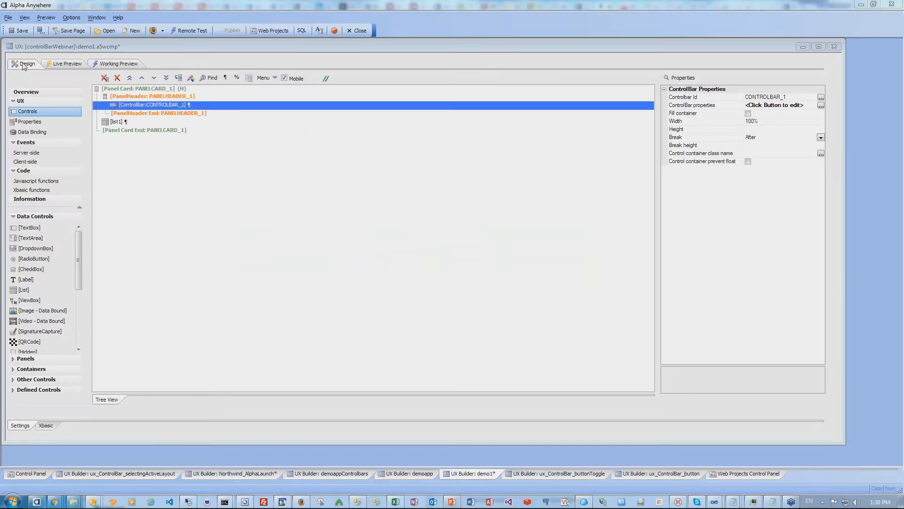
double_click(692, 108)
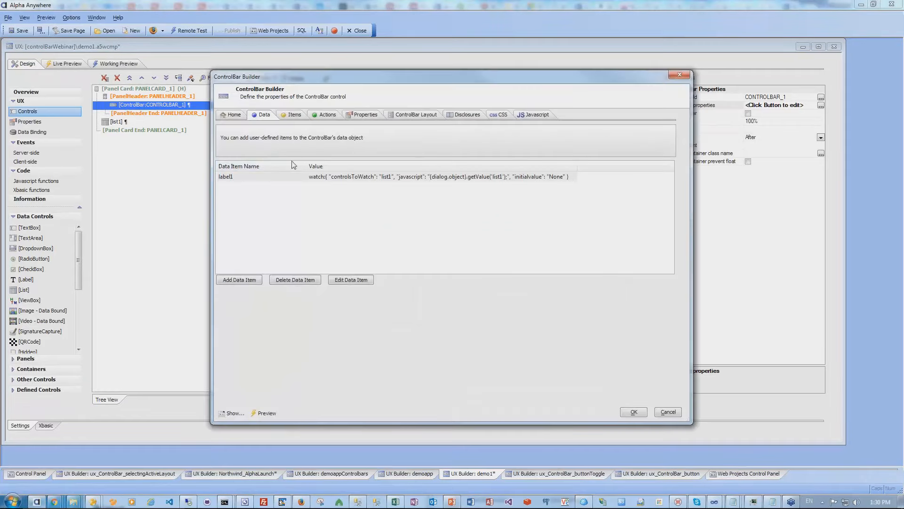
double_click(278, 177)
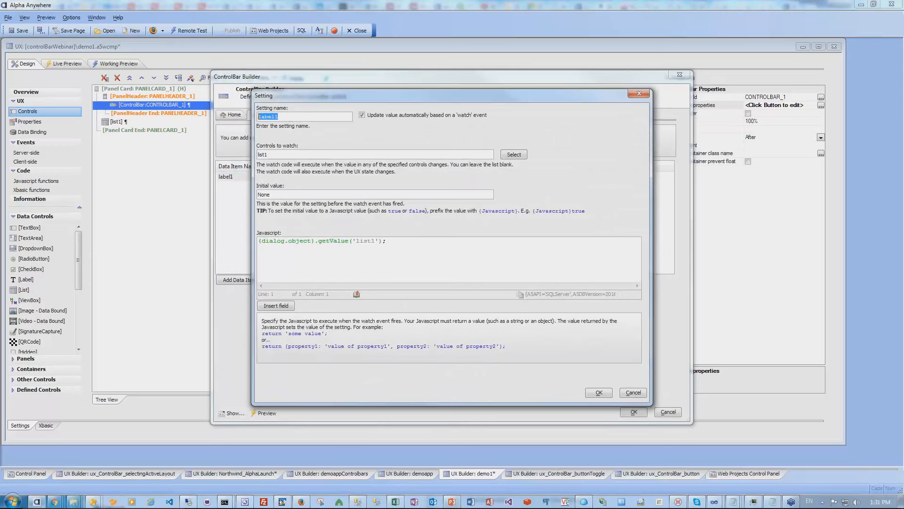
click(423, 244)
text(var val =)
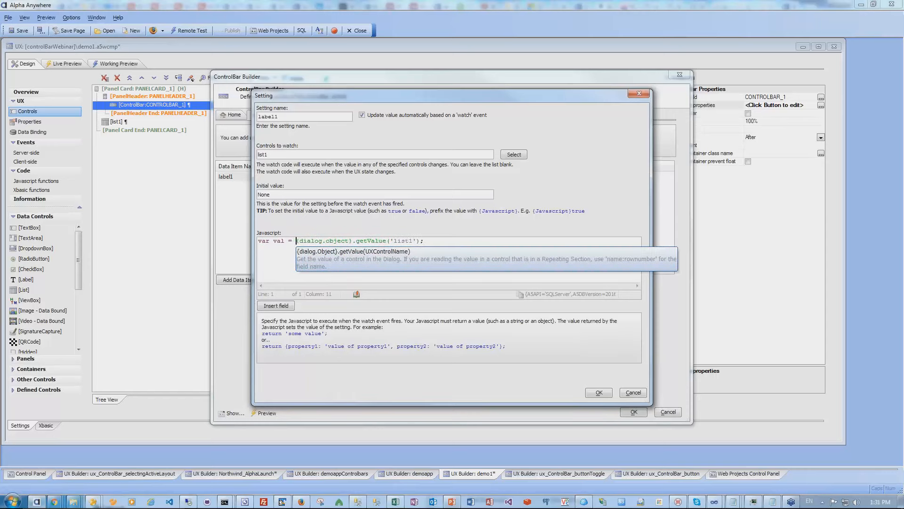
key(End)
key(Return)
text(r)
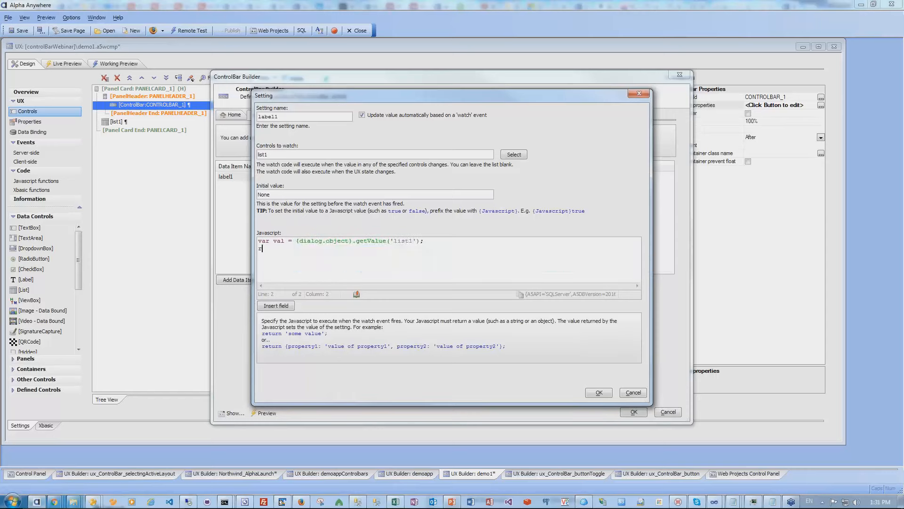
text(eturn val;)
click(601, 393)
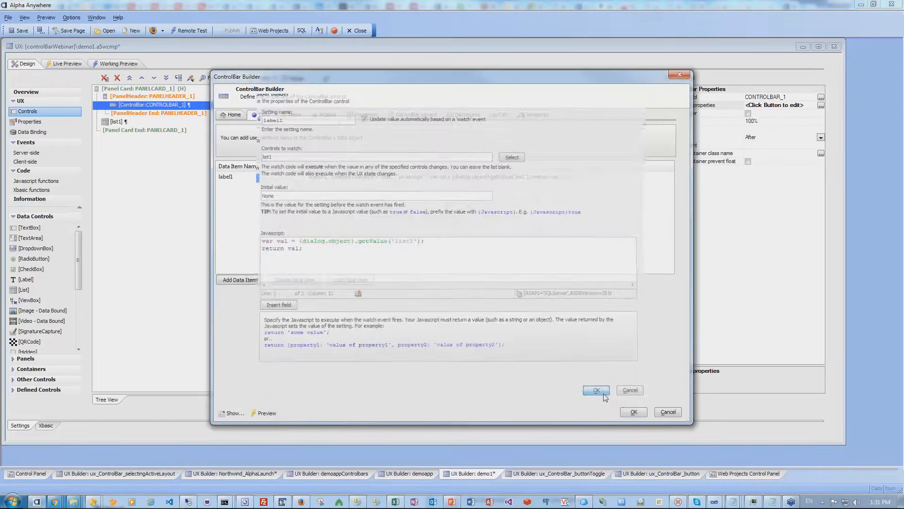
click(634, 412)
Retest the working preview by selecting different list rows and checking the ControlBar title
click(106, 66)
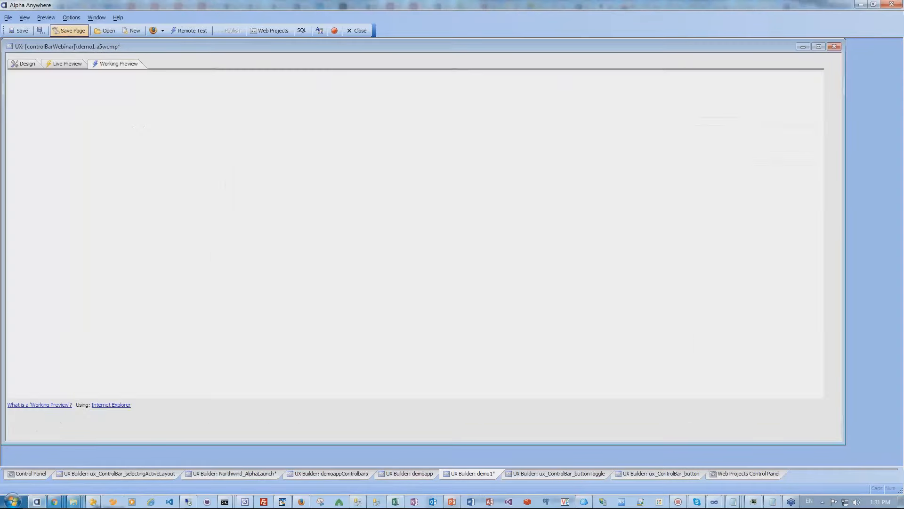
click(353, 195)
click(389, 219)
click(390, 242)
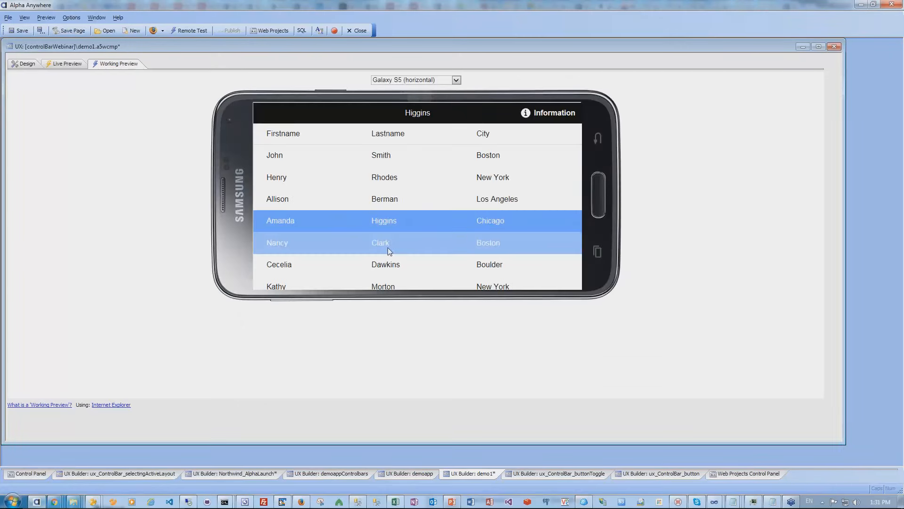
Check the ControlBar title against two more list rows in the working preview
click(384, 265)
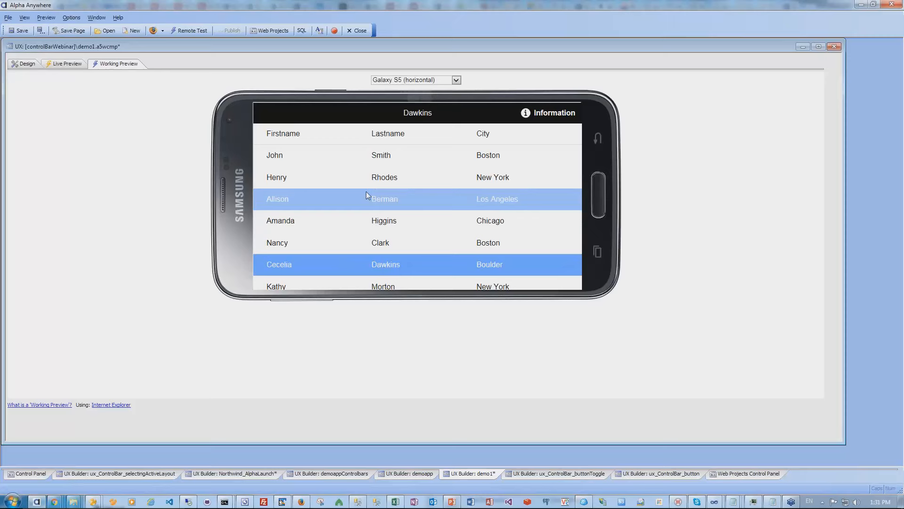
click(379, 196)
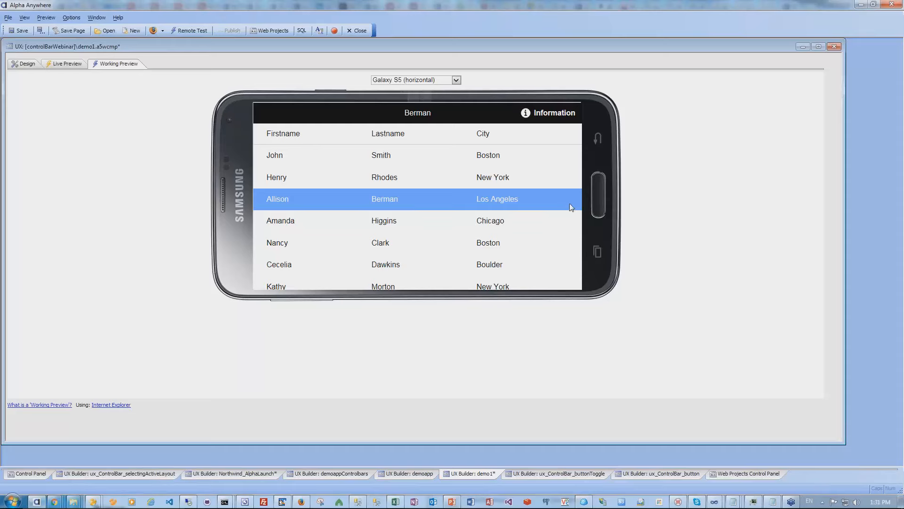
Open the ux_ControlBar_selectingActiveLayout component from the web projects and run its working preview
click(725, 473)
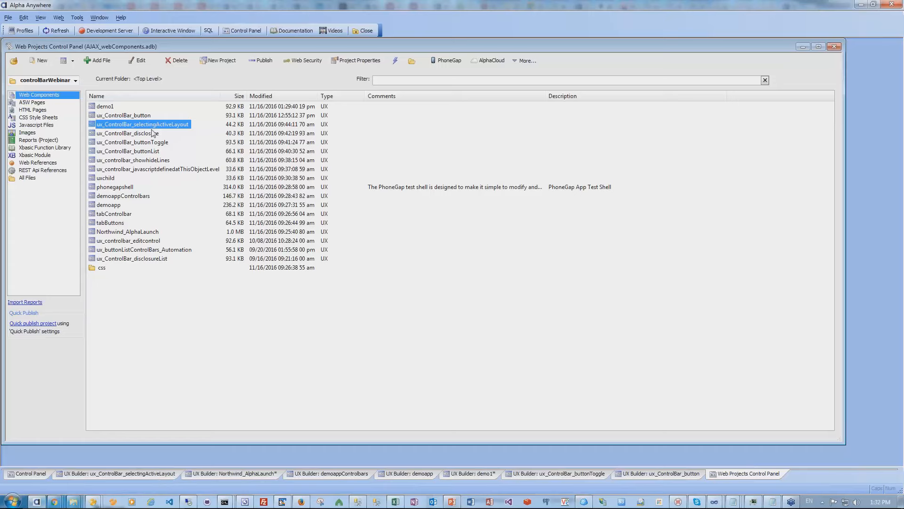
double_click(128, 124)
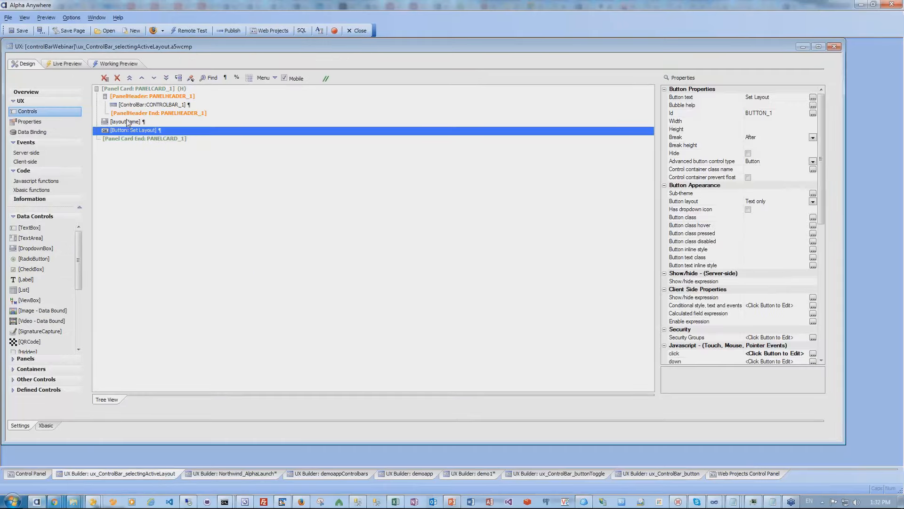
click(115, 63)
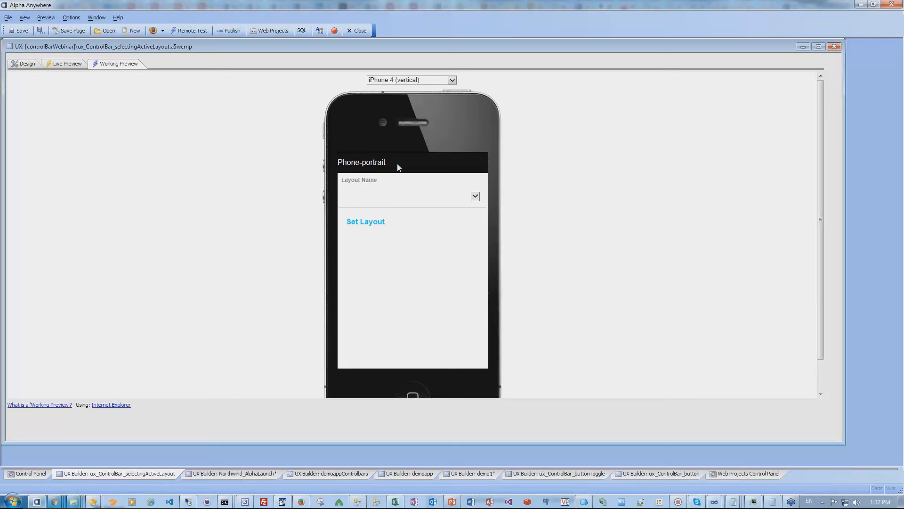
Choose the PhoneLandscape layout name in the preview and apply it with Set Layout
click(475, 197)
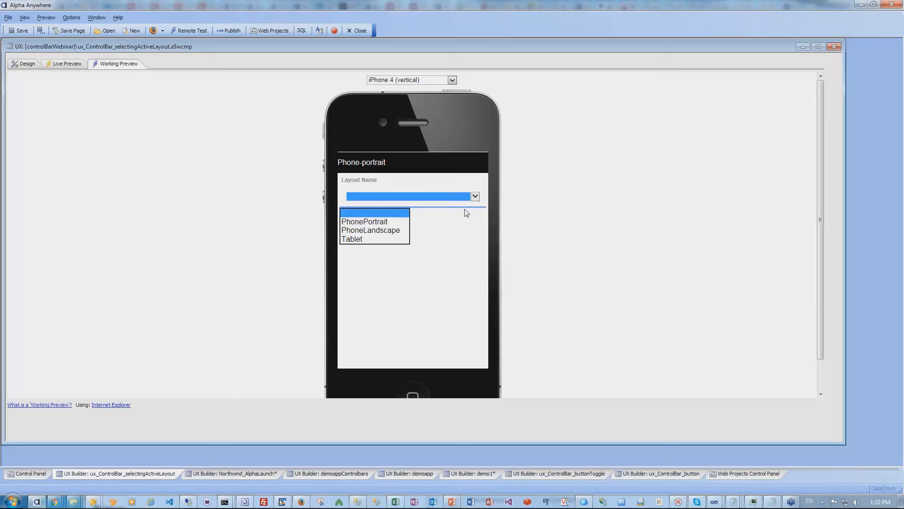
click(368, 231)
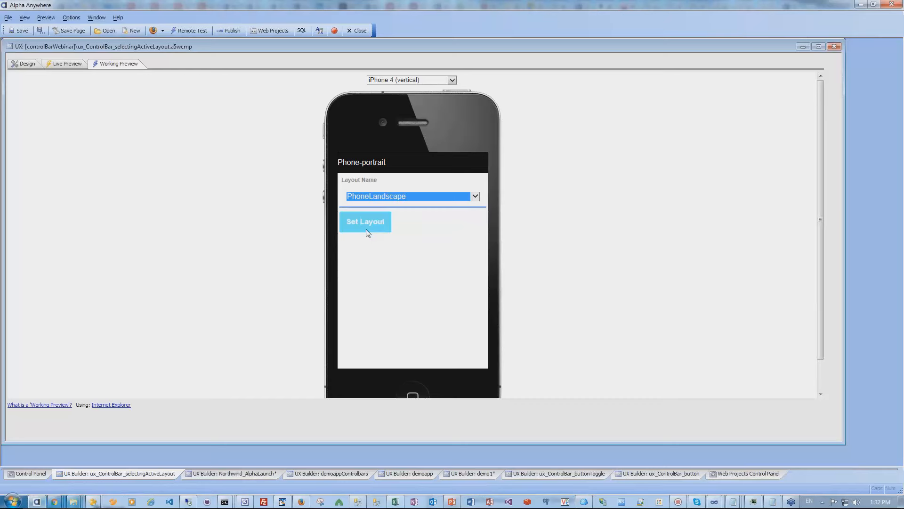
click(372, 223)
click(373, 222)
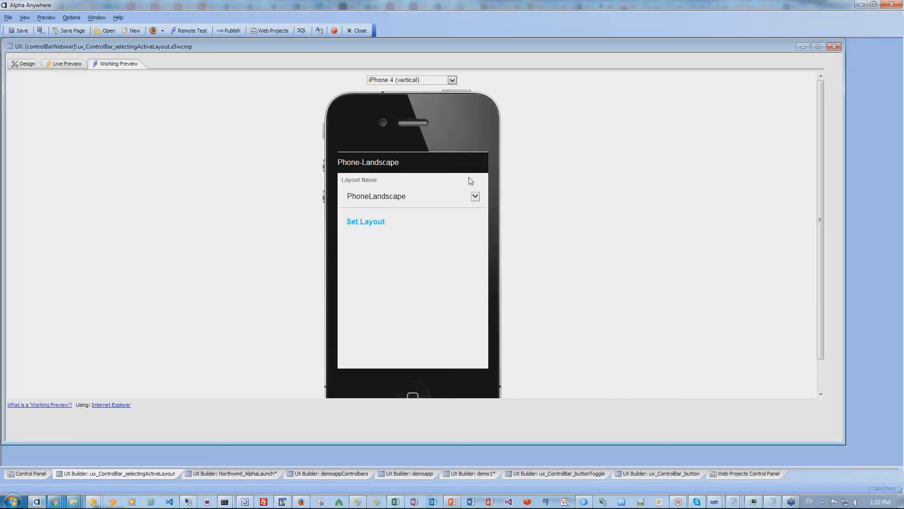
Switch the previewed ControlBar to the Tablet layout with Set Layout
click(475, 196)
click(364, 240)
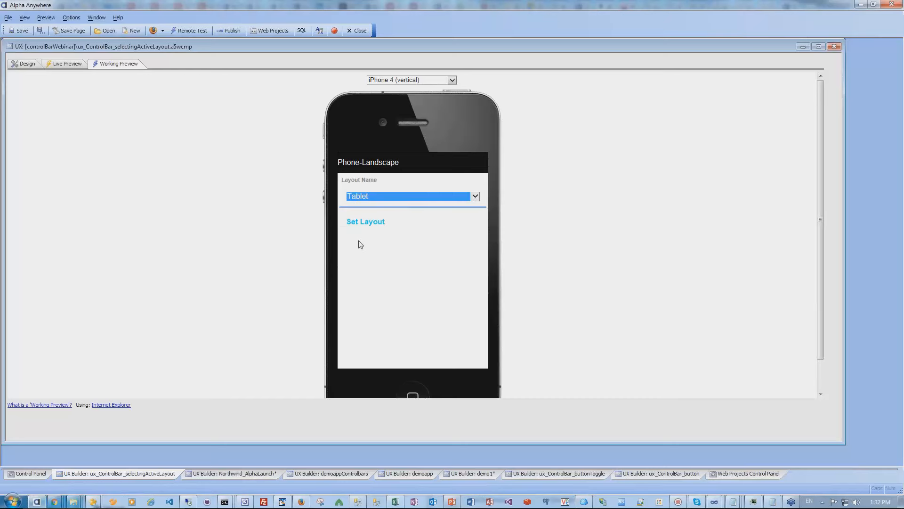
click(366, 220)
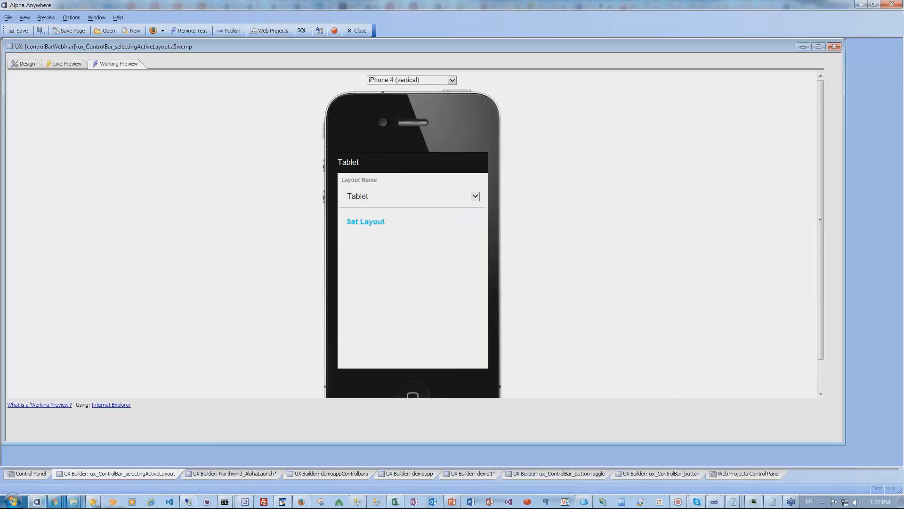
click(371, 222)
click(373, 225)
Open CONTROLBAR_1 in the ControlBar Builder from the design and examine the HTML text of items Html1, Html2 and Html3
click(23, 63)
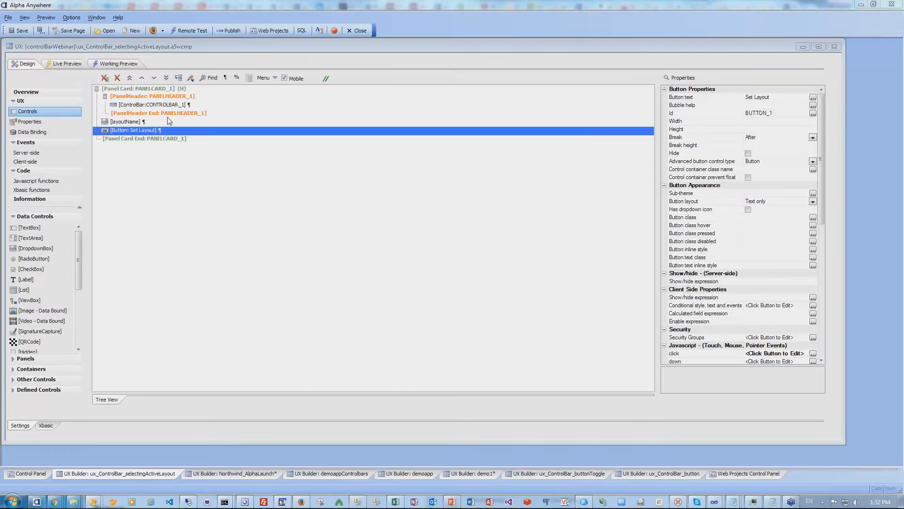
click(161, 105)
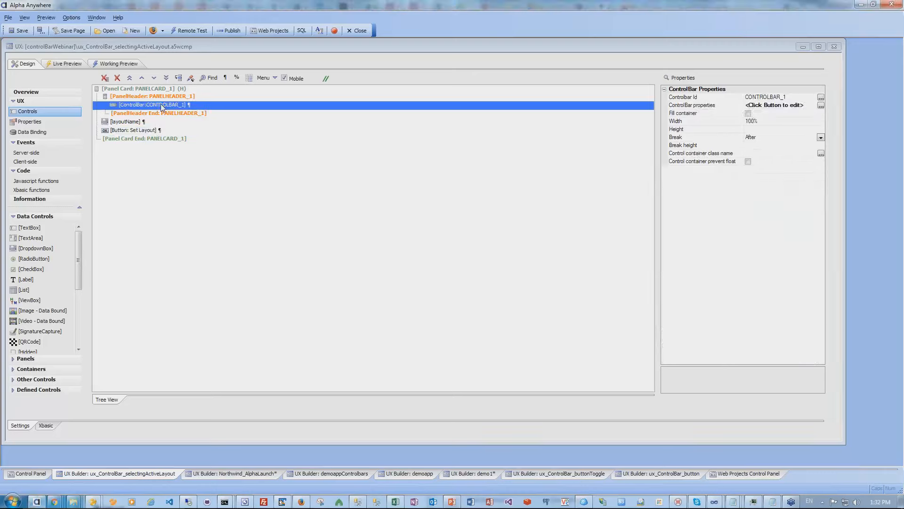
double_click(160, 105)
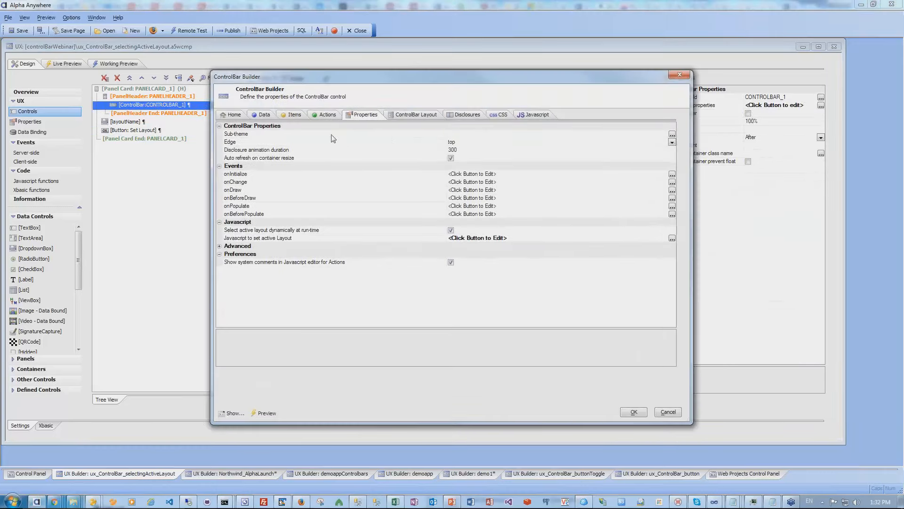
click(289, 117)
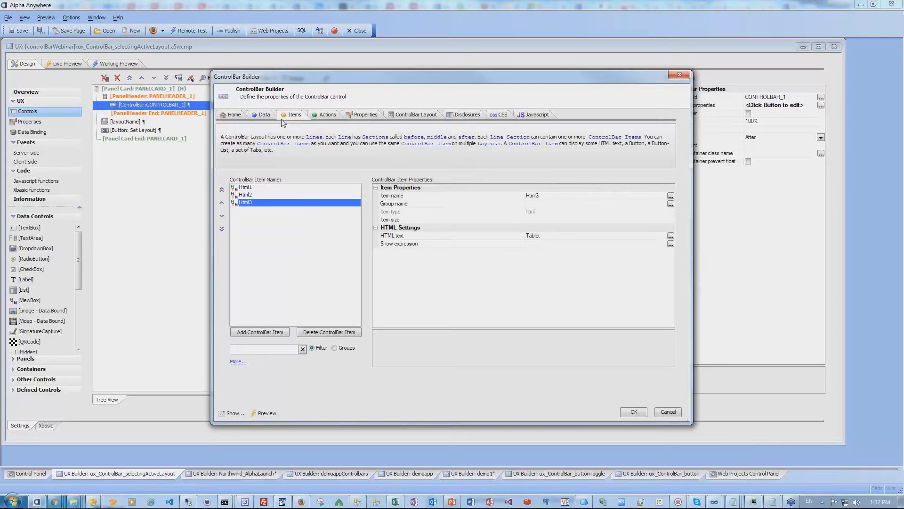
click(245, 188)
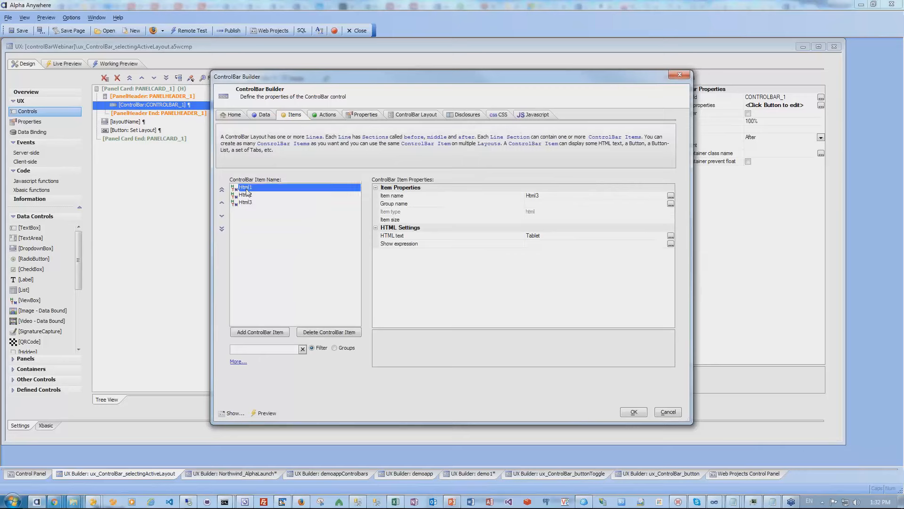
click(473, 236)
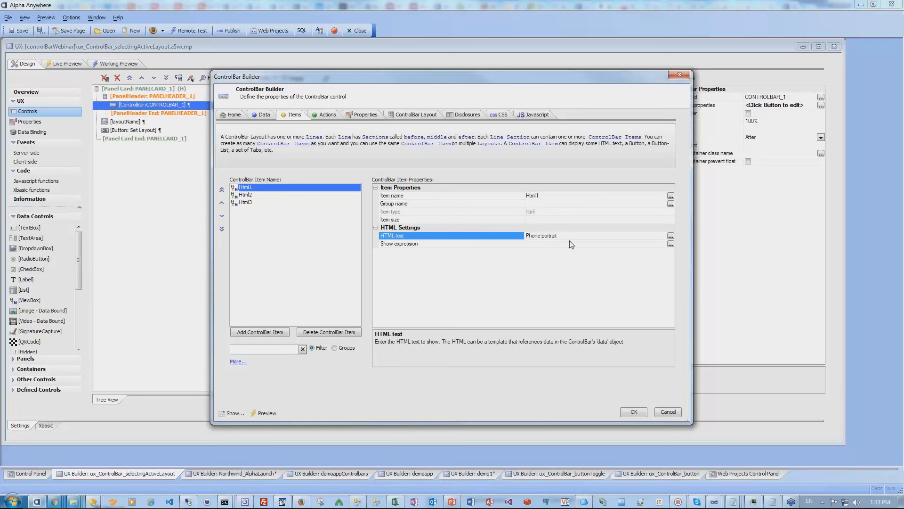
click(256, 198)
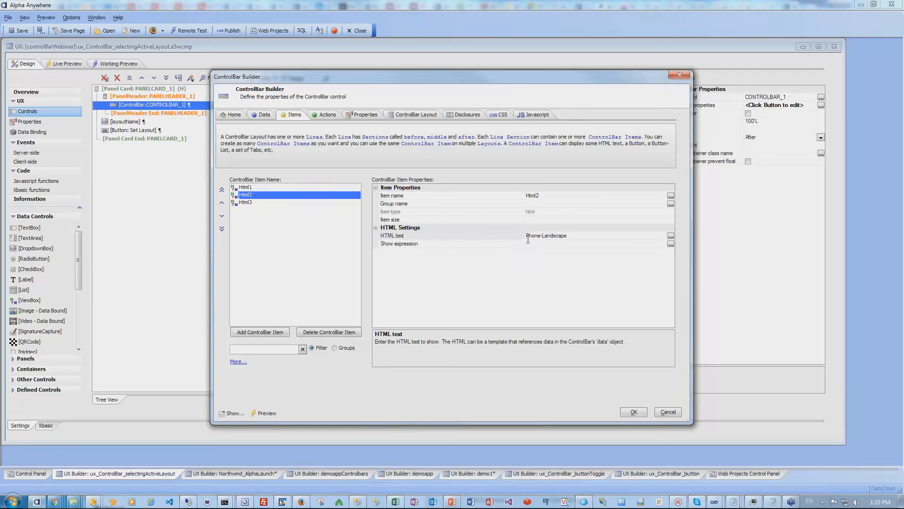
click(251, 203)
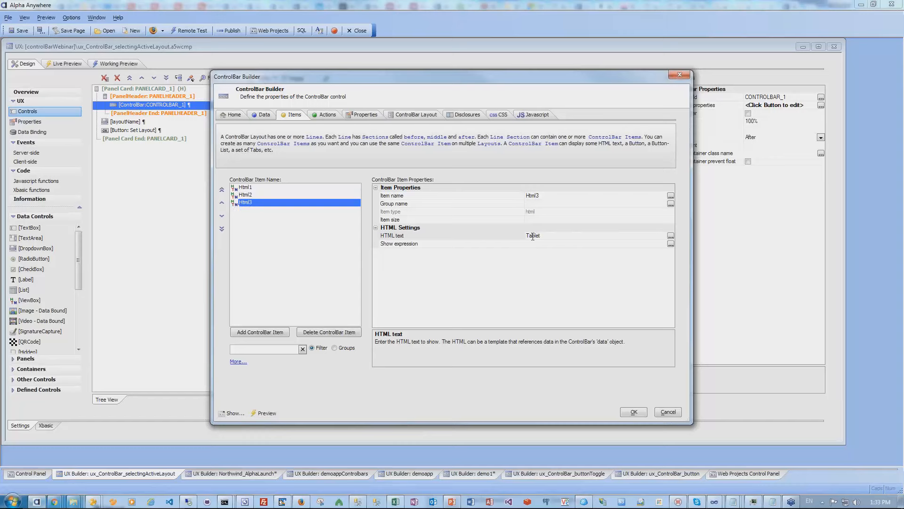
Examine which item each of the PhonePortrait, PhoneLandscape and Tablet layouts contains, and close the ControlBar Builder with its settings accepted
click(424, 114)
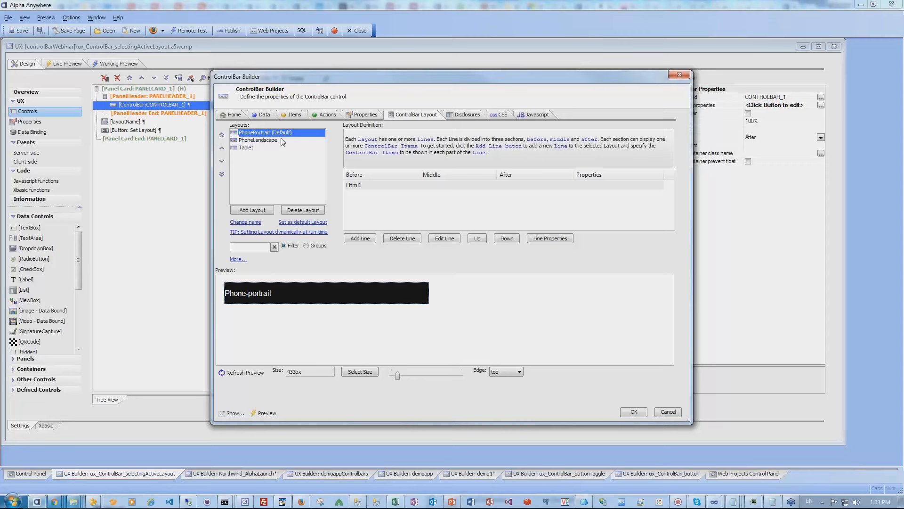
click(257, 142)
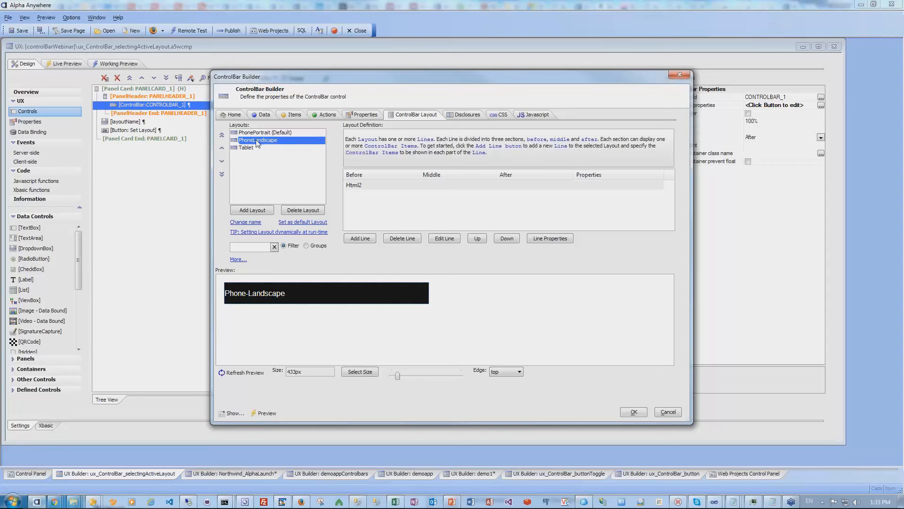
click(250, 148)
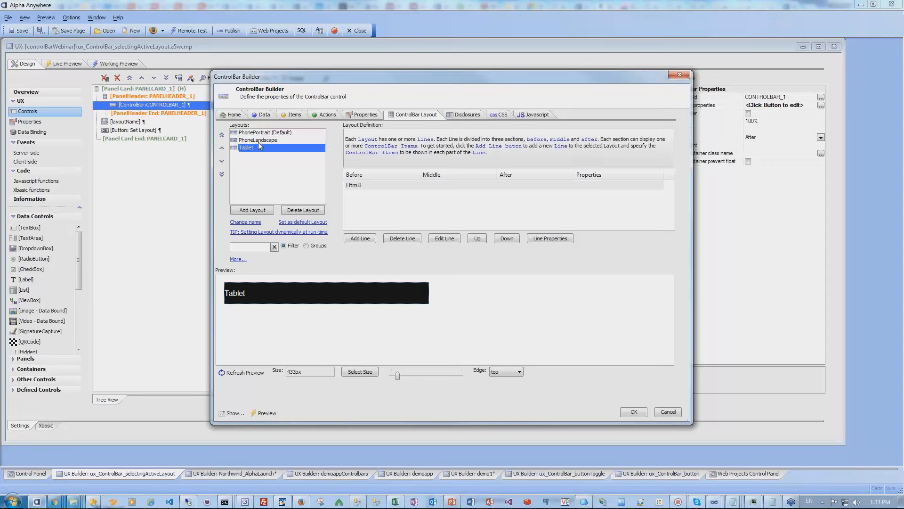
click(259, 133)
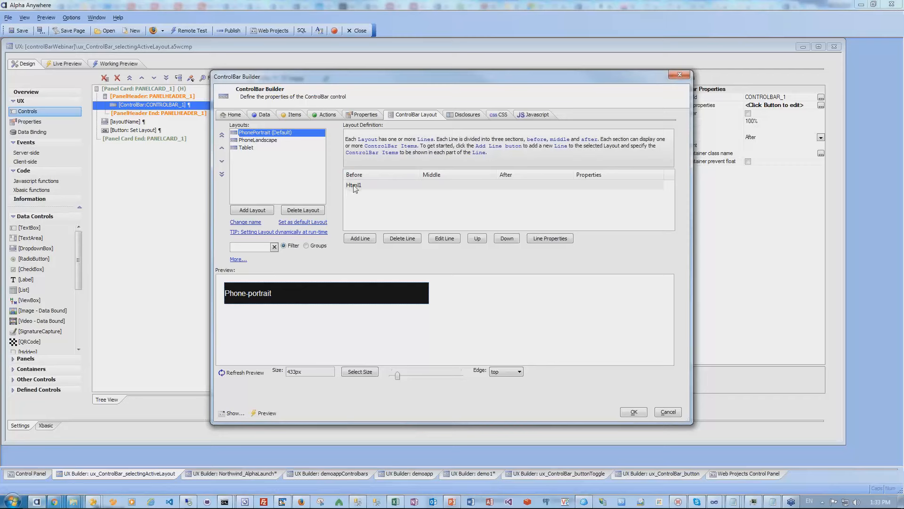
click(272, 141)
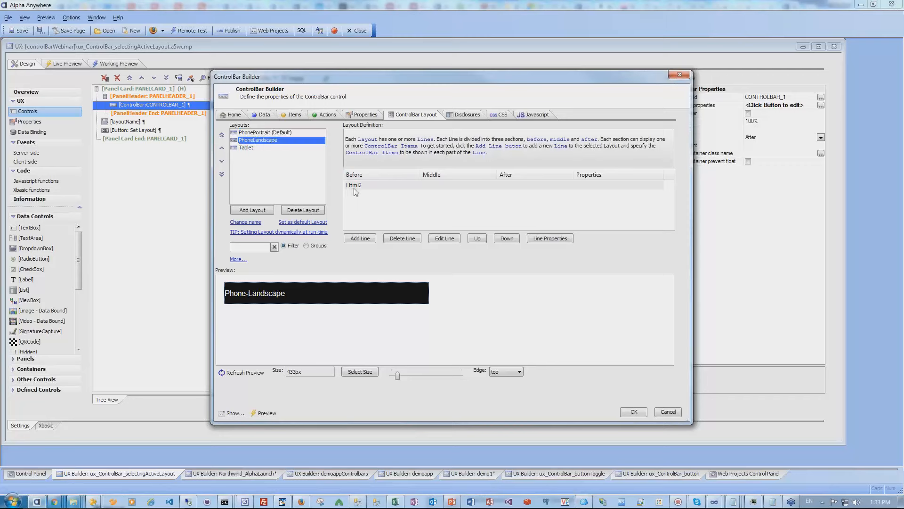
click(256, 149)
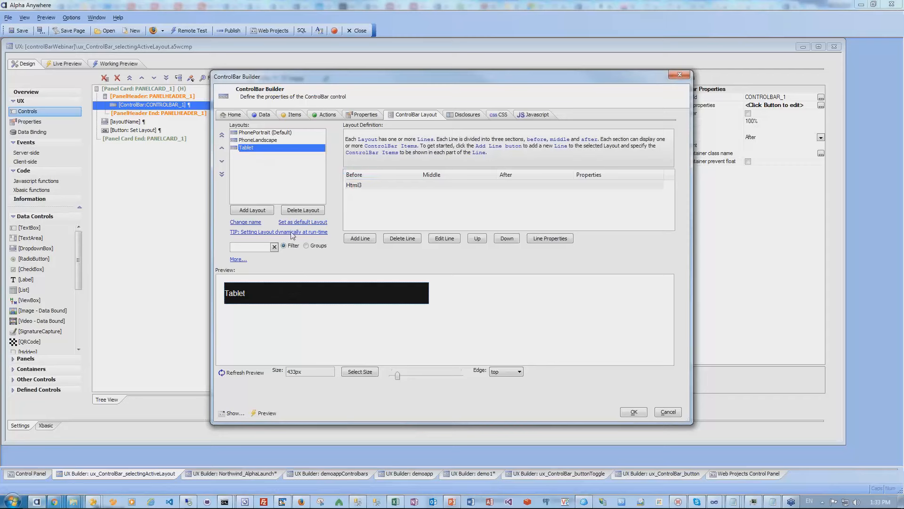
click(287, 134)
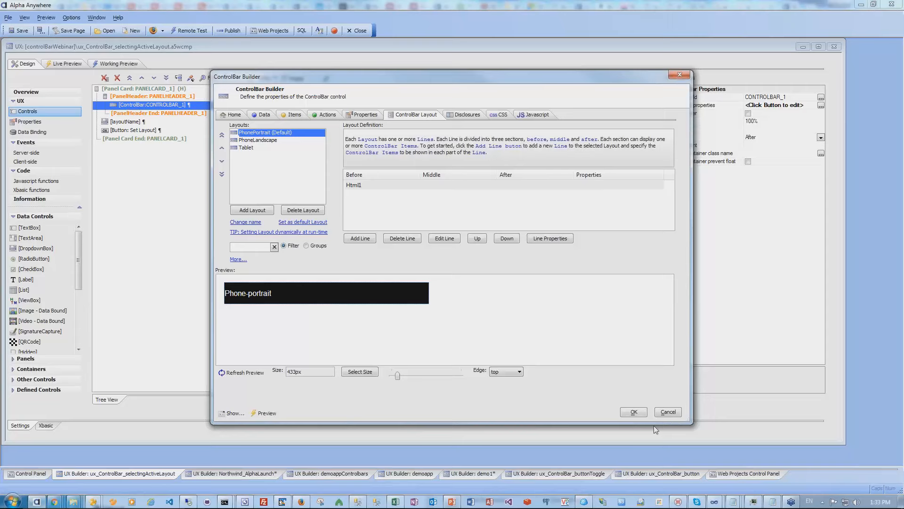
click(631, 414)
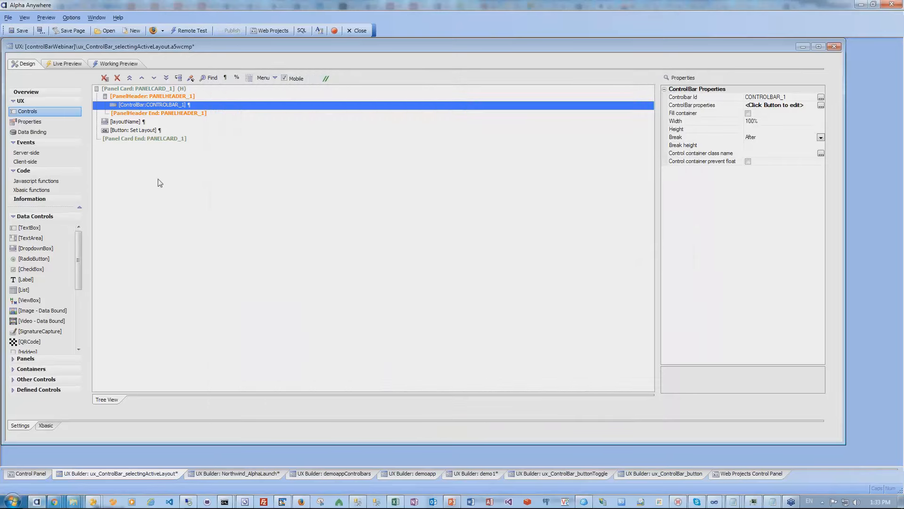
Review the click event JavaScript of the Set Layout button and close the editor
click(132, 130)
double_click(134, 131)
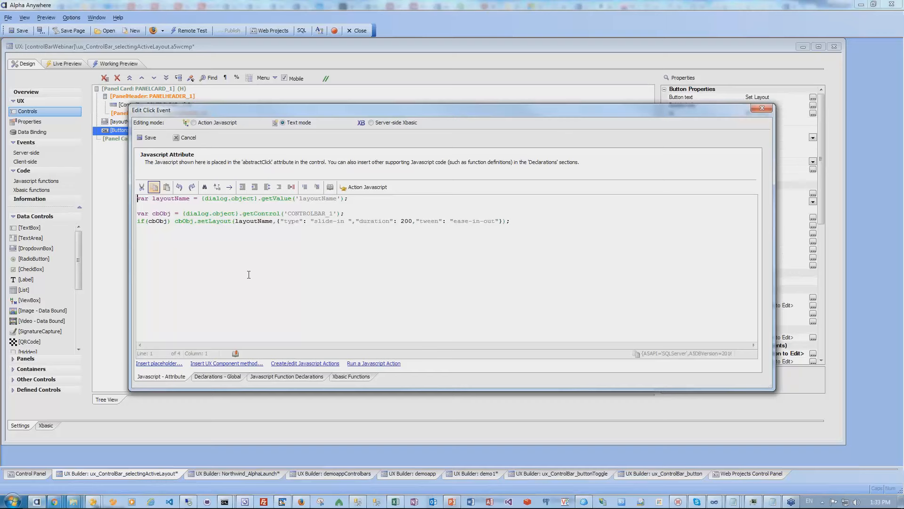
click(761, 107)
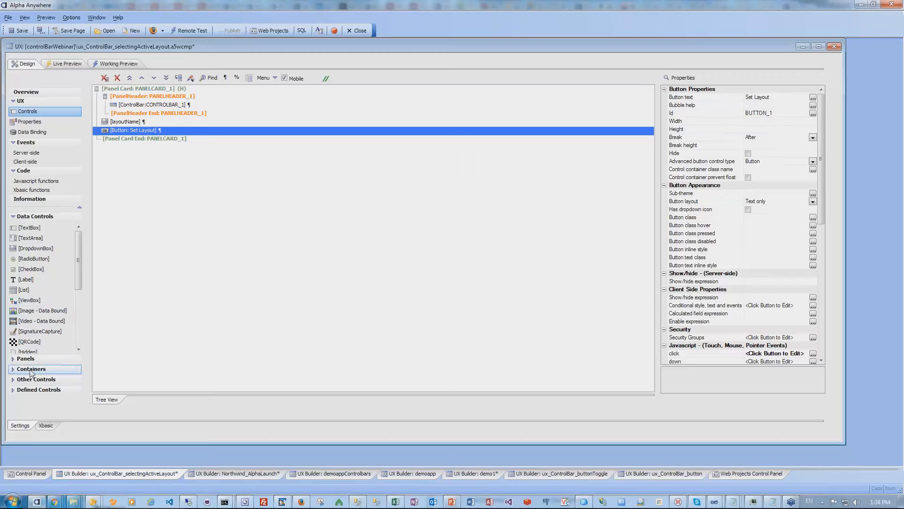
Add a new Button control below the Set Layout button and open its click event for editing
click(39, 383)
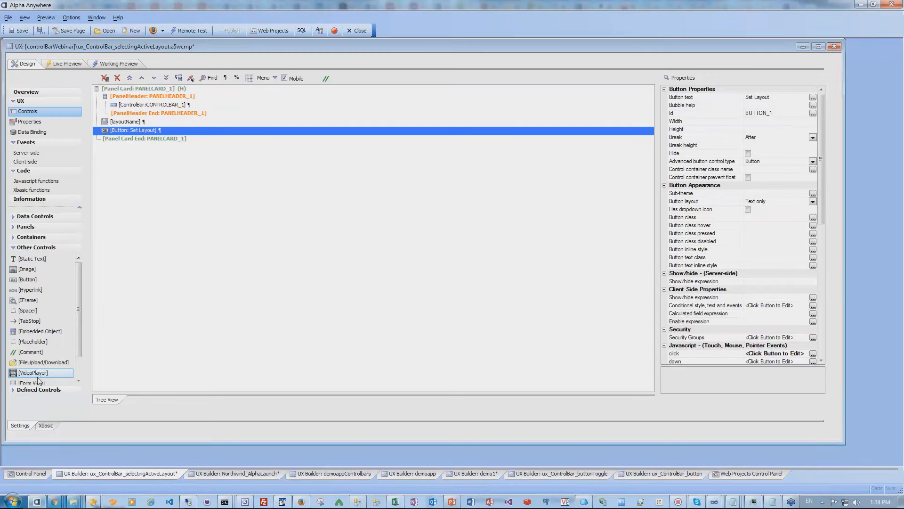
double_click(26, 280)
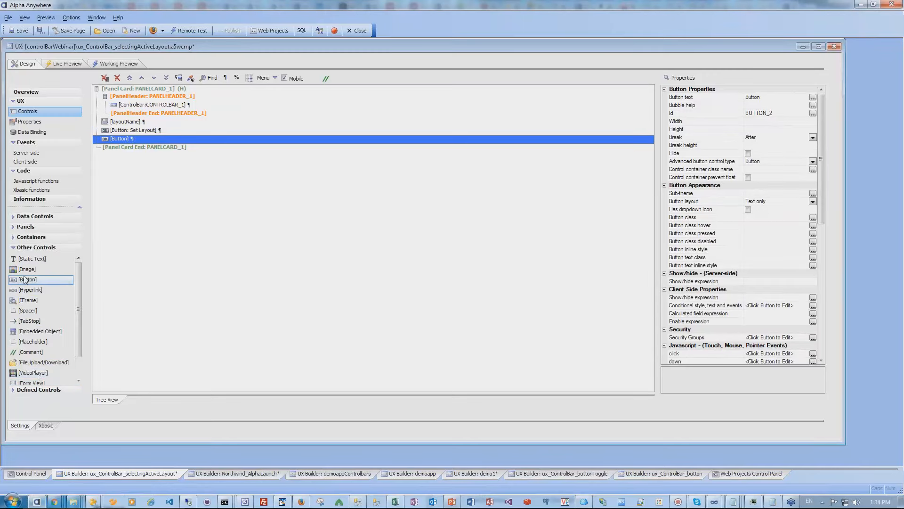
double_click(141, 139)
Add a ControlBar Actions action to the new button's click event and choose Set Active ControlBar Layout as its operation
click(216, 138)
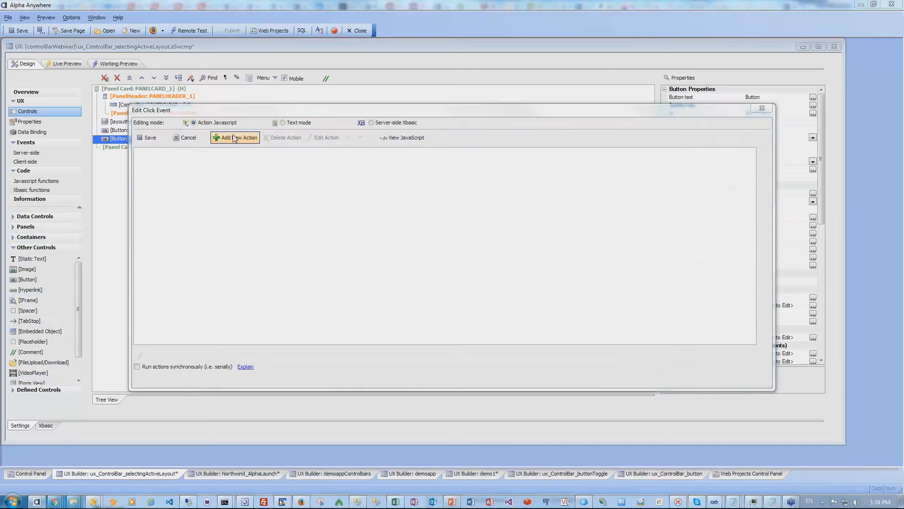
text(bar)
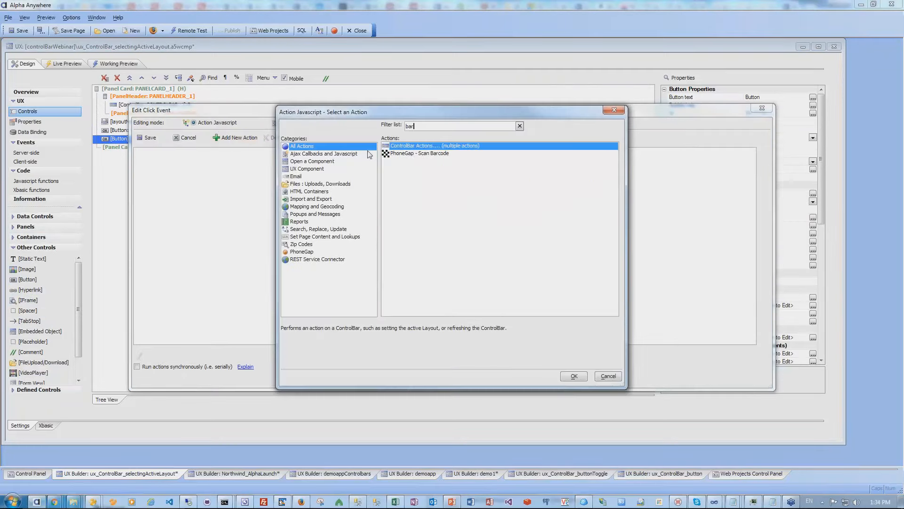
double_click(433, 146)
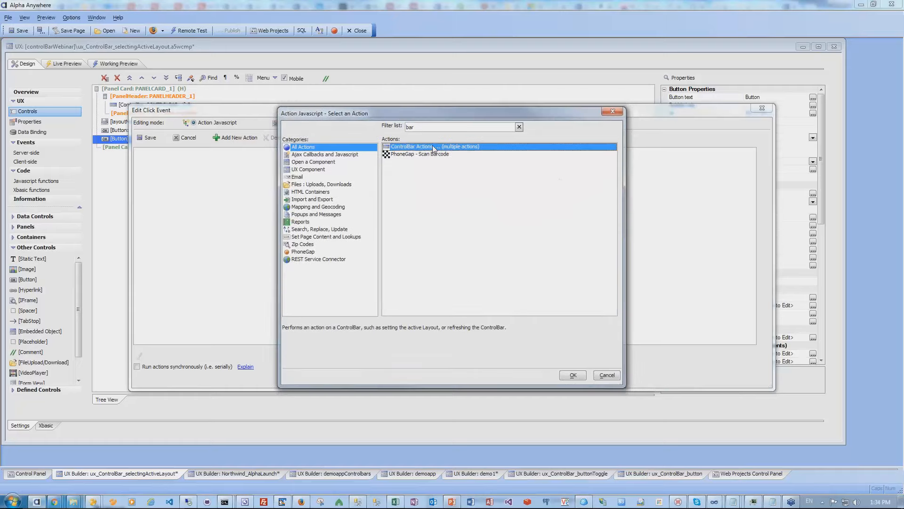
click(610, 154)
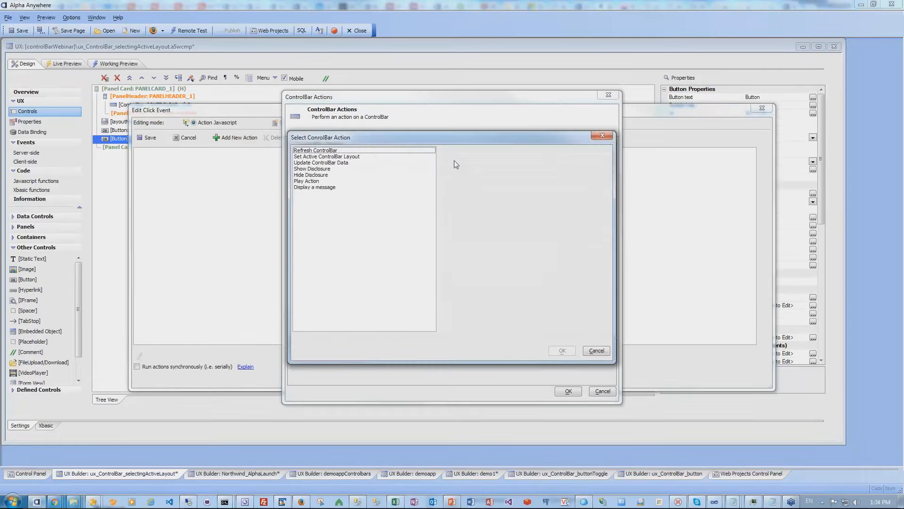
click(313, 158)
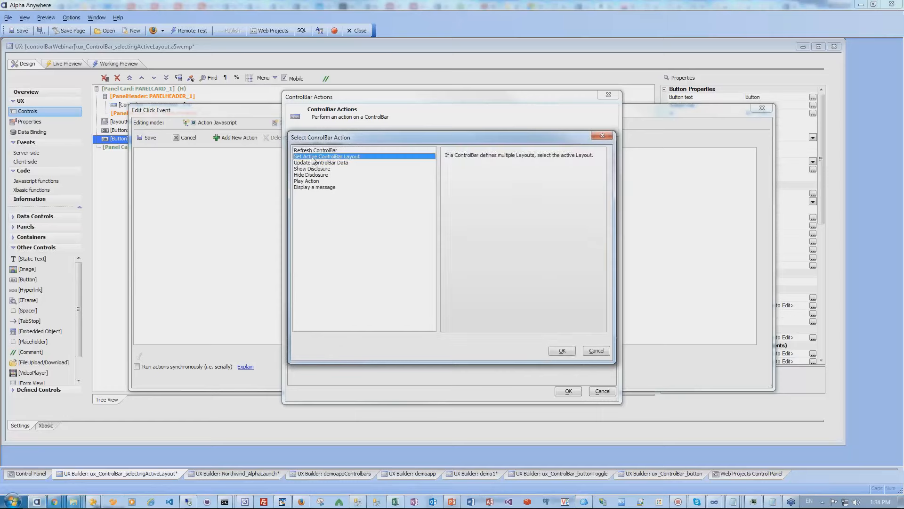
double_click(313, 157)
Set the action's ControlBar to CONTROLBAR_1 and its layout to Tablet, enable animation, and accept the action settings
click(409, 163)
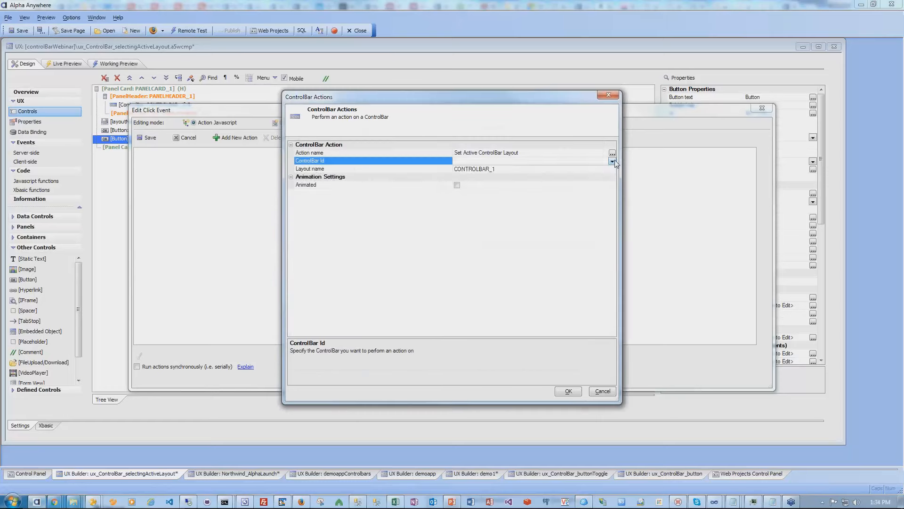
click(497, 170)
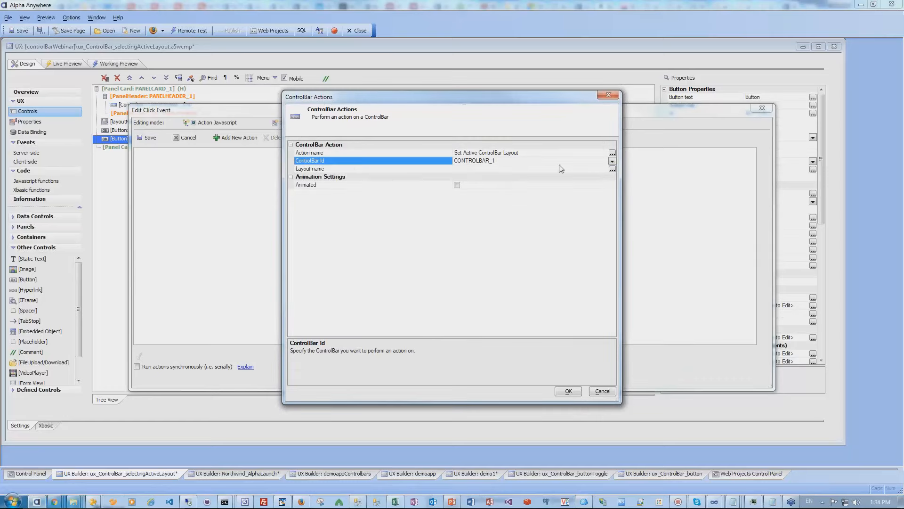
click(612, 172)
click(611, 170)
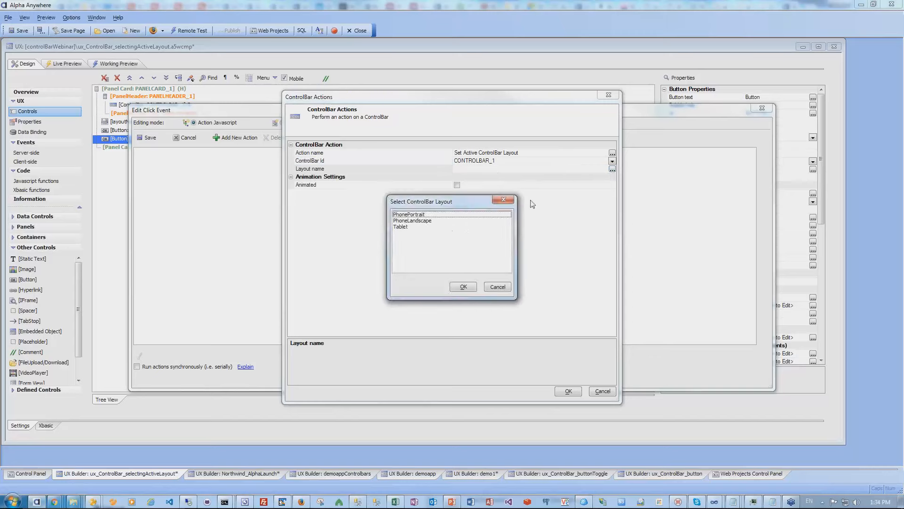
click(397, 227)
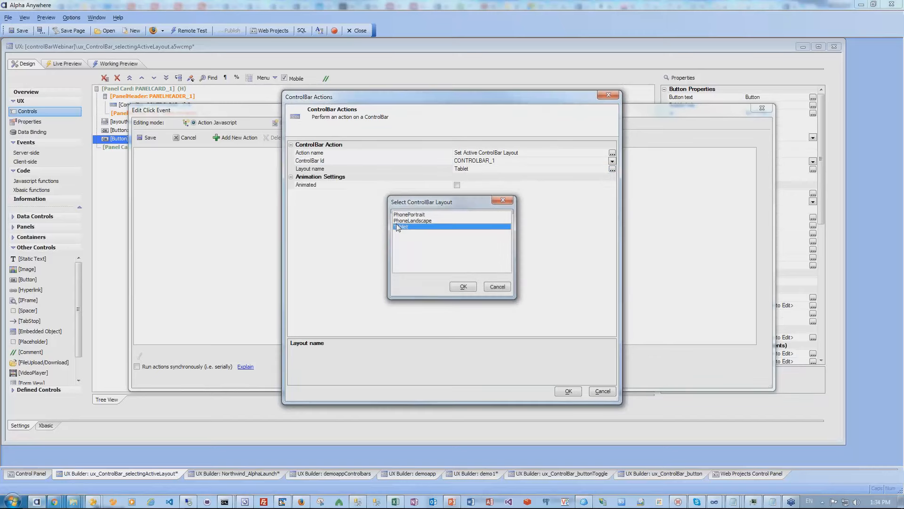
click(397, 228)
click(457, 185)
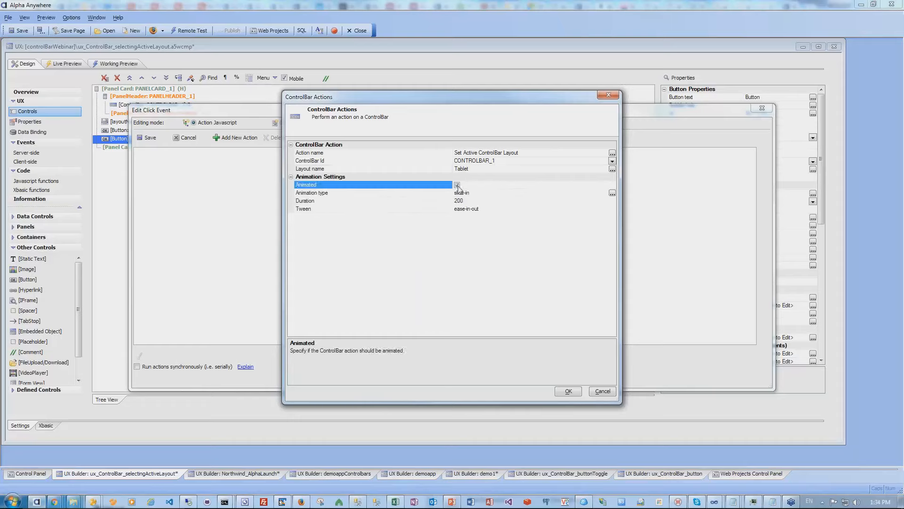
click(568, 391)
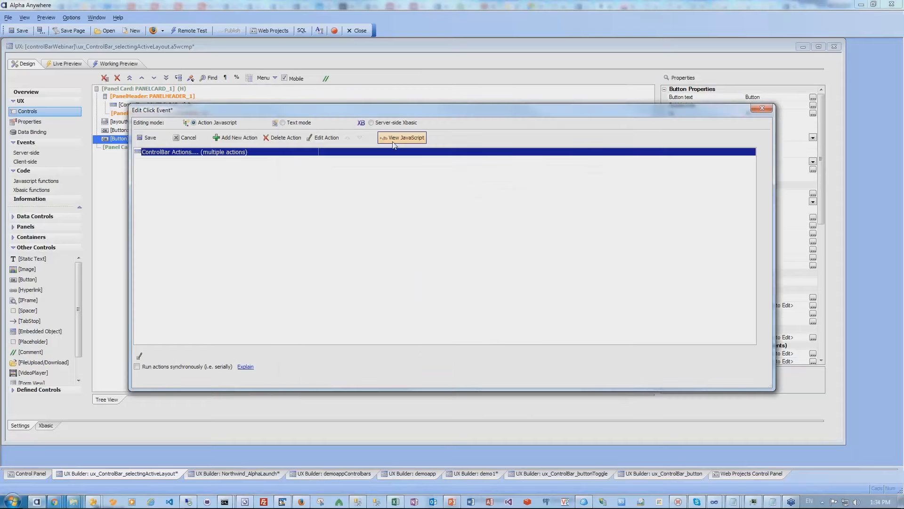
Examine the JavaScript generated for the ControlBar action, and close the click event editor without saving
click(403, 138)
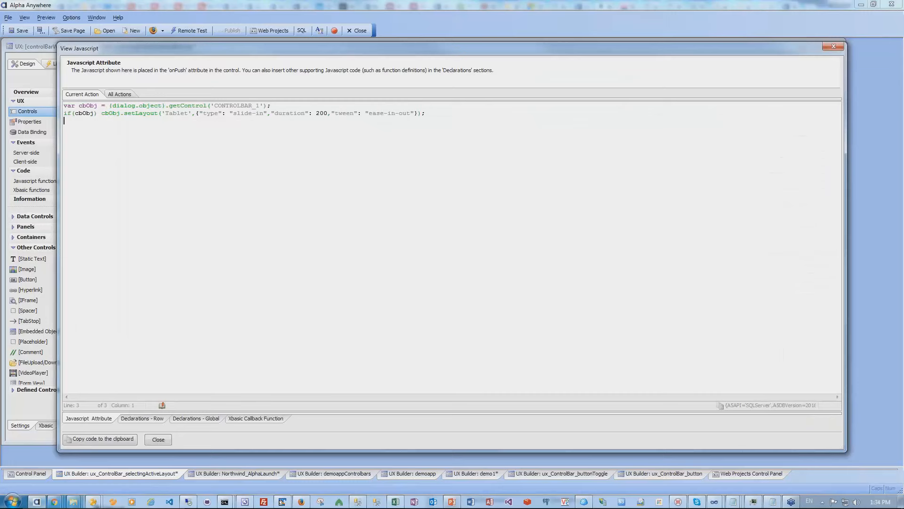
drag(65, 105, 414, 114)
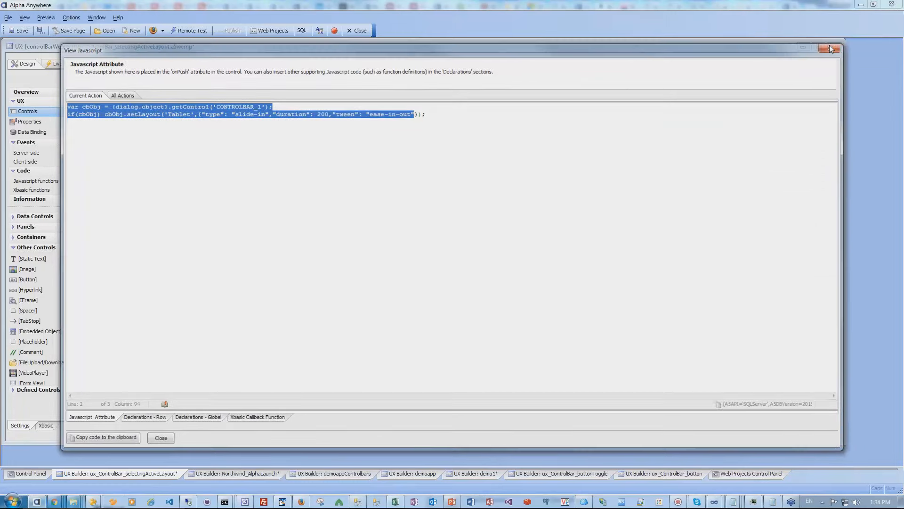
click(830, 45)
click(181, 140)
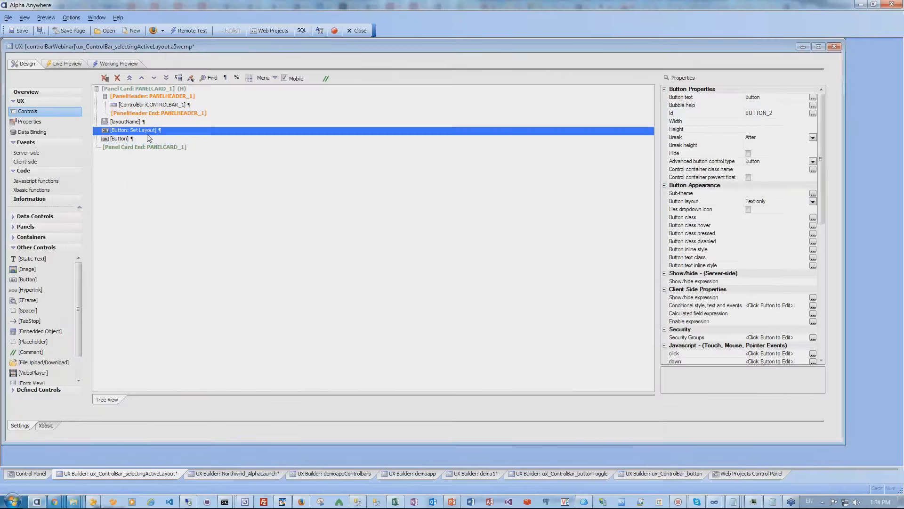
Review the Set Layout button's click event JavaScript, examining how layoutName is read and passed to the ControlBar's setLayout call
double_click(148, 131)
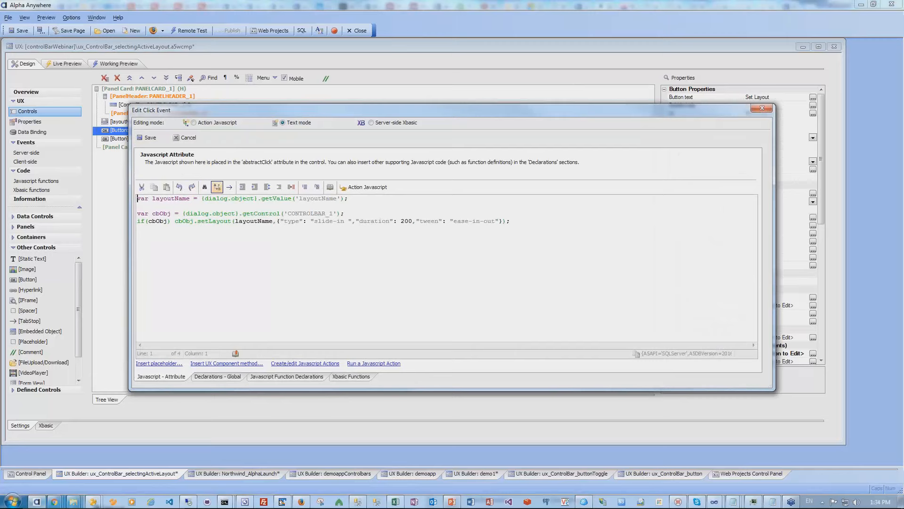
drag(207, 109, 245, 164)
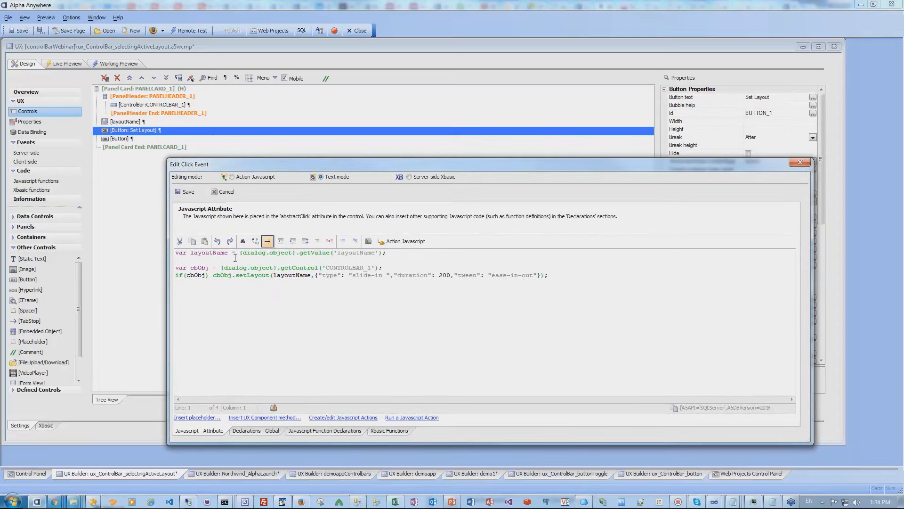
drag(384, 253, 164, 248)
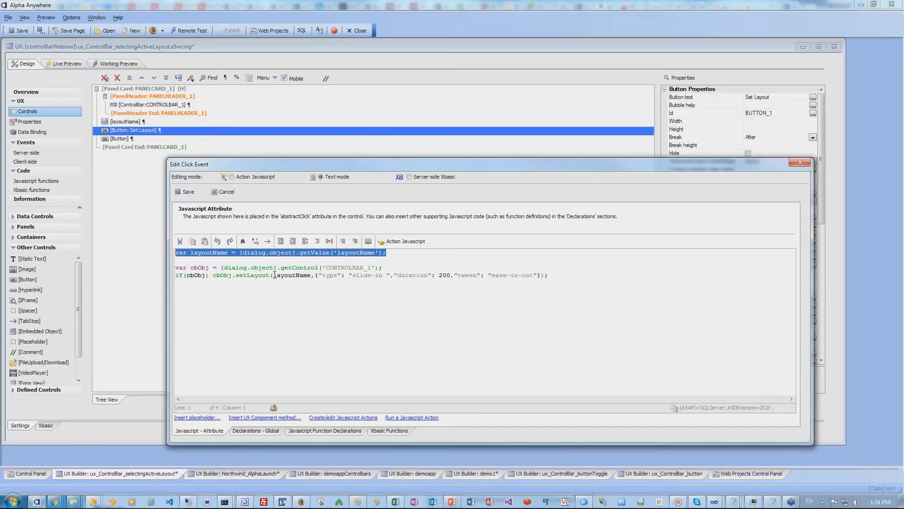
drag(273, 275, 310, 275)
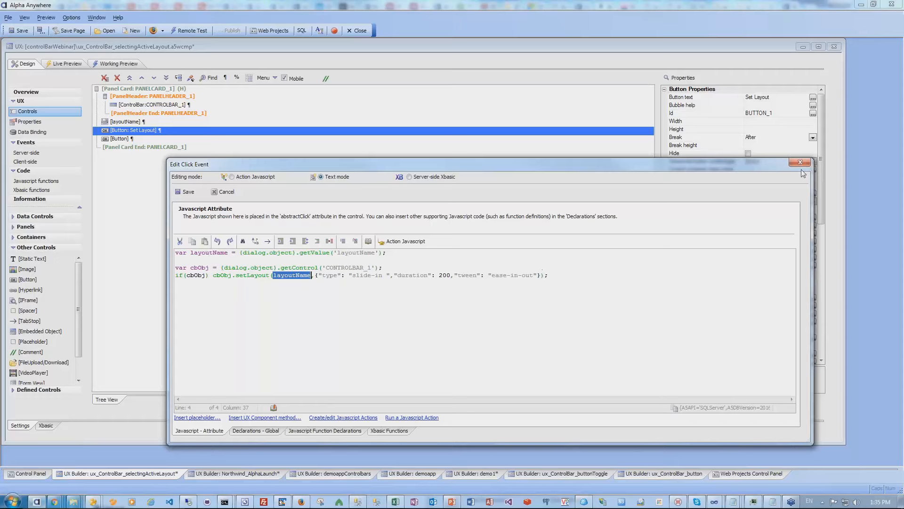
click(185, 192)
Test the component in the working preview by choosing the Tablet layout name and applying it with Set Layout
click(116, 63)
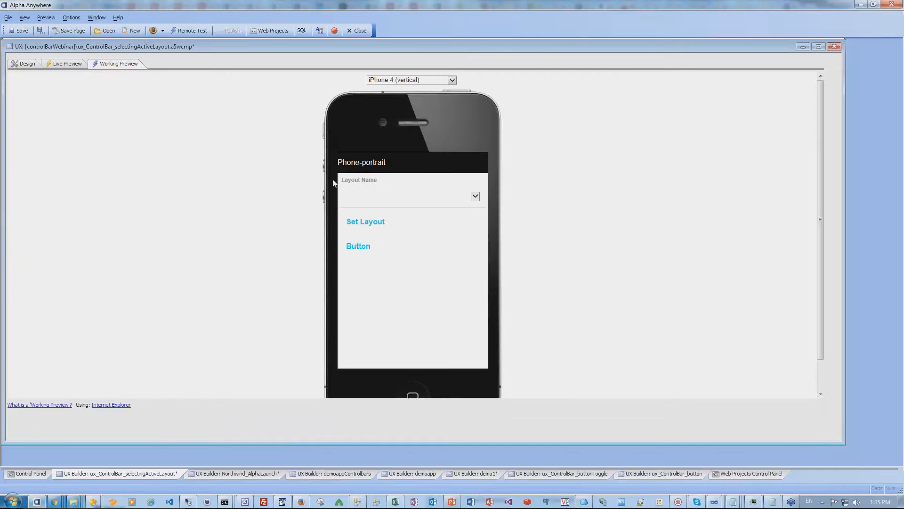
click(476, 196)
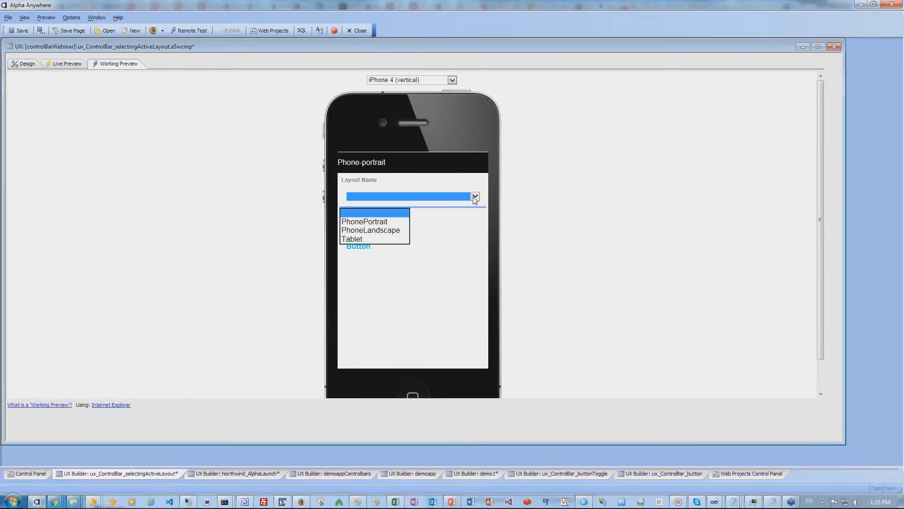
click(355, 237)
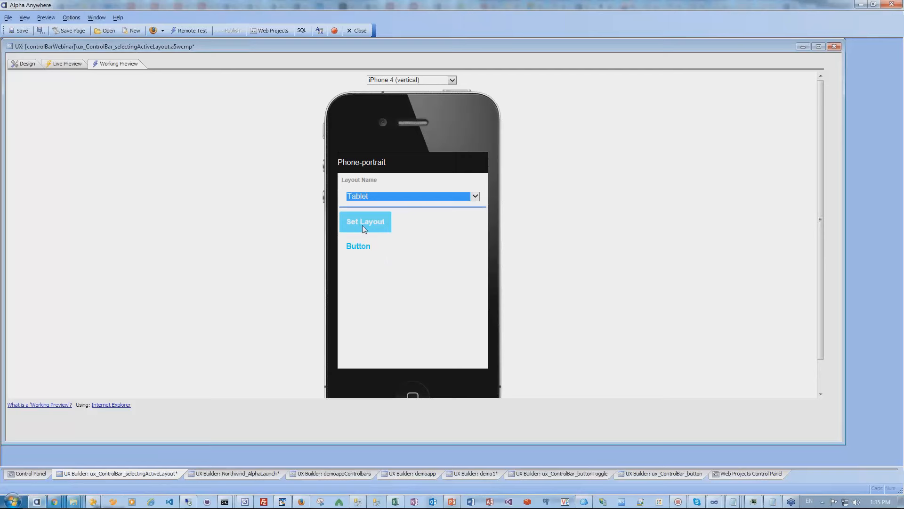
click(362, 225)
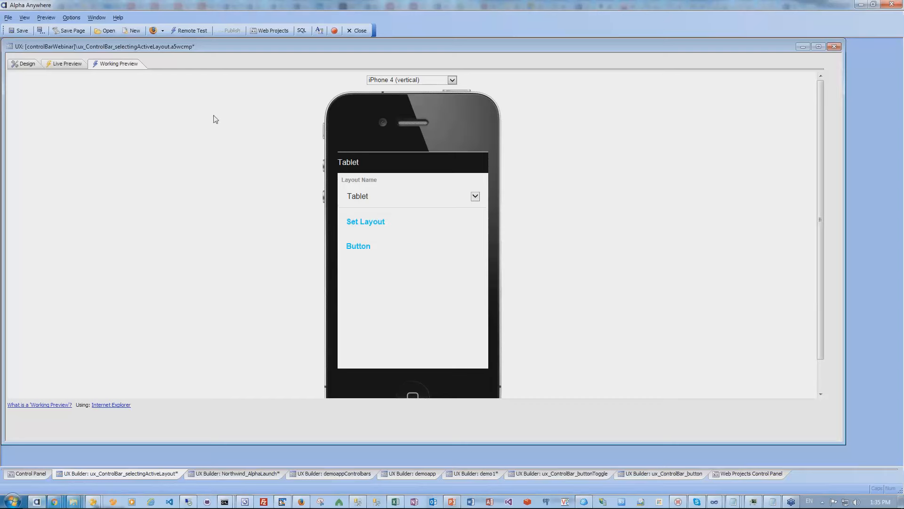
Load the Phone-Tablet rule set into the UX component's responsive layout settings
click(23, 64)
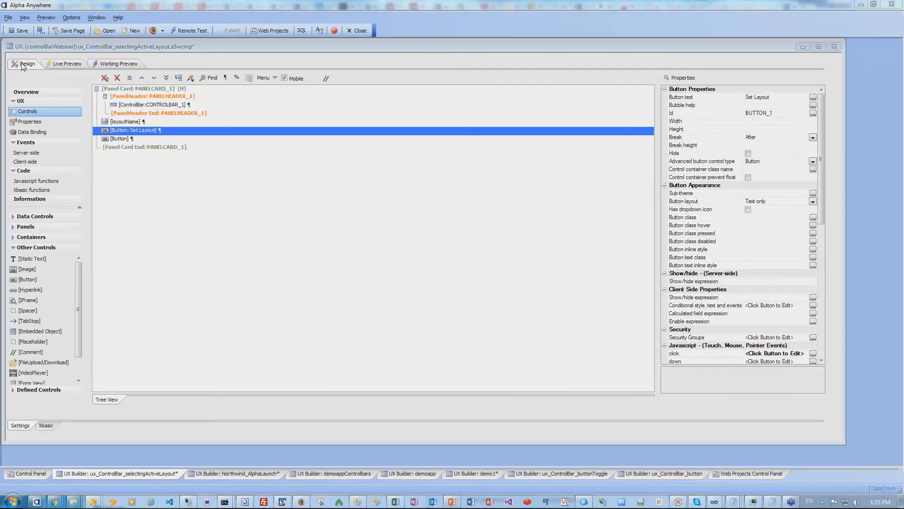
click(27, 123)
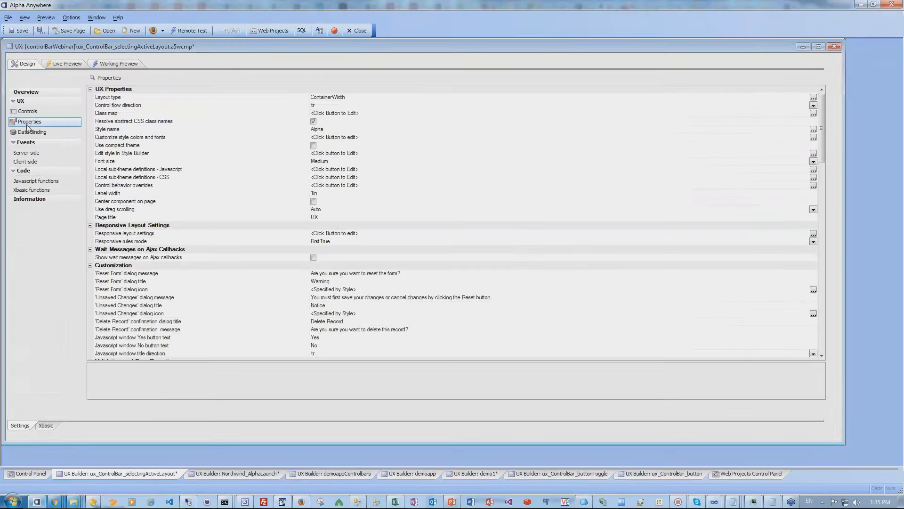
click(154, 234)
double_click(154, 232)
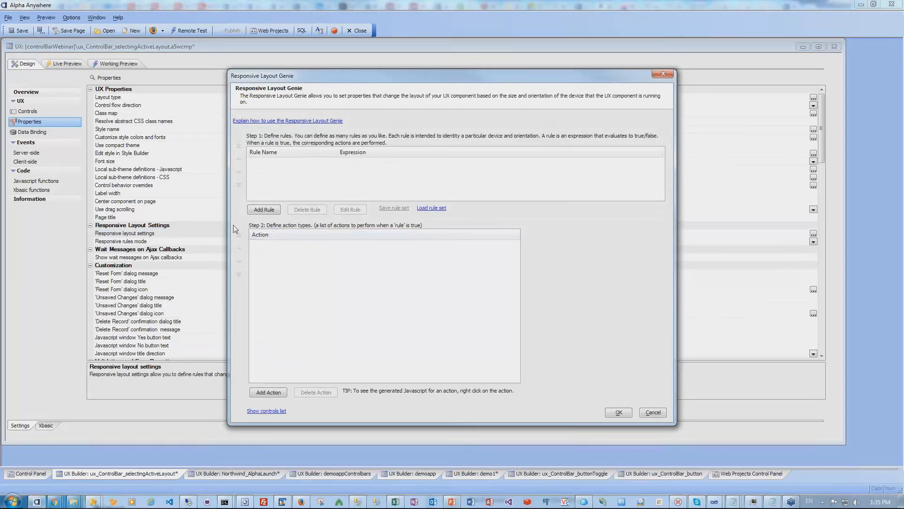
click(431, 208)
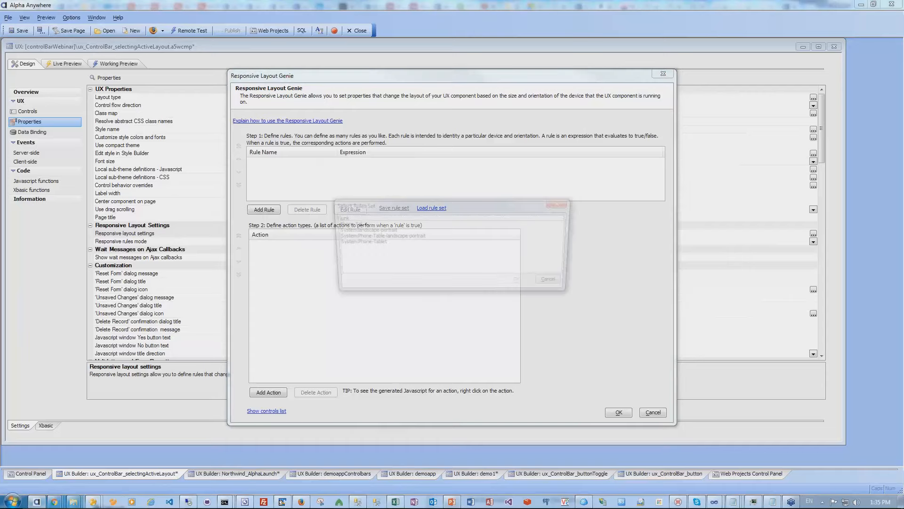
click(350, 224)
click(518, 284)
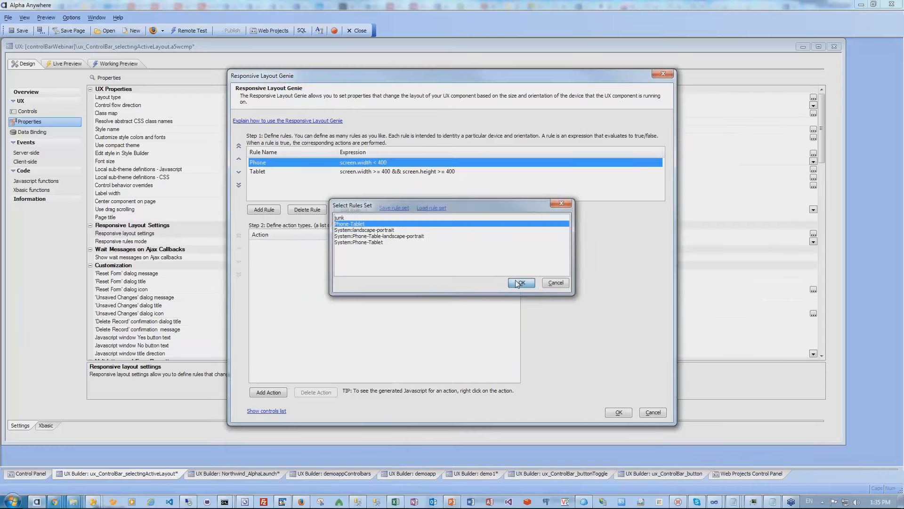
Look up the responsive action 'Select active layout in a ControlBar control' and leave the Responsive Layout Genie without applying anything
click(263, 395)
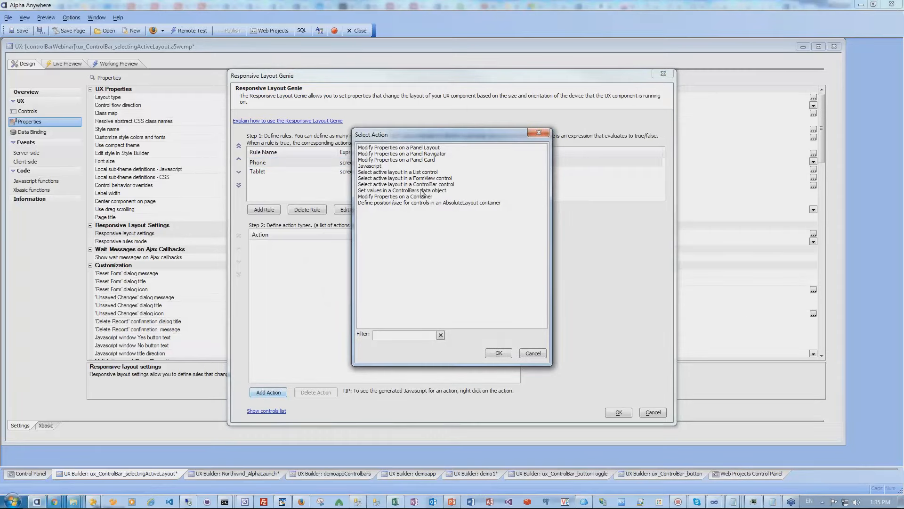
click(400, 185)
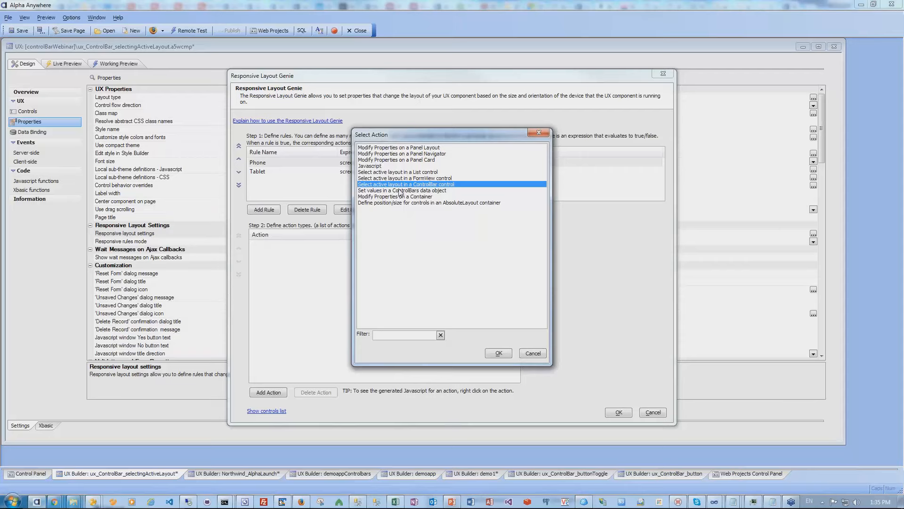
click(535, 353)
click(655, 412)
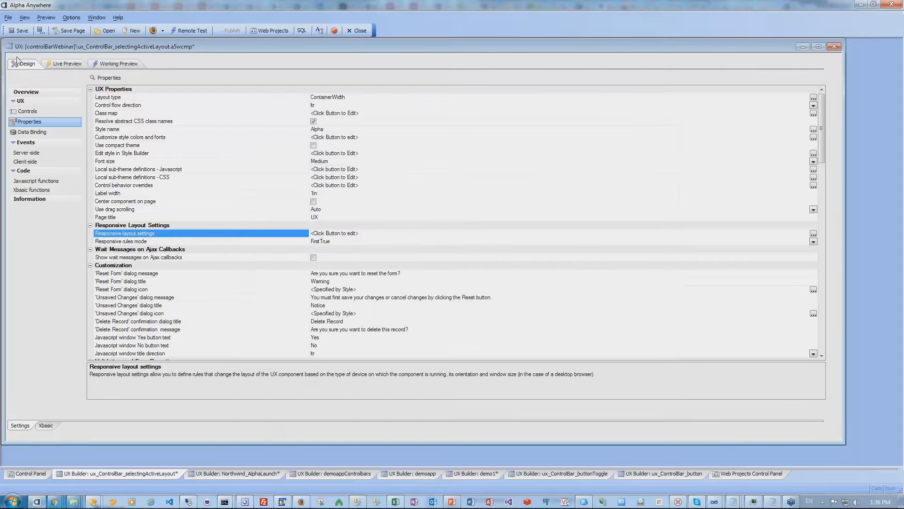
Examine the JavaScript in CONTROLBAR_1's properties that selects the active layout dynamically at run-time
click(31, 113)
click(146, 107)
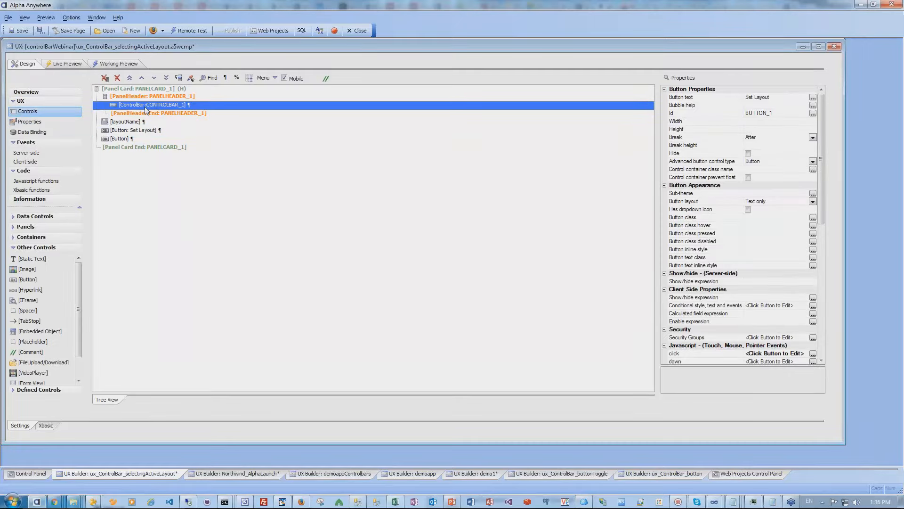
double_click(146, 108)
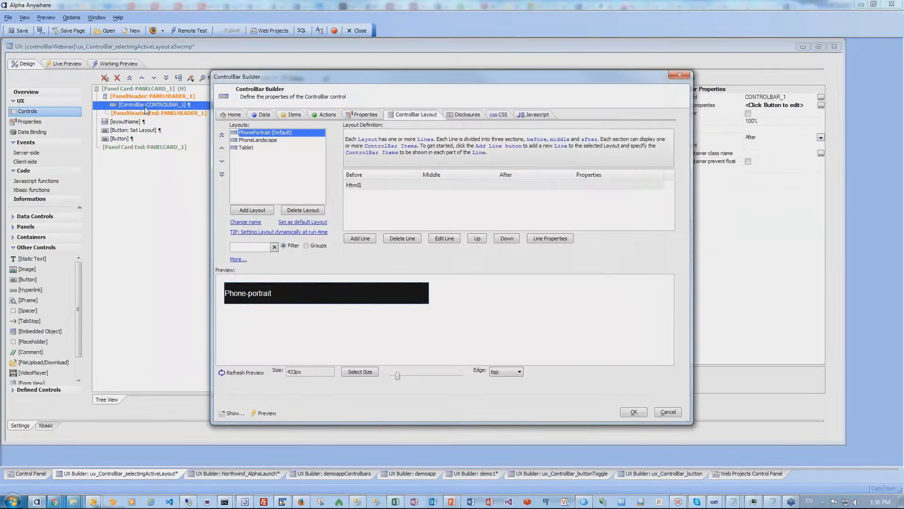
click(368, 116)
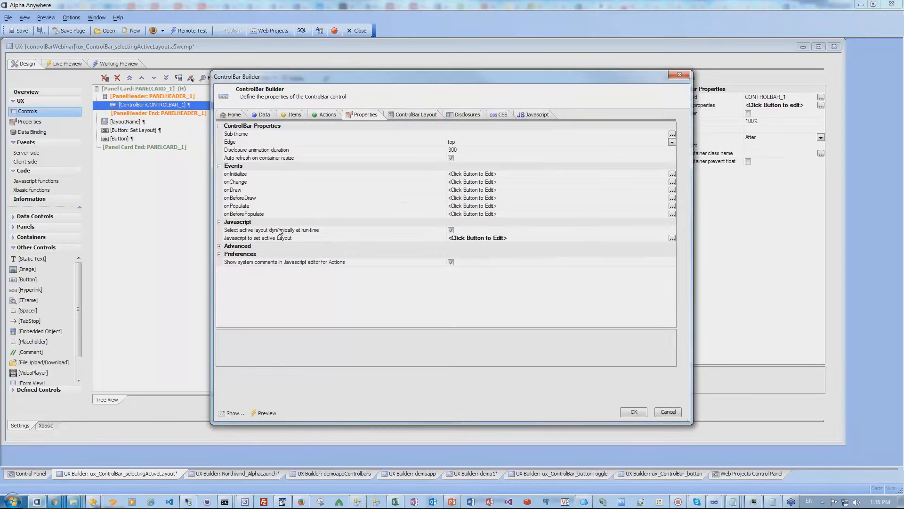
click(301, 238)
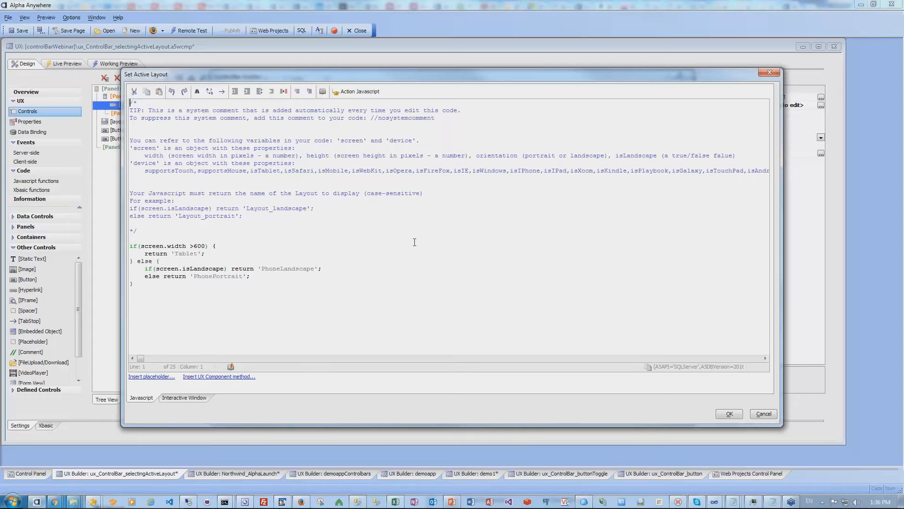
click(770, 72)
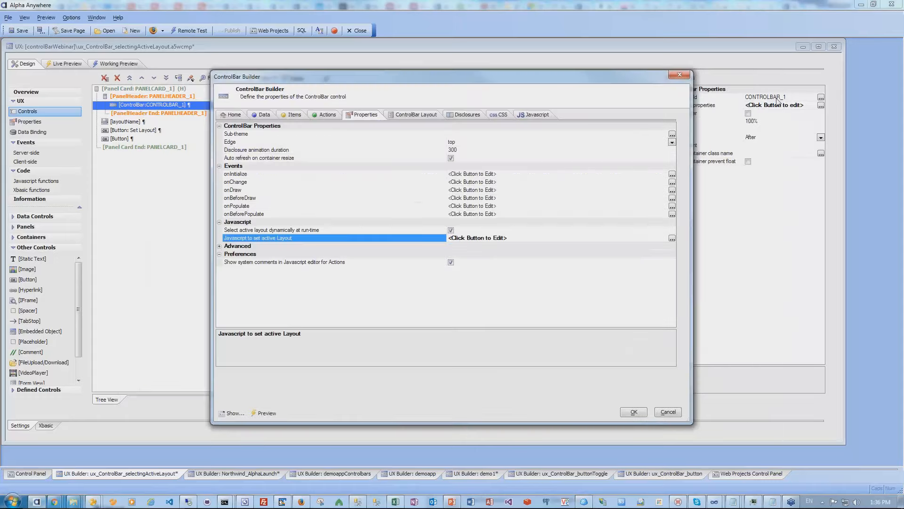
click(633, 413)
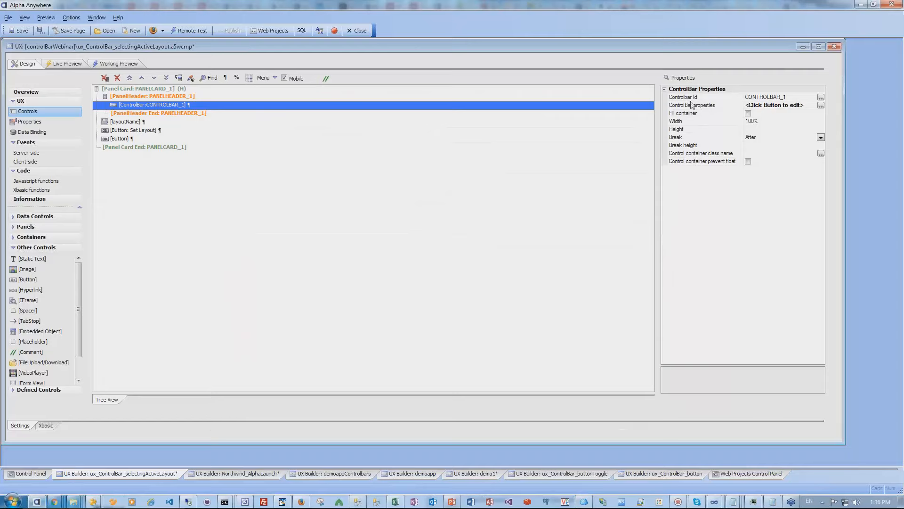
Close ux_ControlBar_selectingActiveLayout without saving and open ux_ControlBar_buttonToggle in its working preview
click(835, 47)
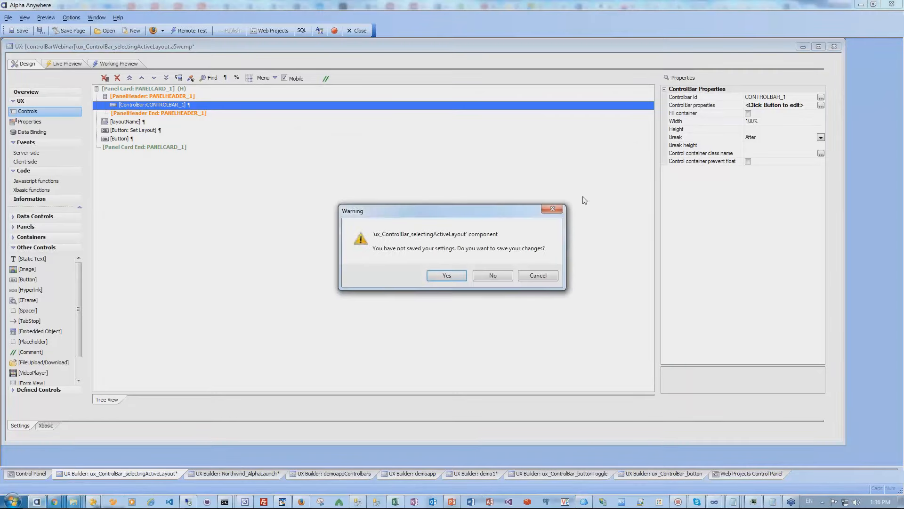
click(484, 275)
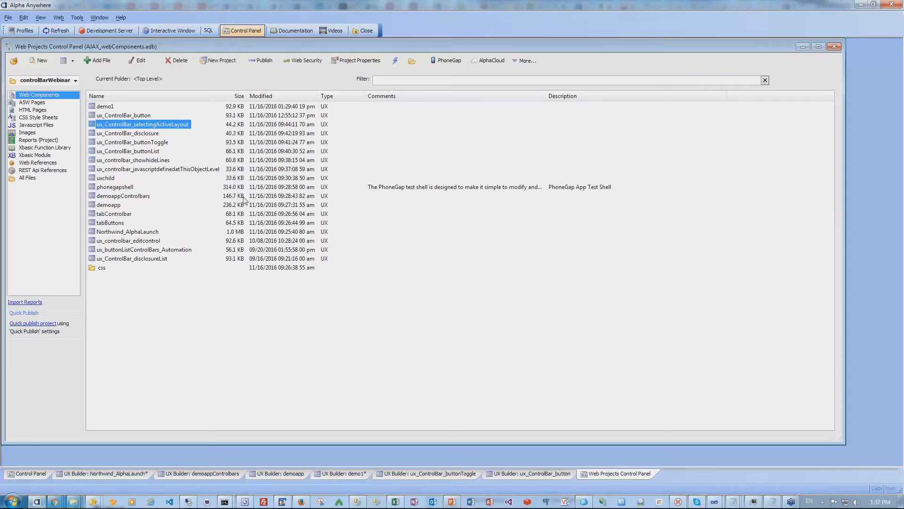
click(134, 143)
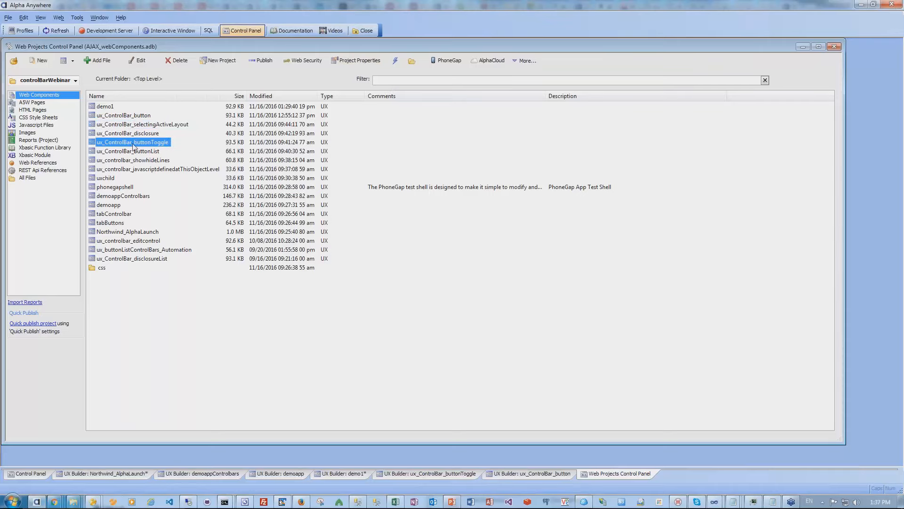
double_click(133, 144)
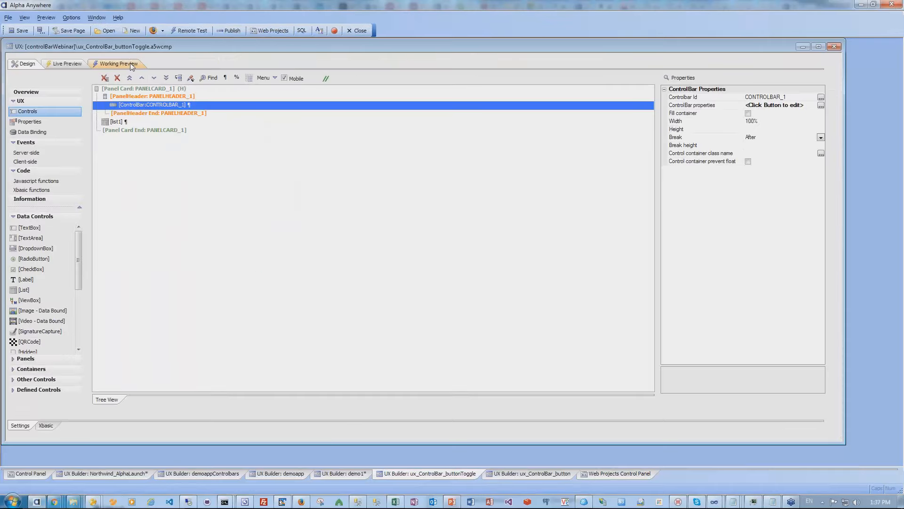
click(115, 64)
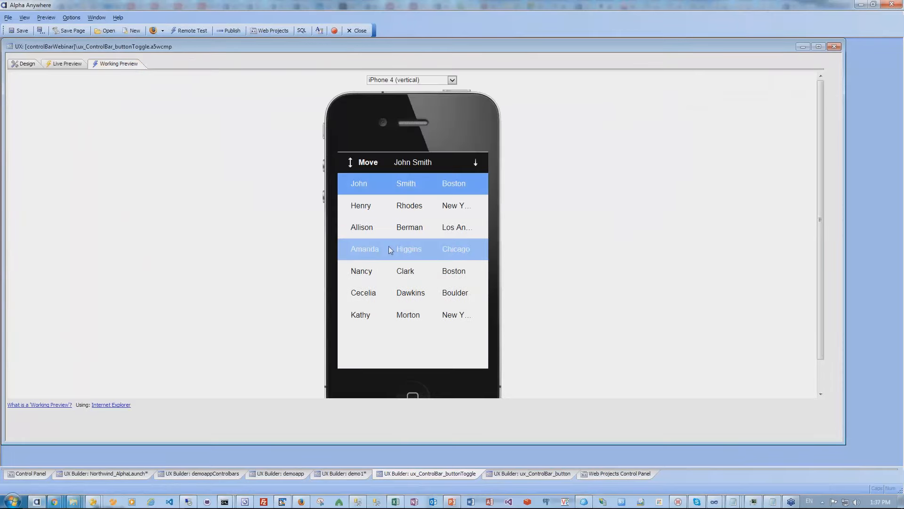
Test the Move button with the downward direction by moving the list selection to the fifth row
click(365, 163)
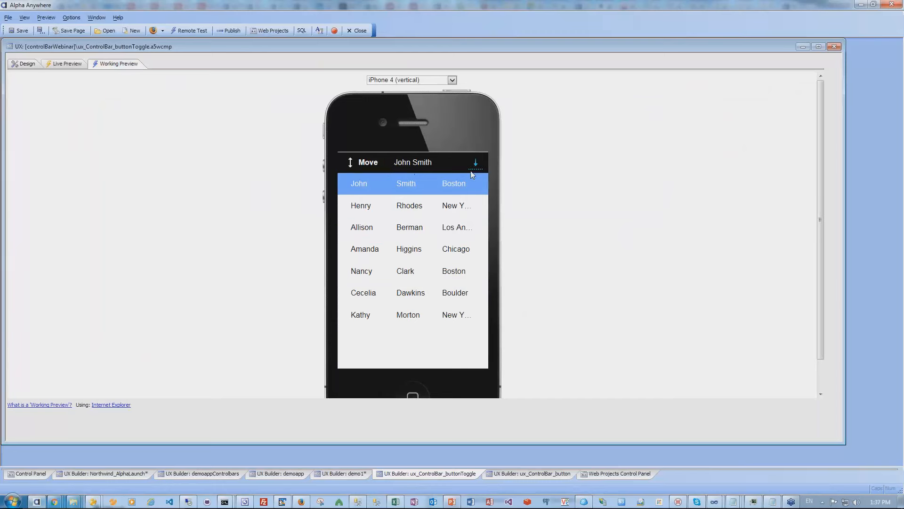
click(363, 162)
click(363, 163)
click(363, 163)
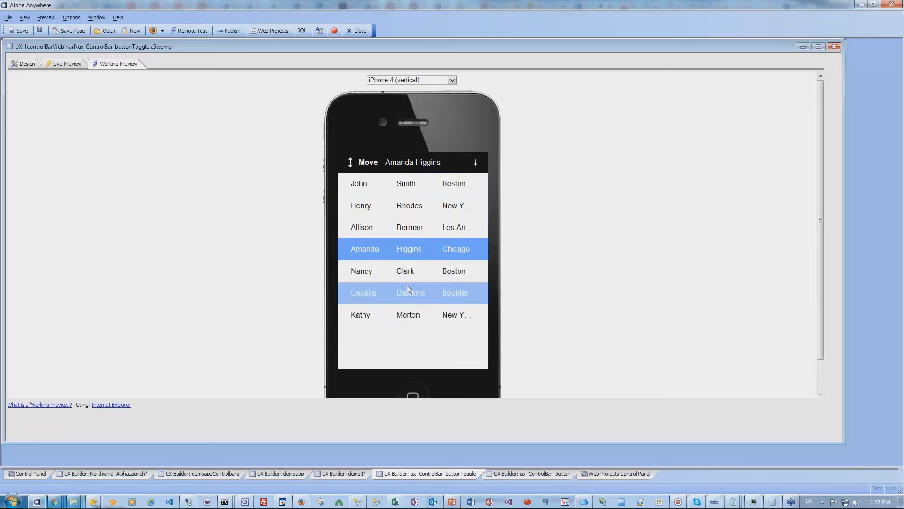
click(358, 162)
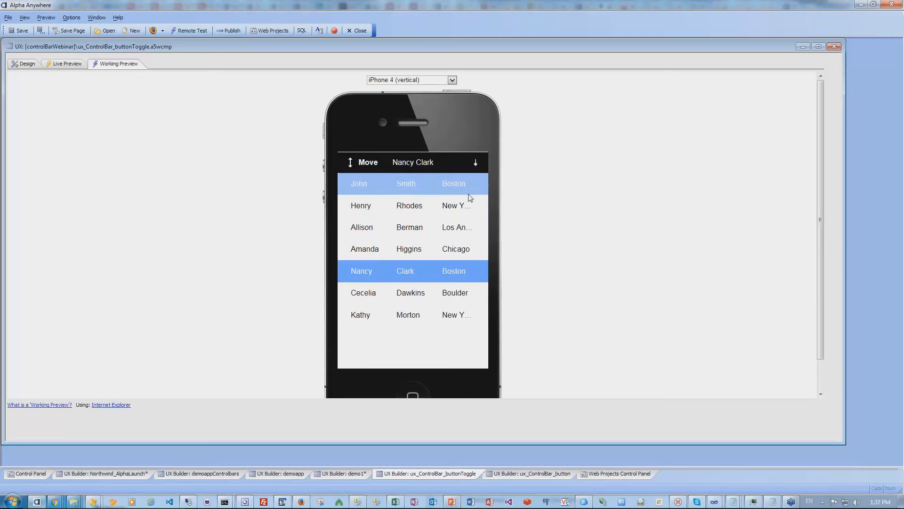
Switch the direction toggle to up and use Move to return the list selection to the first row
click(477, 165)
click(363, 163)
click(363, 163)
click(363, 163)
click(363, 163)
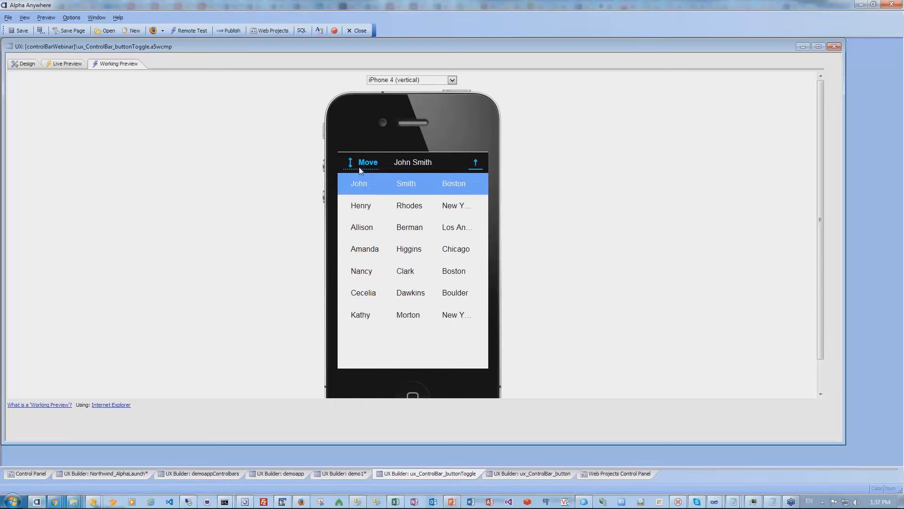
Return to the design and view the Html1 item's properties among the items of CONTROLBAR_1
click(25, 64)
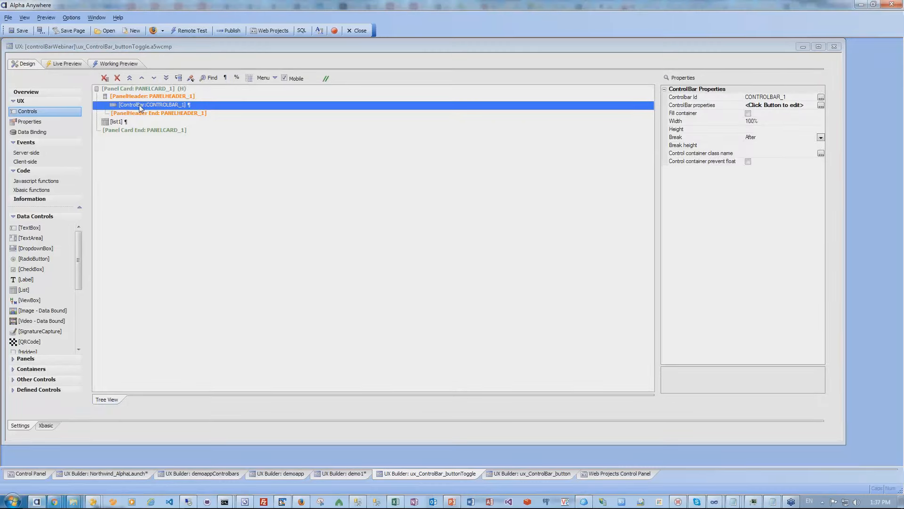
double_click(139, 105)
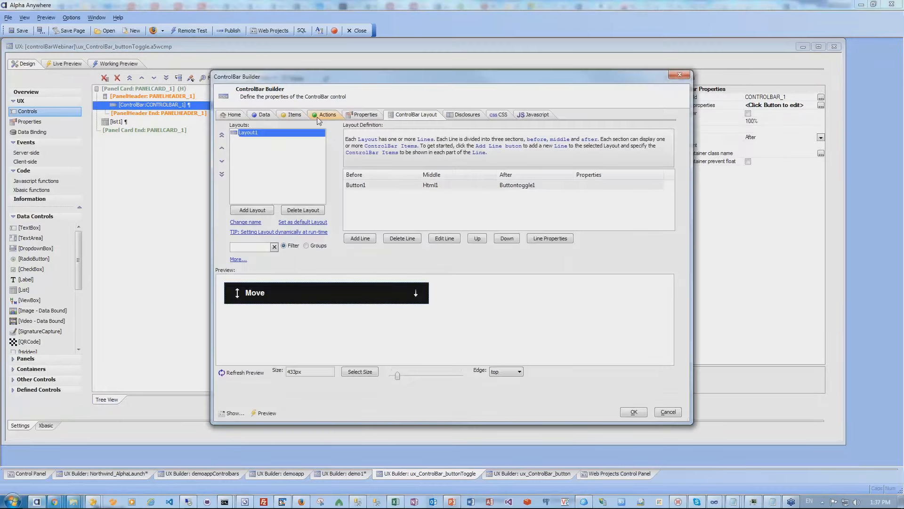
click(289, 116)
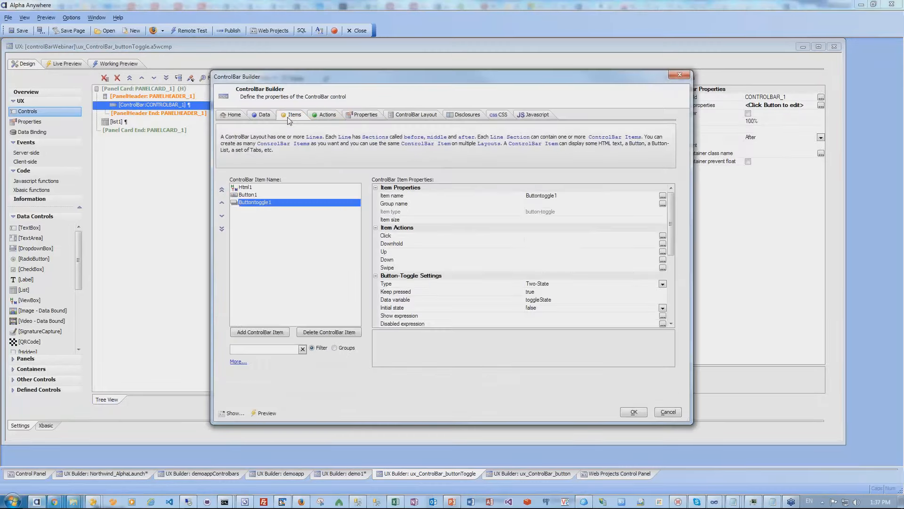
click(248, 190)
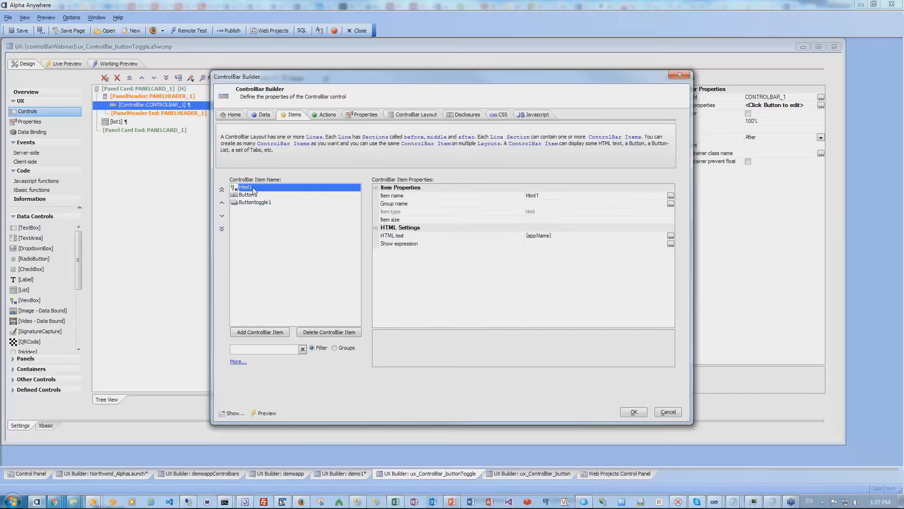
Examine Html1's HTML text and the settings of the appName data item it references, including its watched control and JavaScript
click(450, 235)
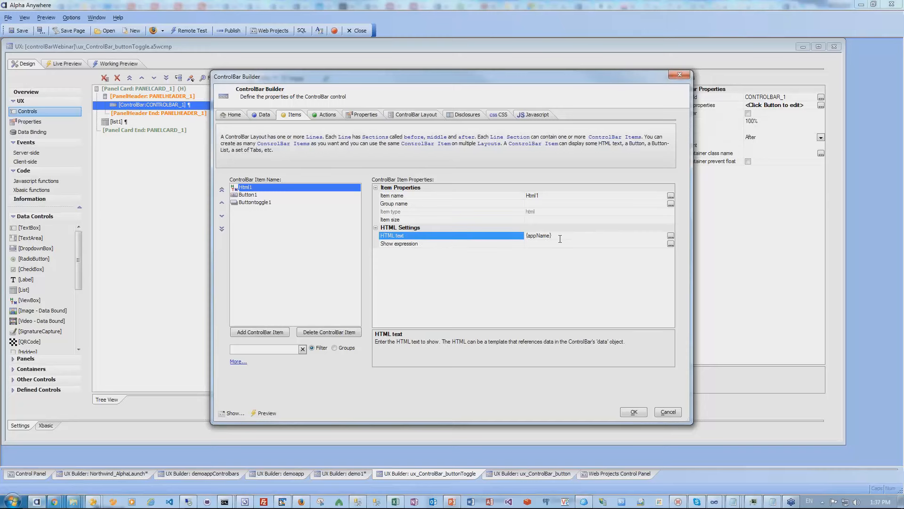
drag(554, 237, 516, 238)
click(258, 115)
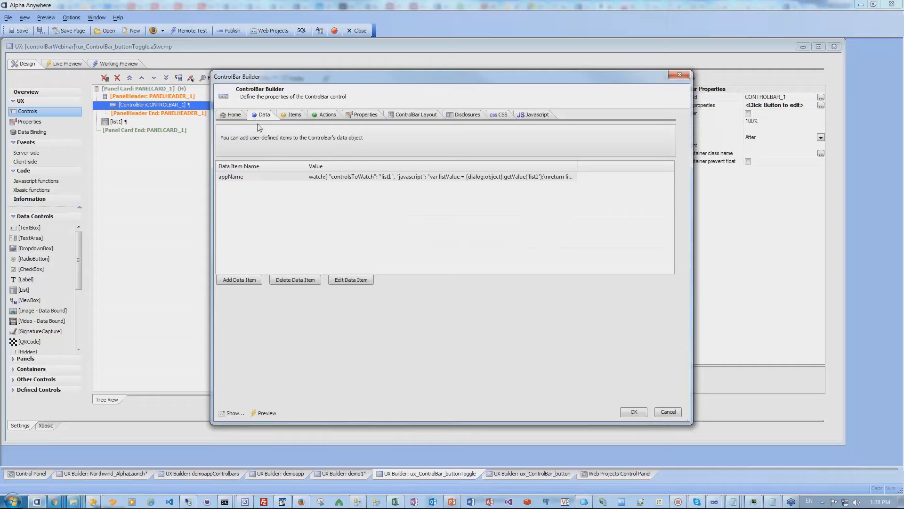
click(235, 177)
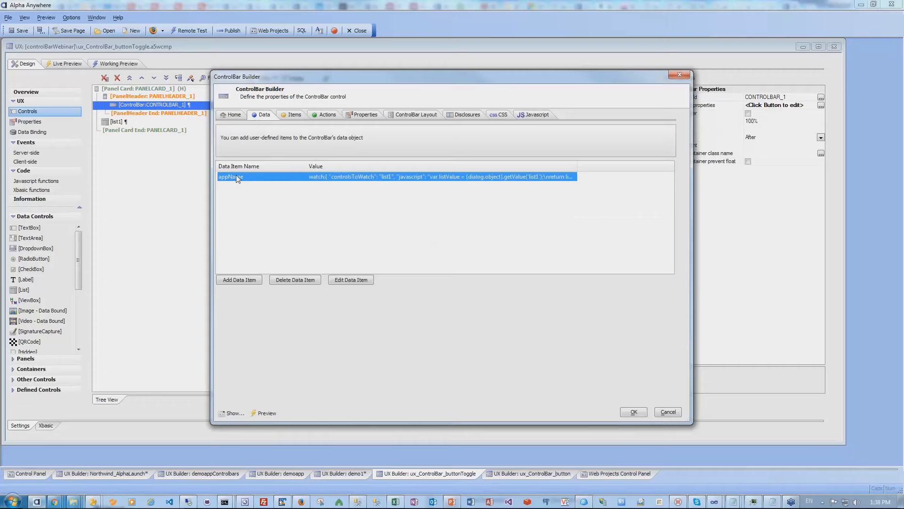
double_click(284, 176)
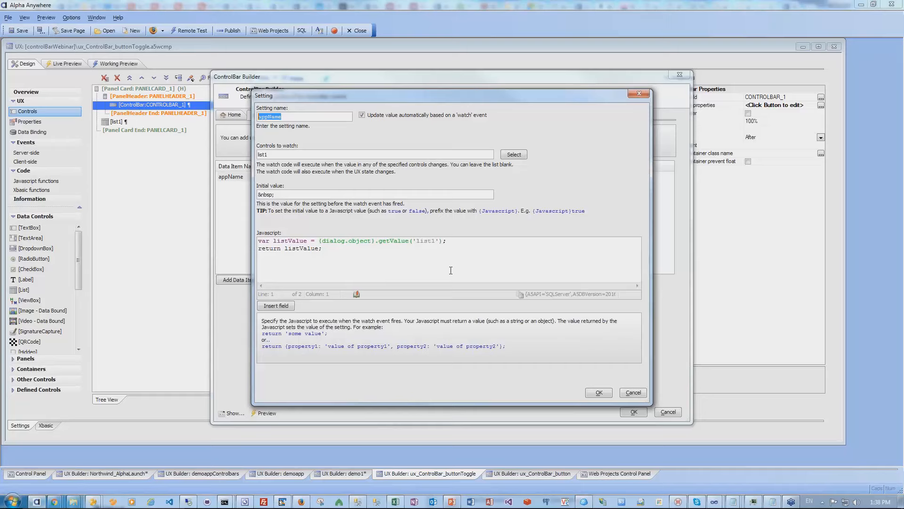
click(598, 393)
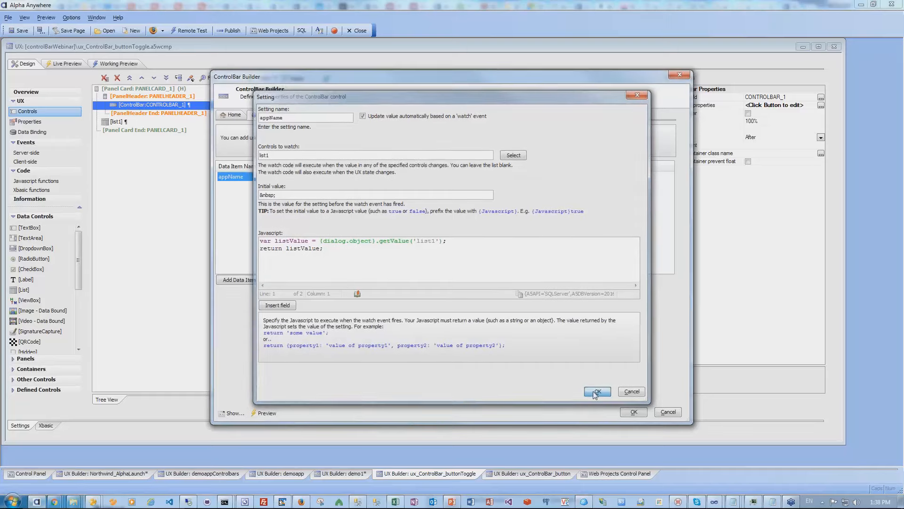
Examine Button1's click action and read the JavaScript of the "next" action it runs
click(294, 114)
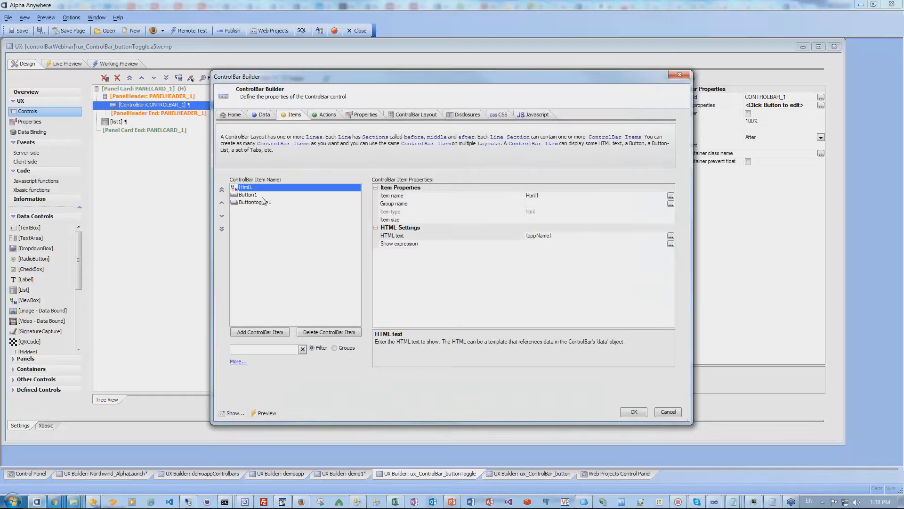
click(247, 196)
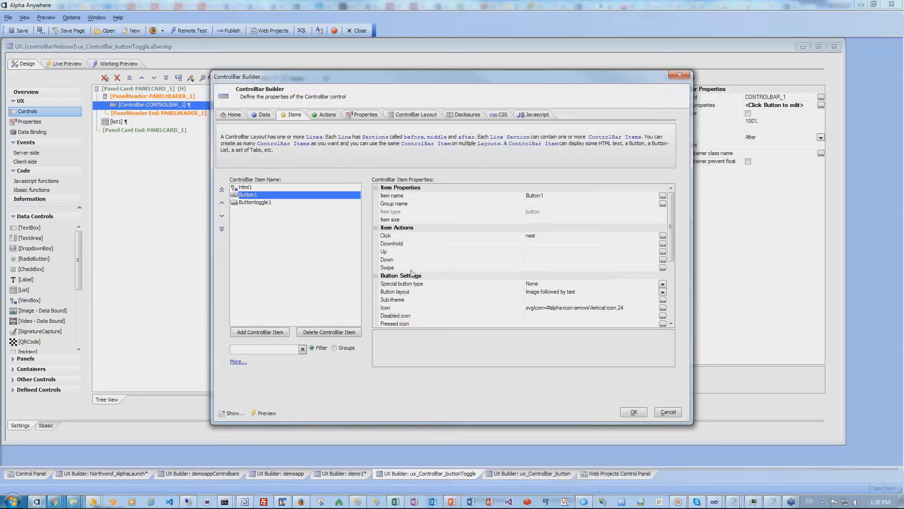
click(448, 236)
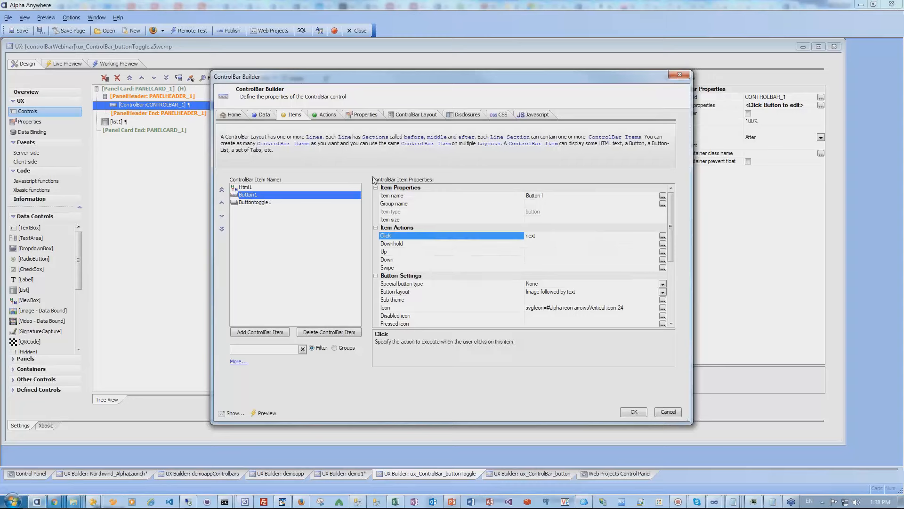
click(324, 115)
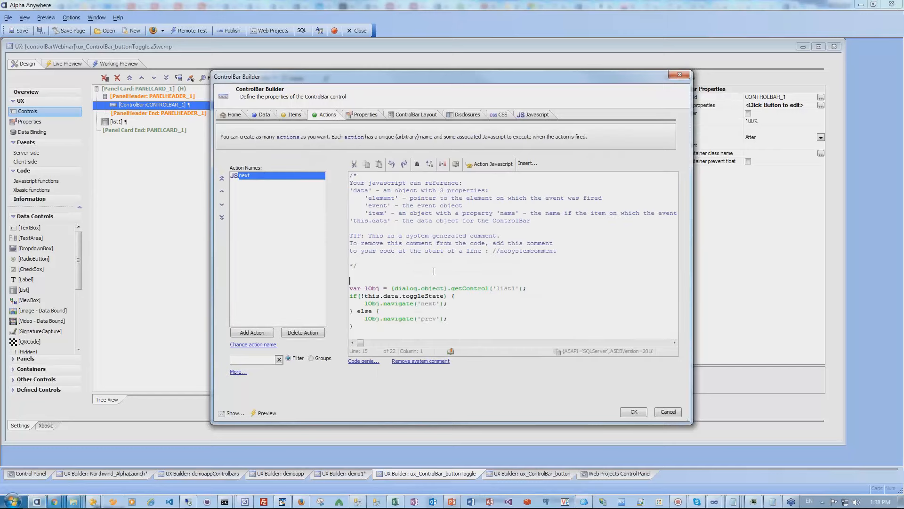
scroll(426, 284, down, 2)
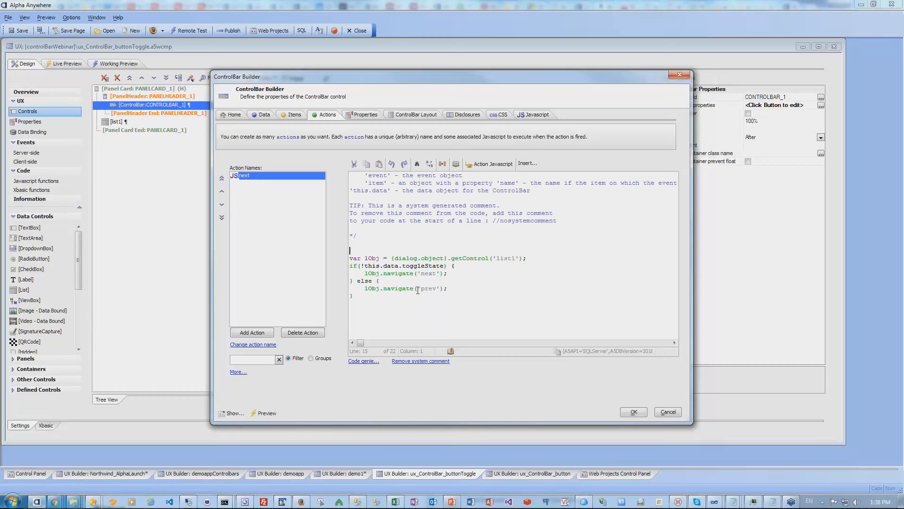
Examine Buttontoggle1's type, keep pressed, data variable and initial state settings
click(289, 115)
click(257, 203)
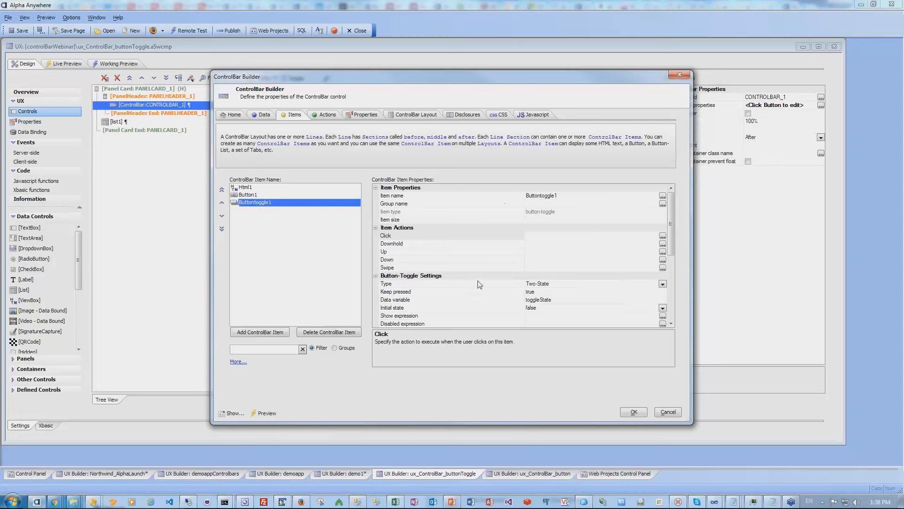
click(448, 287)
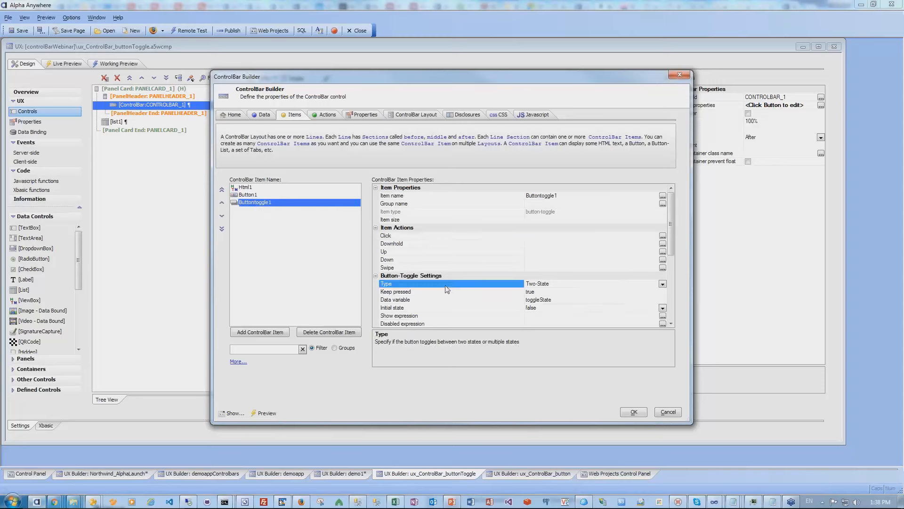
click(270, 203)
click(443, 294)
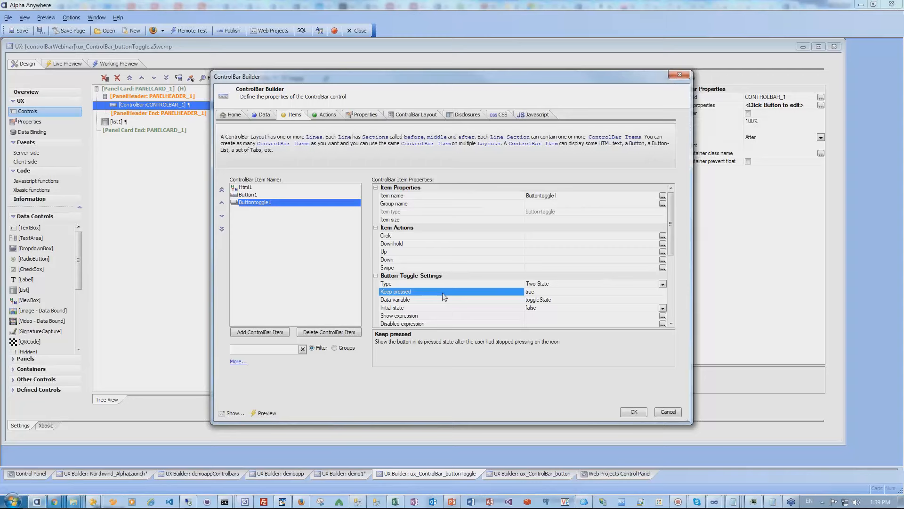
click(417, 299)
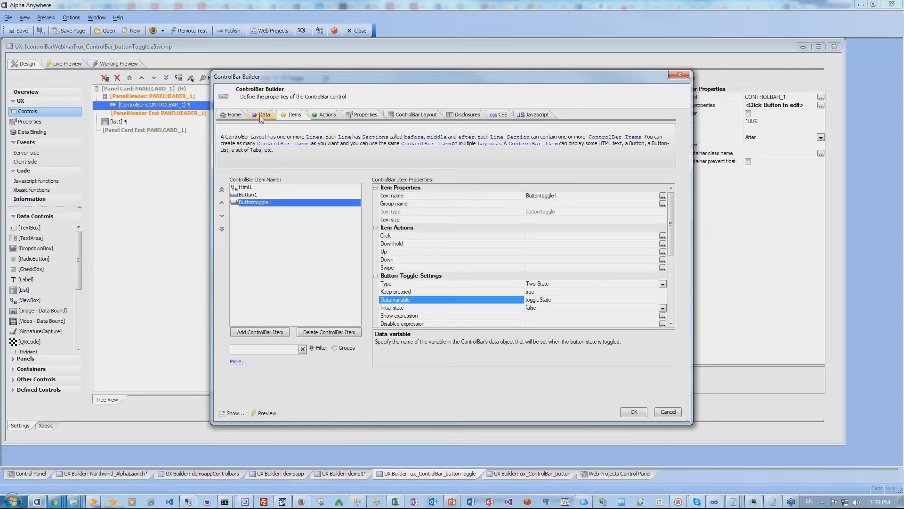
click(513, 310)
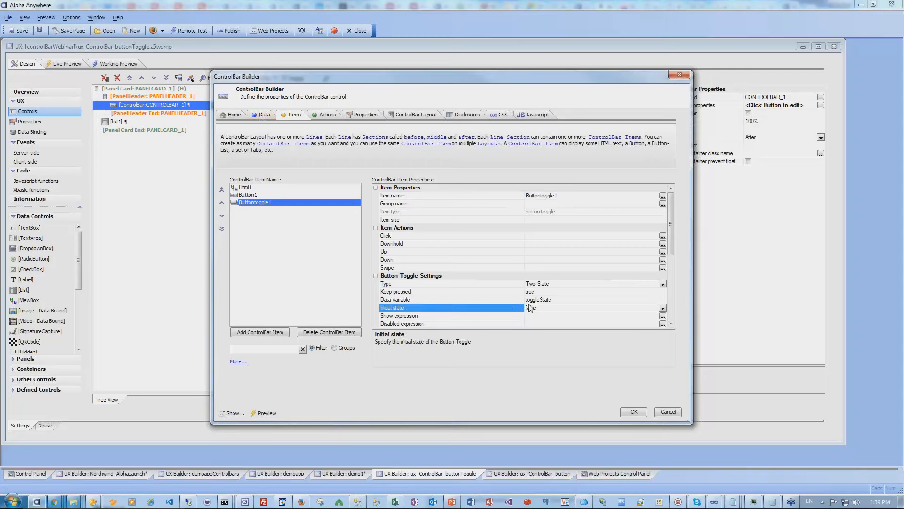
Examine the icon and pressed icon settings of Buttontoggle1
drag(671, 241, 679, 289)
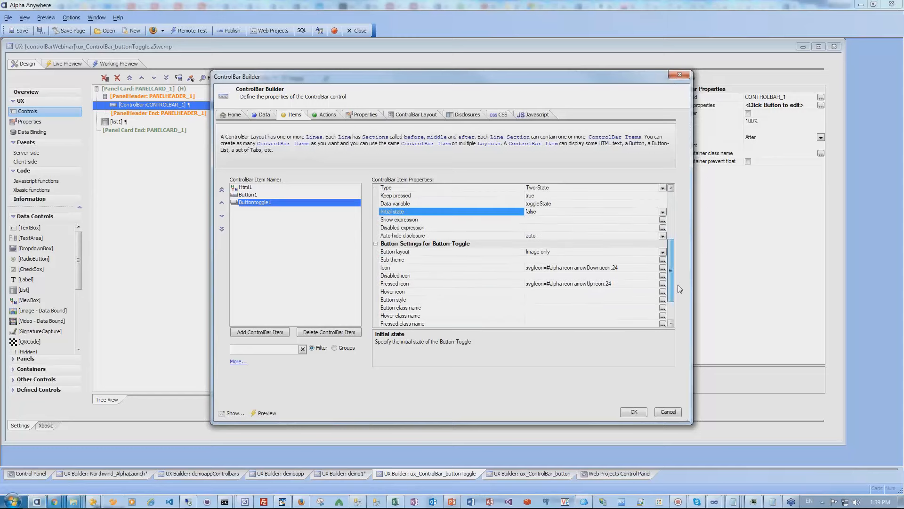
click(411, 268)
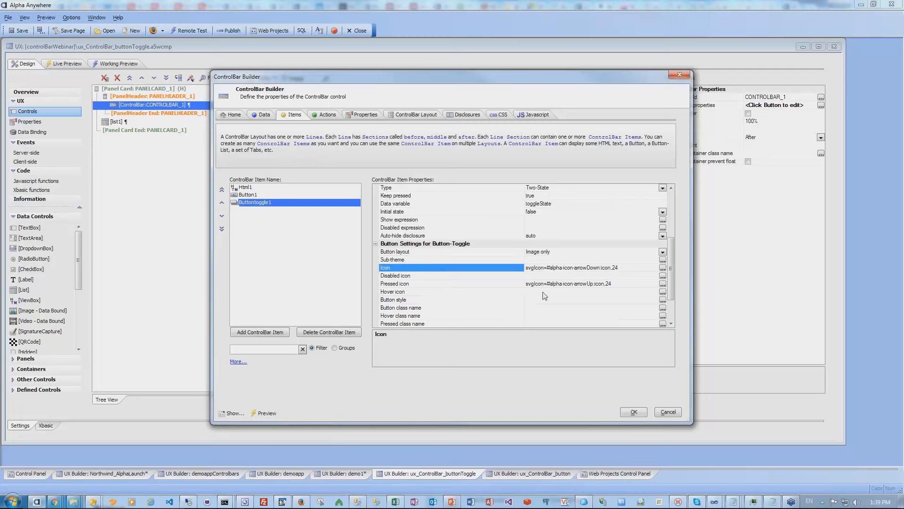
click(523, 285)
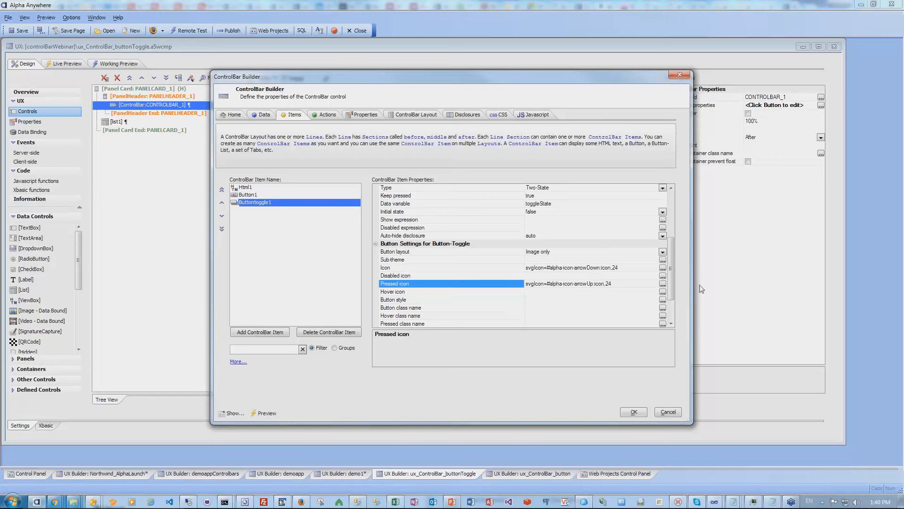
Revisit Buttontoggle1's data variable and find toggleState in the data object of the ControlBar's generated JavaScript
drag(671, 279, 674, 222)
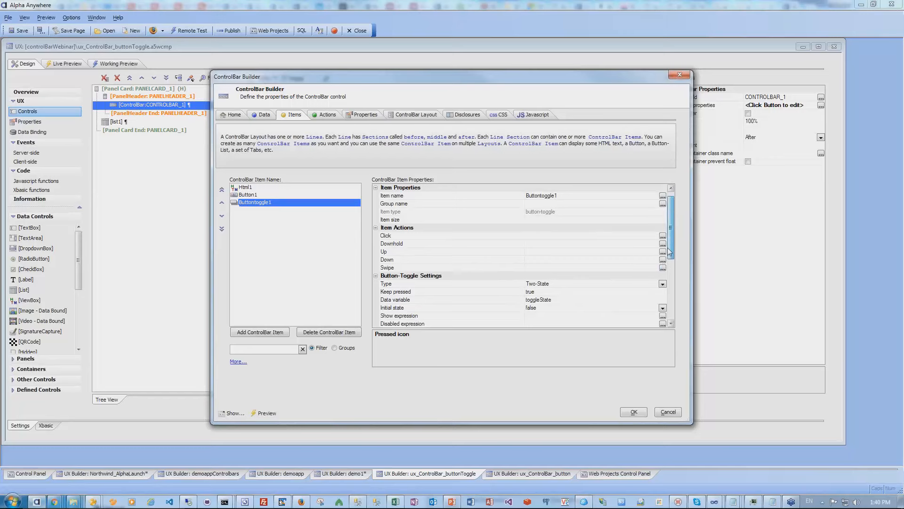
drag(671, 241, 663, 196)
click(497, 299)
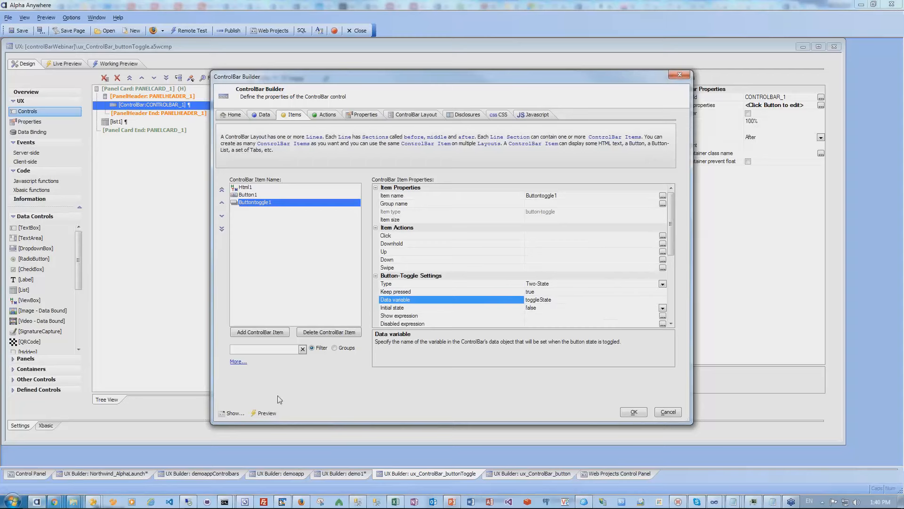
click(232, 413)
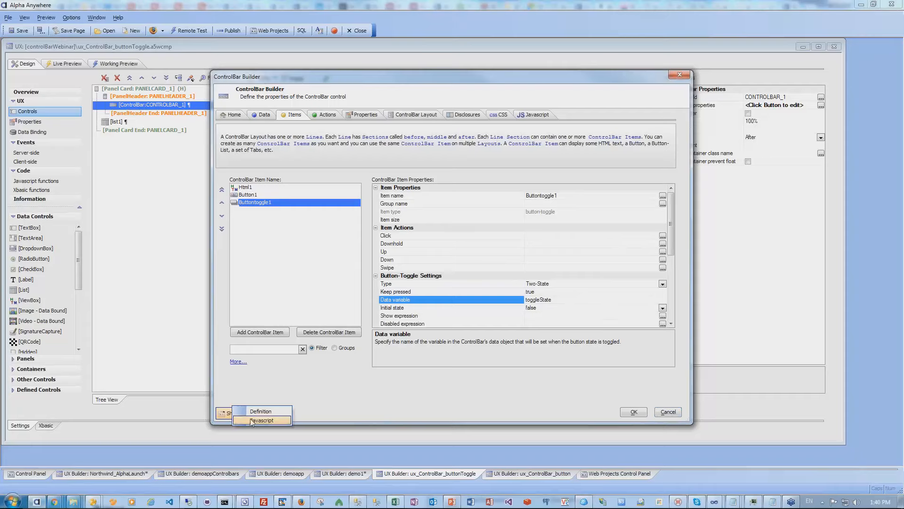
click(253, 419)
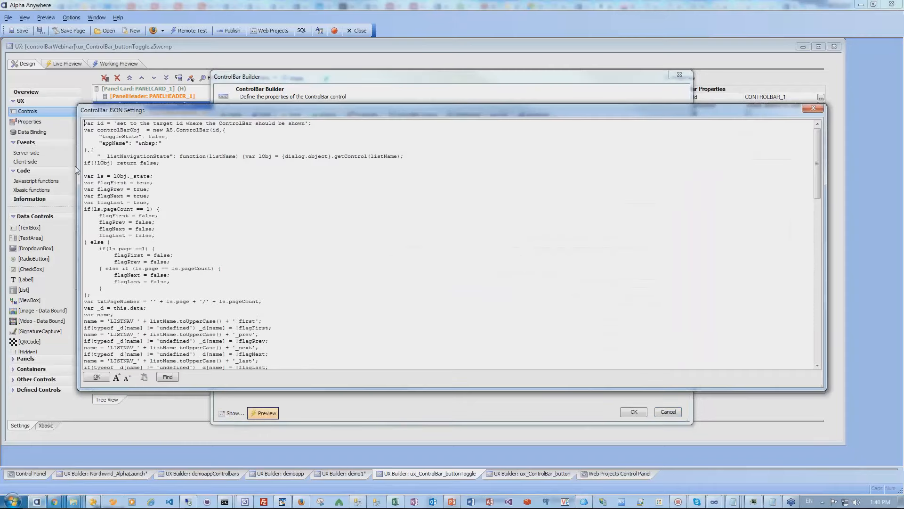
drag(815, 186, 816, 157)
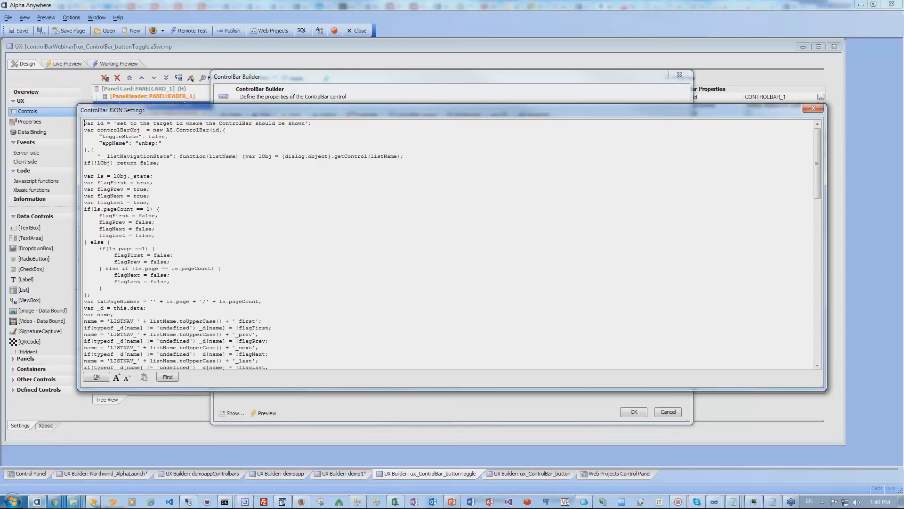
drag(103, 136, 140, 135)
click(813, 111)
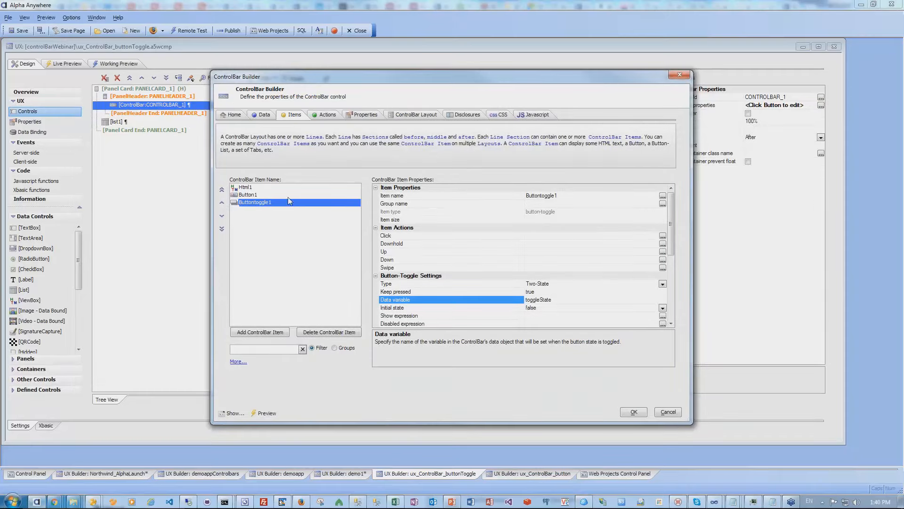
Examine how the "next" action's JavaScript uses this.data.toggleState, and close the ControlBar Builder accepting its settings
click(331, 115)
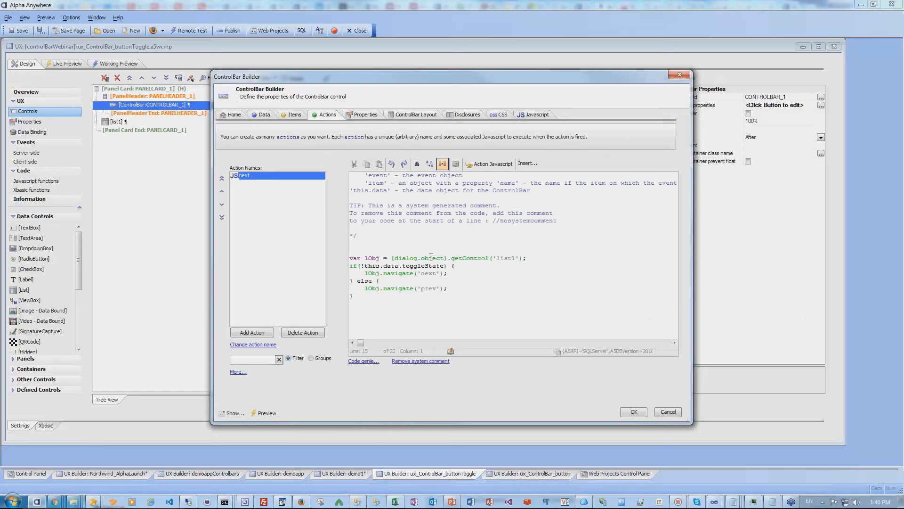
drag(365, 266, 445, 266)
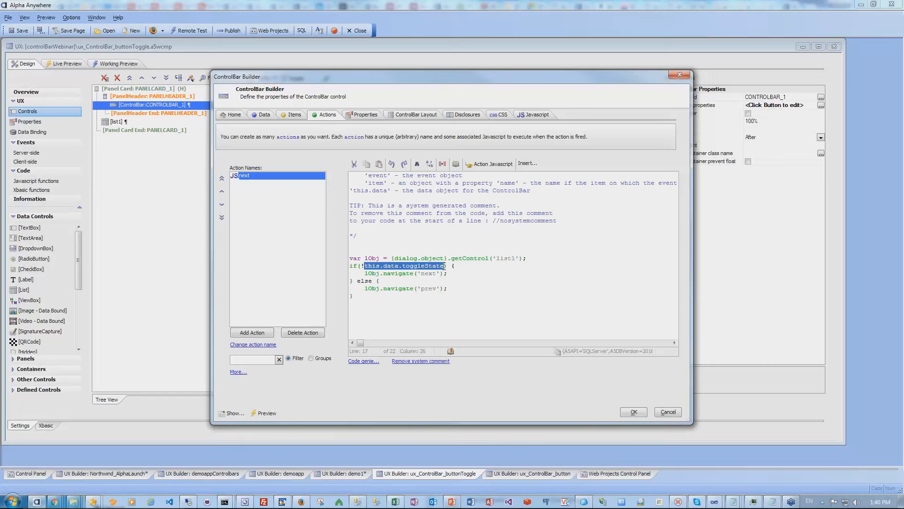
scroll(375, 193, up, 2)
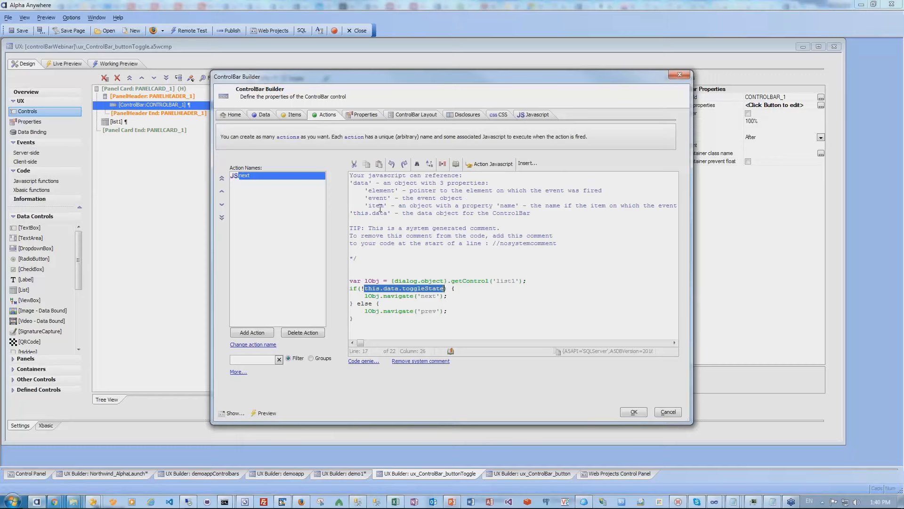
scroll(381, 208, up, 1)
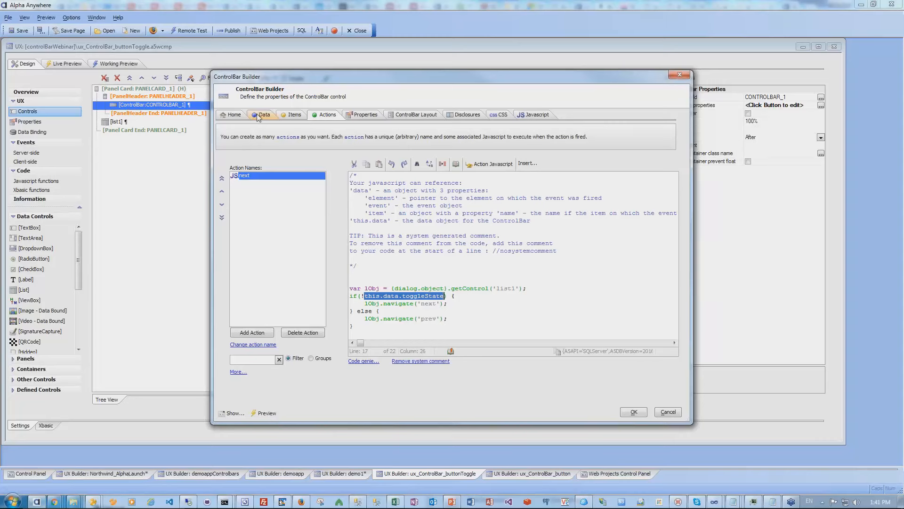
click(634, 412)
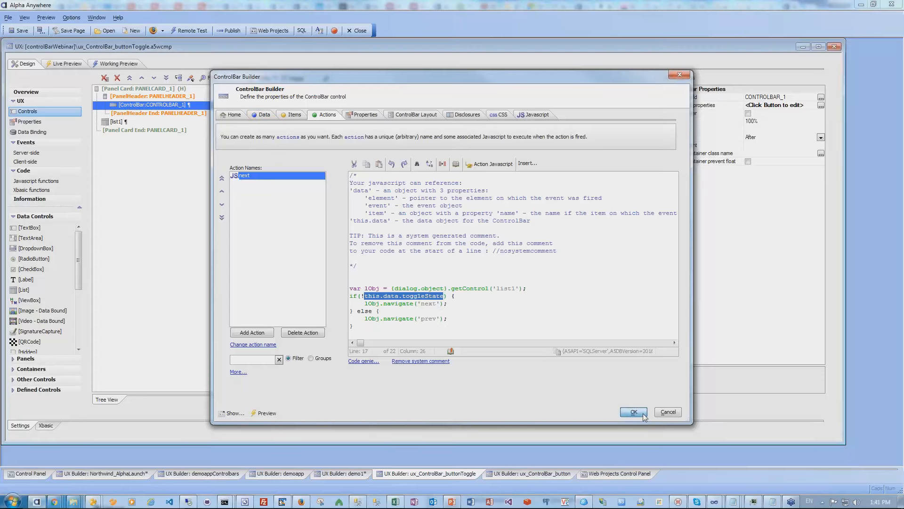
In the working preview, select the fourth list row and test Move with the upward direction
click(118, 63)
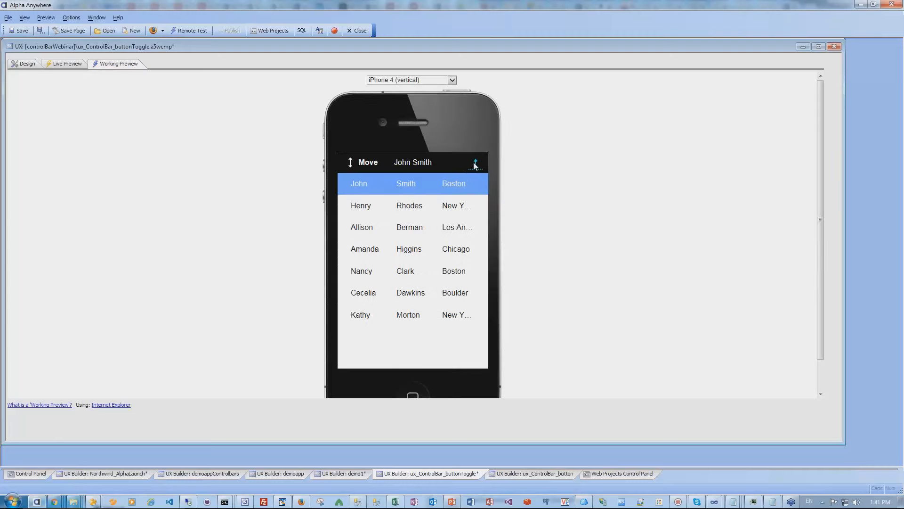
click(376, 245)
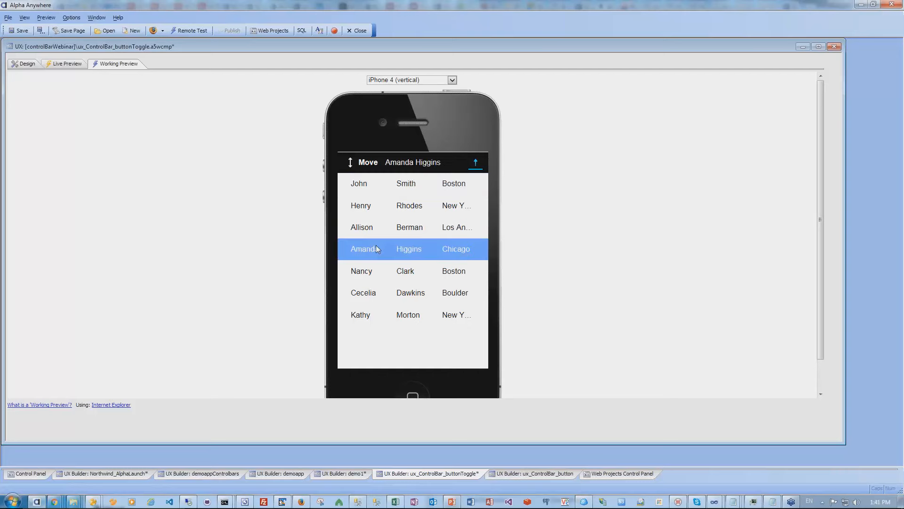
click(365, 162)
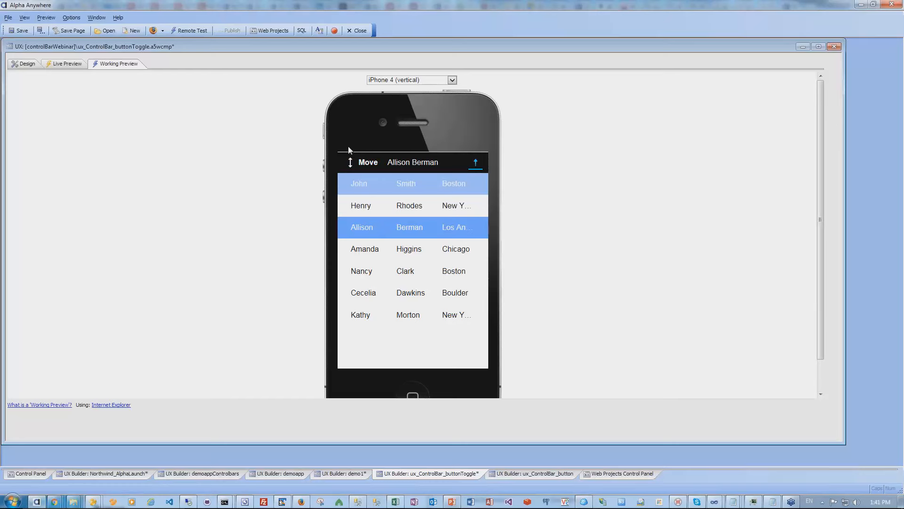
Close ux_ControlBar_buttonToggle saving its changes and open ux_ControlBar_buttonList for editing
double_click(8, 46)
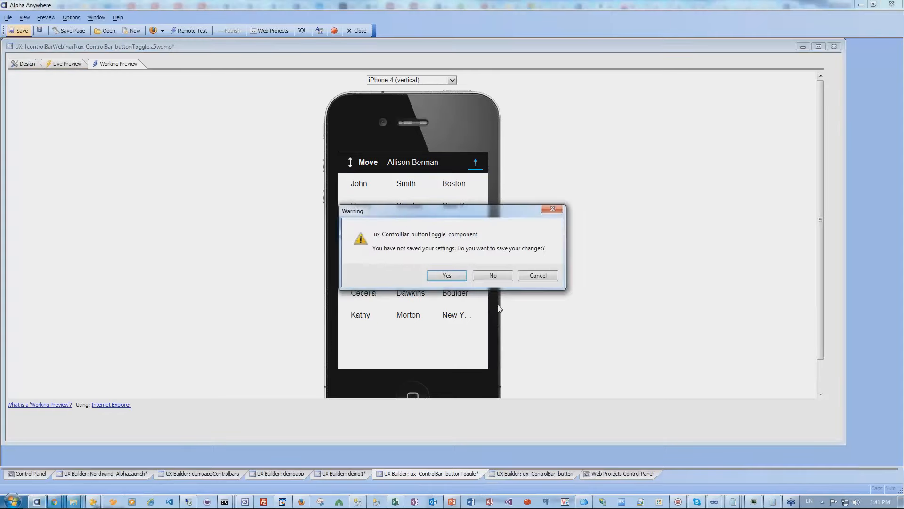
click(447, 277)
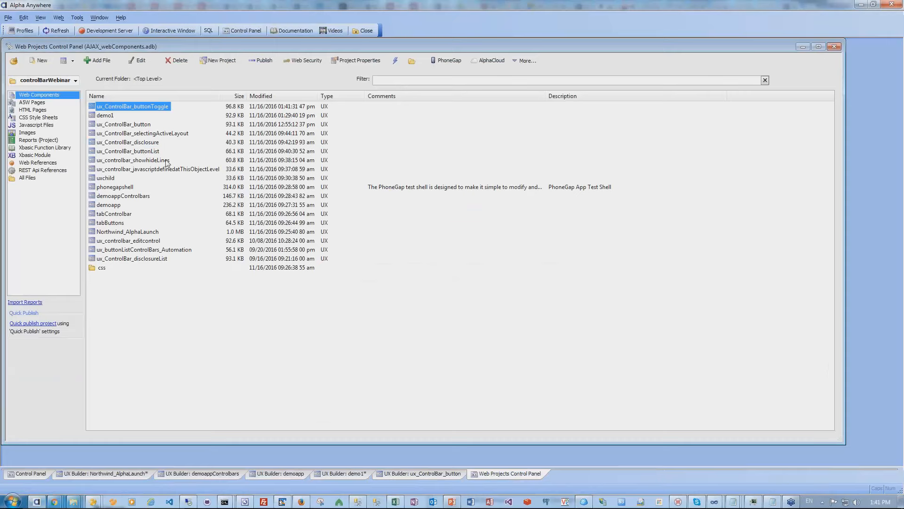
double_click(129, 151)
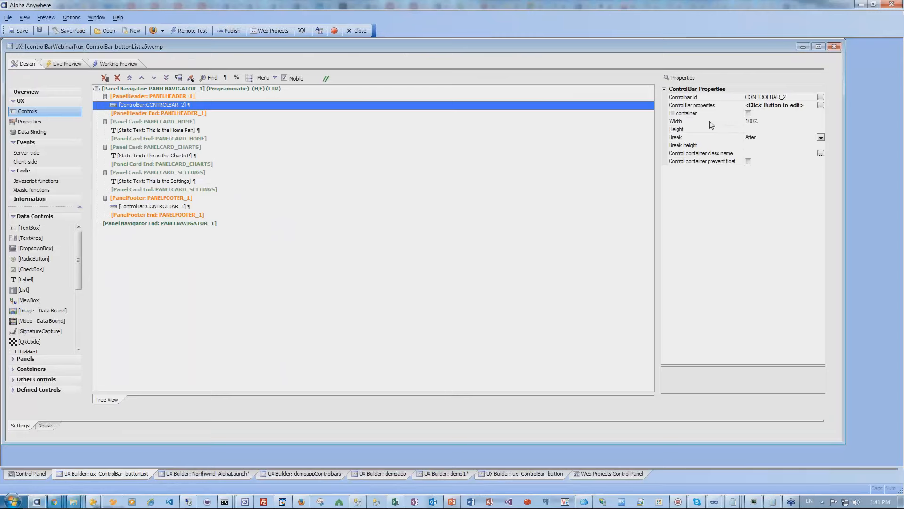
Run the working preview of ux_ControlBar_buttonList and switch between the Home, Charts and Settings panels with the footer buttons
click(125, 64)
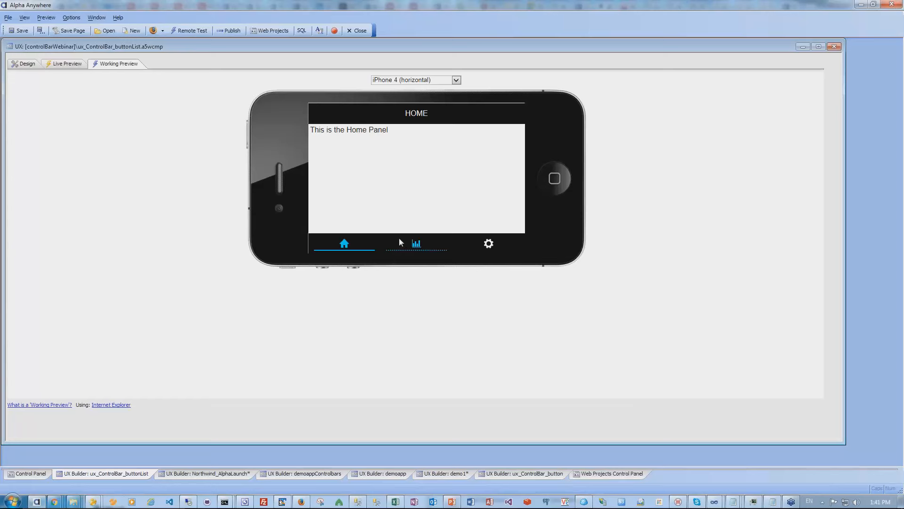
click(417, 243)
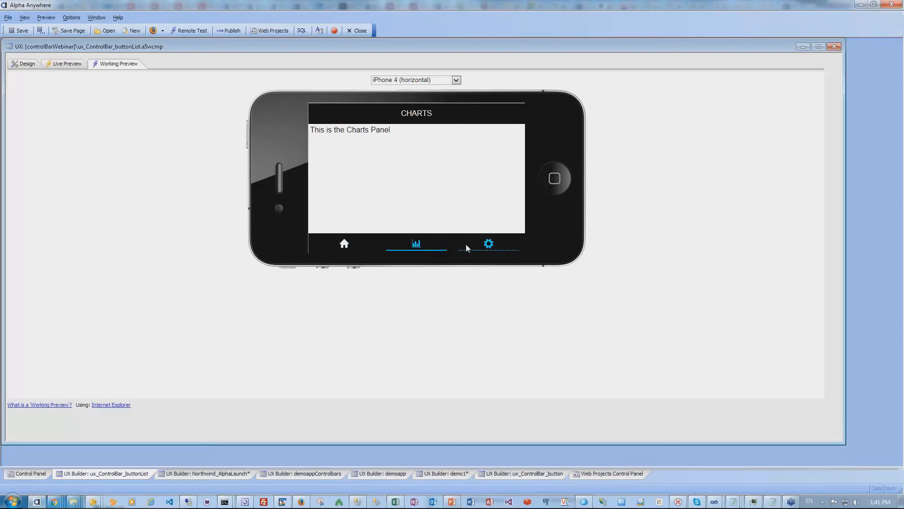
click(490, 244)
click(344, 244)
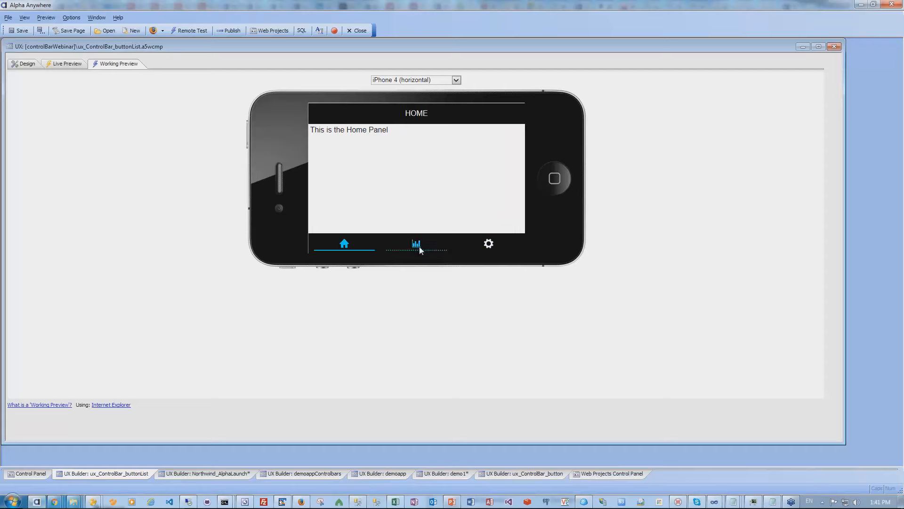
click(416, 244)
click(487, 249)
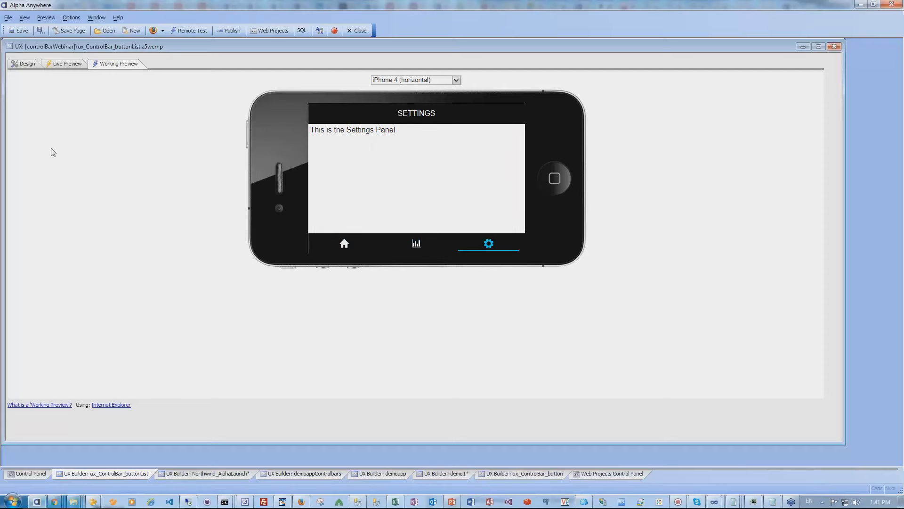
Return to the design and inspect the Html1 item of the header's CONTROLBAR_2 in the ControlBar Builder, then accept its settings
click(25, 68)
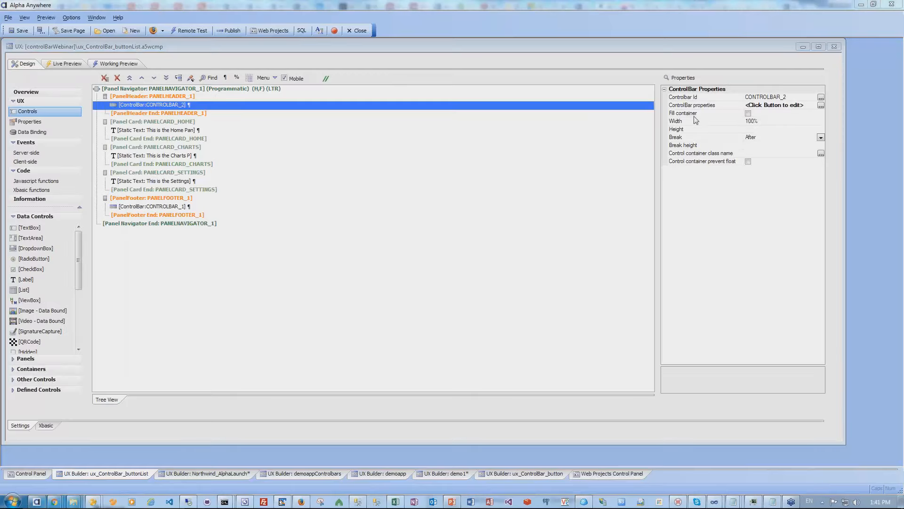
click(682, 107)
double_click(683, 107)
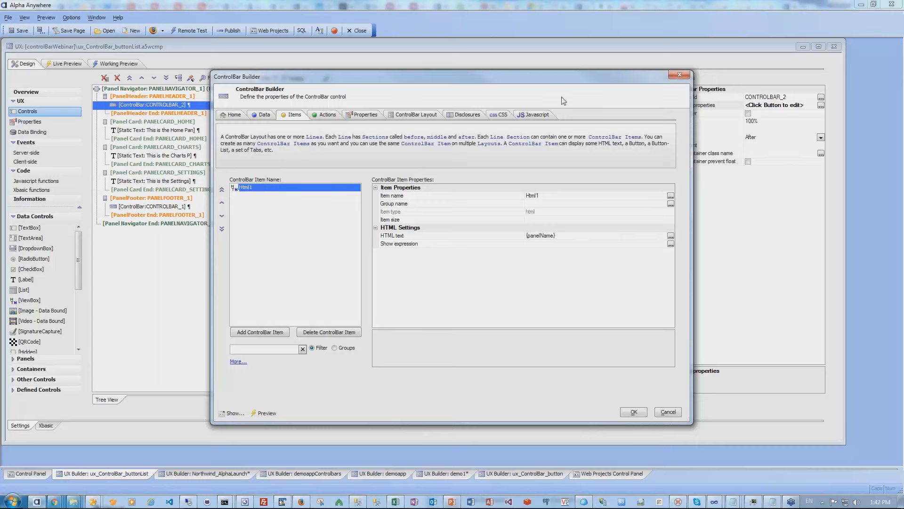
click(629, 412)
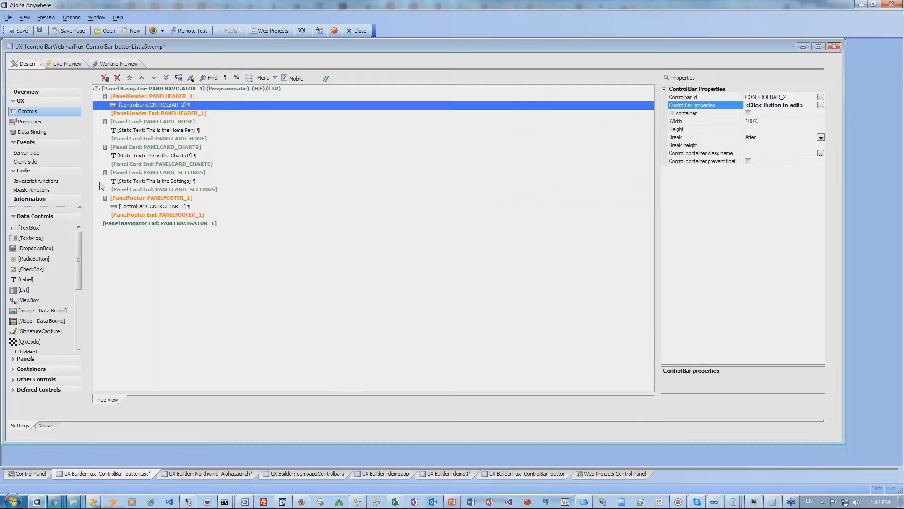
Review the Home, Charts and Settings button definitions and variable names in the button-list settings of Buttonlist1 in the footer's CONTROLBAR_1
click(149, 207)
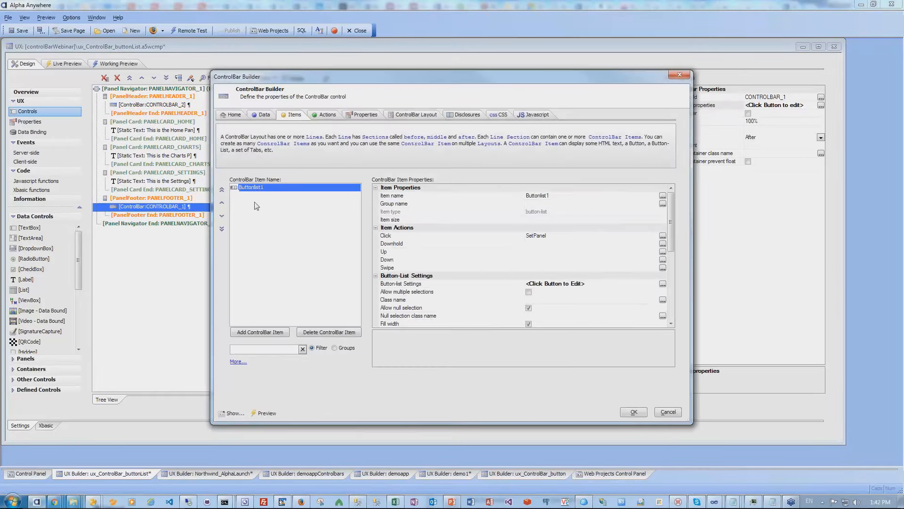
click(416, 284)
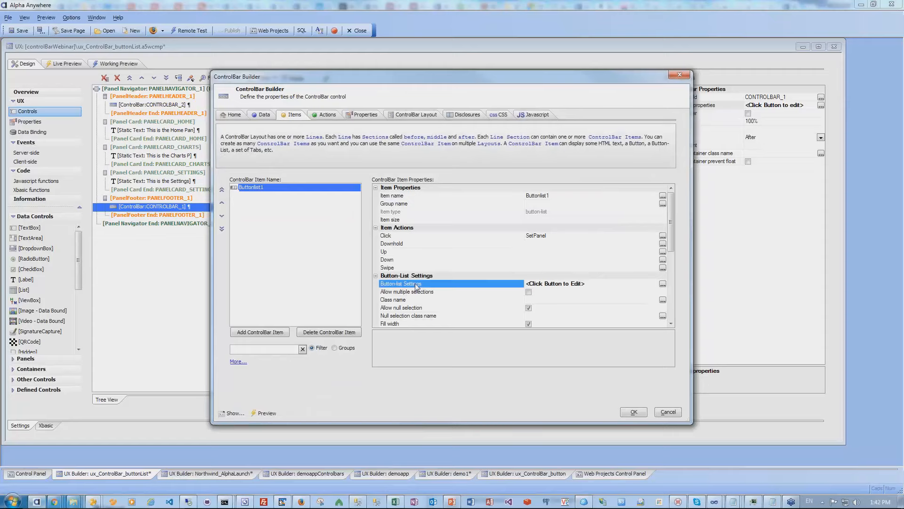
double_click(417, 285)
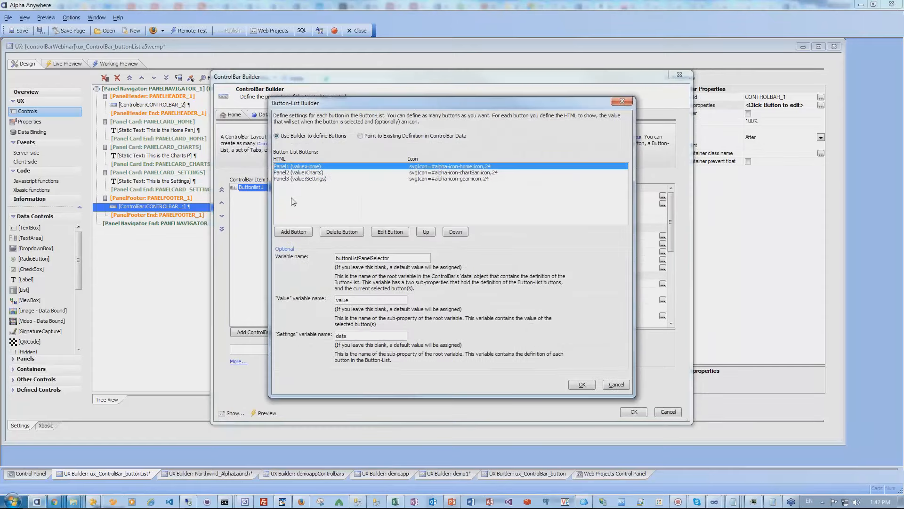
double_click(285, 169)
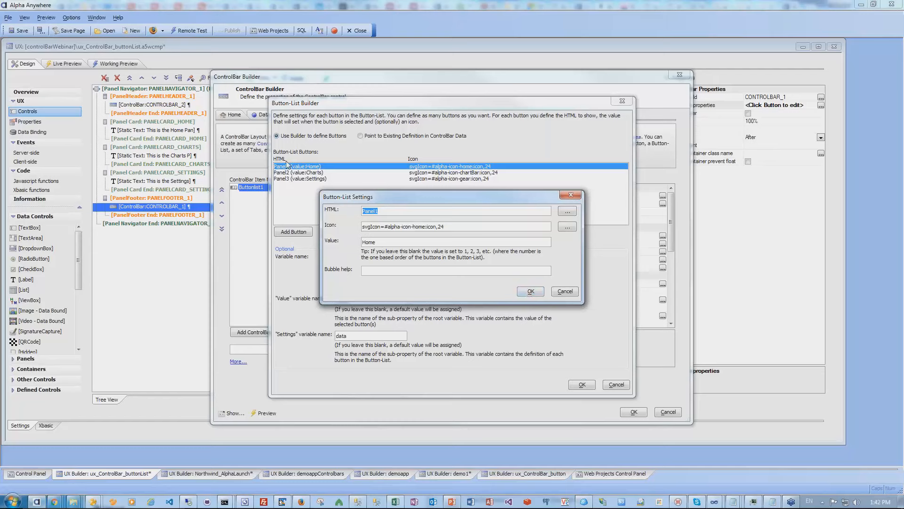
click(530, 291)
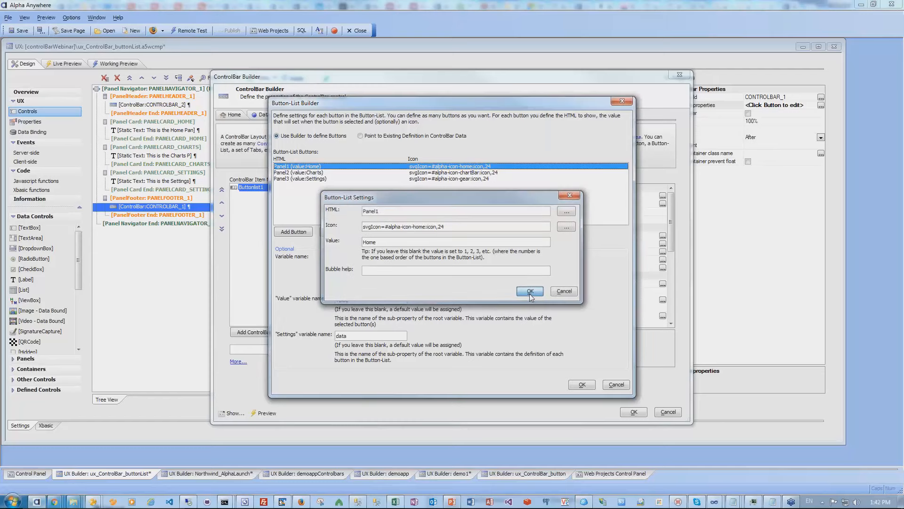
double_click(296, 173)
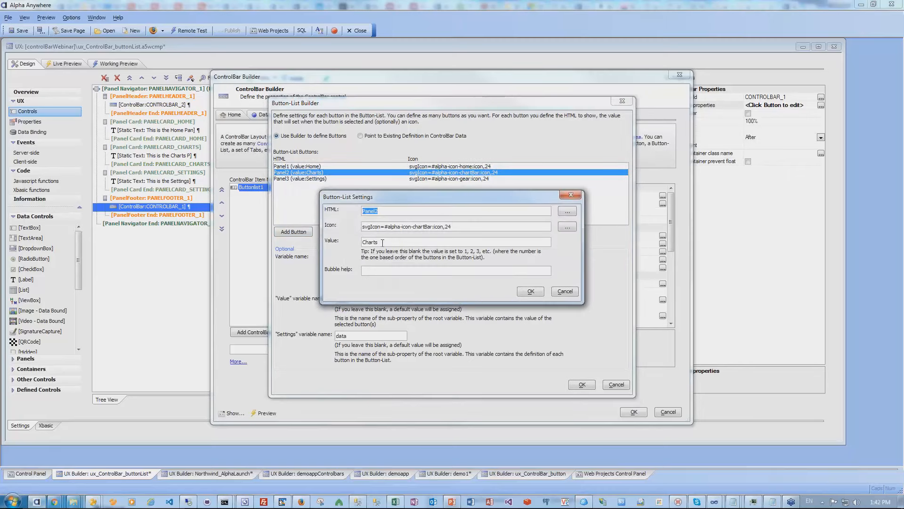
key(Return)
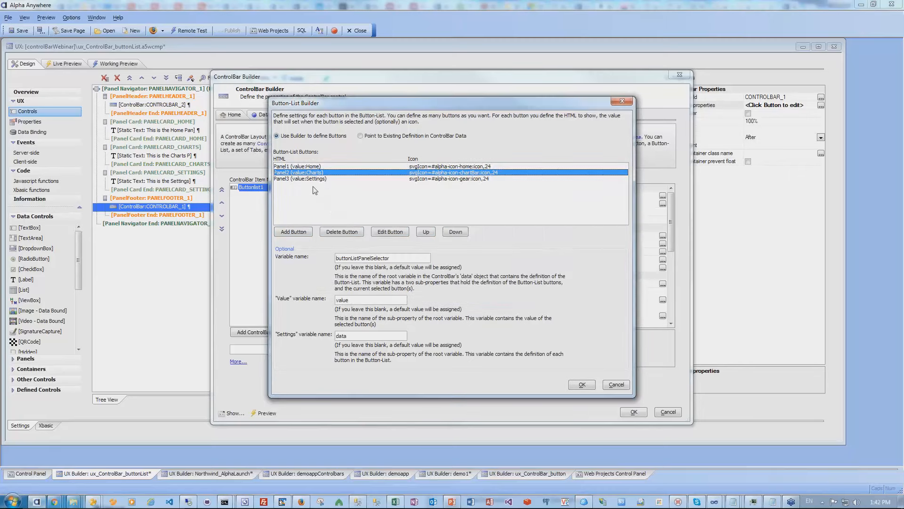
double_click(313, 179)
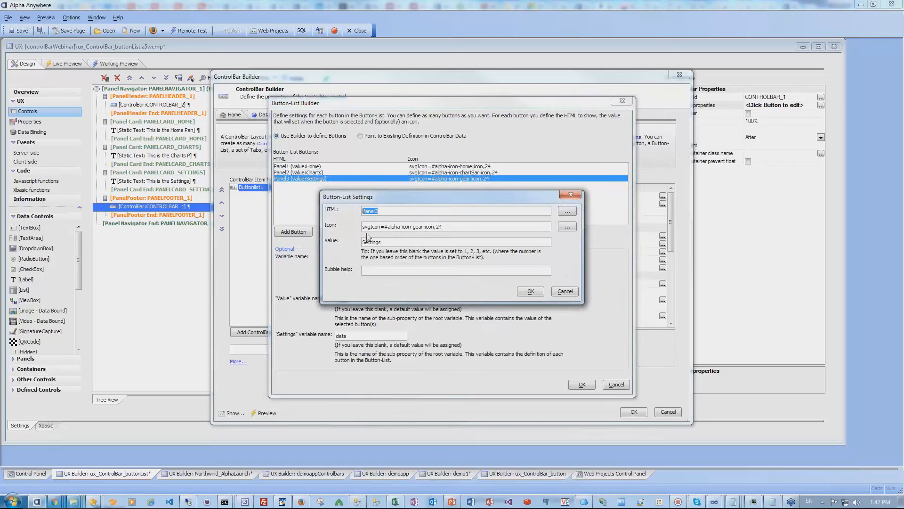
click(532, 292)
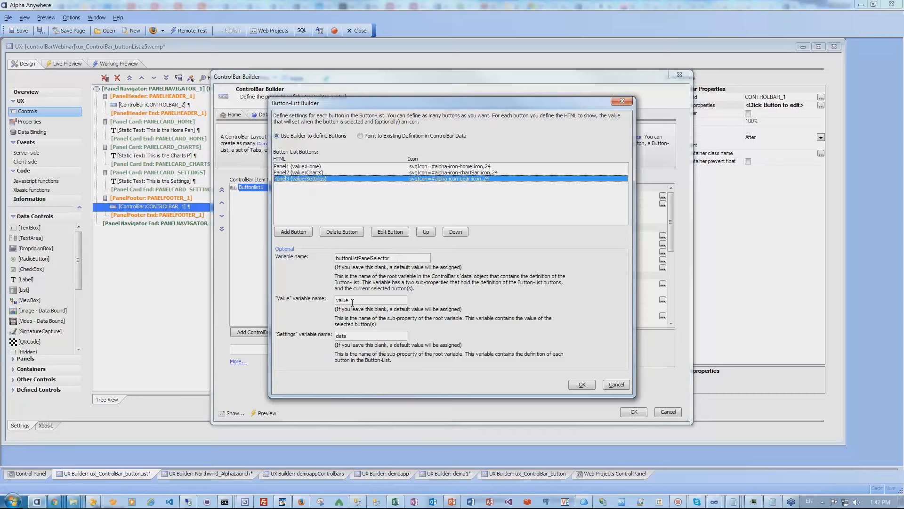
click(582, 385)
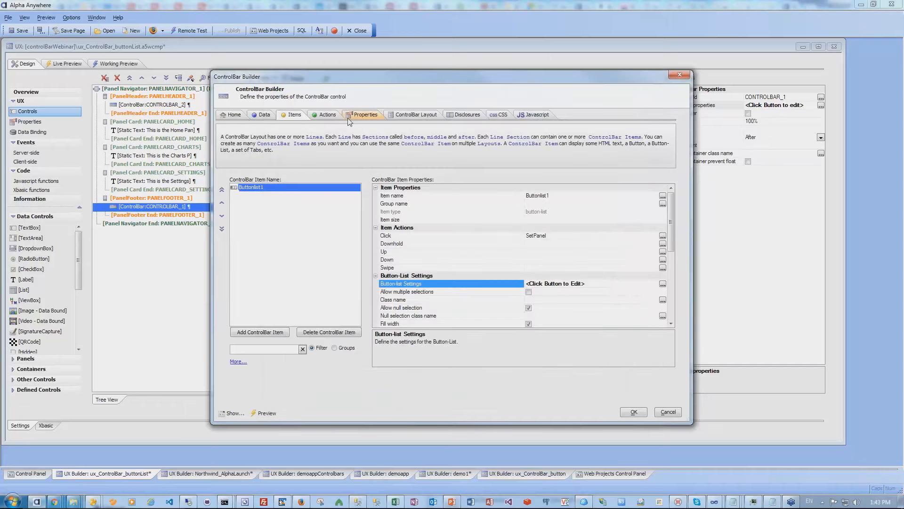
Examine the SetPanel action's JavaScript and highlight its this.data.buttonListPanelSelector reference
click(349, 120)
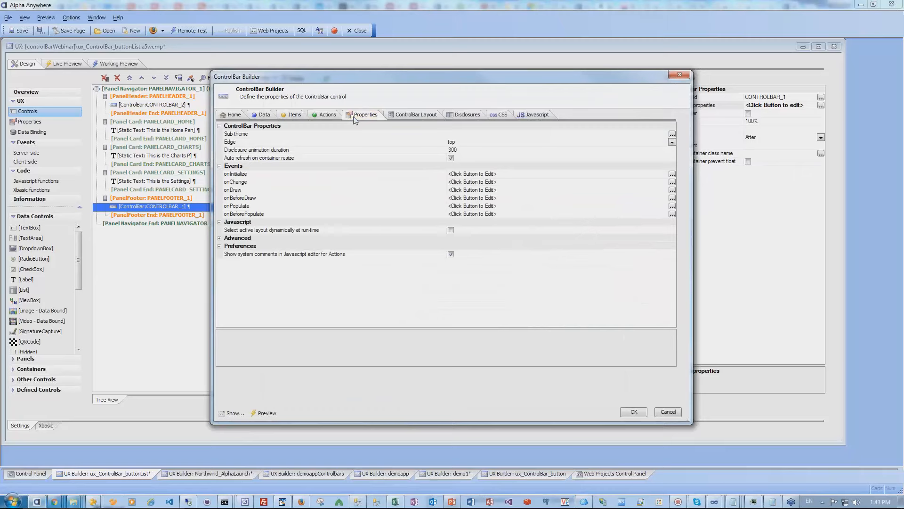
click(262, 118)
click(286, 120)
click(325, 116)
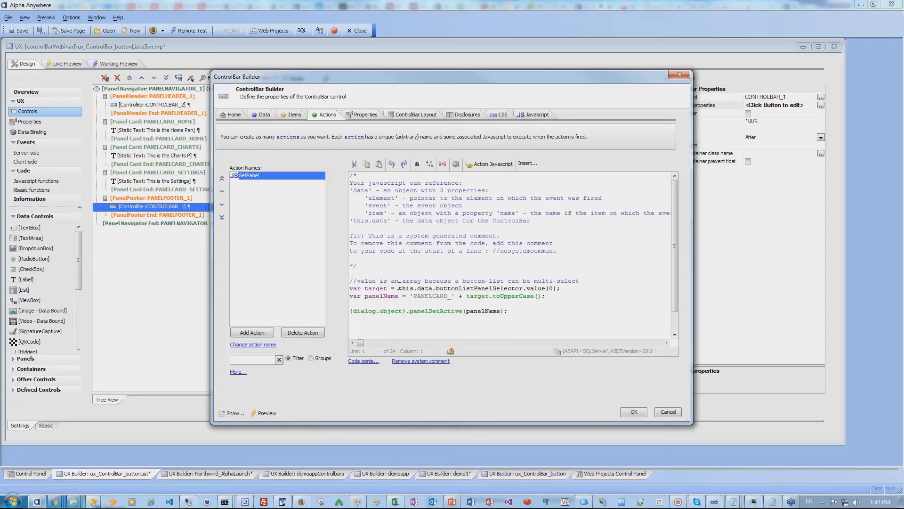
drag(399, 286, 522, 291)
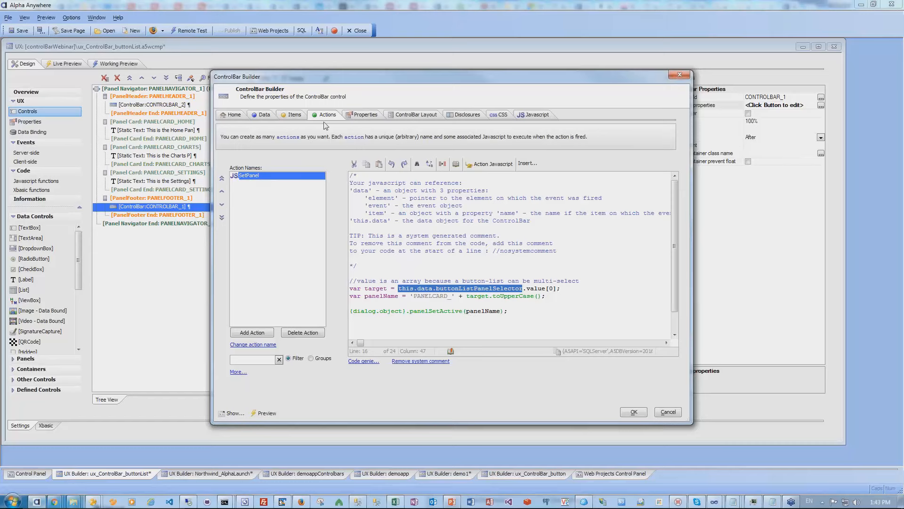
Check the action assigned to Buttonlist1's Click event and close the ControlBar Builder accepting its settings
click(295, 116)
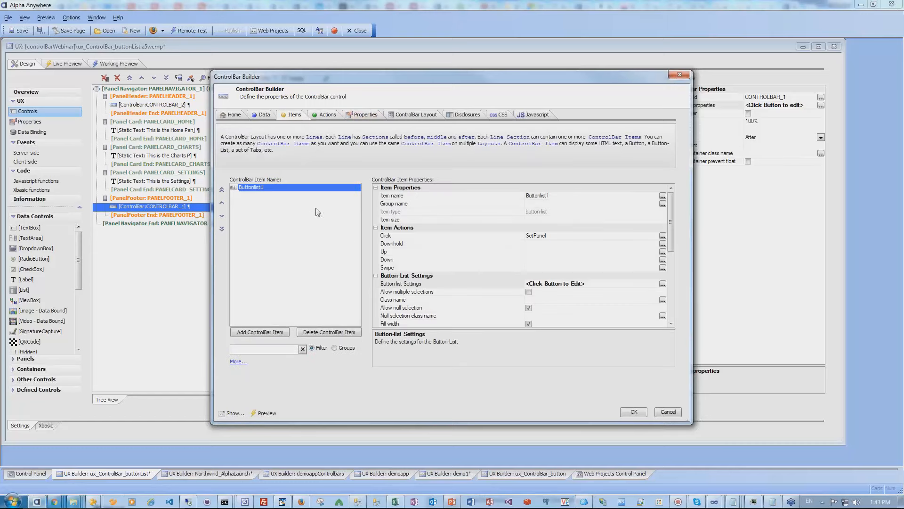
click(394, 238)
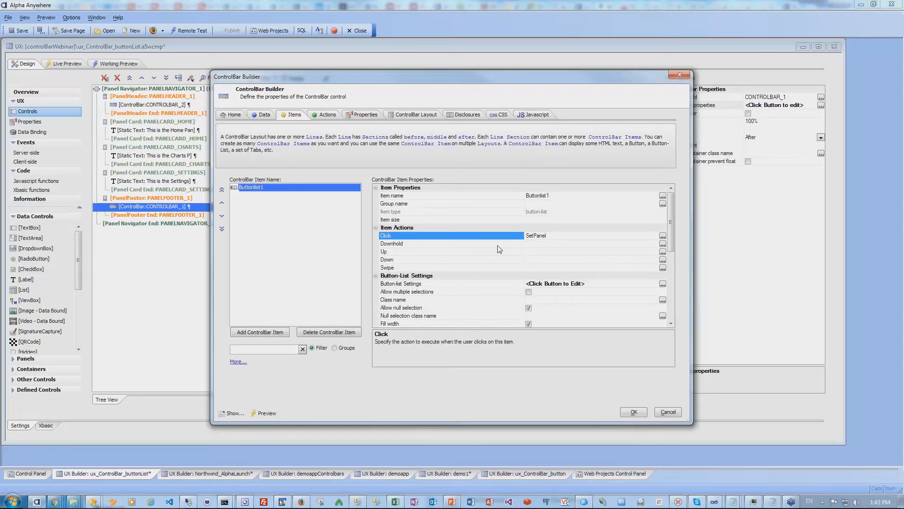
click(632, 412)
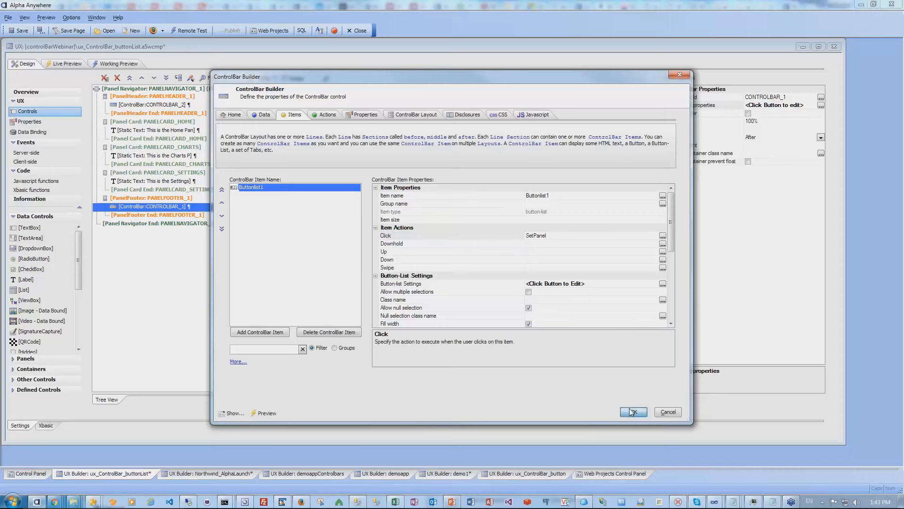
Retest the footer button list in the working preview by switching through the Charts, Settings and Home panels, ending on Settings
click(120, 64)
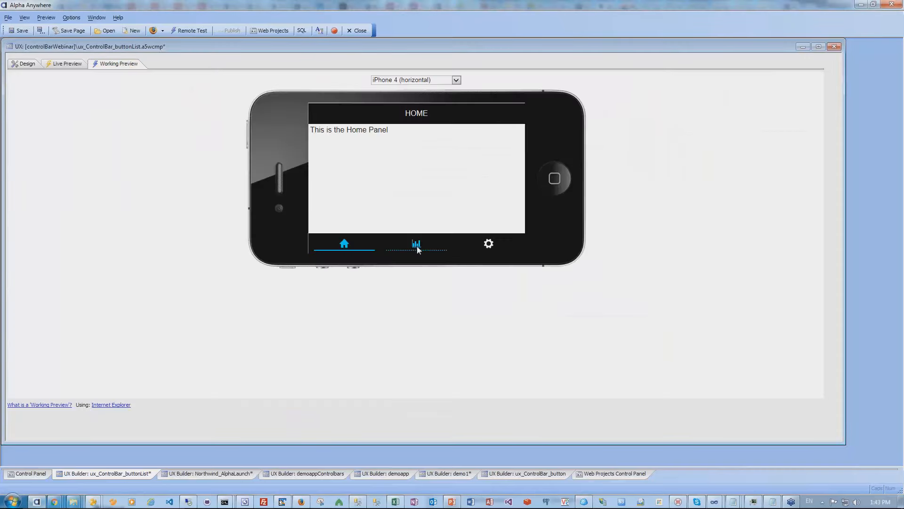
click(416, 245)
click(489, 245)
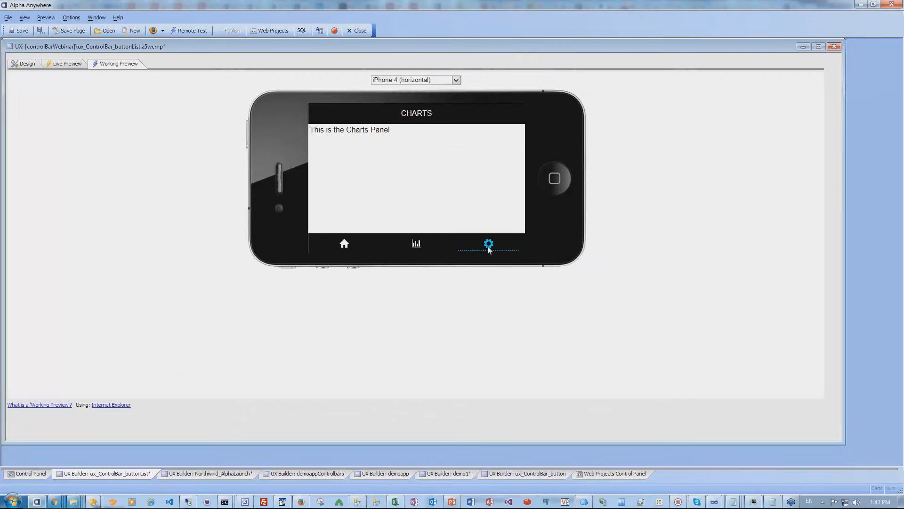
click(354, 244)
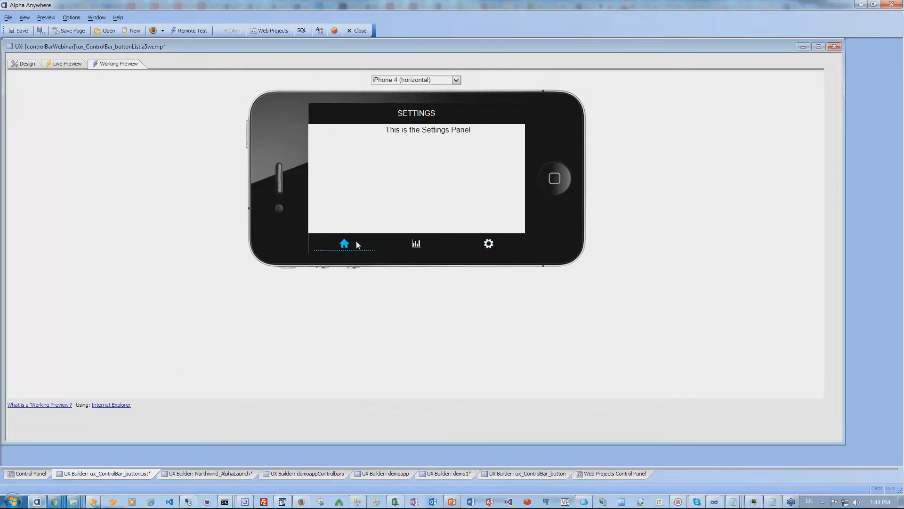
click(410, 242)
click(488, 245)
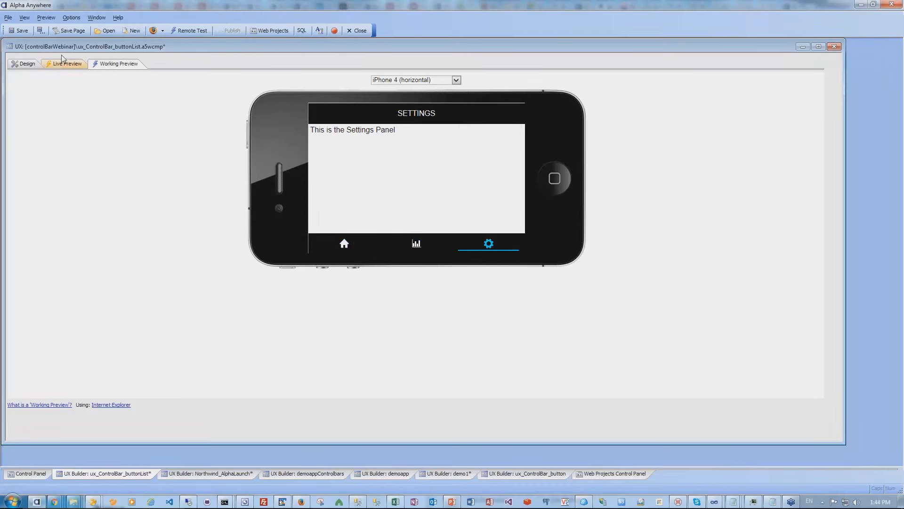
Read the description of the MobileAppFramework_PanelNavigator_with_TabButtons_Using_ControlBars template for new UX components, comparing it with the preview, and dismiss the template selection
click(132, 32)
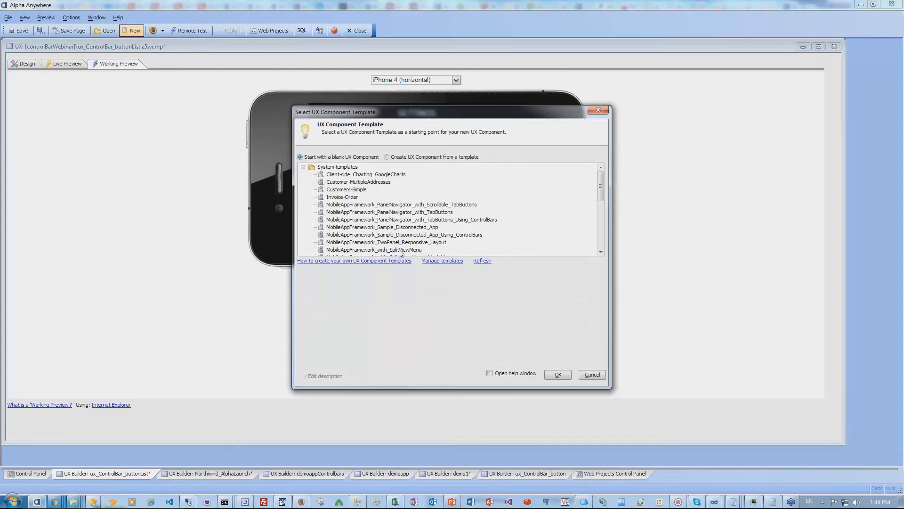
click(421, 242)
scroll(421, 242, down, 1)
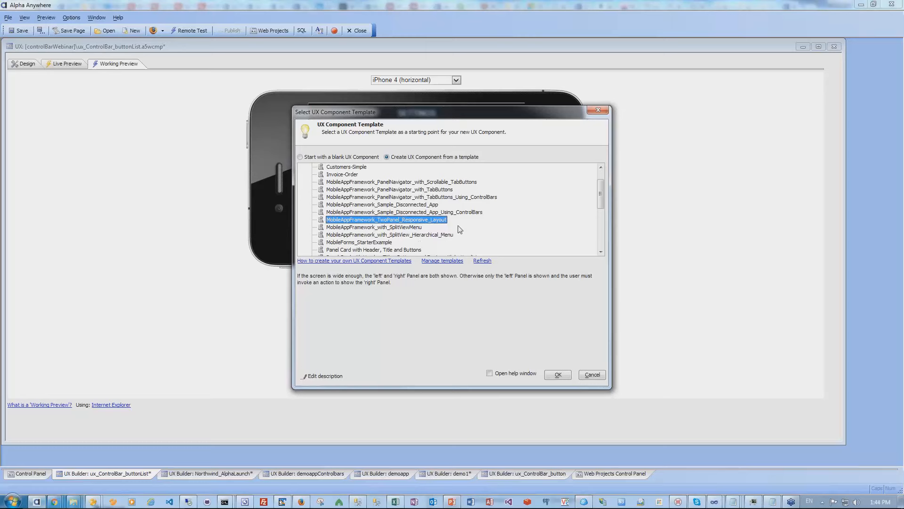
click(444, 191)
click(452, 198)
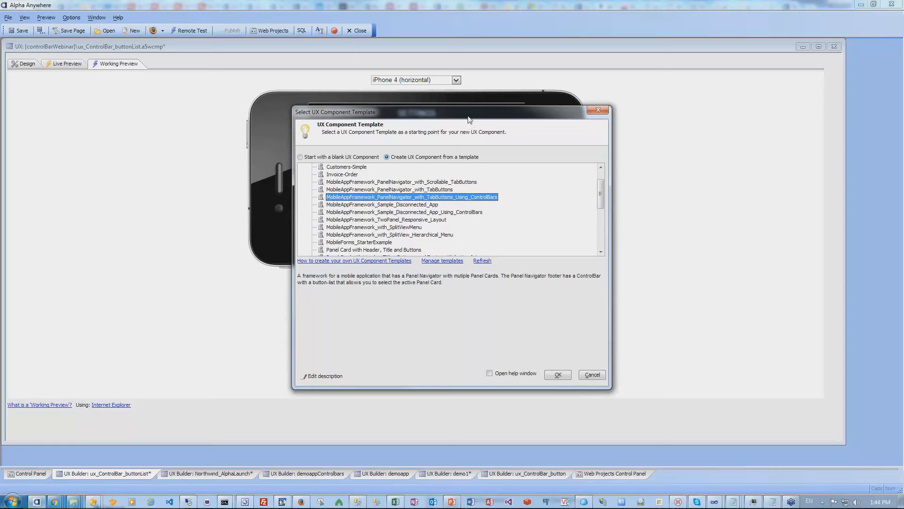
drag(469, 116, 703, 141)
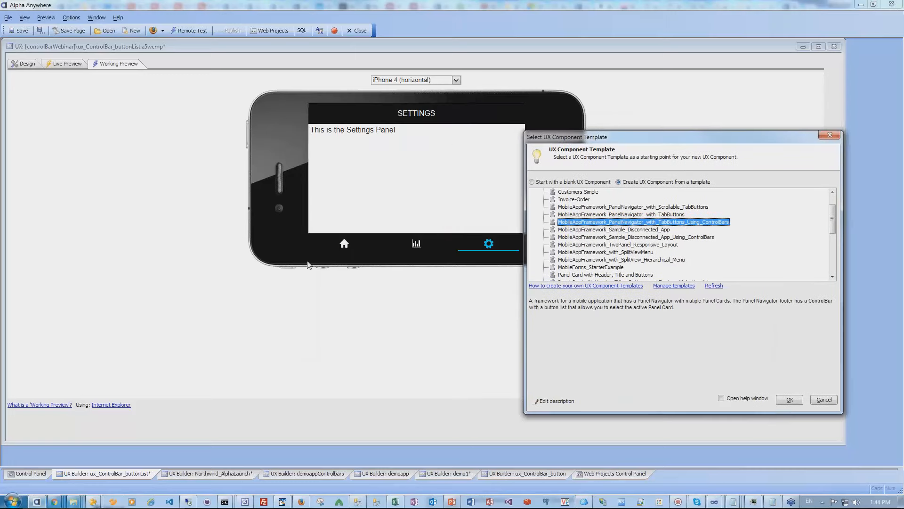
click(832, 401)
Open the ux_ControlBar_disclosure component from the web project and show its working preview
click(23, 64)
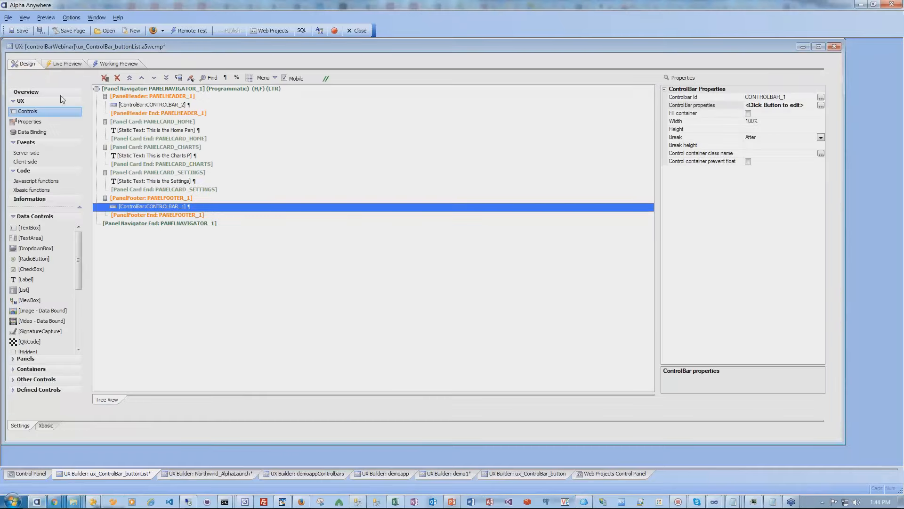
click(608, 473)
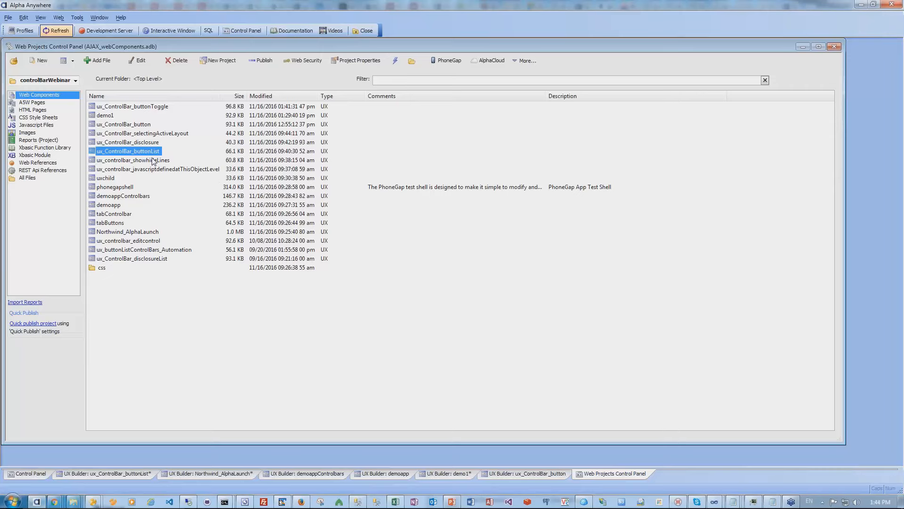
double_click(142, 142)
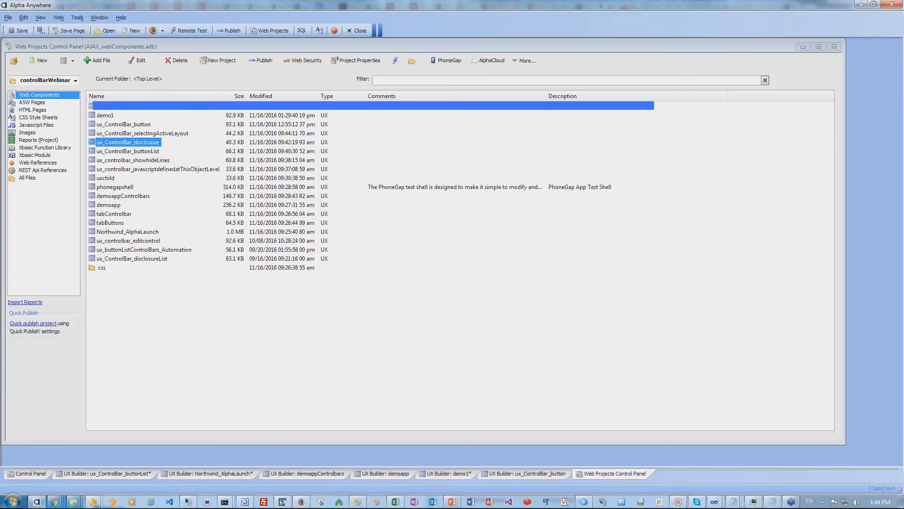
click(125, 64)
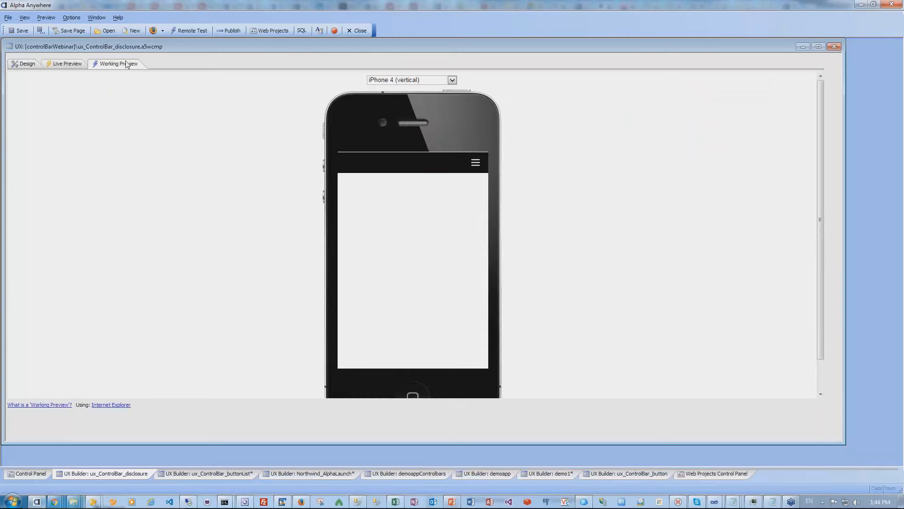
Test showing and hiding the disclosure submenu in the preview, and open the ControlBar Builder for CONTROLBAR_1 in the design view
click(476, 162)
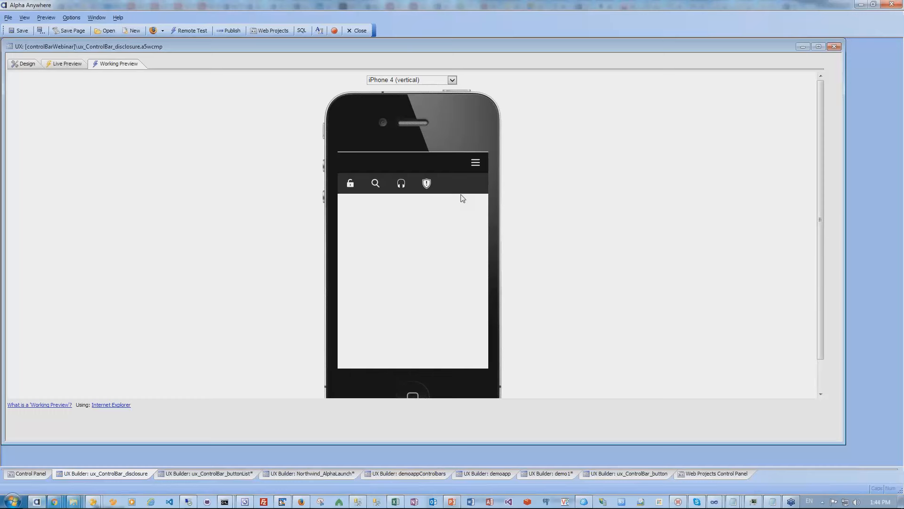
click(475, 162)
click(23, 63)
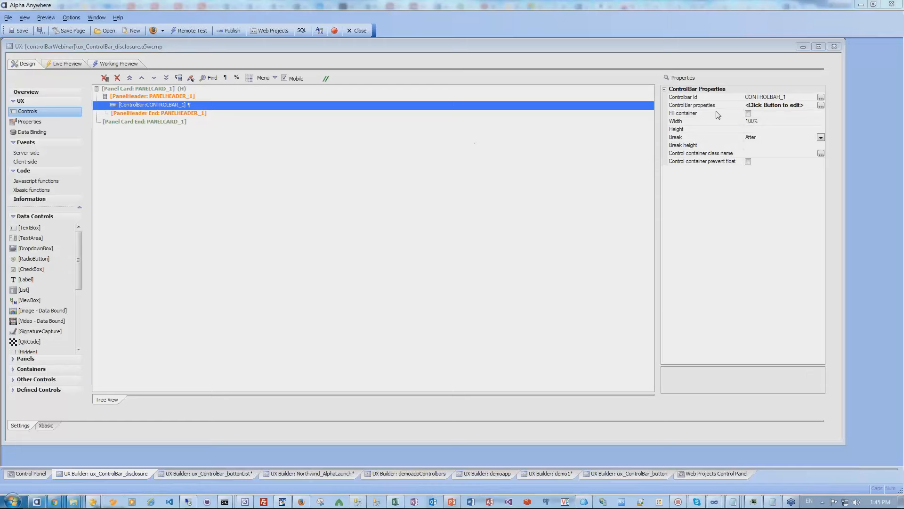
click(700, 106)
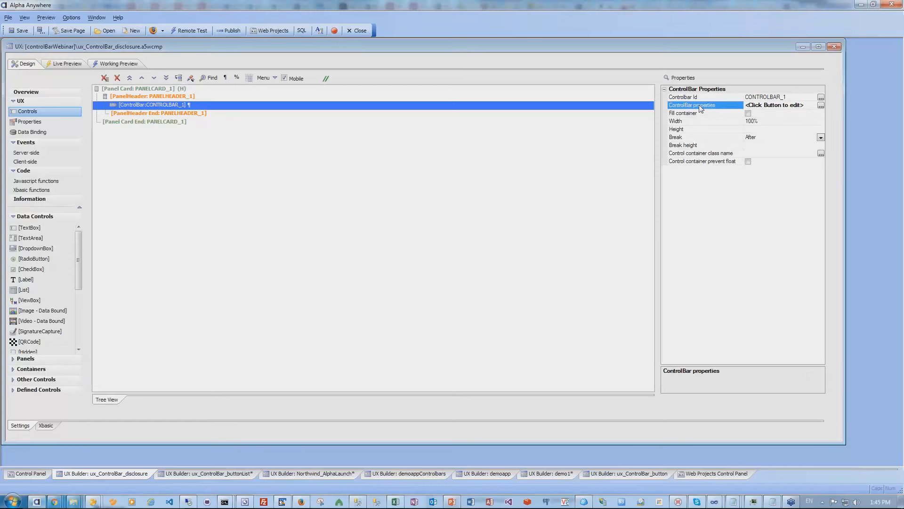
double_click(700, 107)
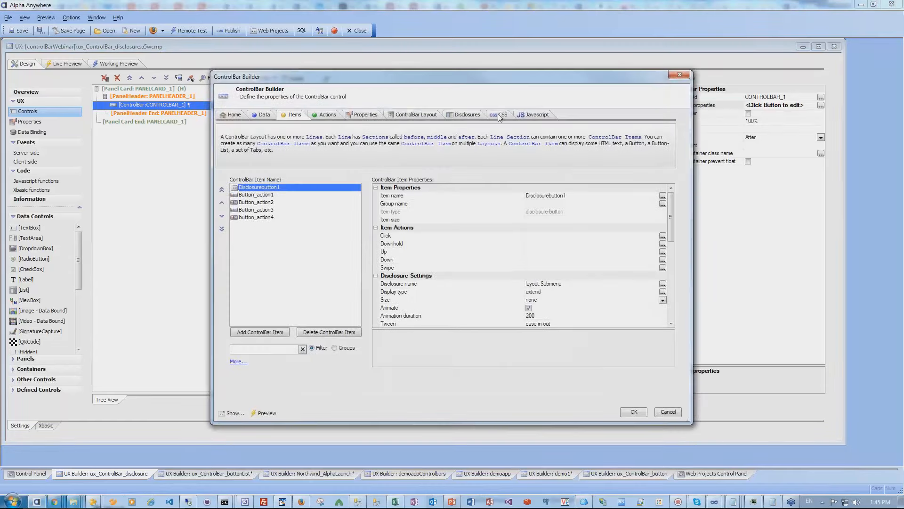
Compare the Main and Submenu layouts of the ControlBar, checking which items the Submenu's layout line contains
click(403, 117)
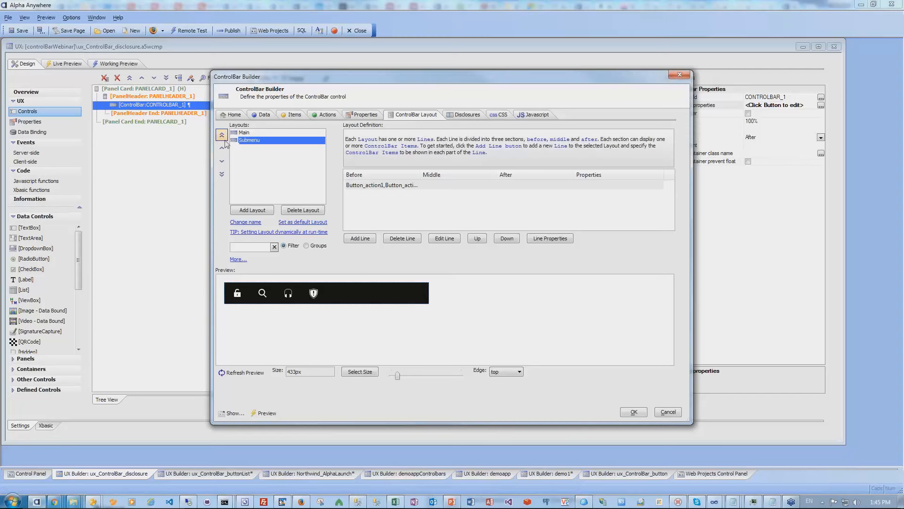
click(243, 133)
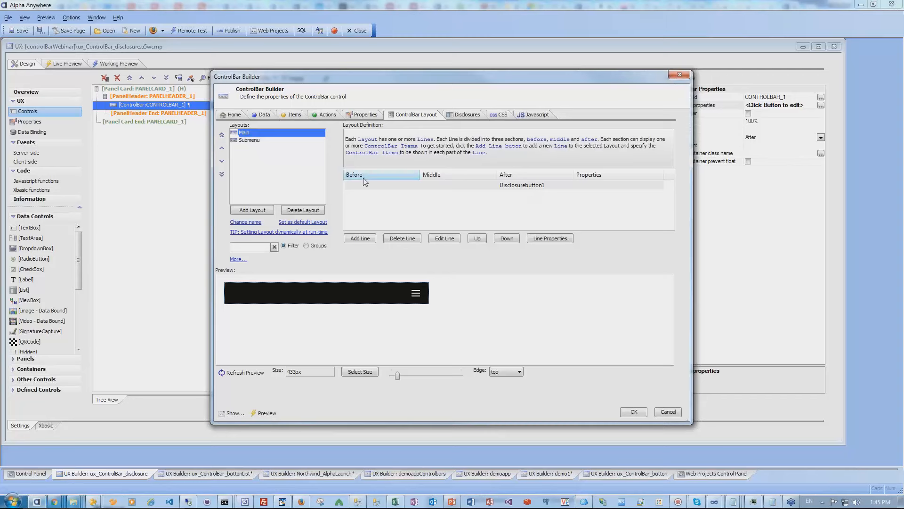
click(252, 142)
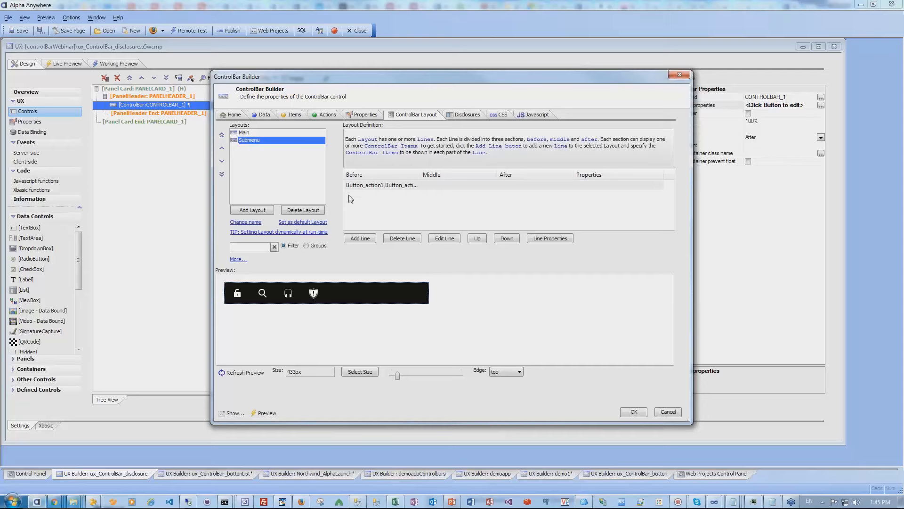
click(362, 187)
double_click(363, 186)
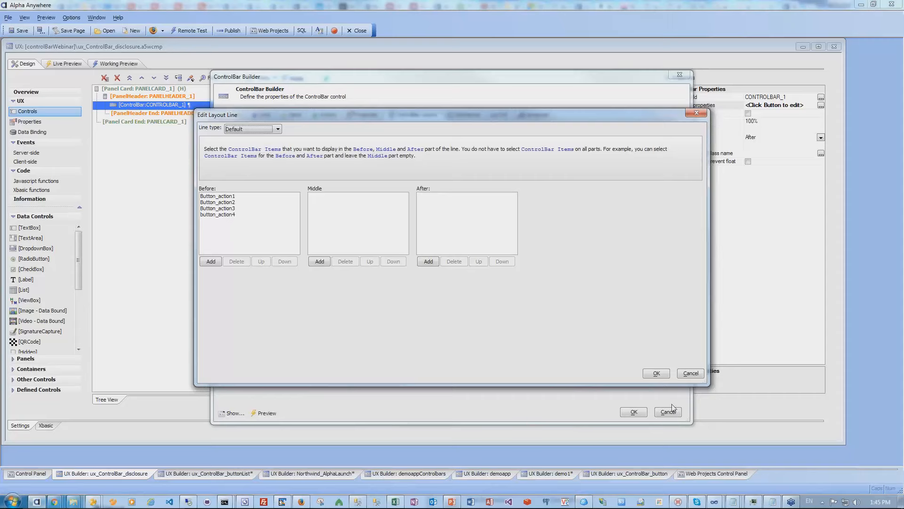
click(659, 376)
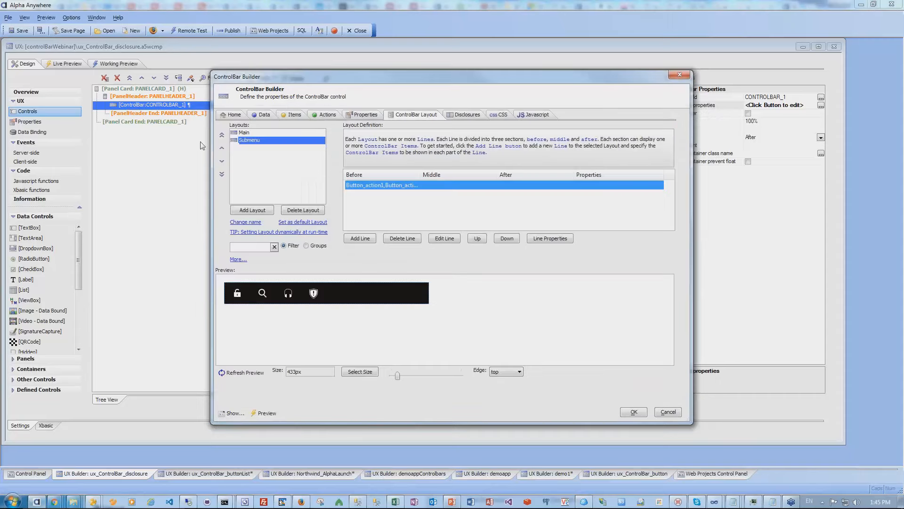
click(240, 133)
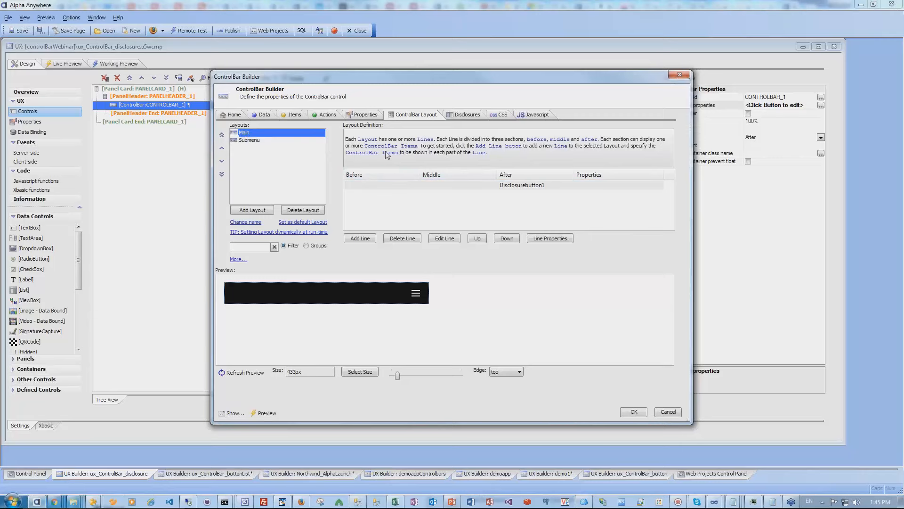
Review the Disclosurebutton1 item and check the item types offered for a new ControlBar item without adding one
click(289, 114)
click(266, 188)
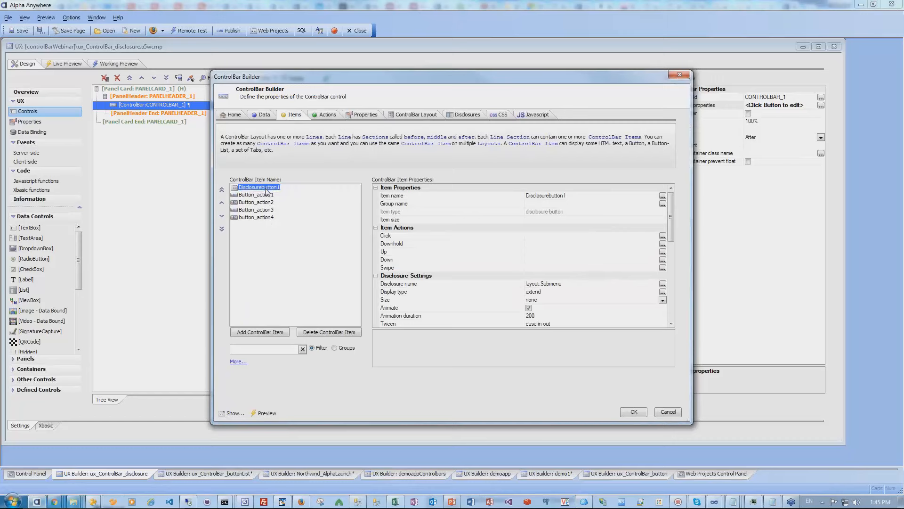
click(260, 332)
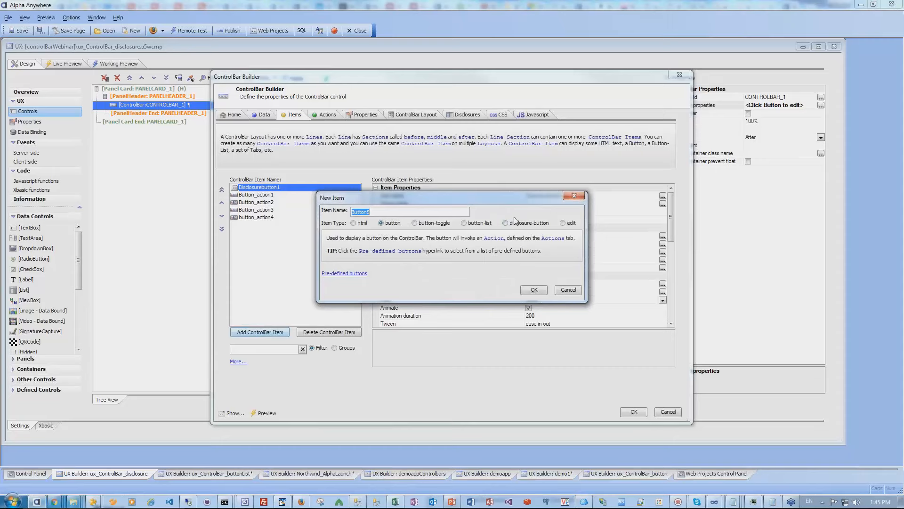
click(567, 290)
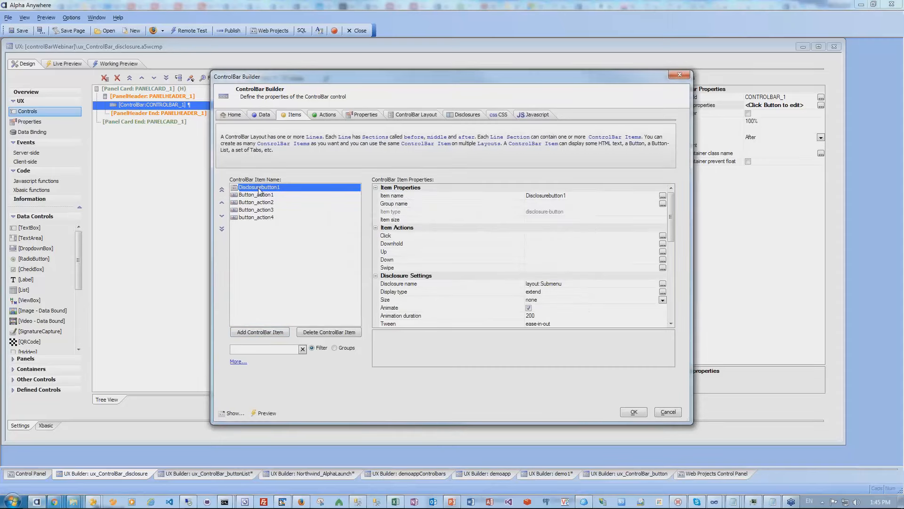
Check Disclosurebutton1's disclosure name and display type choices, keeping layout:Submenu and extend, and accept the ControlBar Builder settings
double_click(411, 288)
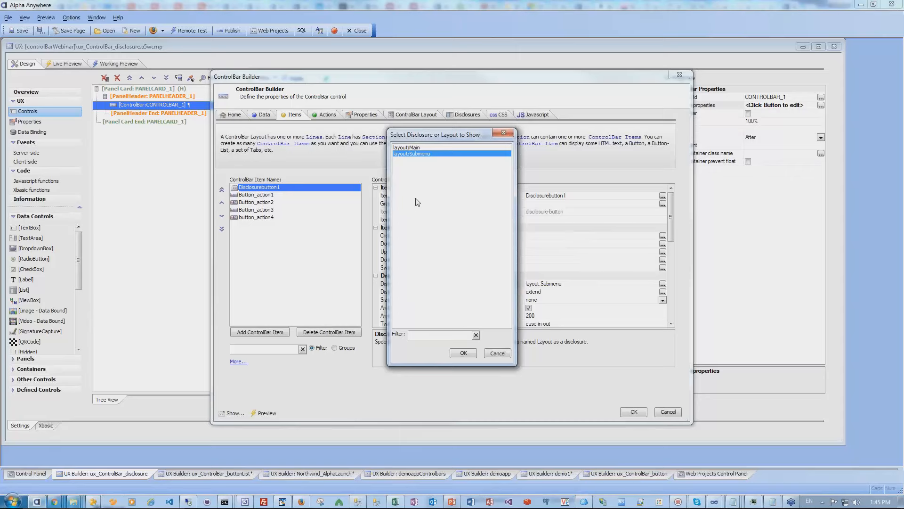
click(463, 353)
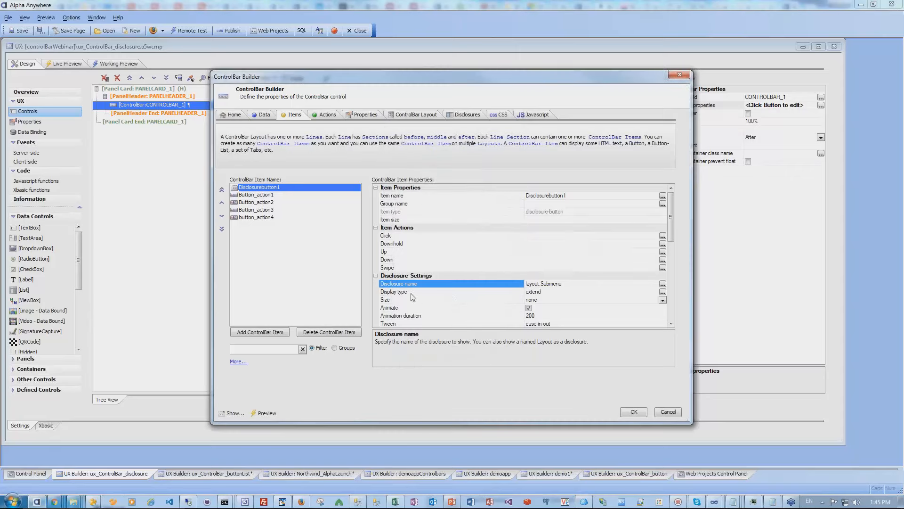
double_click(414, 294)
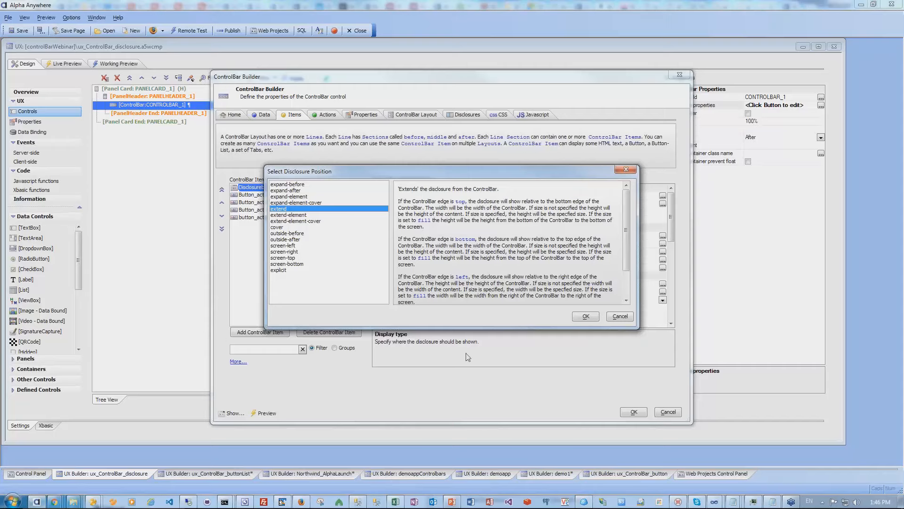
click(586, 316)
click(634, 411)
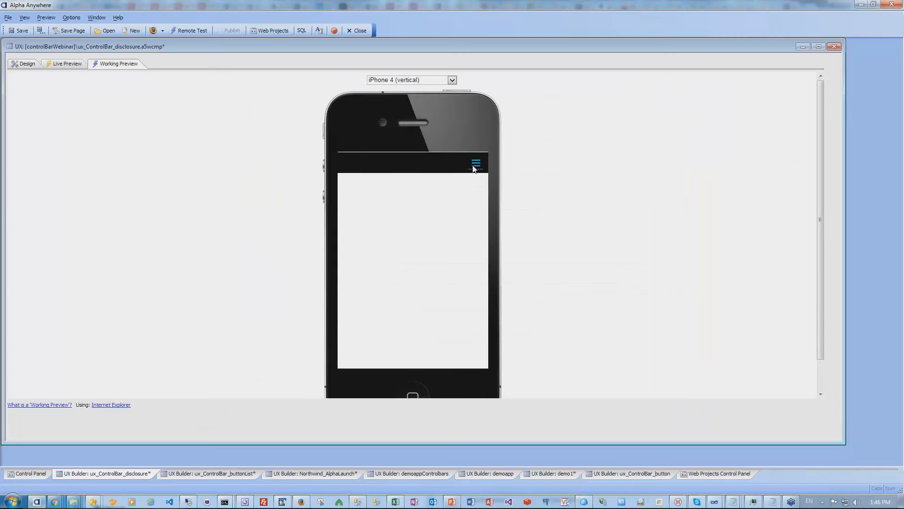
Test the disclosure submenu in the working preview by running the padlock and magnifier buttons, dismissing their messages and reopening the submenu
click(474, 163)
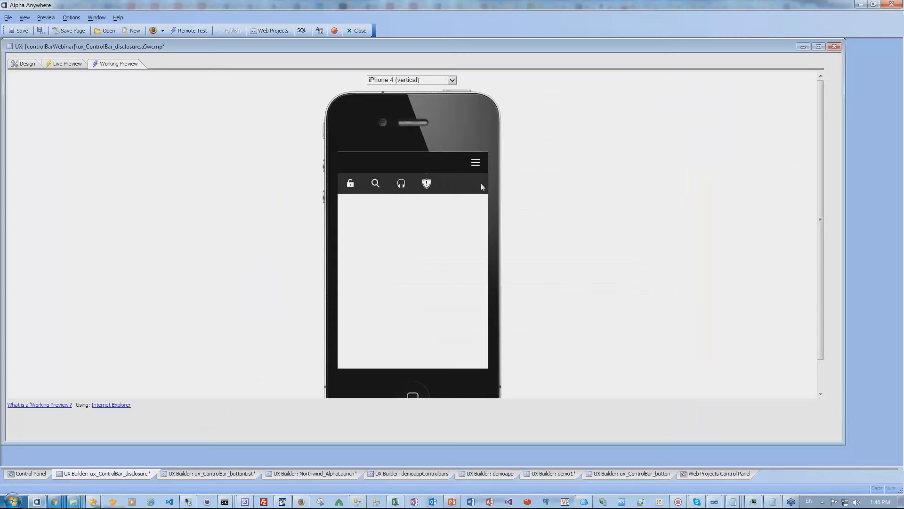
click(350, 183)
click(477, 270)
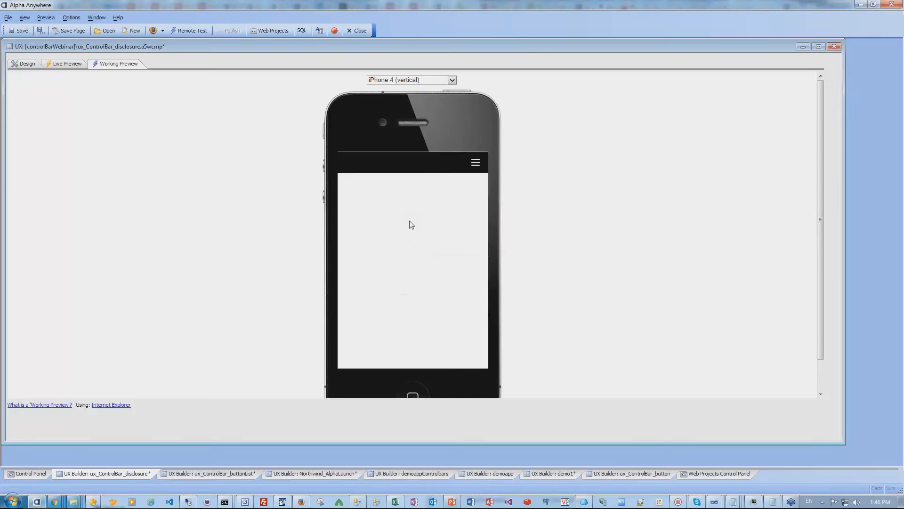
click(475, 163)
click(375, 184)
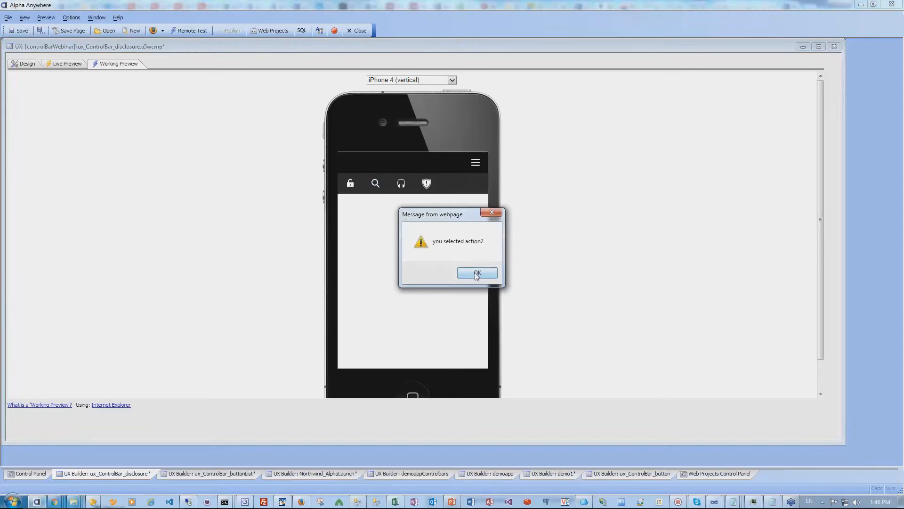
click(478, 277)
click(478, 163)
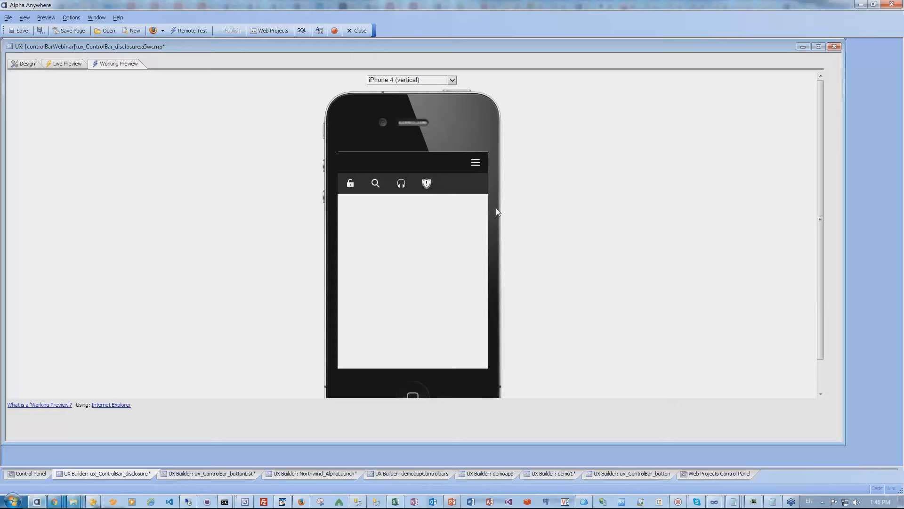
Change Disclosurebutton1's display type to outside-before, and show the disclosure in the working preview
click(21, 67)
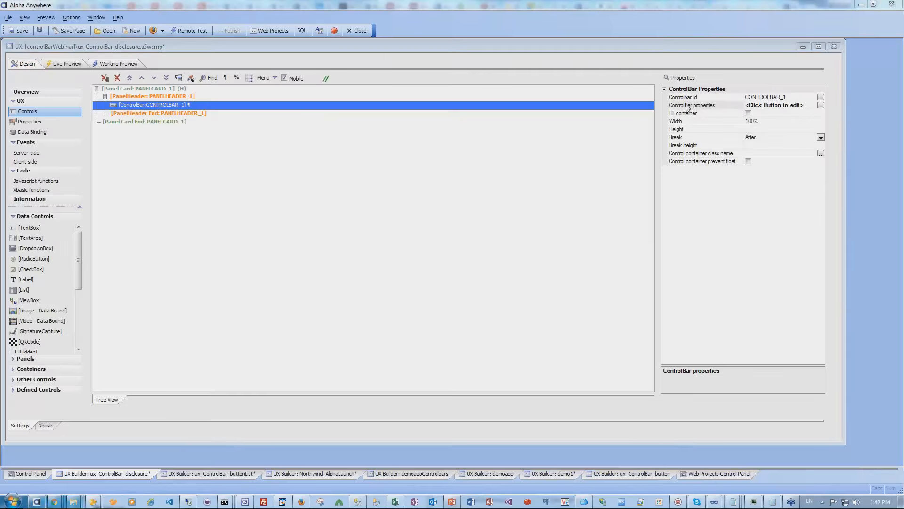
click(687, 105)
double_click(686, 104)
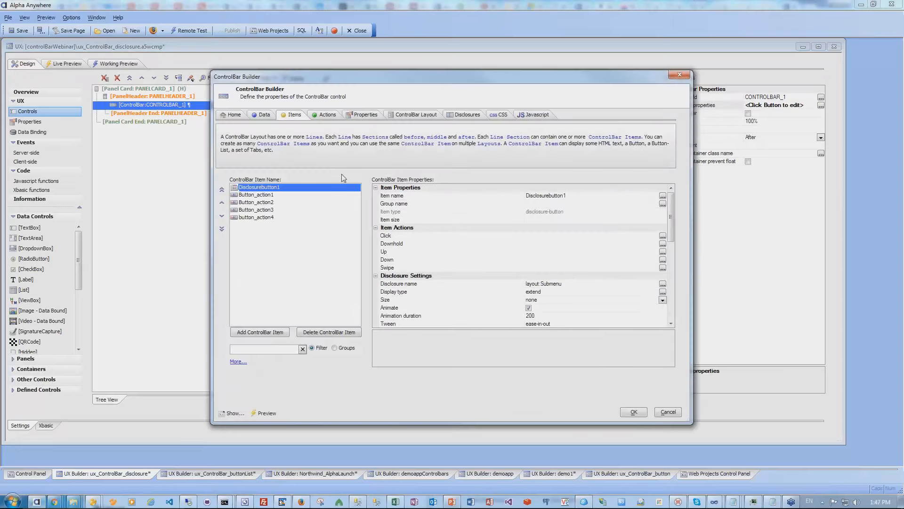
double_click(441, 291)
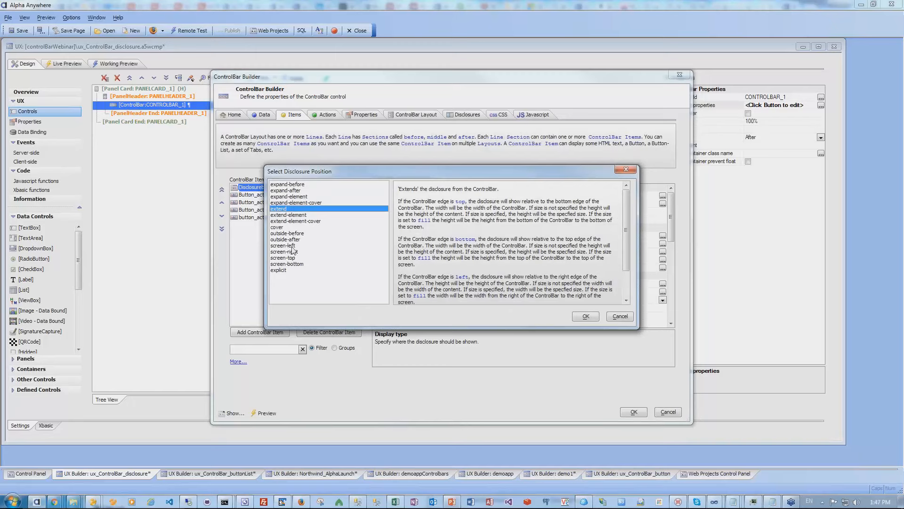
click(290, 253)
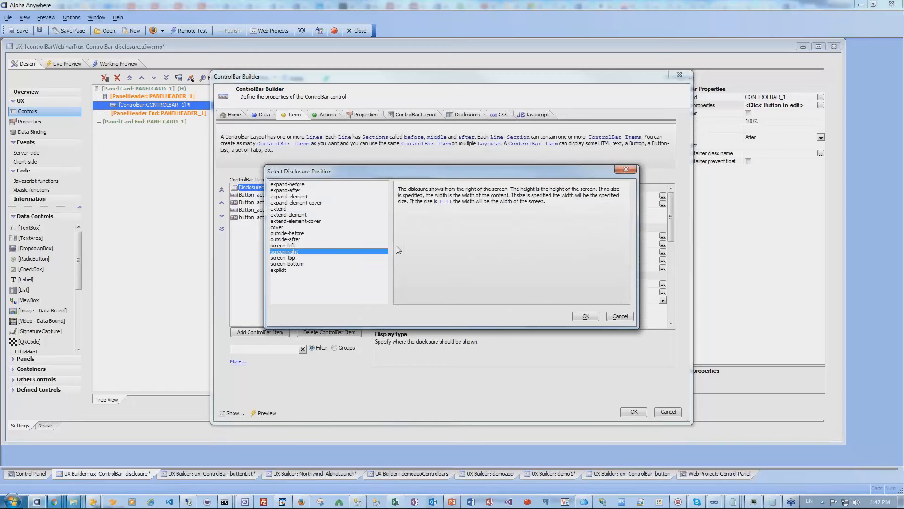
click(290, 233)
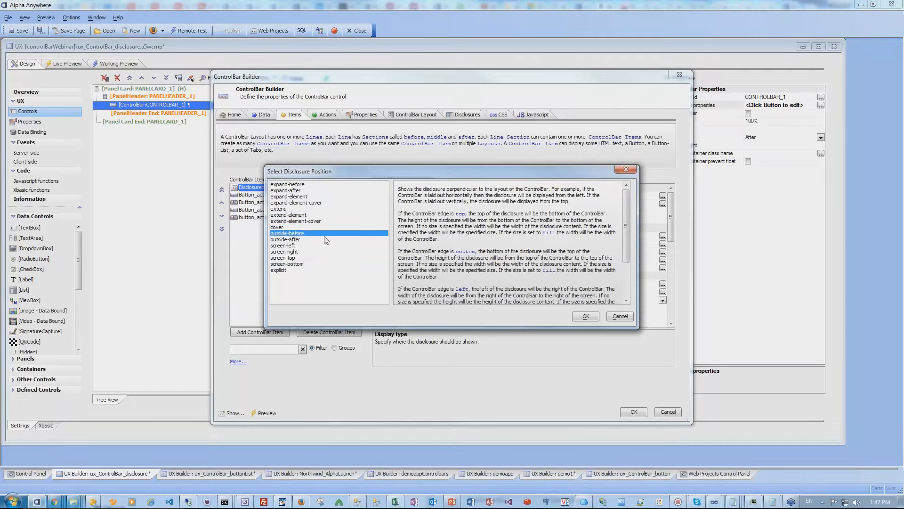
click(586, 316)
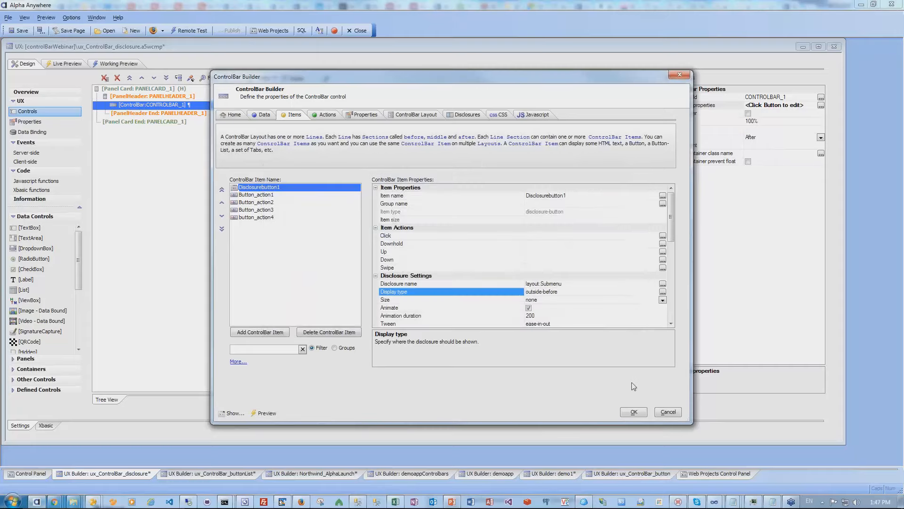
click(632, 411)
click(139, 65)
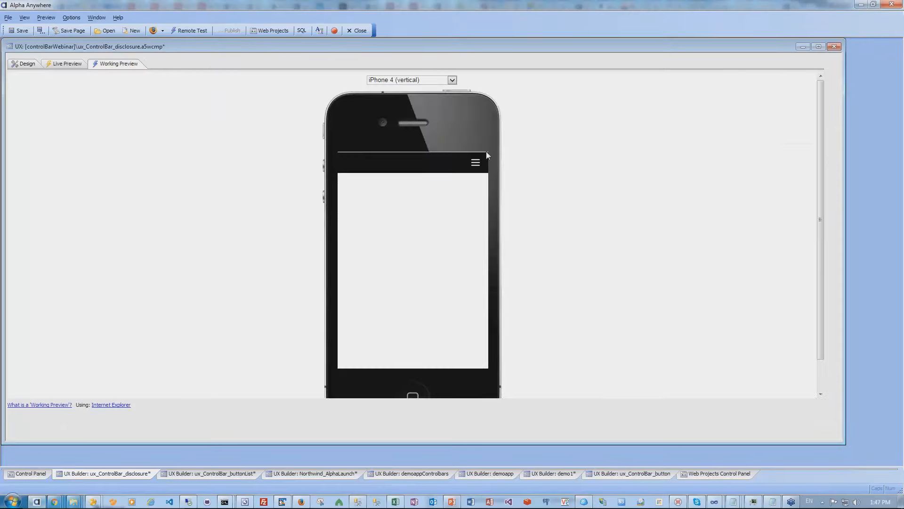
click(474, 163)
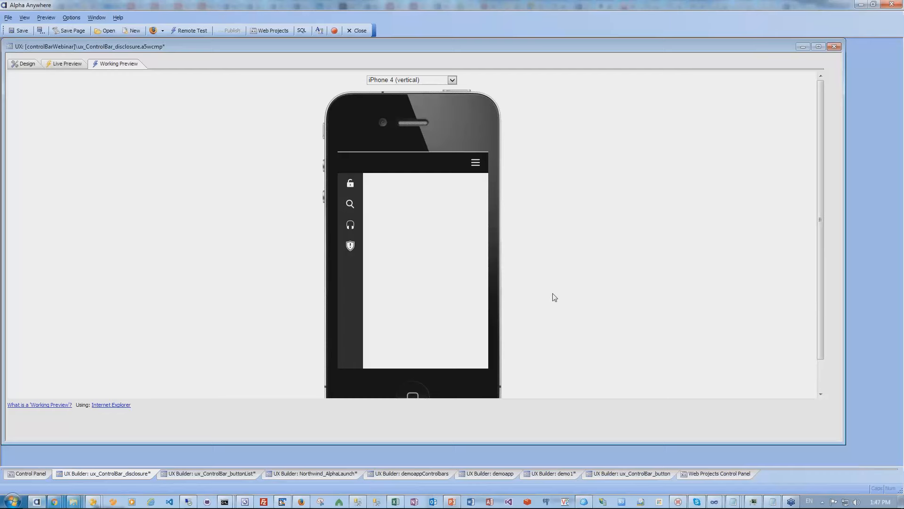
Open the ux_controlbar_showhideLines component from the web project and bring up the ControlBar Builder for its CONTROLBAR_1
click(696, 474)
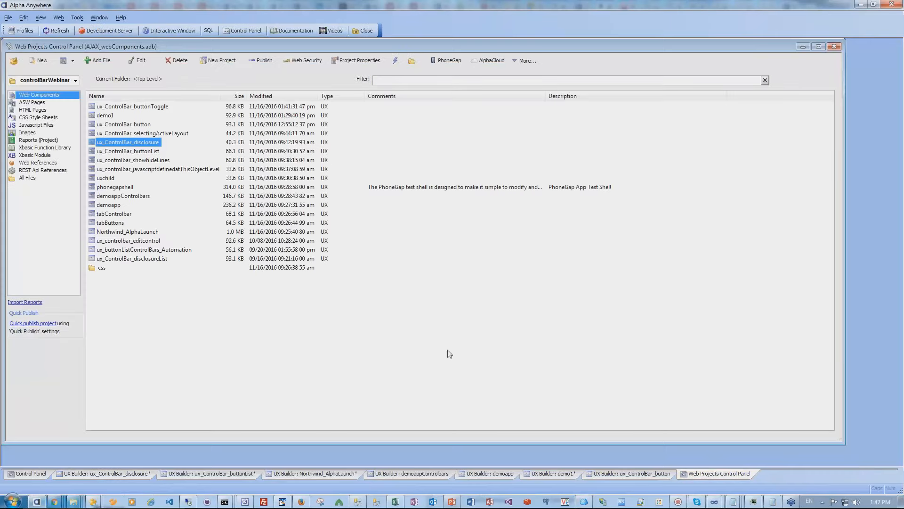
click(160, 160)
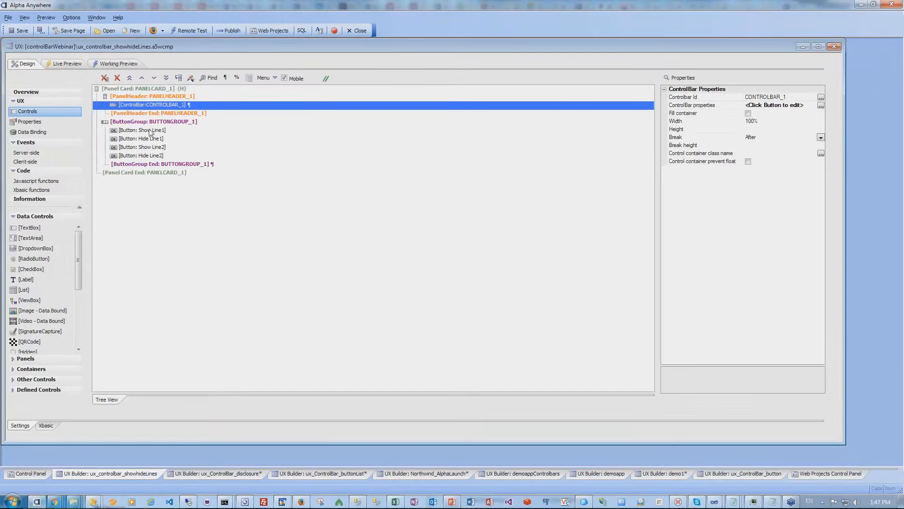
double_click(162, 109)
Examine which items the two lines of Layout1 hold in the ControlBar layout, leaving both line definitions as they are
click(417, 115)
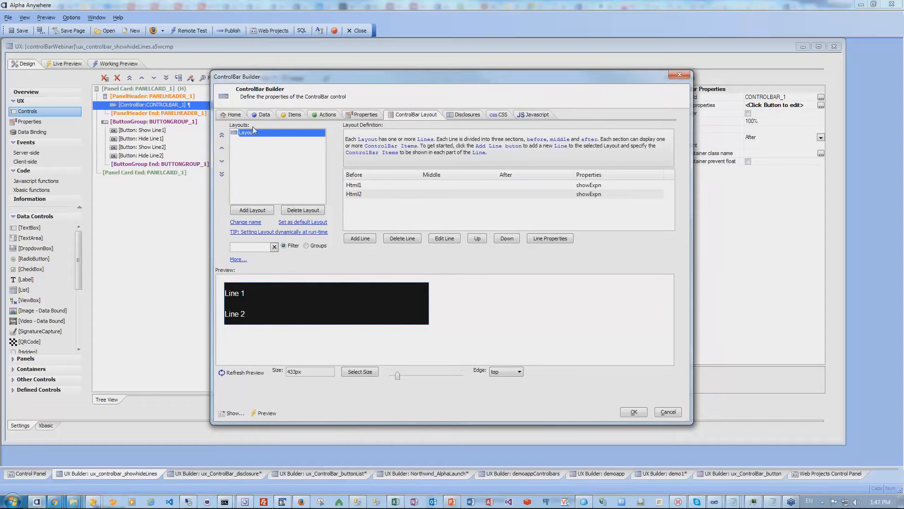
double_click(353, 185)
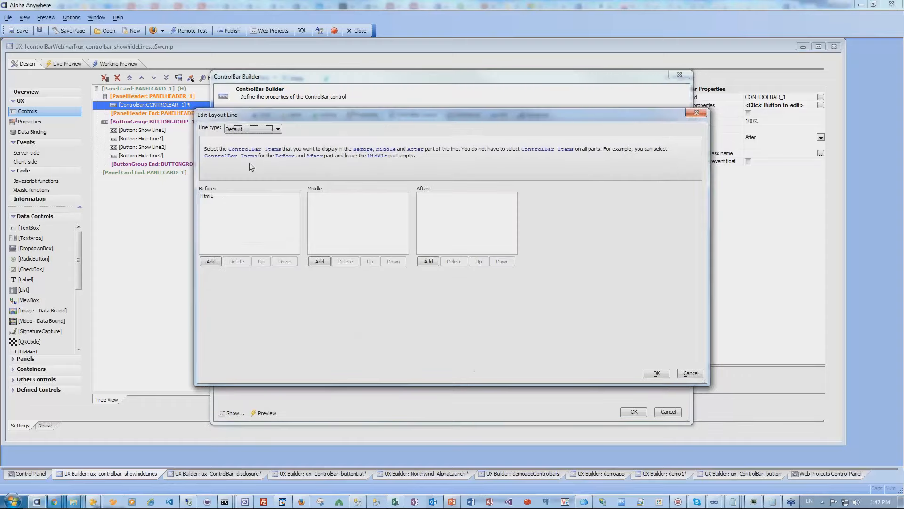
click(657, 373)
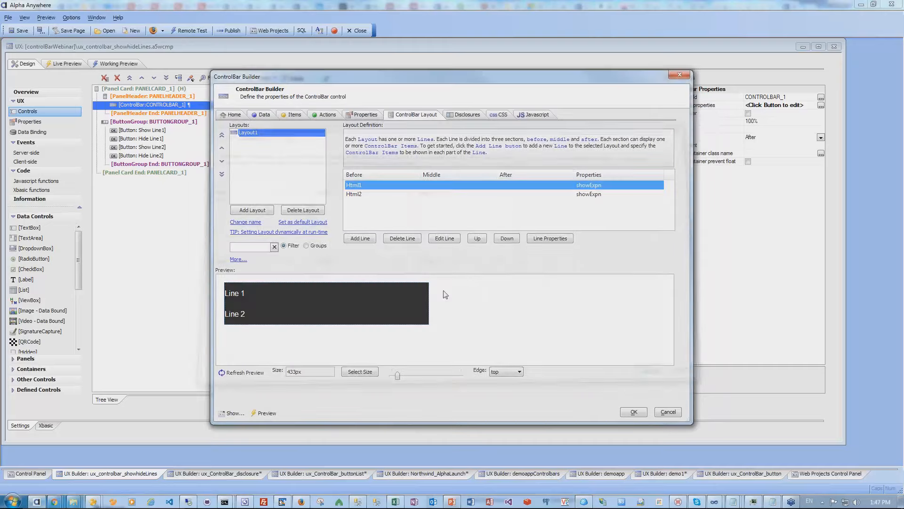
double_click(361, 194)
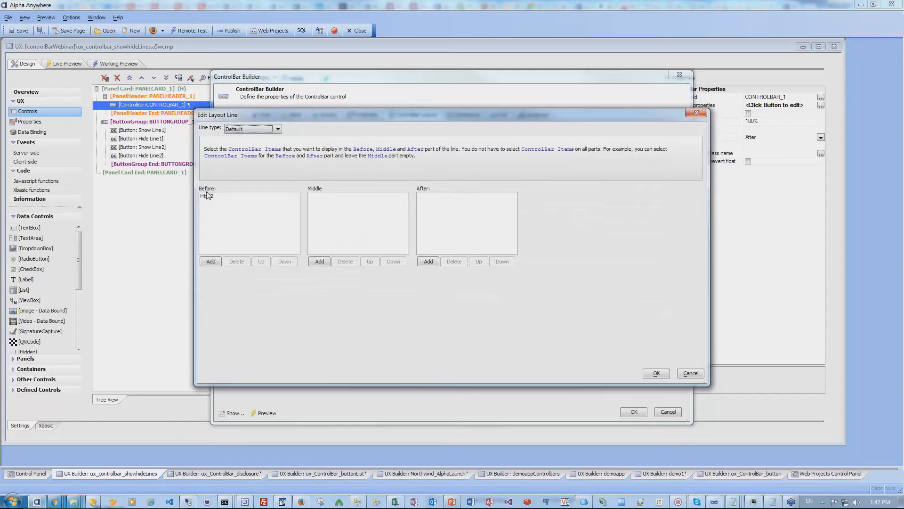
click(657, 373)
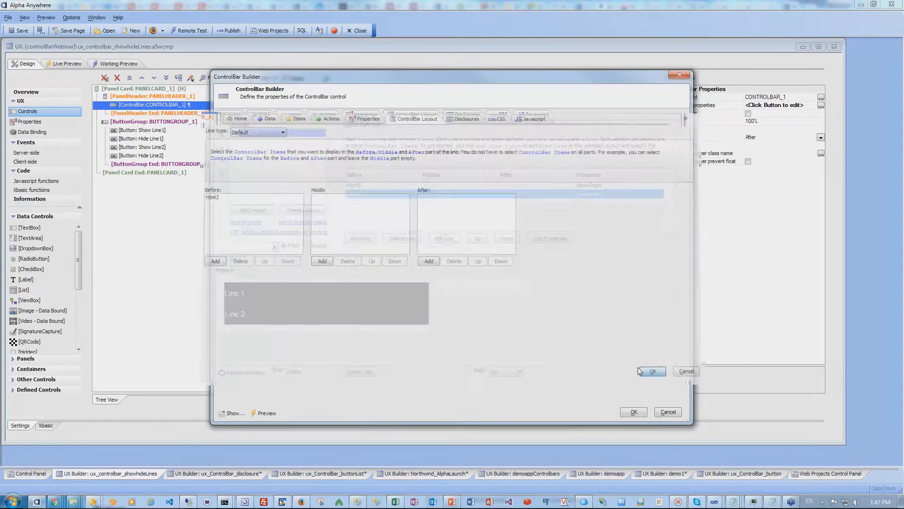
Check the show expression in the layout line properties of Layout1's Html1 line
click(356, 186)
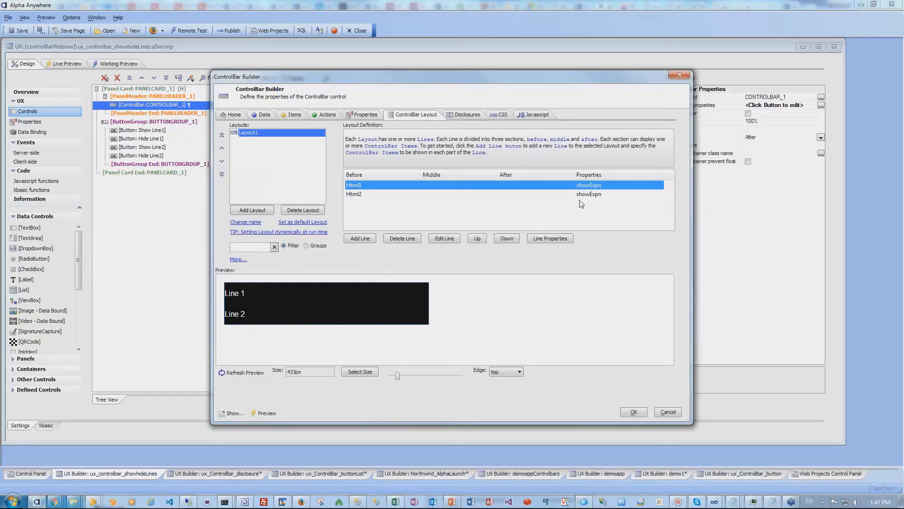
click(545, 239)
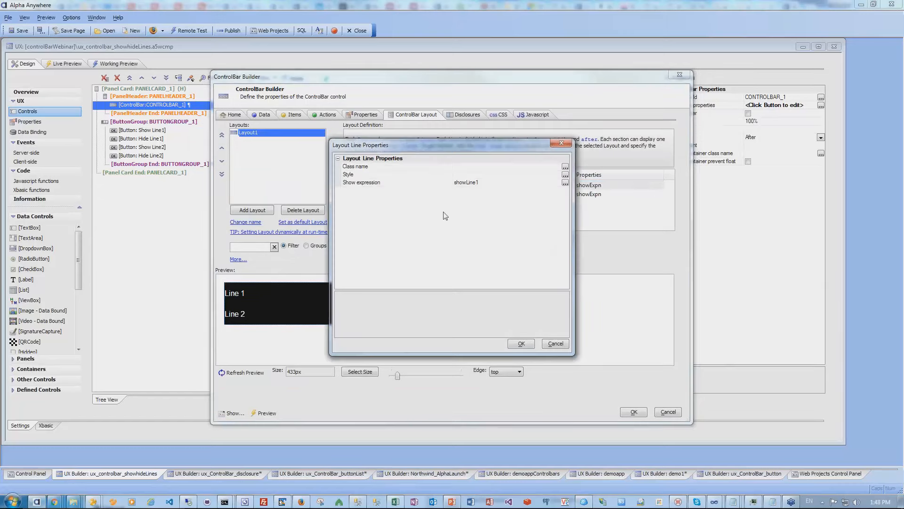
click(481, 183)
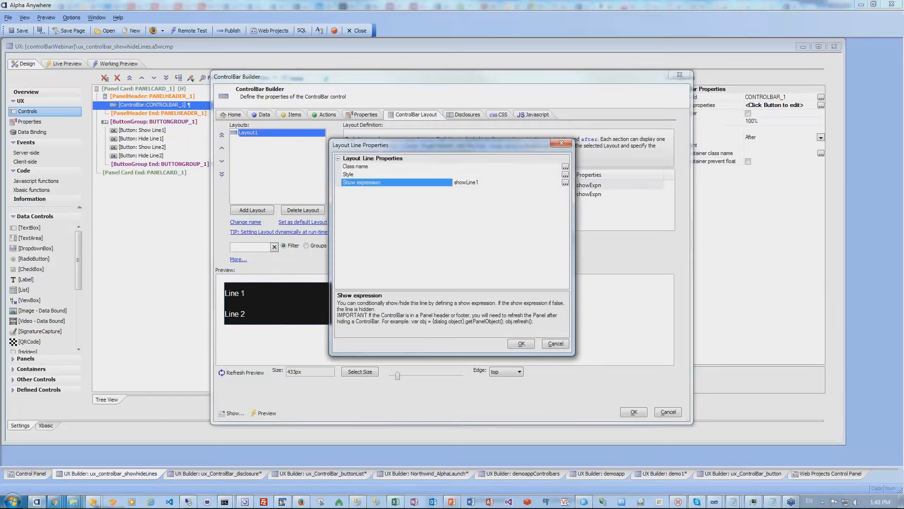
click(478, 185)
drag(377, 148, 365, 171)
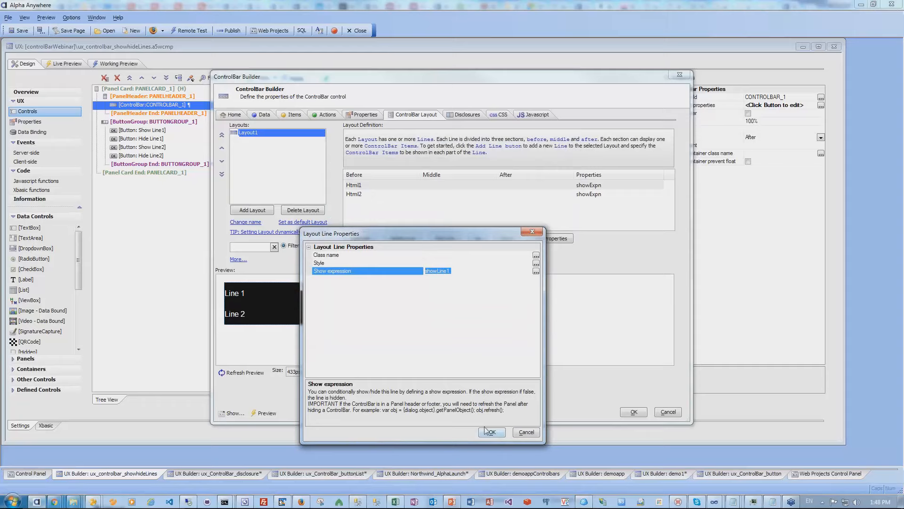
click(490, 432)
Check the show expression of Layout1's Html2 line, and accept the ControlBar Builder settings
click(476, 195)
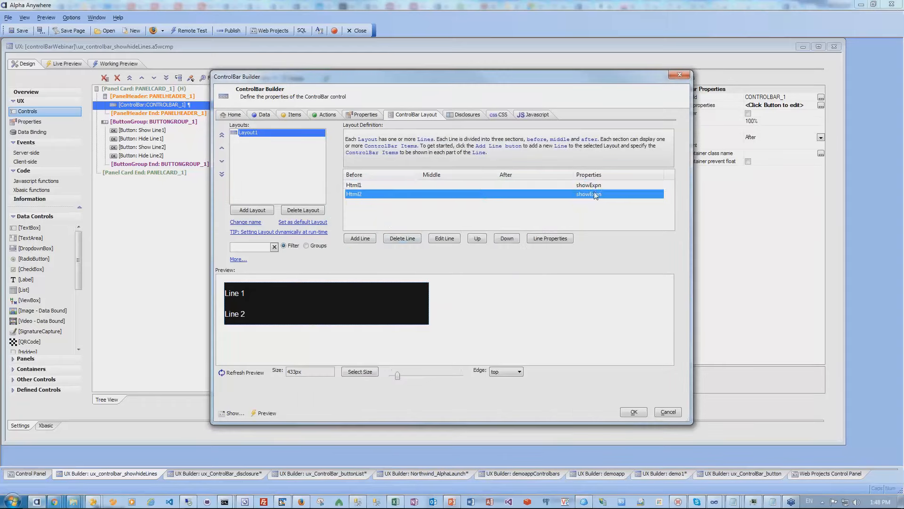
click(562, 239)
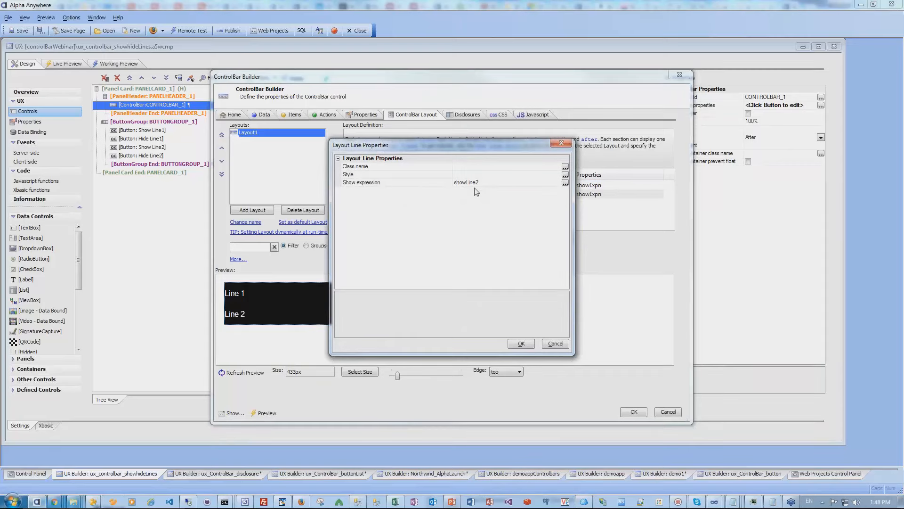
click(522, 345)
click(634, 412)
Test hiding and showing Line 1 and Line 2 of the ControlBar with the four buttons in the working preview
click(117, 63)
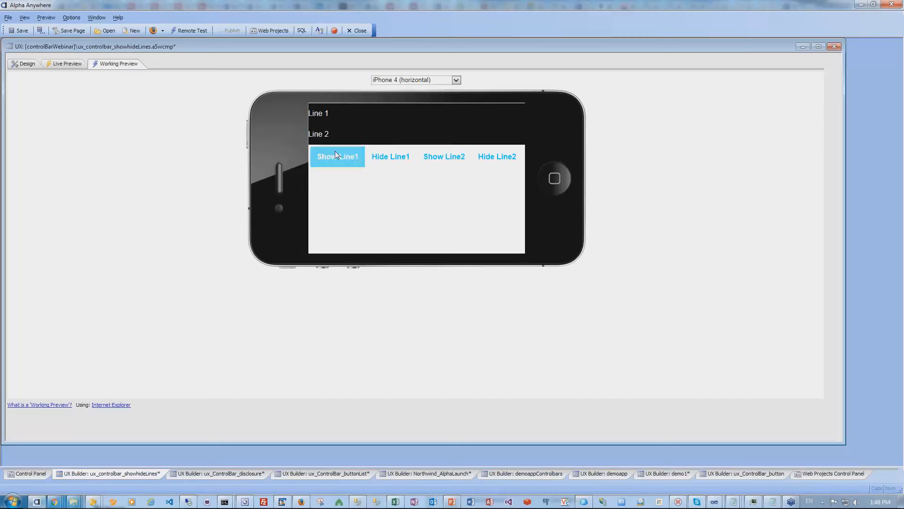
click(384, 157)
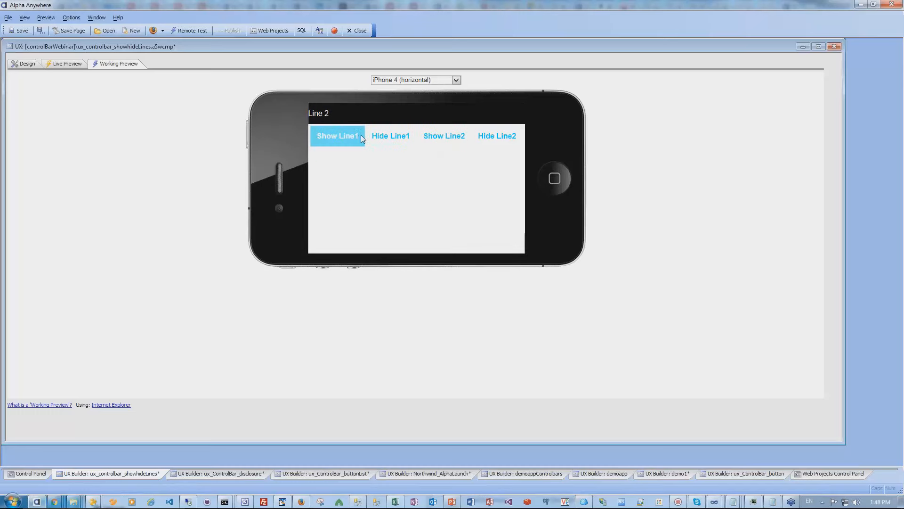
click(344, 135)
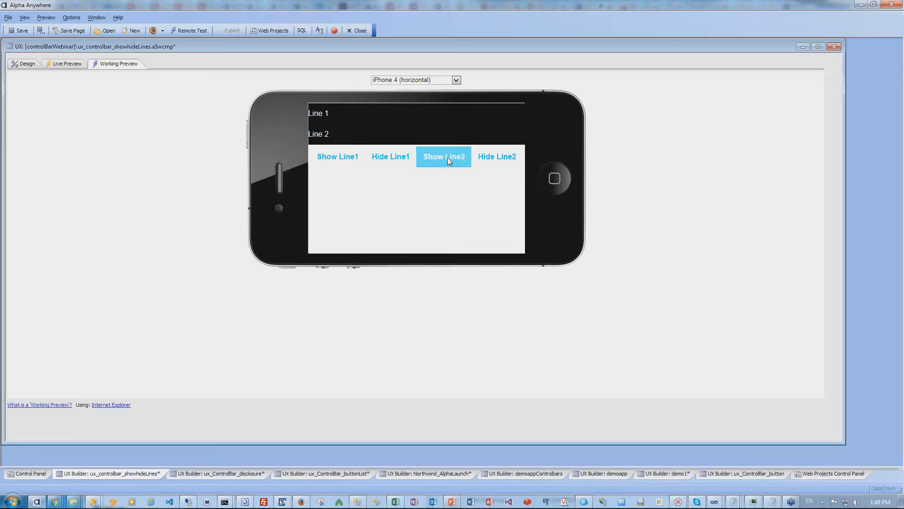
click(498, 158)
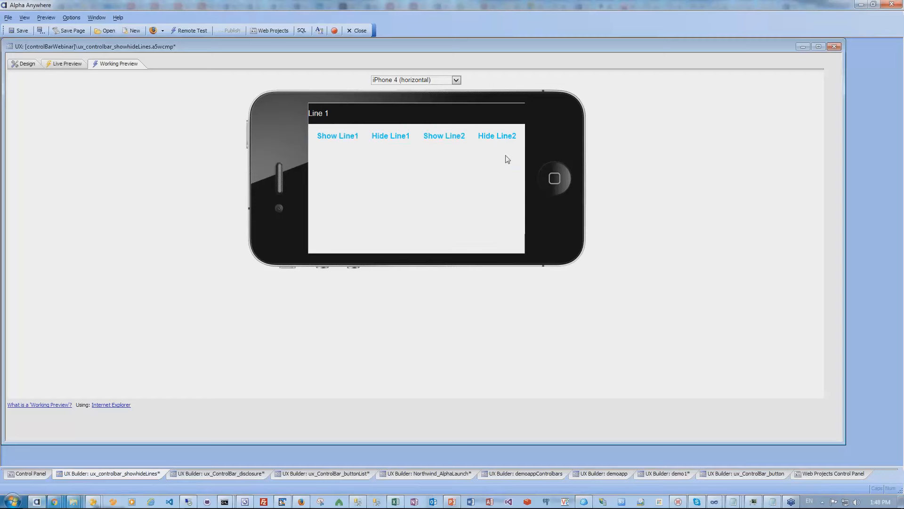
click(448, 138)
click(409, 156)
click(440, 132)
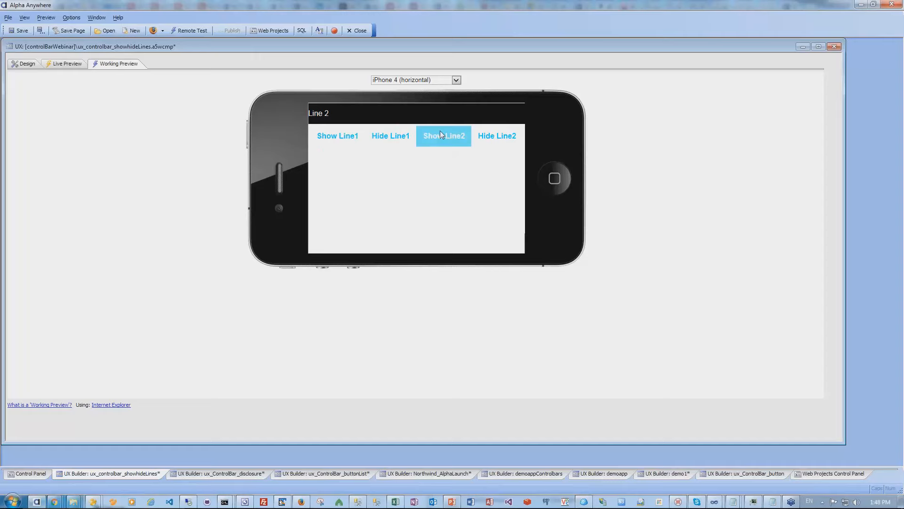
Inspect the click event JavaScript of the Hide Line1 button in the design, focusing on the showLine1 update, and close the editor
click(22, 66)
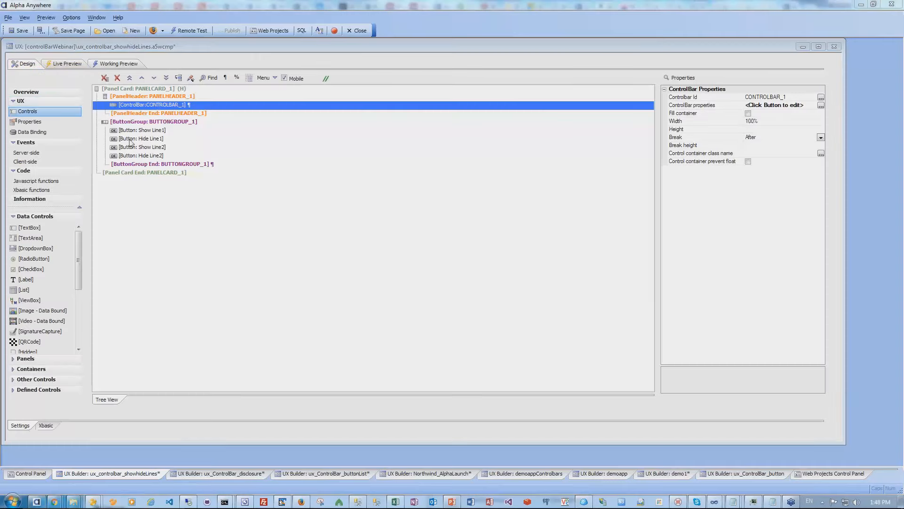
click(152, 141)
double_click(152, 142)
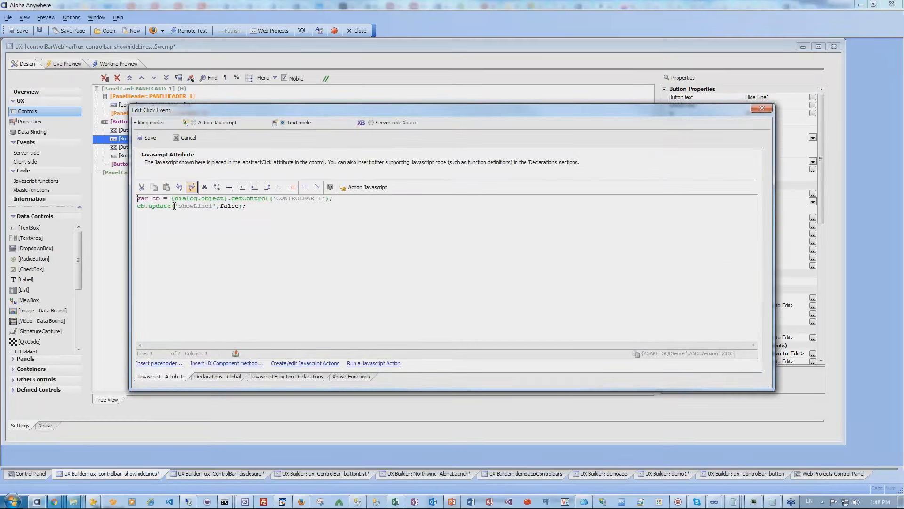
drag(179, 206, 211, 206)
click(763, 108)
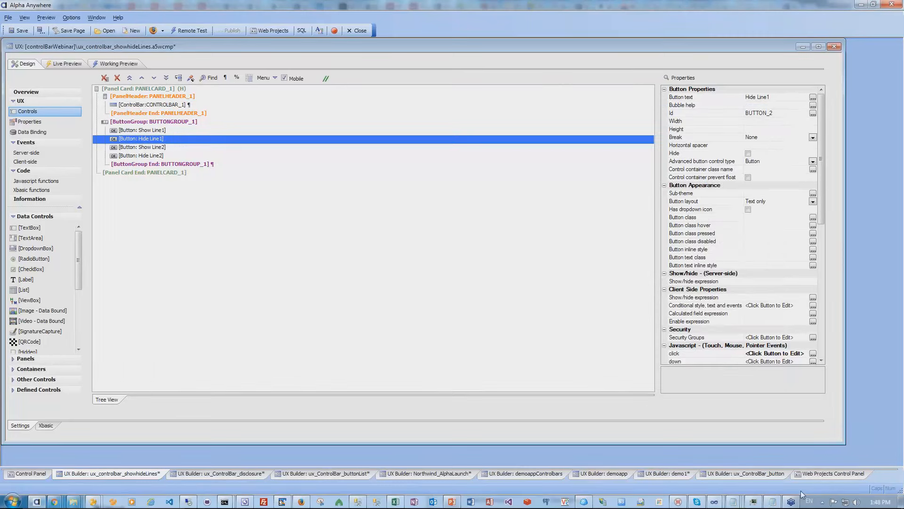
Create a new blank UX component in the controlBarWebinar web project
click(806, 477)
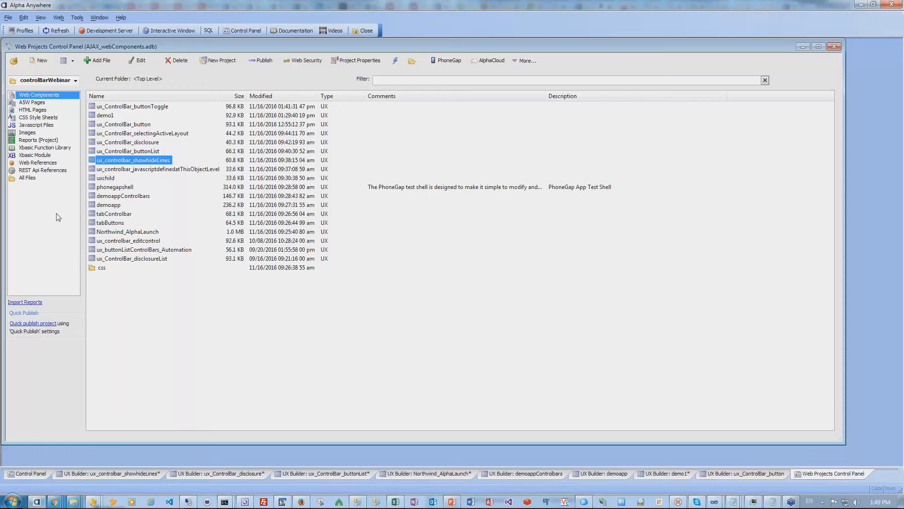
click(62, 60)
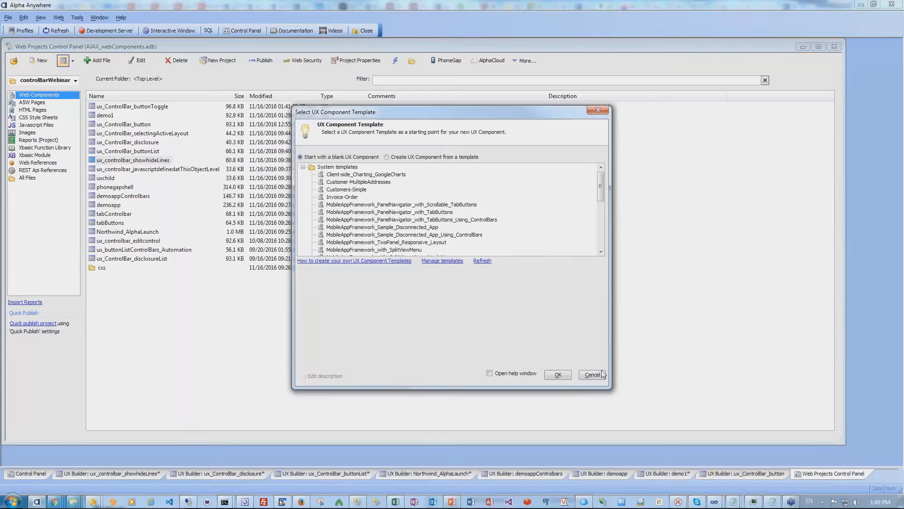
click(557, 375)
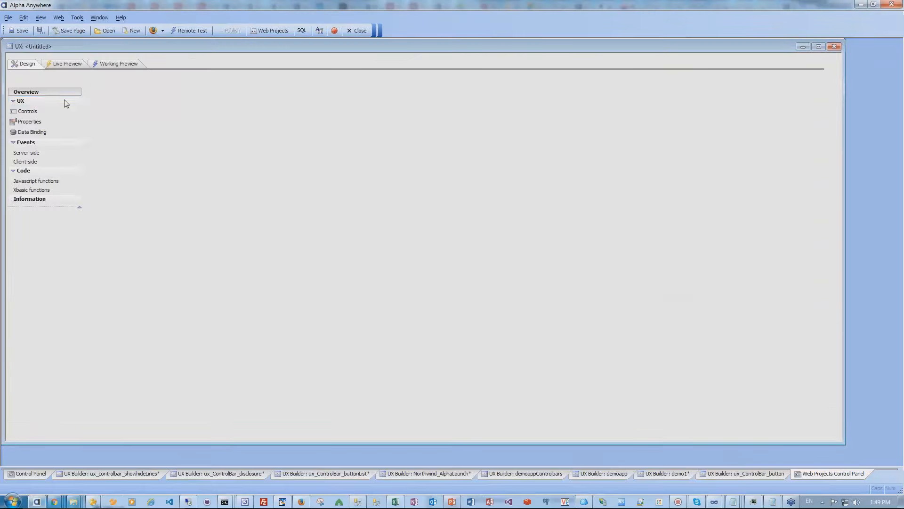
Insert a Panel Card with opening and closing tags into the new component, and turn on the Mobile option
click(29, 112)
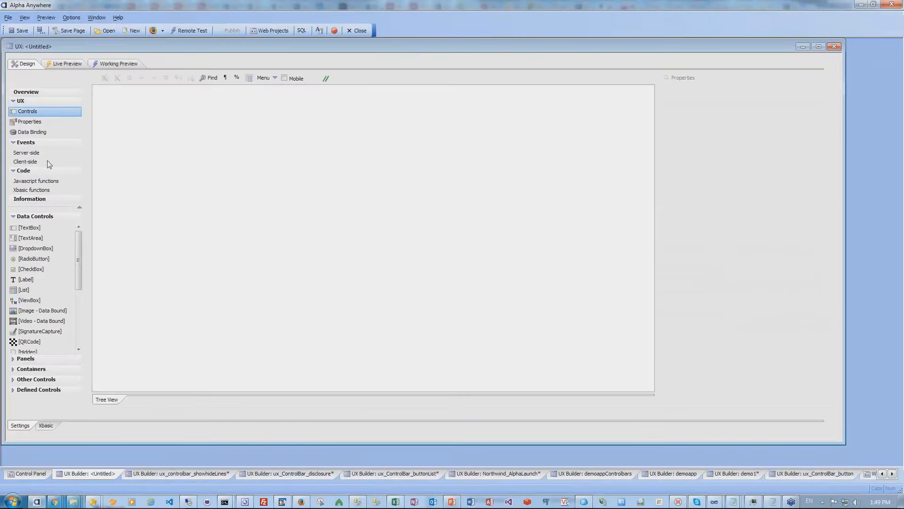
click(26, 359)
double_click(31, 259)
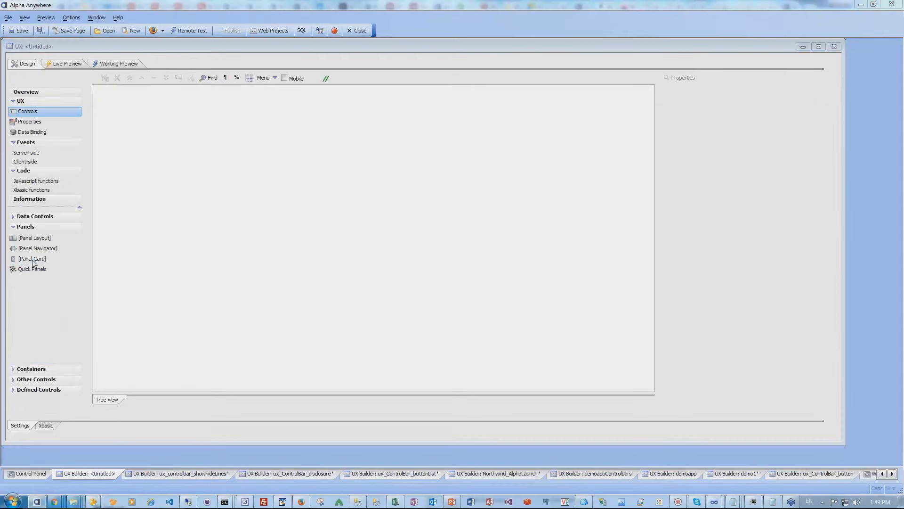
click(456, 268)
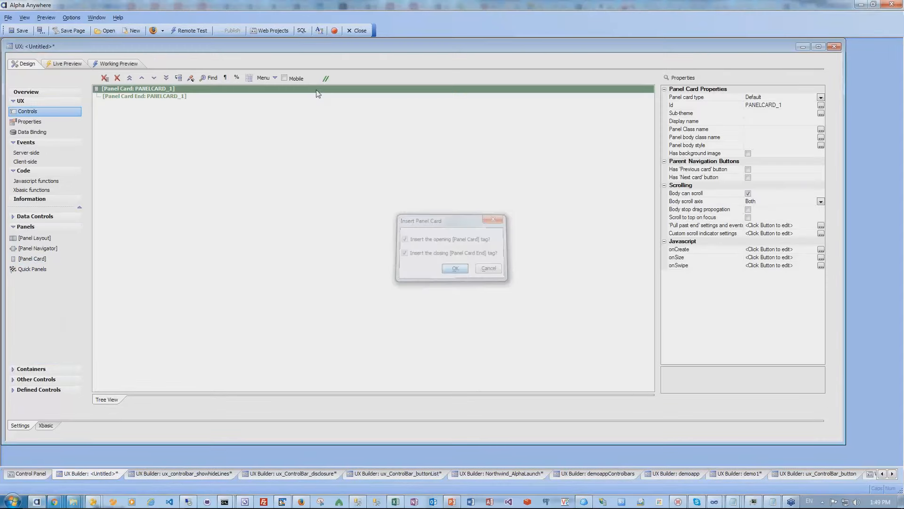
click(285, 78)
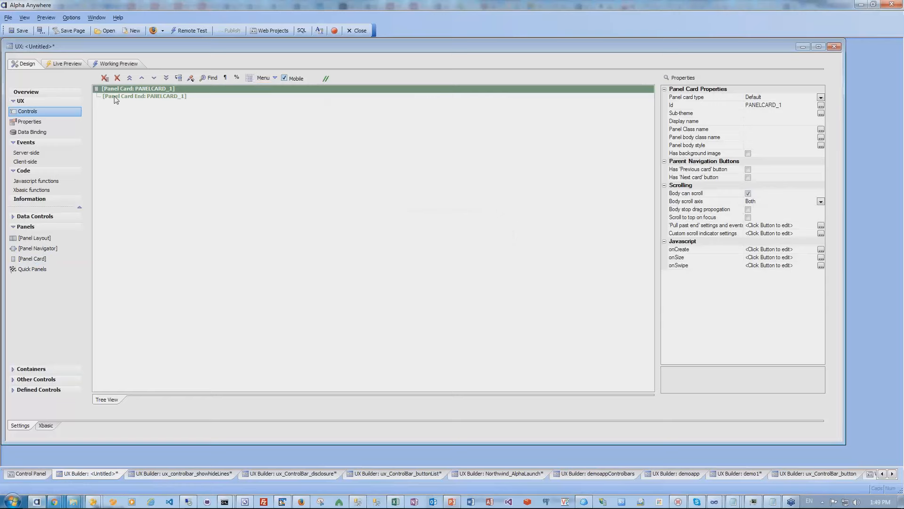
Add a panel header that includes a ControlBar to the new Panel Card
right_click(128, 89)
click(172, 144)
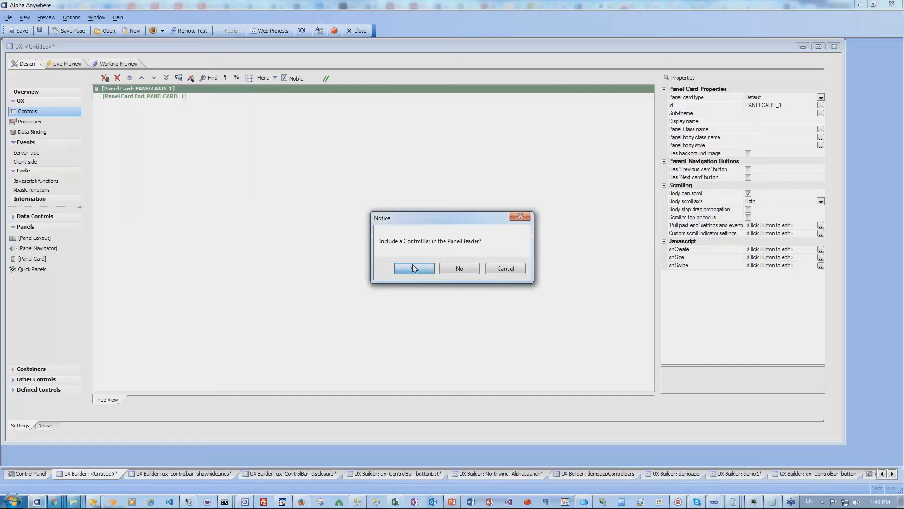
click(414, 268)
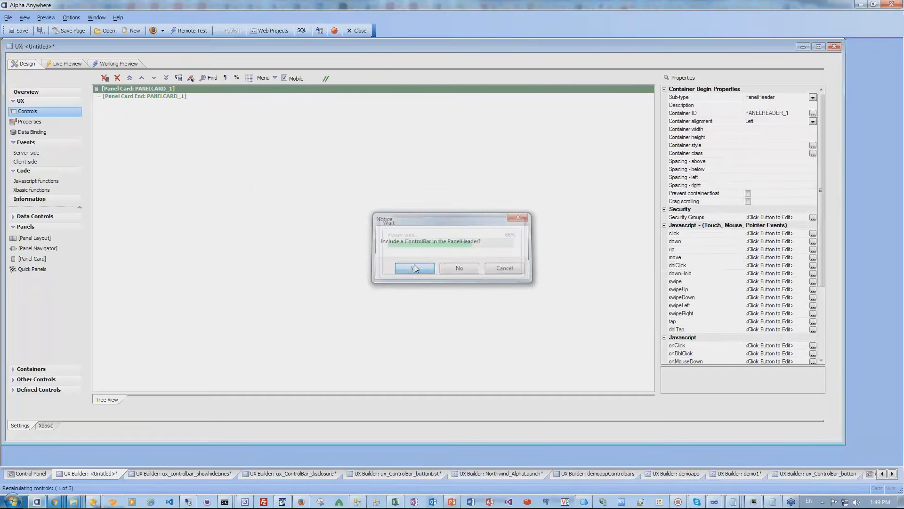
Import the messaging functions into CONTROLBAR_1's definition in the ControlBar Builder
click(175, 105)
double_click(174, 105)
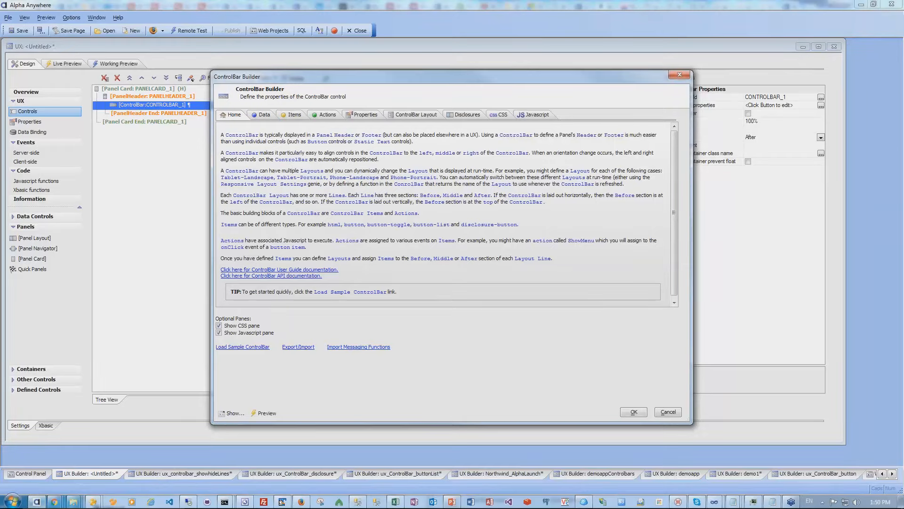
click(358, 347)
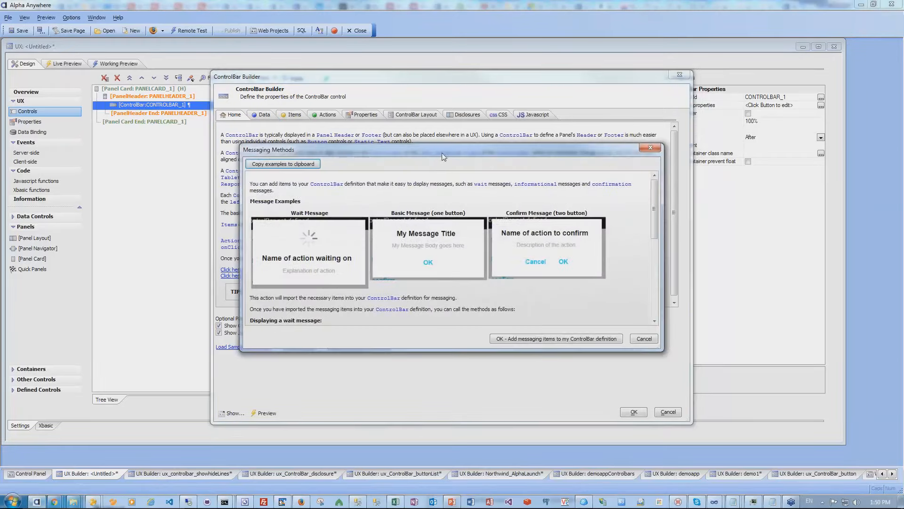
drag(442, 157, 301, 119)
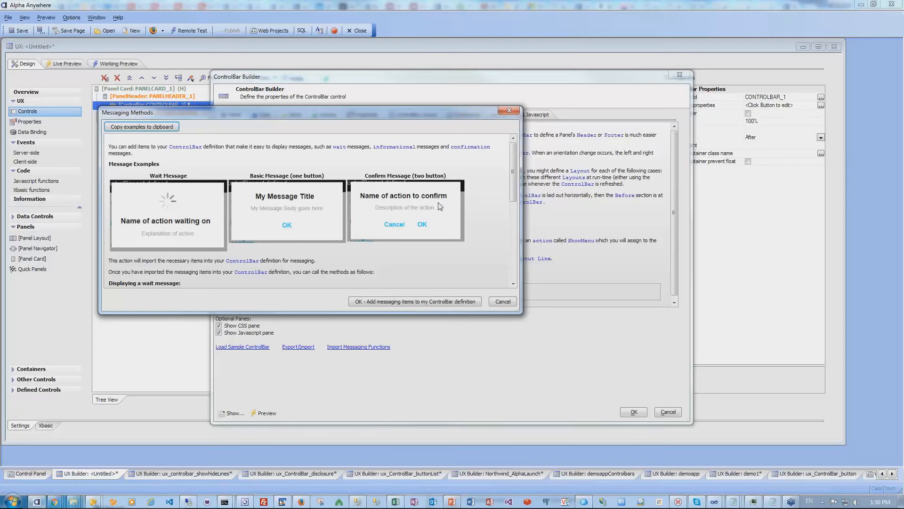
click(424, 301)
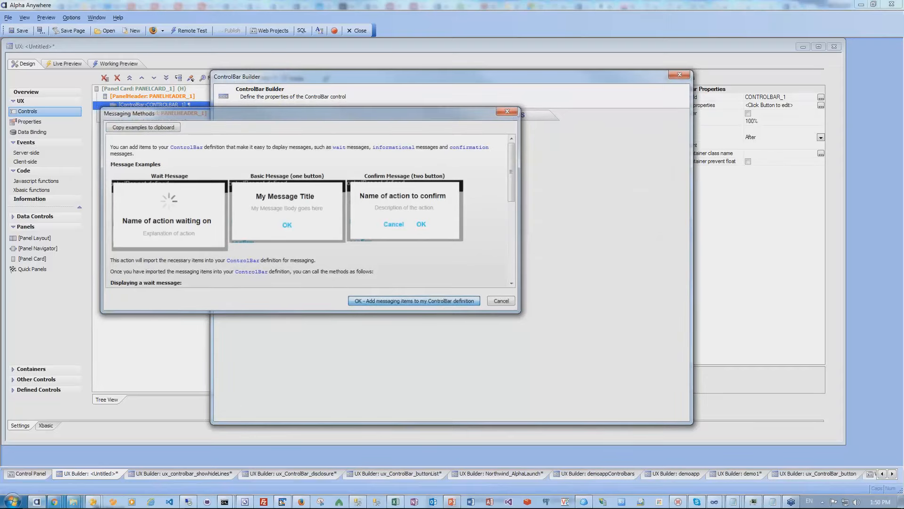
click(511, 268)
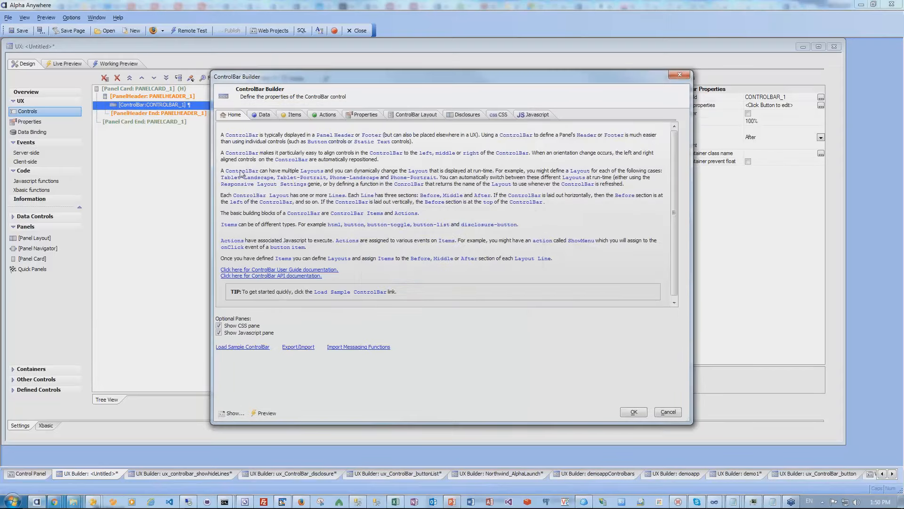
Review the imported data items, ControlBar items, actions and this-object JavaScript functions, including the confirm item's properties
click(261, 115)
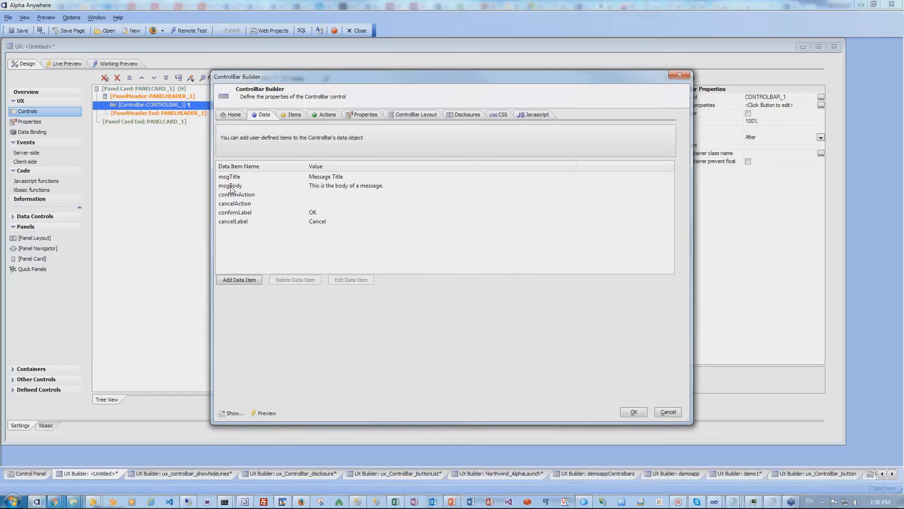
click(288, 118)
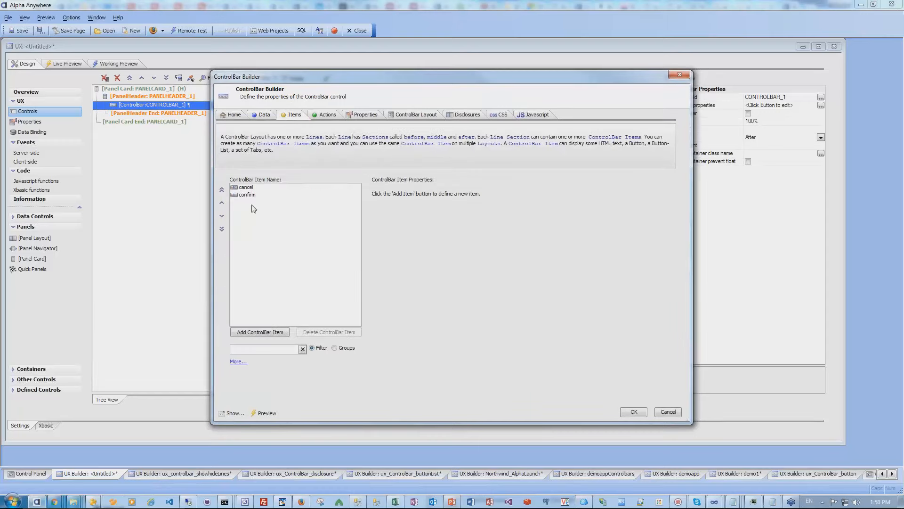
click(532, 117)
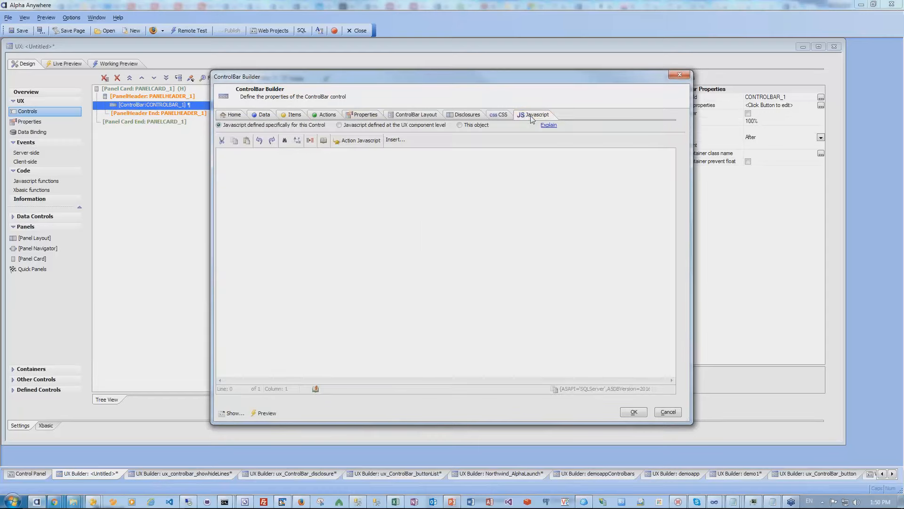
click(468, 125)
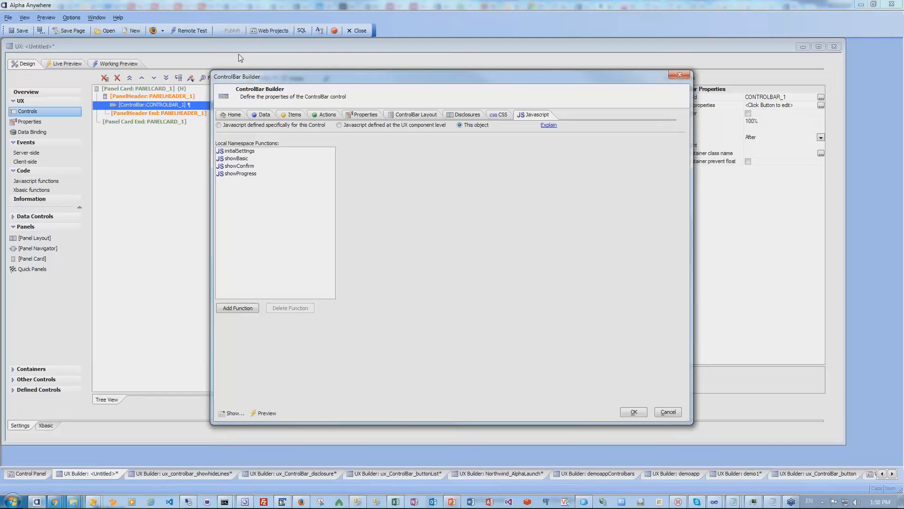
click(327, 115)
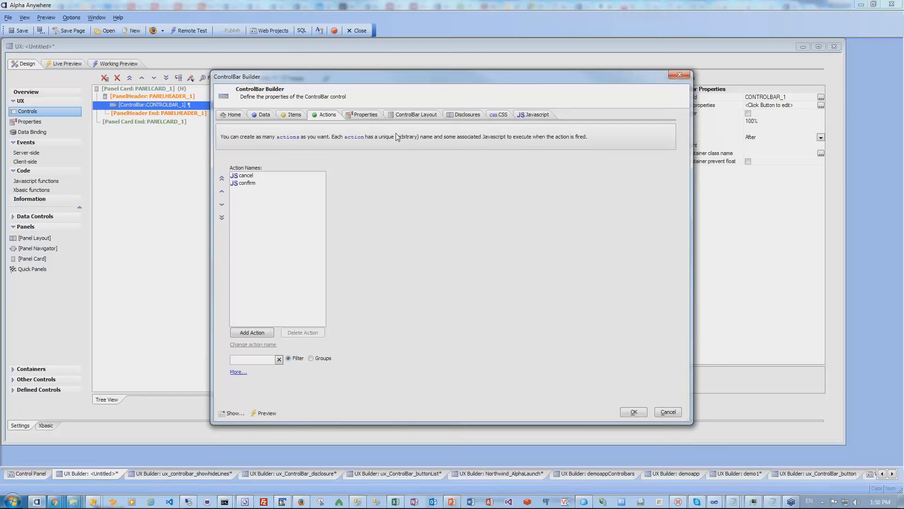
click(293, 115)
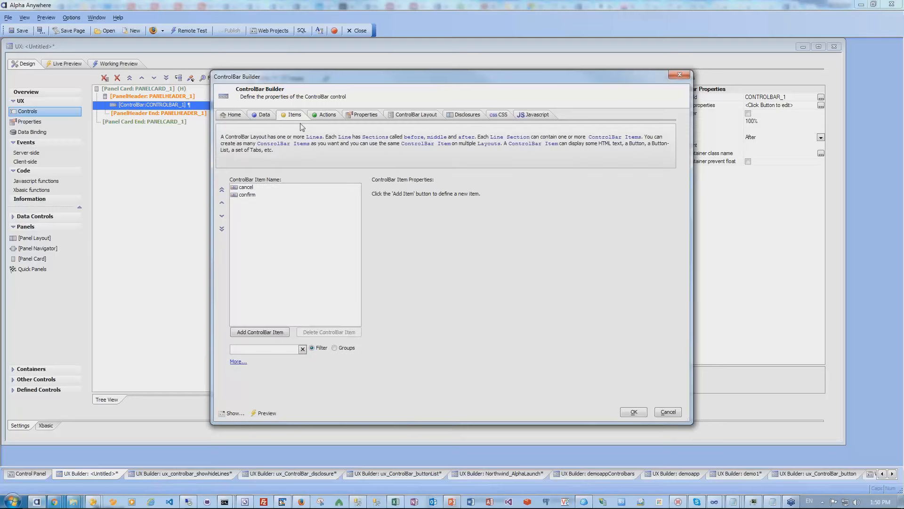
click(254, 196)
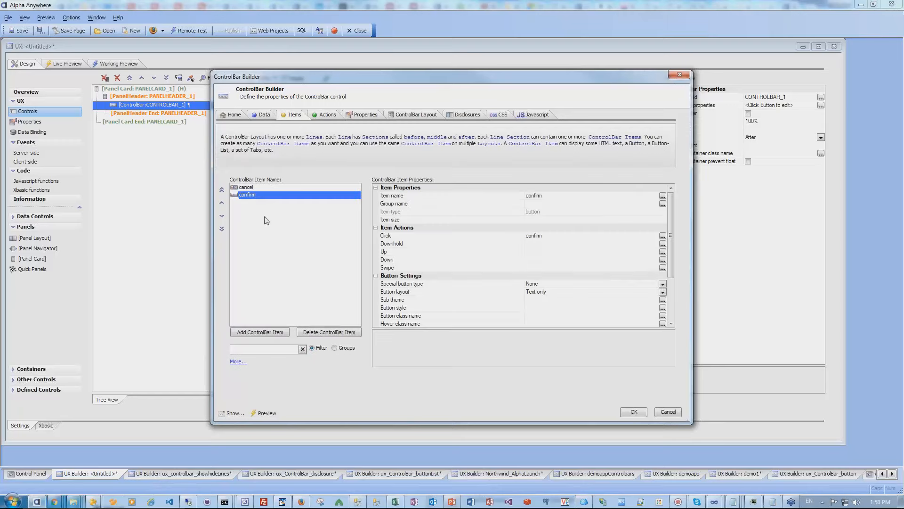
Add a new ControlBar item of type button named delete
click(262, 333)
click(384, 224)
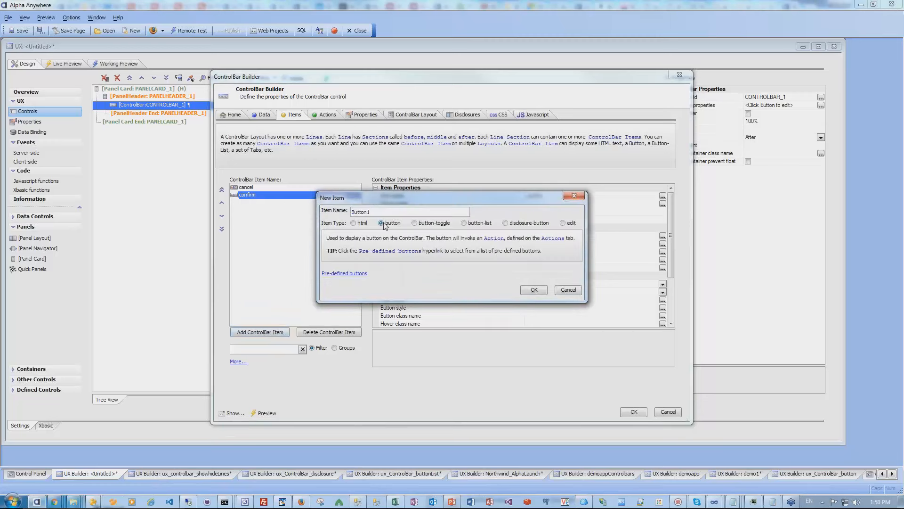
double_click(363, 211)
text(delete)
click(542, 290)
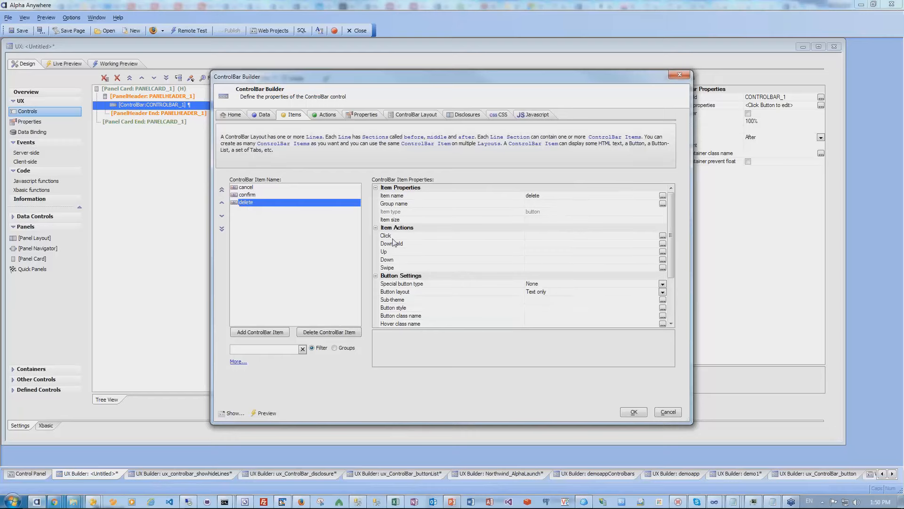
Add a new ControlBar layout named main
click(413, 116)
click(280, 134)
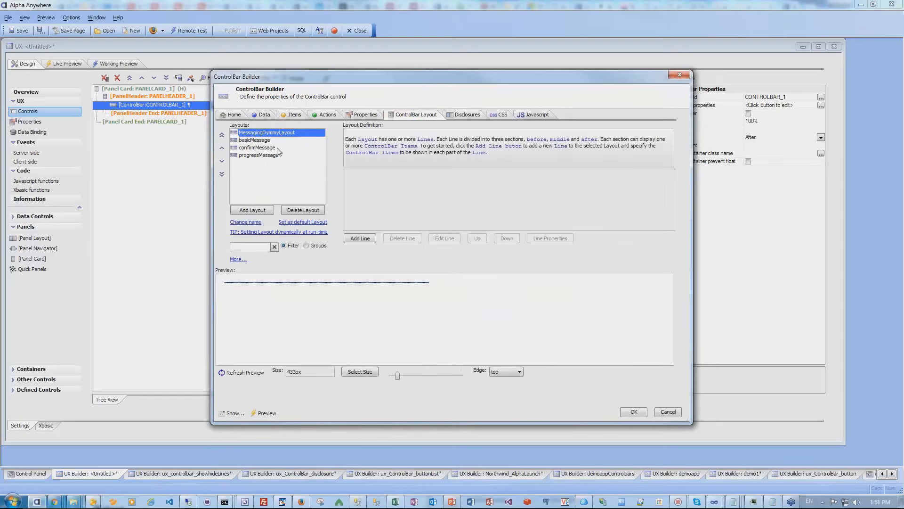
click(253, 211)
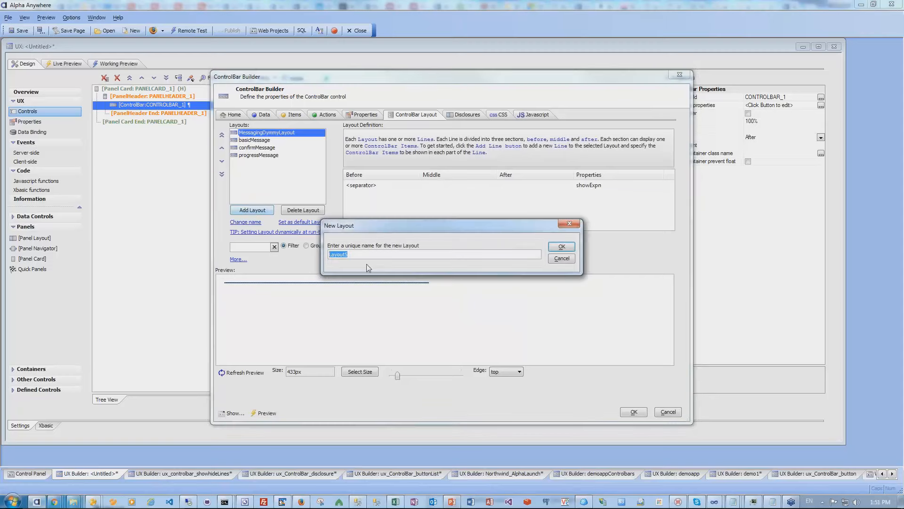
text(main)
click(562, 246)
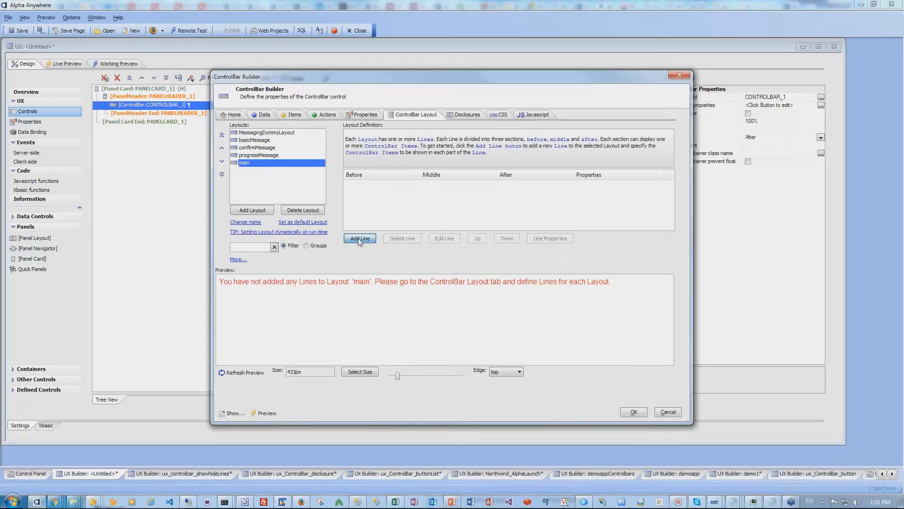
Add a line with the delete item in its Before section to the main layout, and make main the default layout
click(359, 239)
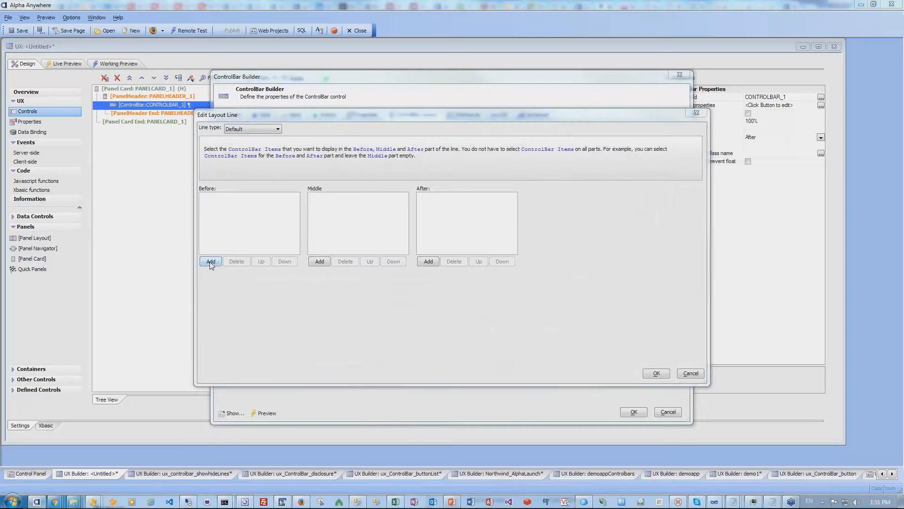
click(211, 262)
click(400, 161)
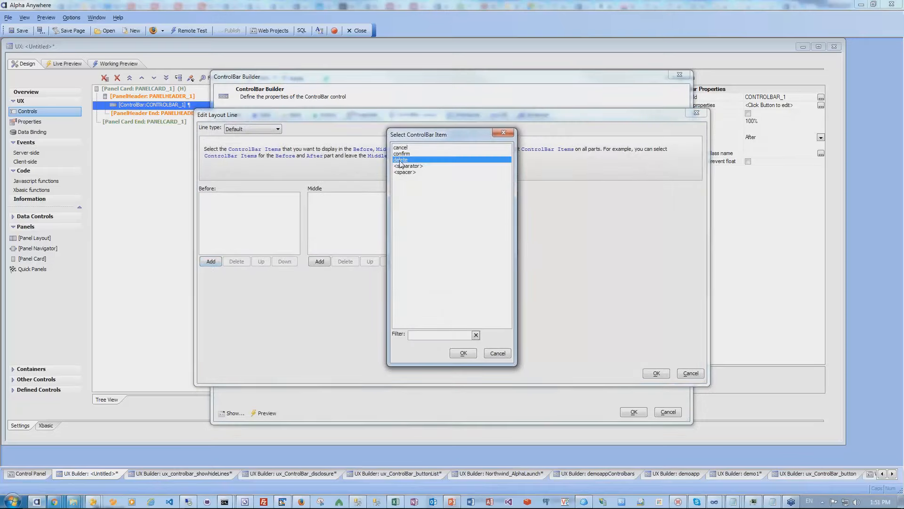
double_click(401, 160)
click(658, 373)
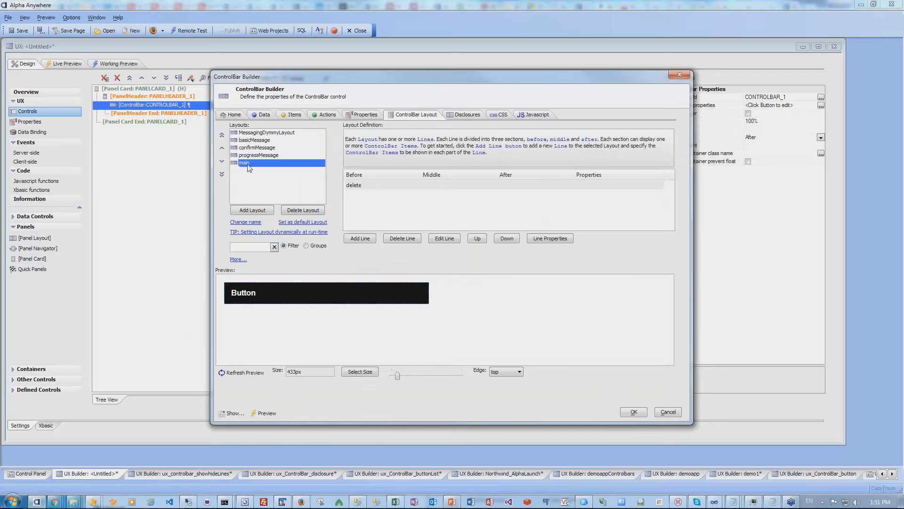
click(305, 224)
click(634, 413)
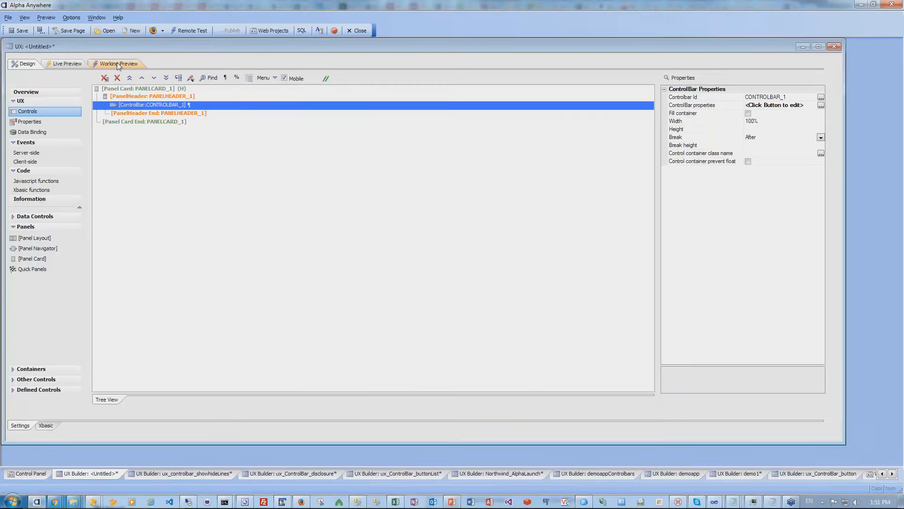
Run the component in the Working Preview, try the ControlBar button, and return to the design view
click(118, 64)
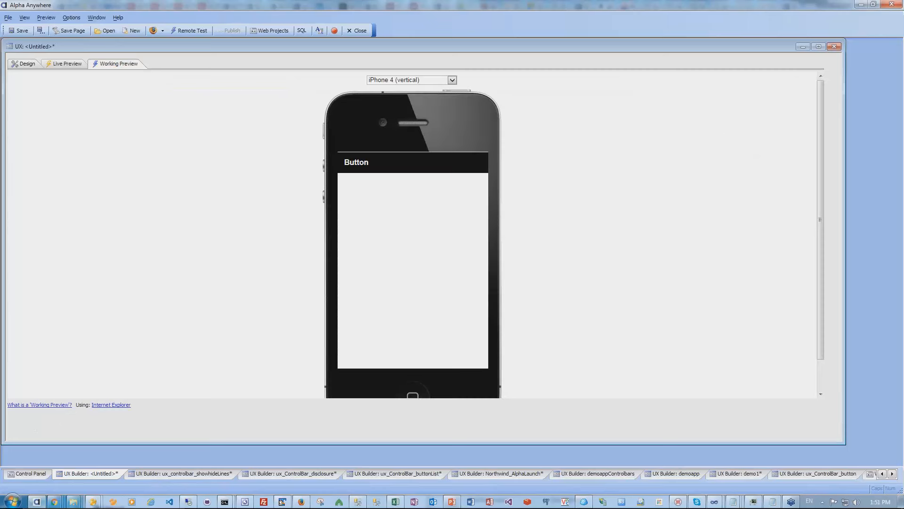
click(361, 163)
click(25, 65)
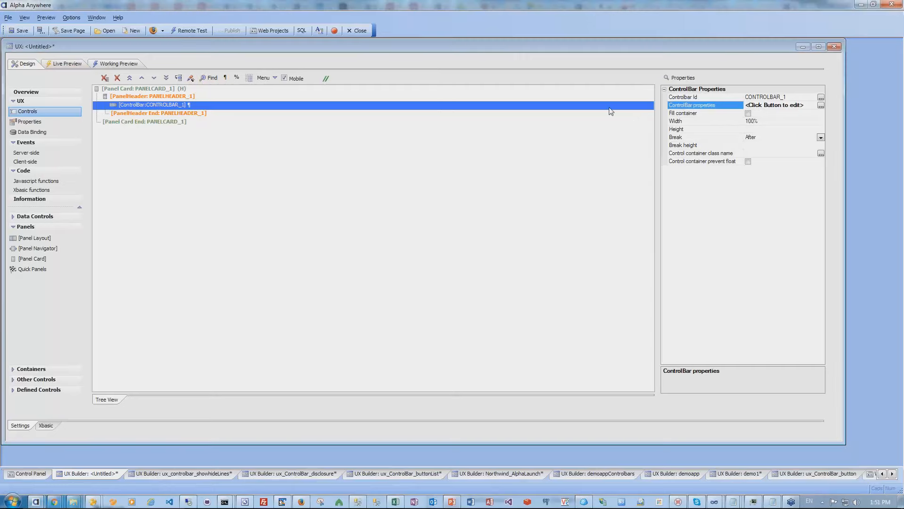
Dismiss the script error, halt the Xbasic debugger and close the ControlBar Builder
click(435, 195)
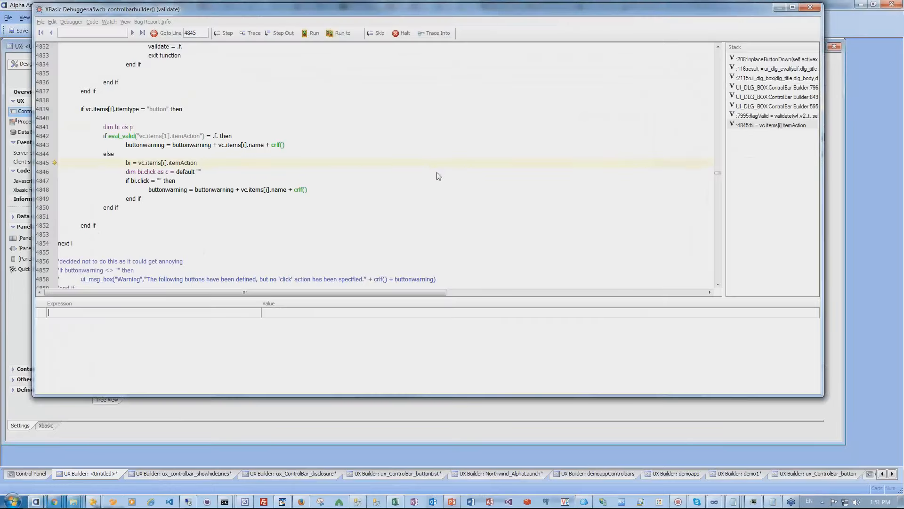
click(397, 33)
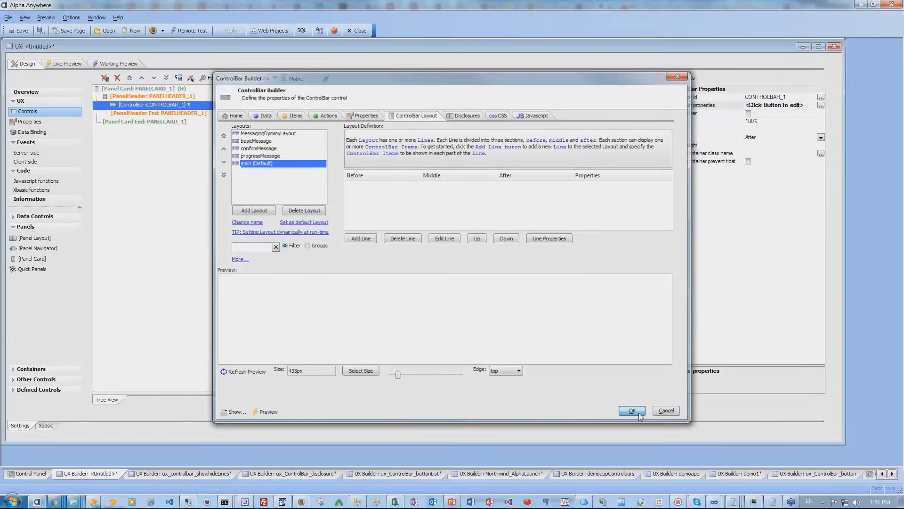
click(636, 413)
Save the new UX component as test in the controlBarWebinar project
click(20, 31)
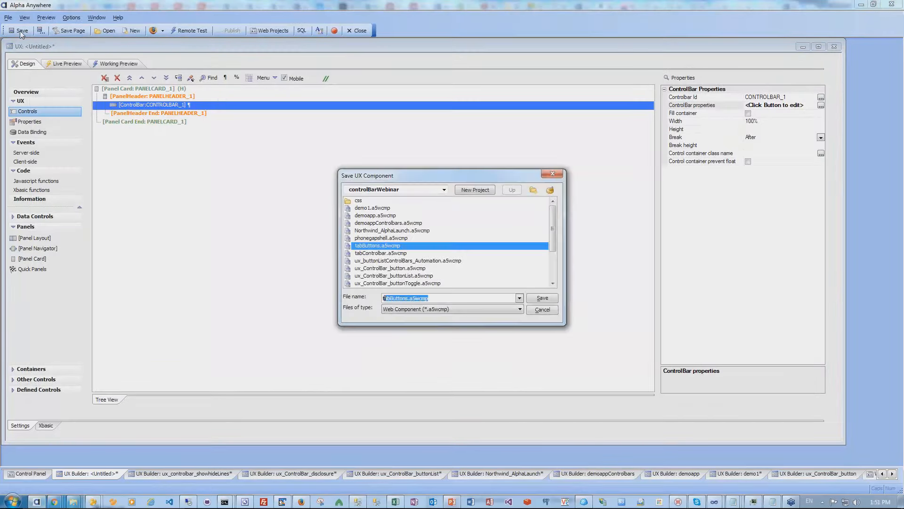
text(test)
key(Return)
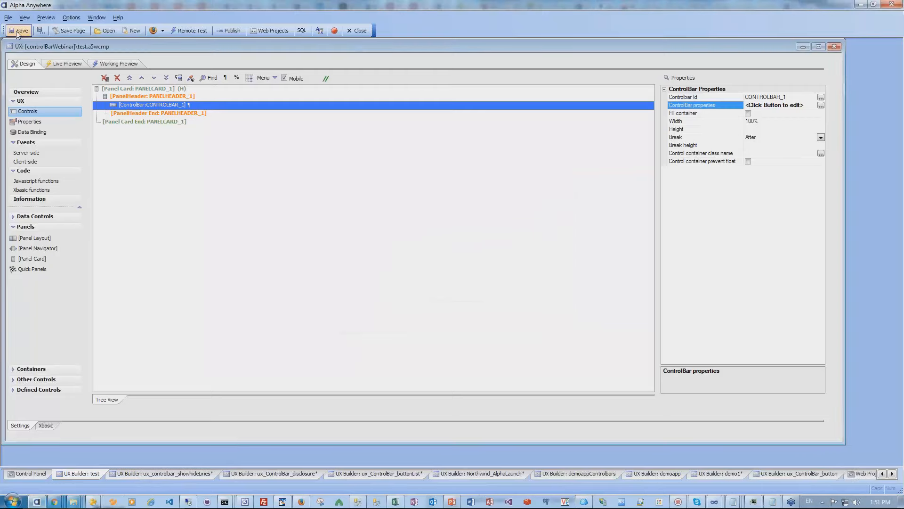
Try to reopen CONTROLBAR_1's definition, then dismiss the script error and the Xbasic debugger
double_click(121, 104)
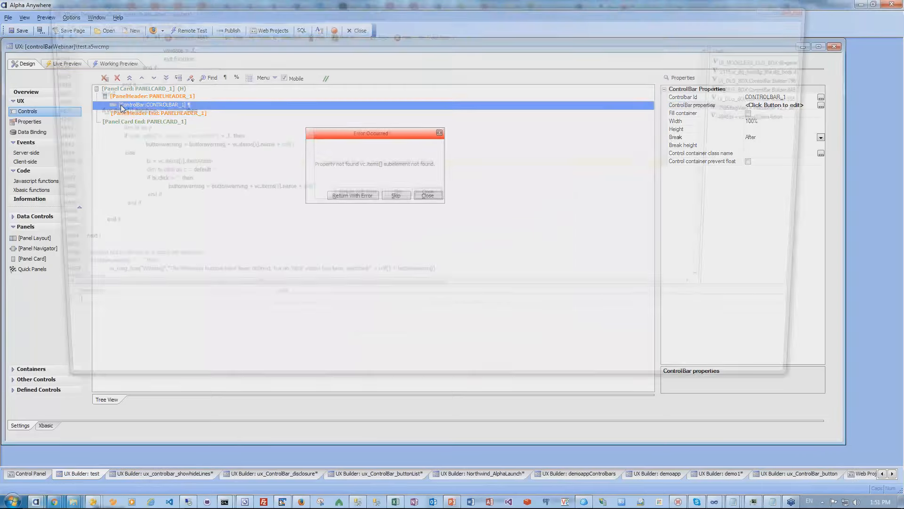
click(421, 197)
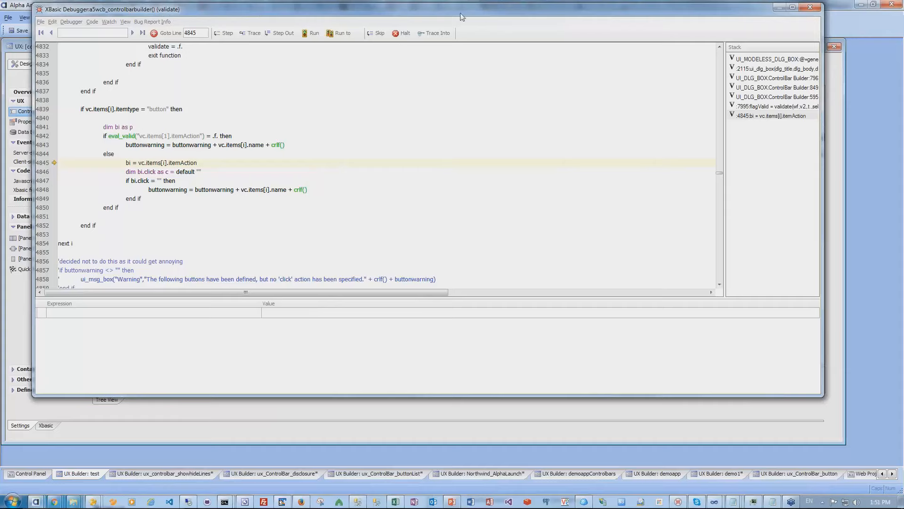
click(809, 10)
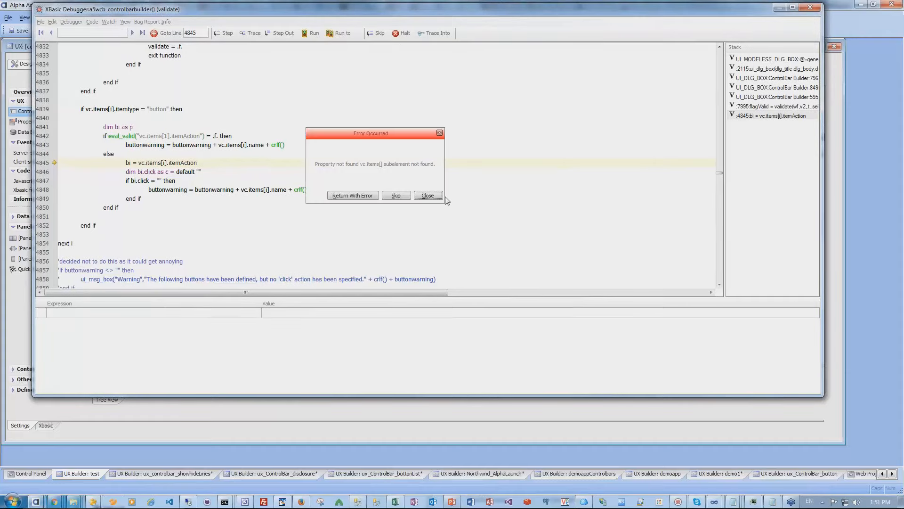
click(431, 195)
click(411, 35)
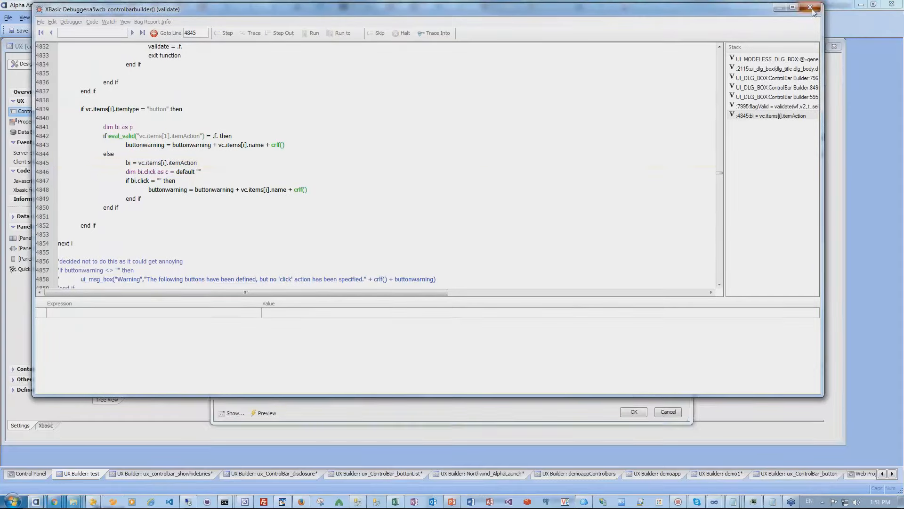
click(808, 9)
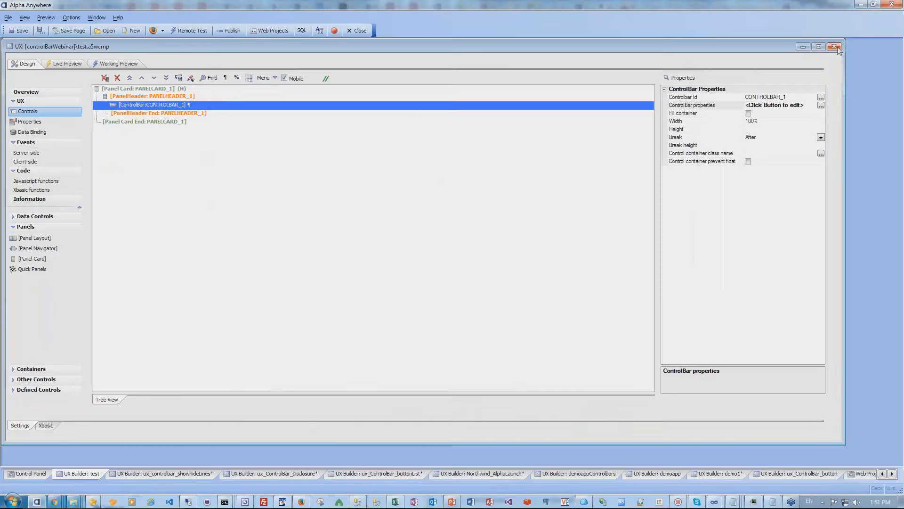
Close the test component and quit the application, saving the changes to every component with unsaved settings
click(834, 46)
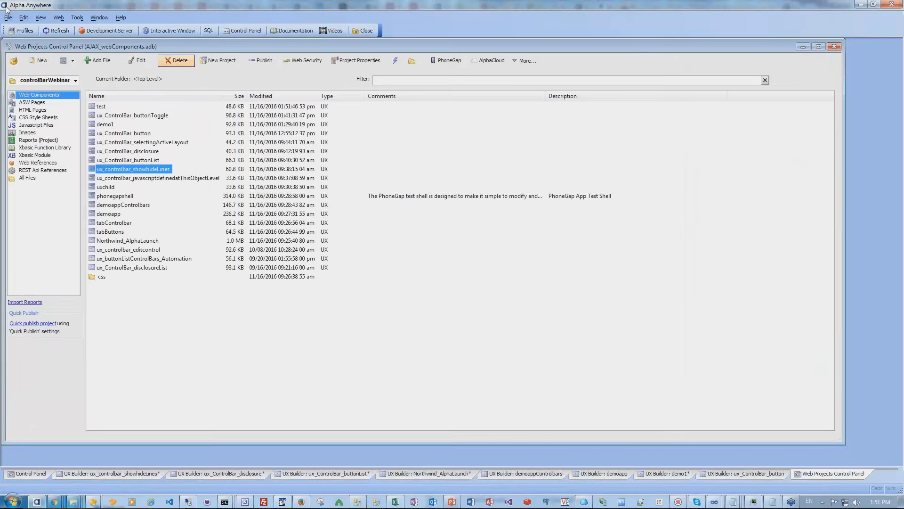
double_click(4, 5)
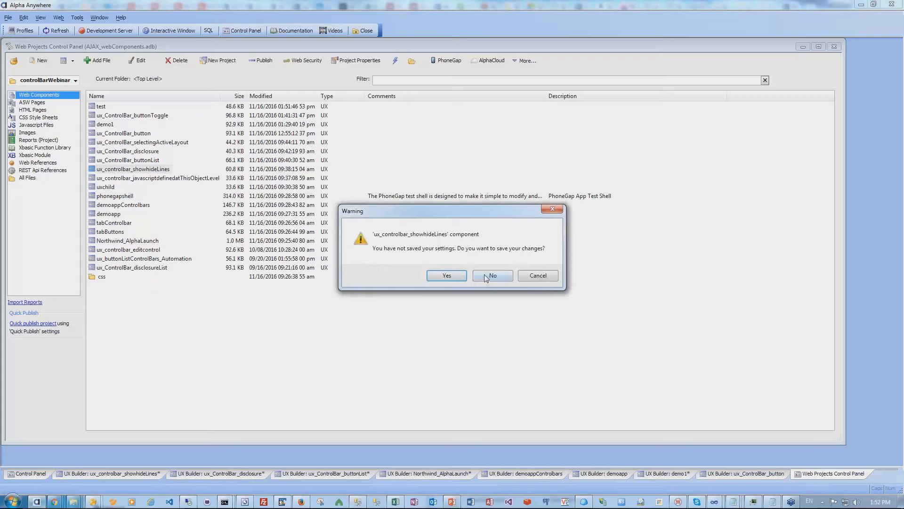
click(449, 274)
click(448, 274)
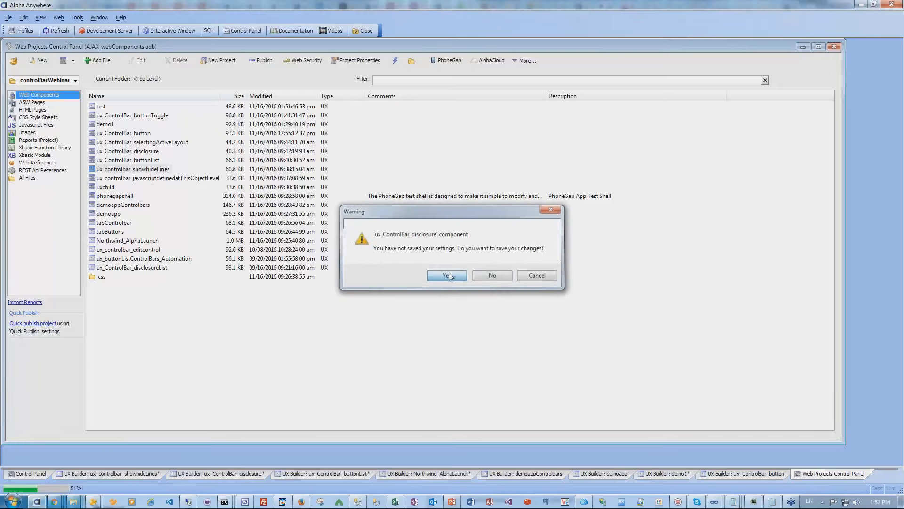
click(448, 274)
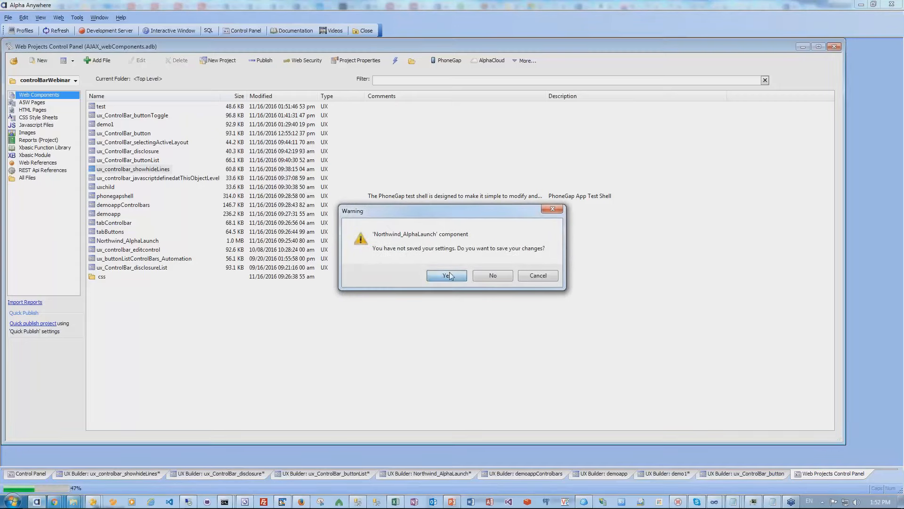
click(449, 274)
click(451, 275)
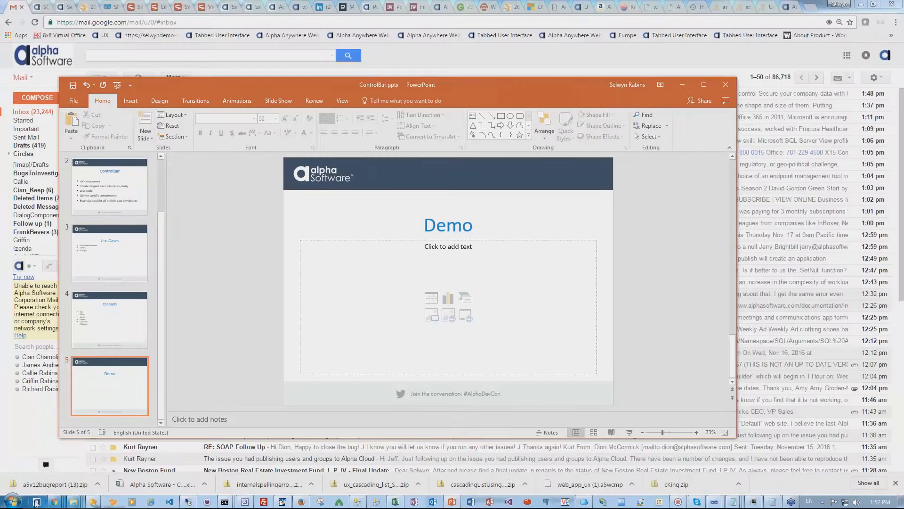
Restart Alpha Anywhere with the AJAX_webComponents workspace and open the Interactive Window
click(36, 502)
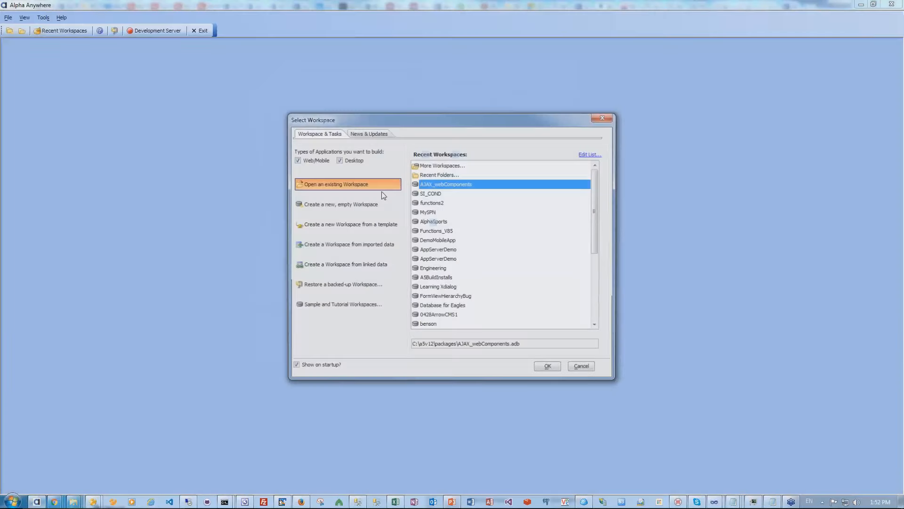
click(547, 364)
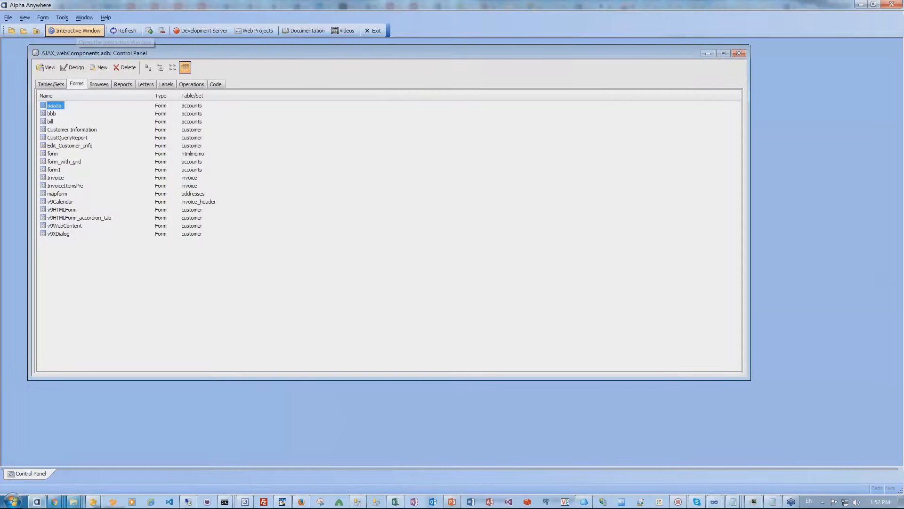
click(101, 36)
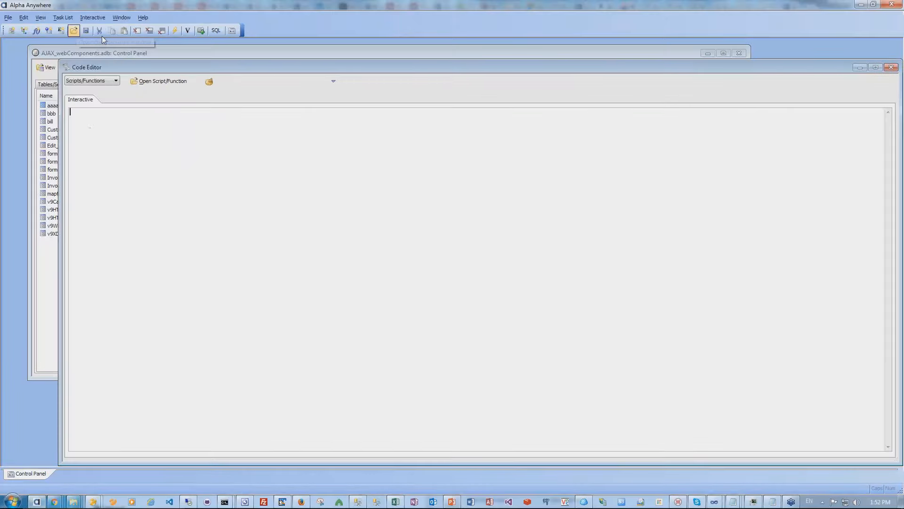
Create a new UX component in the controlBarWebinar project and show its controls
click(238, 53)
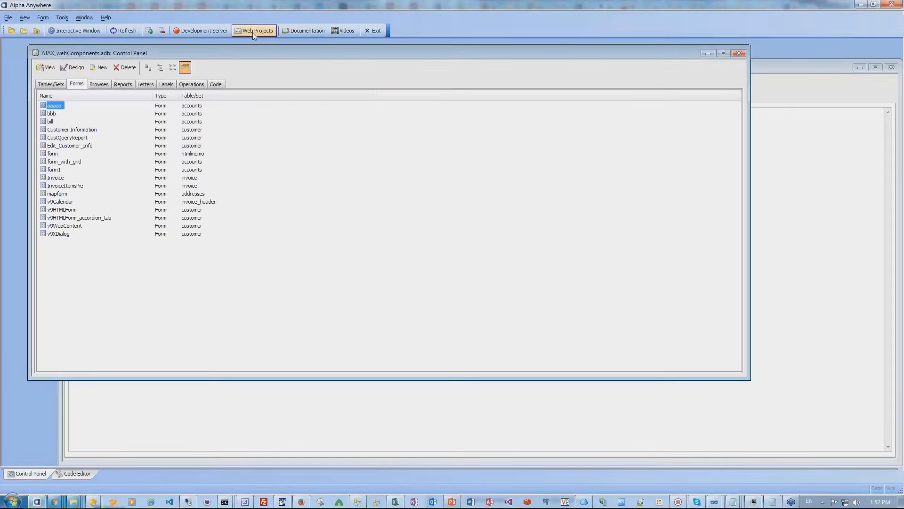
click(253, 30)
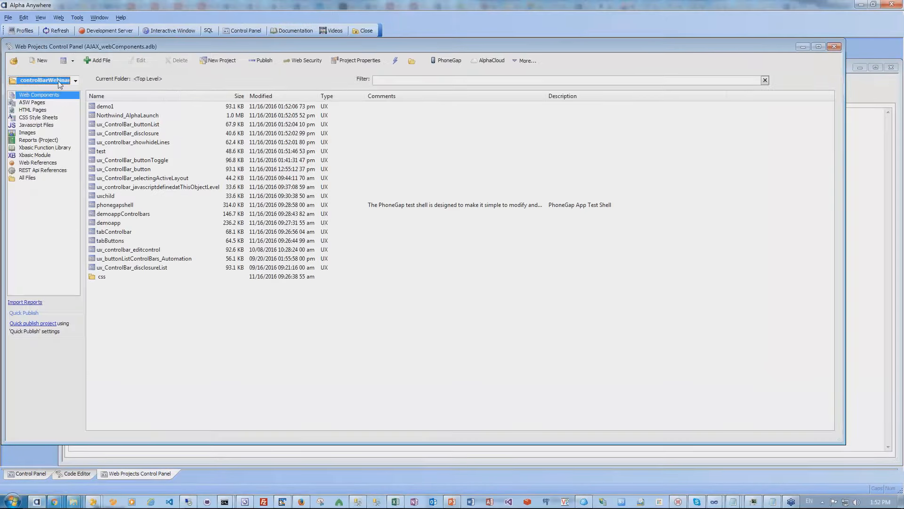
click(42, 63)
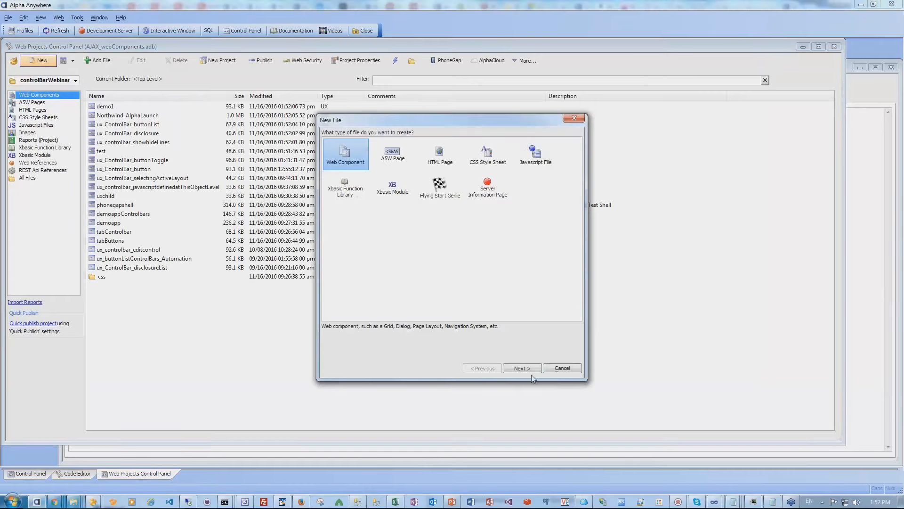
double_click(392, 155)
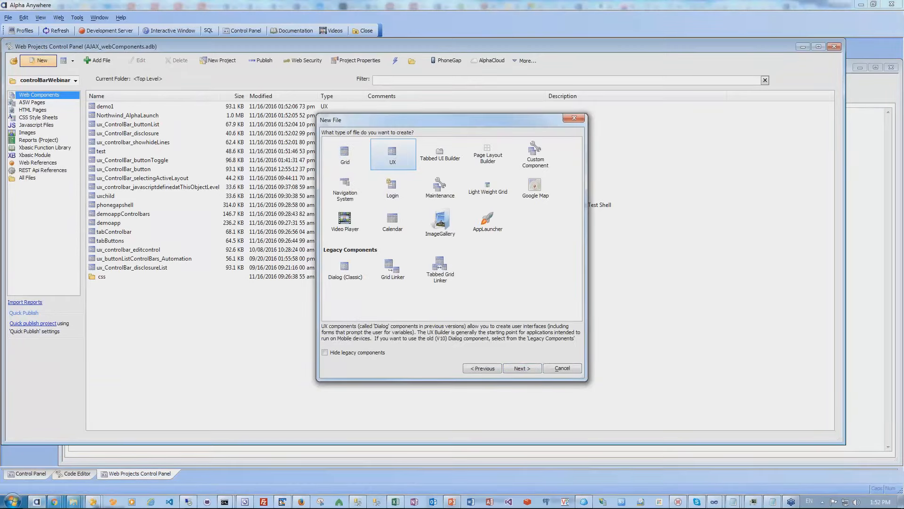
click(558, 375)
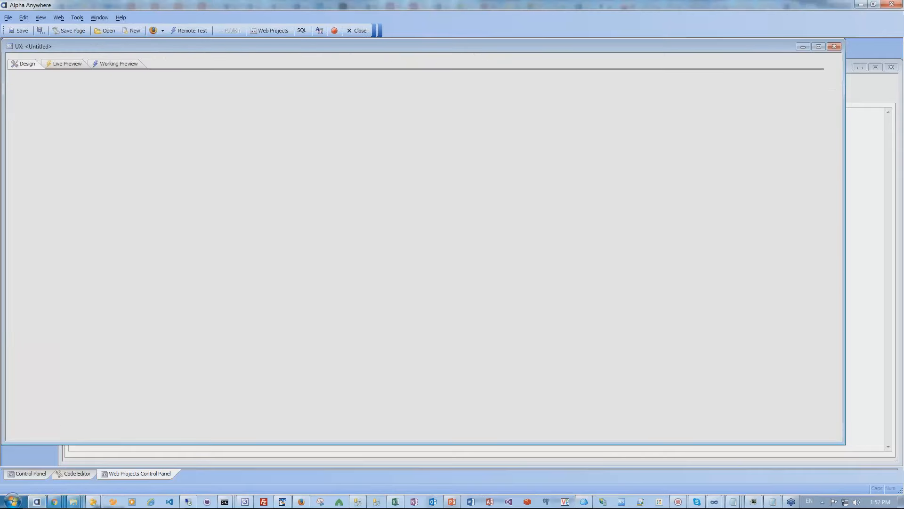
click(31, 112)
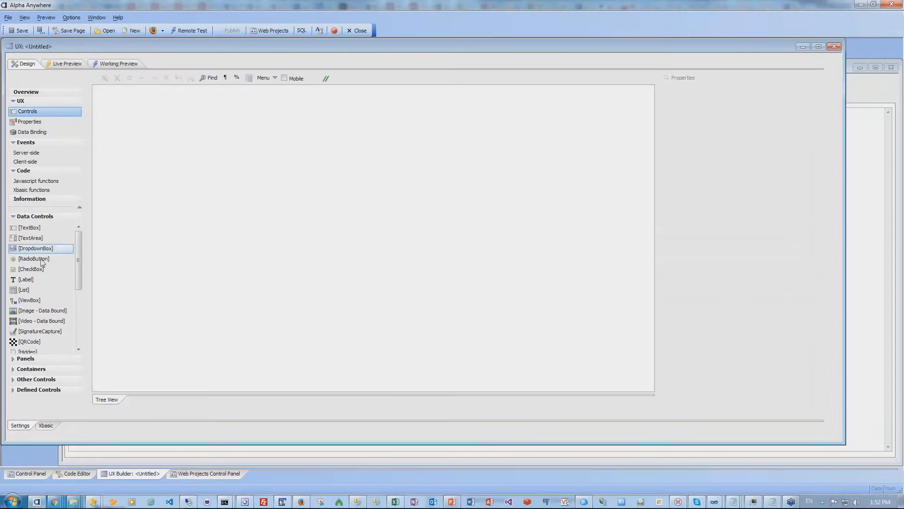
Insert a Panel Card with opening and closing tags, and add a panel header containing a ControlBar
click(34, 359)
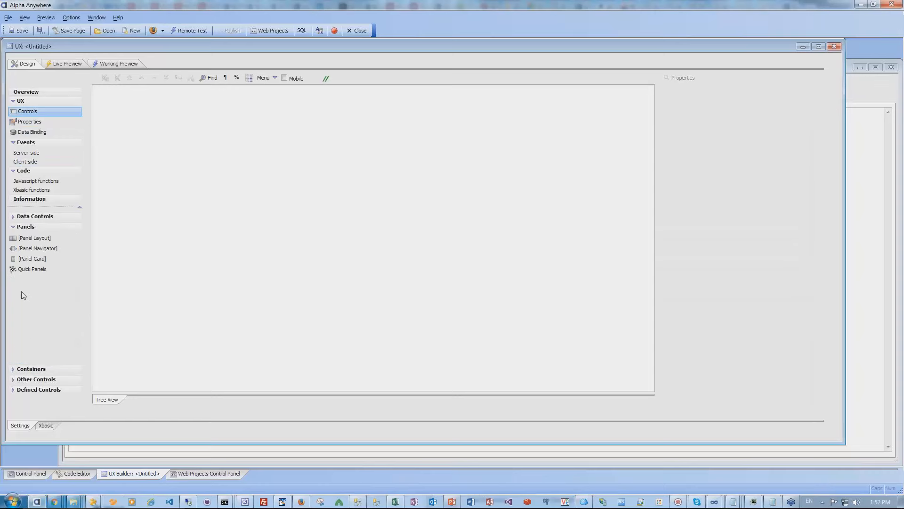
double_click(32, 259)
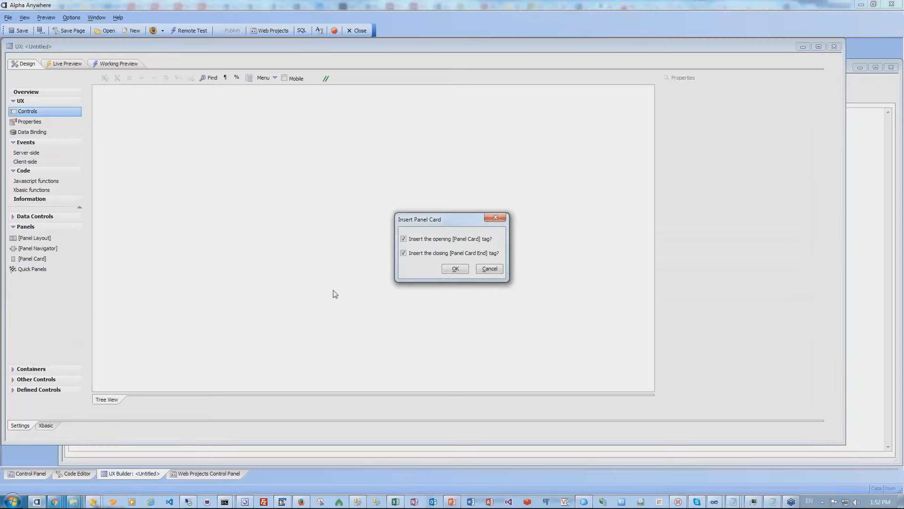
click(453, 269)
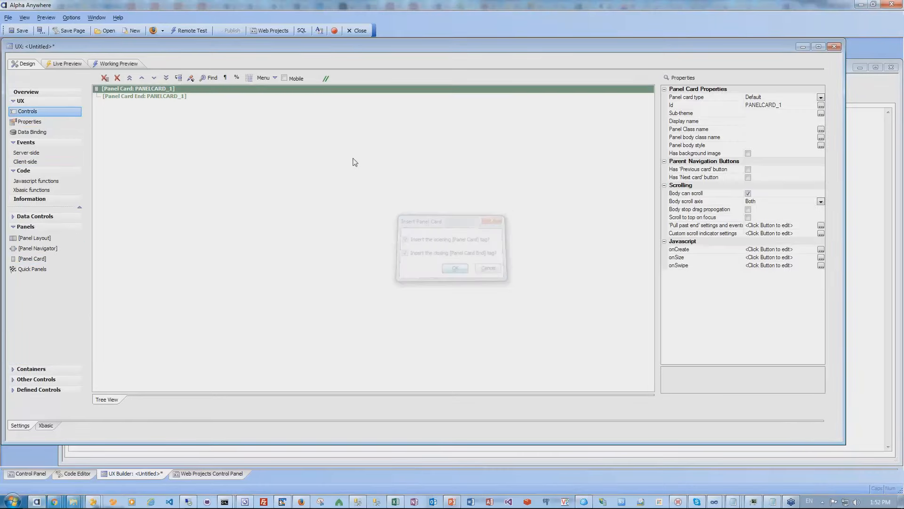
right_click(165, 89)
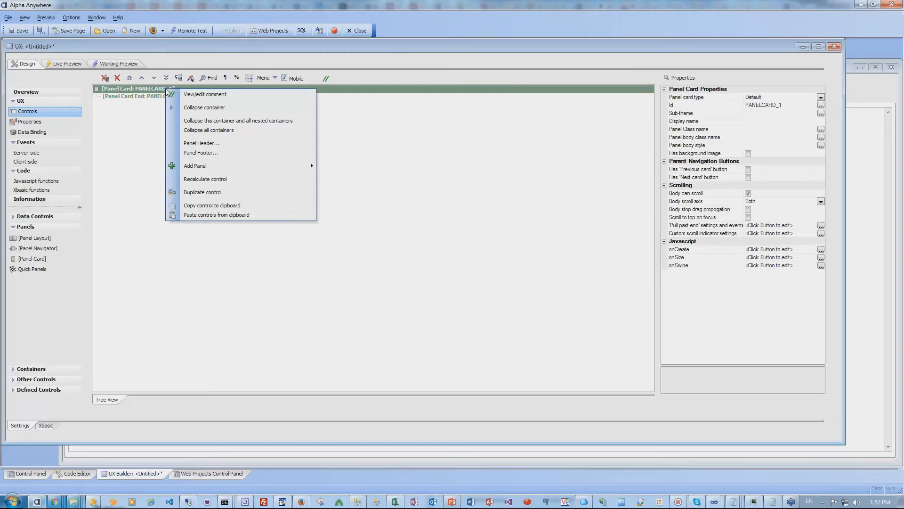
click(211, 143)
click(413, 269)
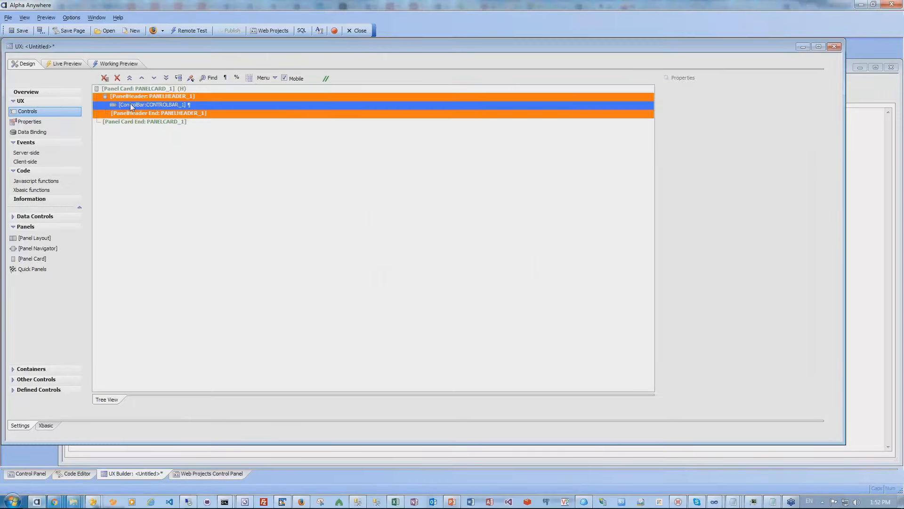
Open the header ControlBar's definition and import the messaging functions into it
double_click(132, 105)
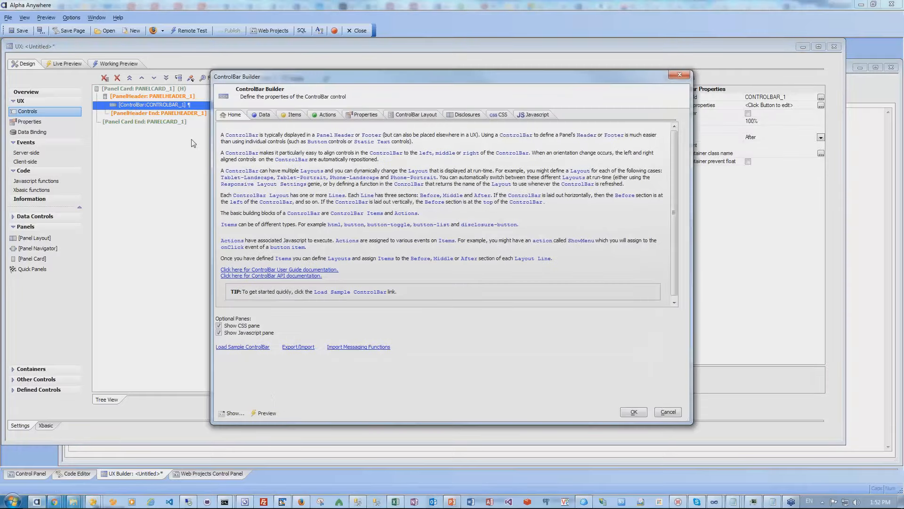
click(342, 347)
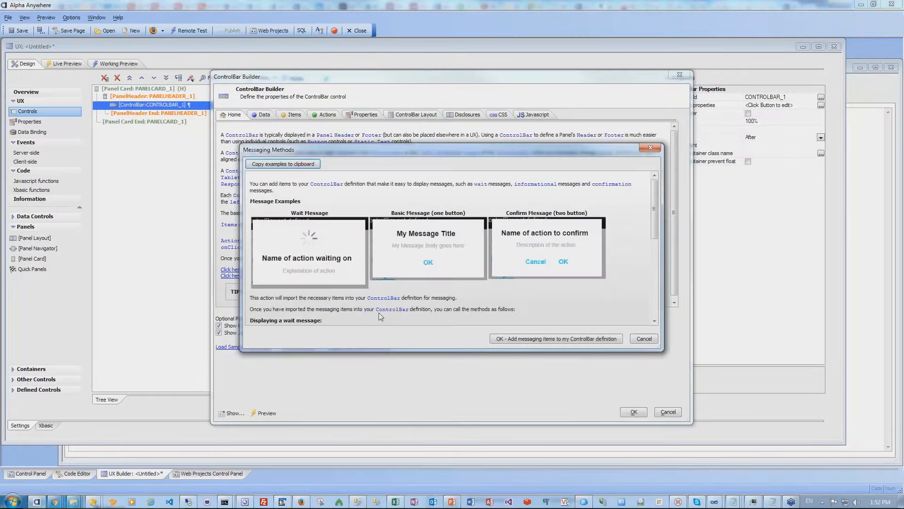
click(519, 338)
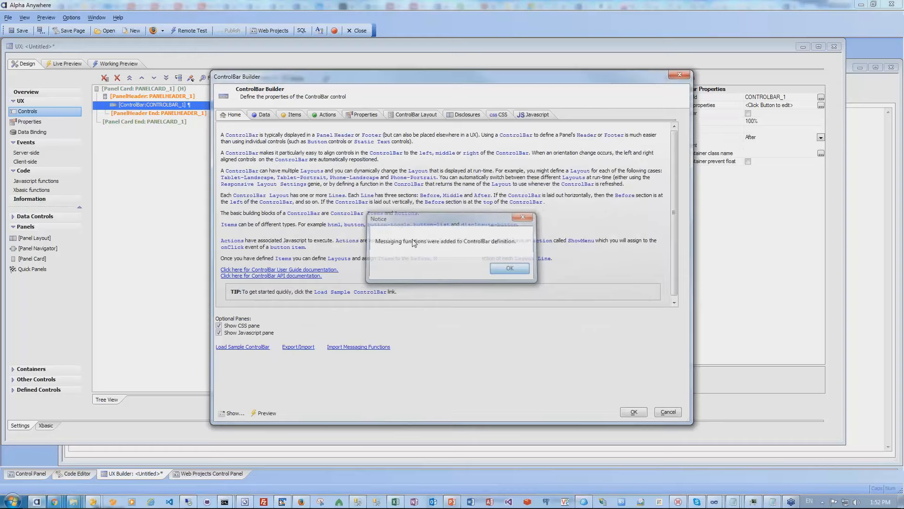
key(Return)
Add a button item named Delete to the ControlBar and set its button text to Delete
click(295, 114)
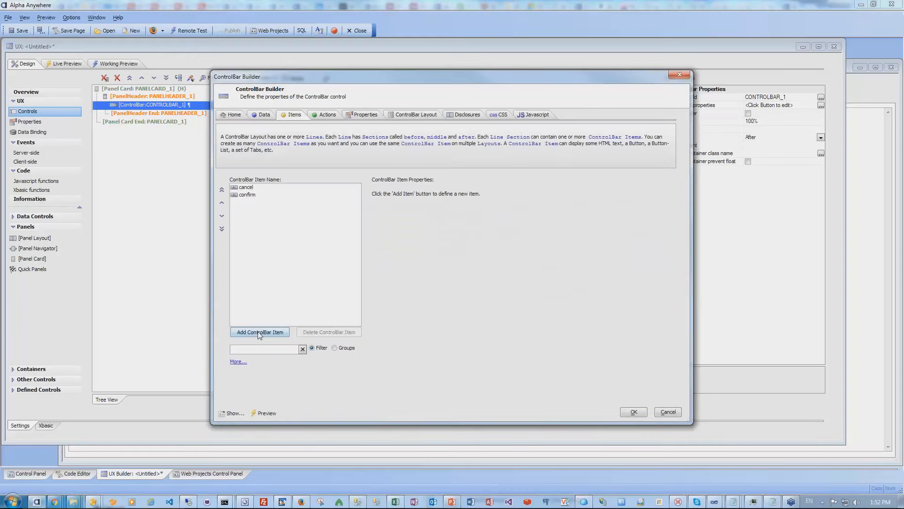
click(260, 332)
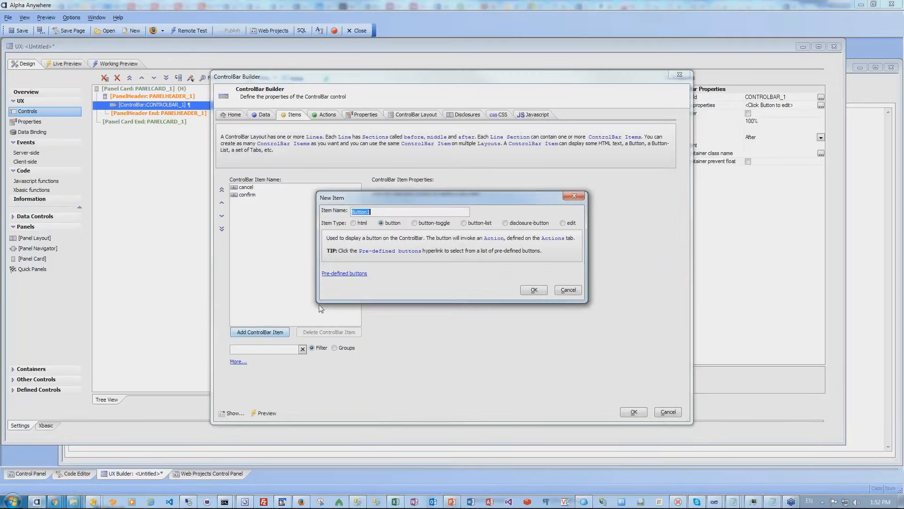
text(Delete)
click(534, 290)
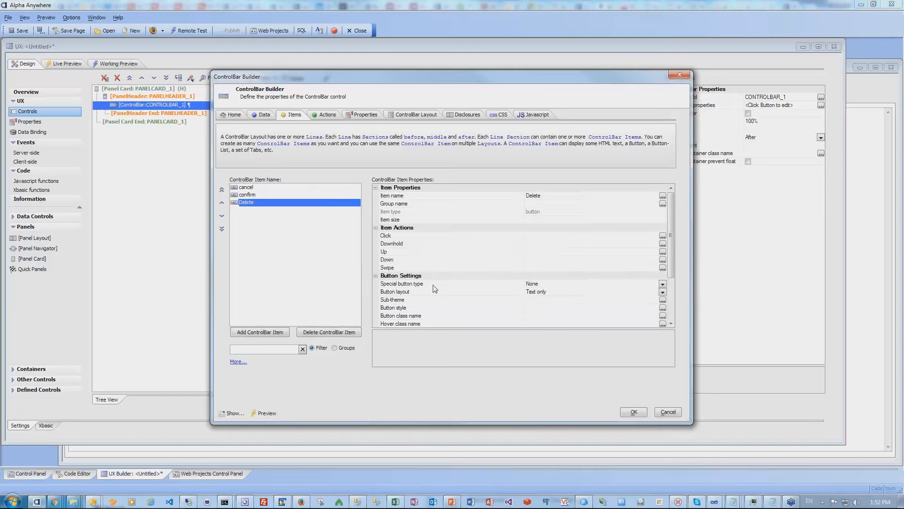
click(429, 284)
scroll(431, 287, down, 3)
click(441, 285)
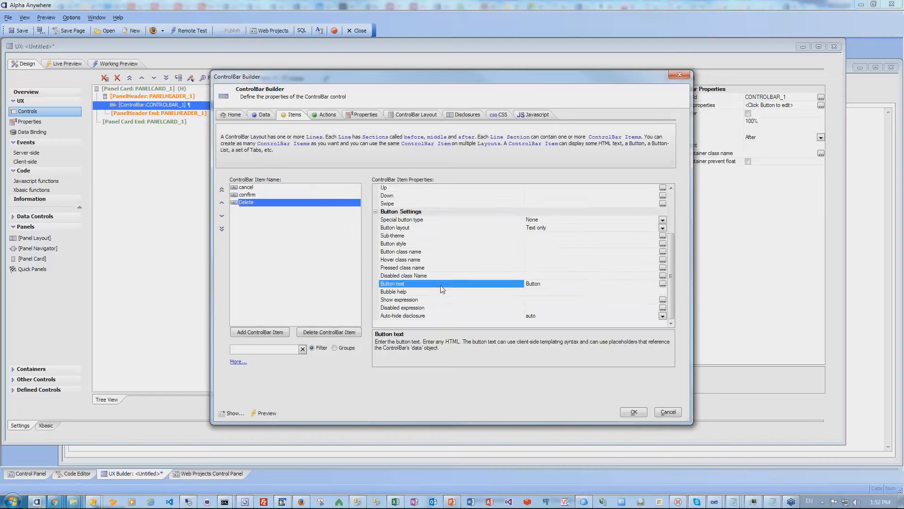
text(Delete)
Add a ControlBar layout named main
click(409, 116)
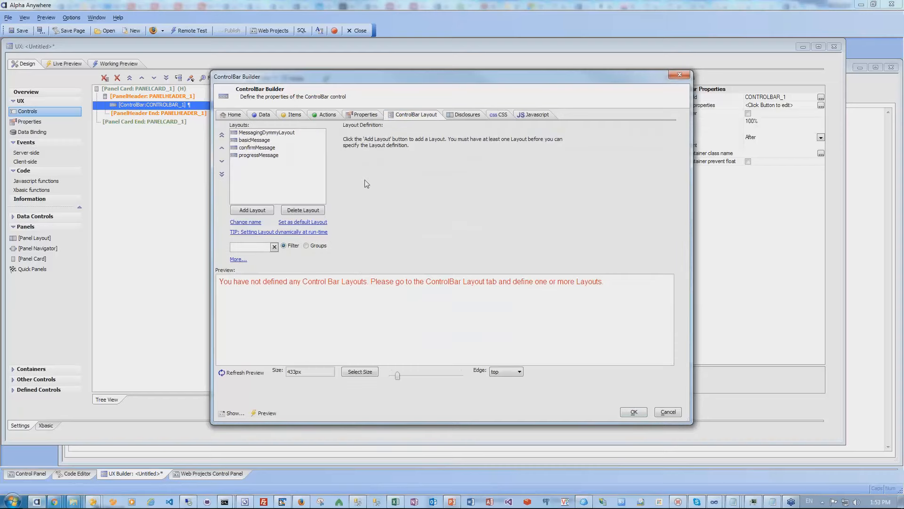
click(248, 212)
text(main)
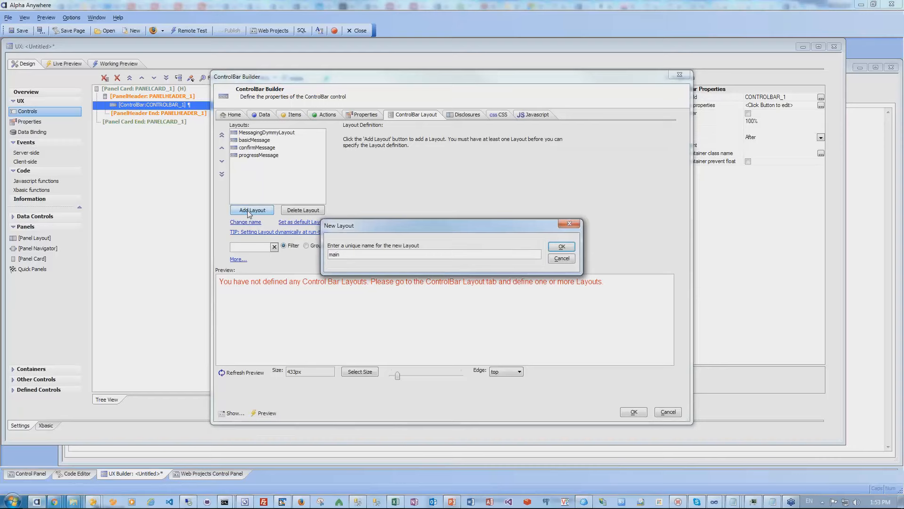
click(561, 247)
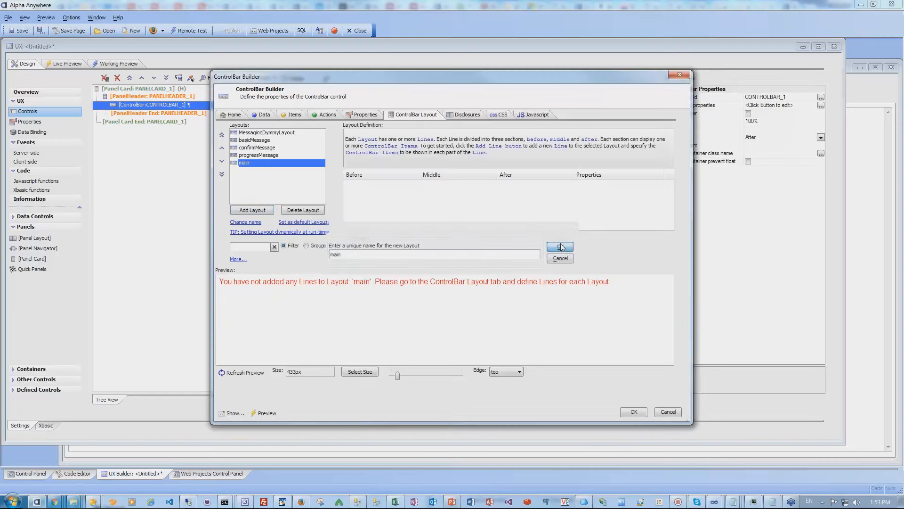
Add a line with the Delete item in its Before section to the main layout, and make main the default layout
click(355, 239)
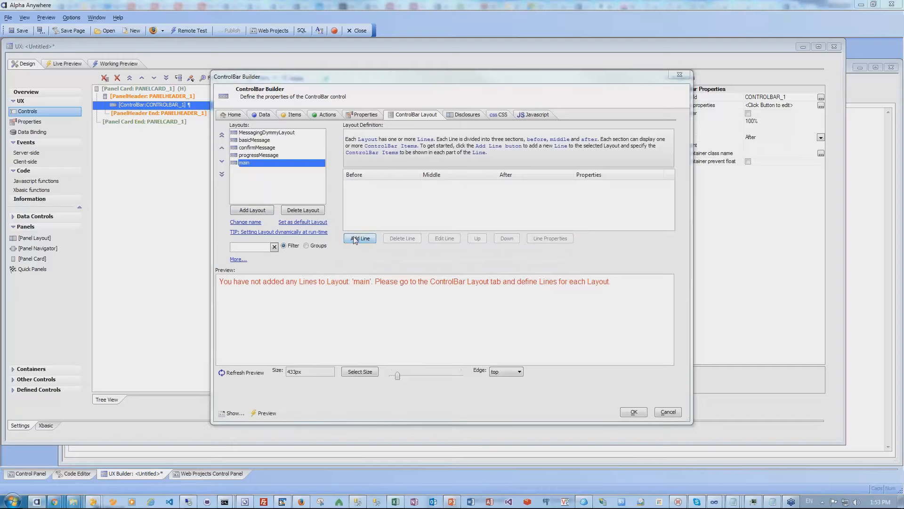
click(211, 261)
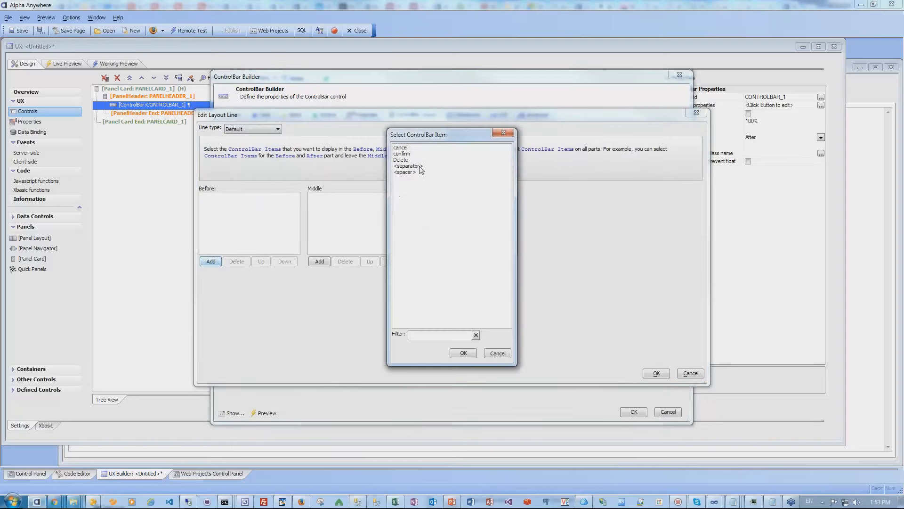
double_click(396, 161)
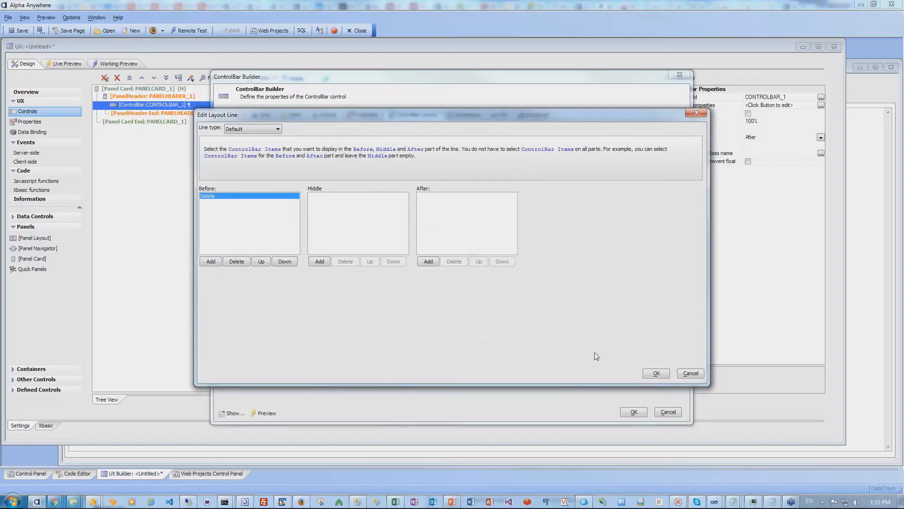
click(656, 373)
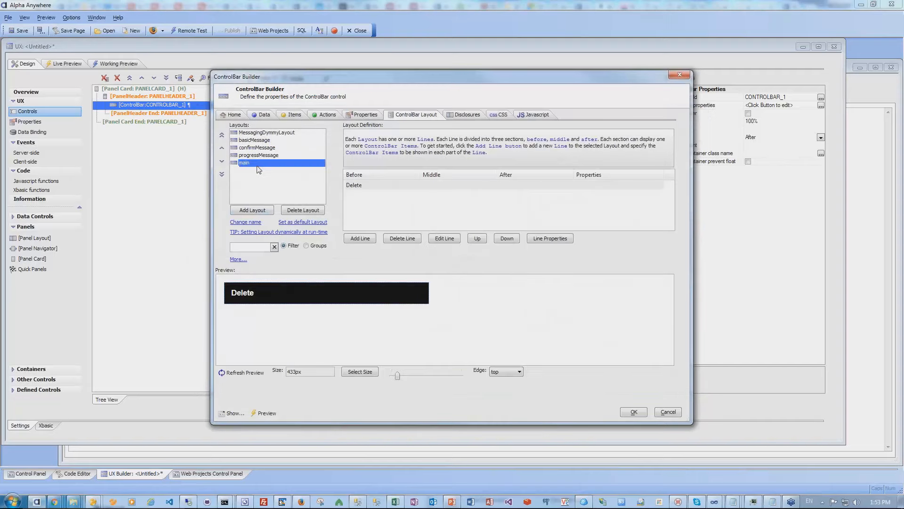
click(306, 222)
Add a ControlBar action named showconfirm and remove the system comment from its code
click(322, 116)
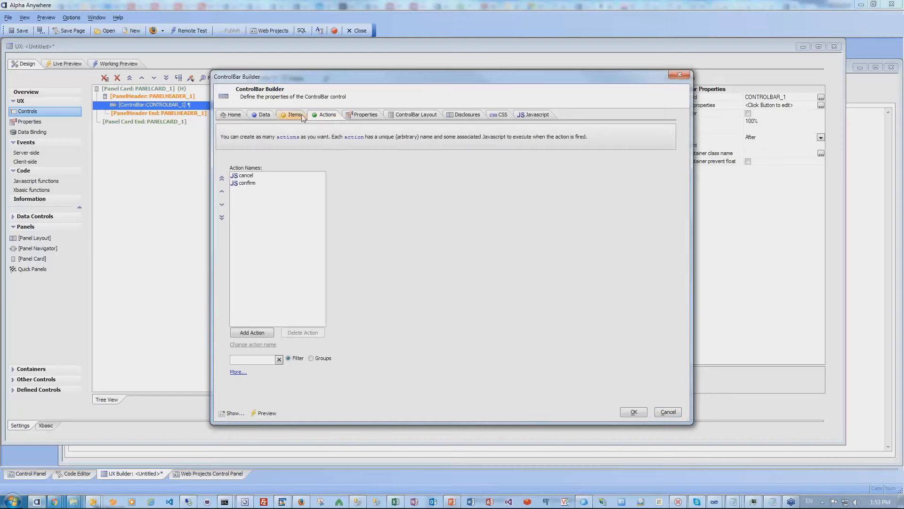
click(257, 333)
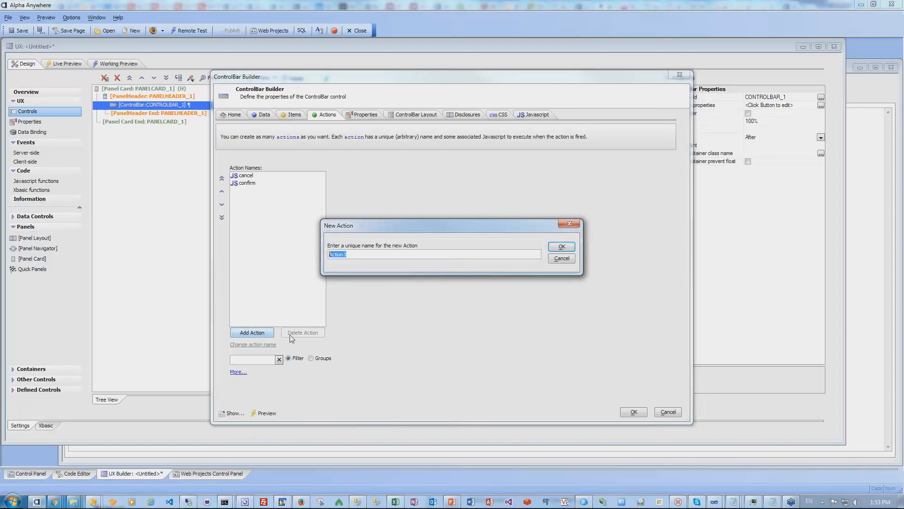
text(showconfirm)
click(562, 246)
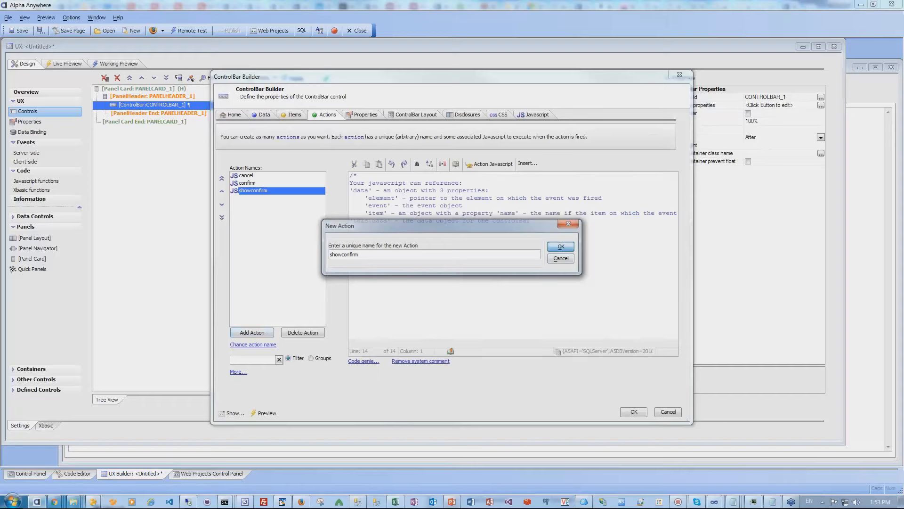
click(420, 361)
click(364, 181)
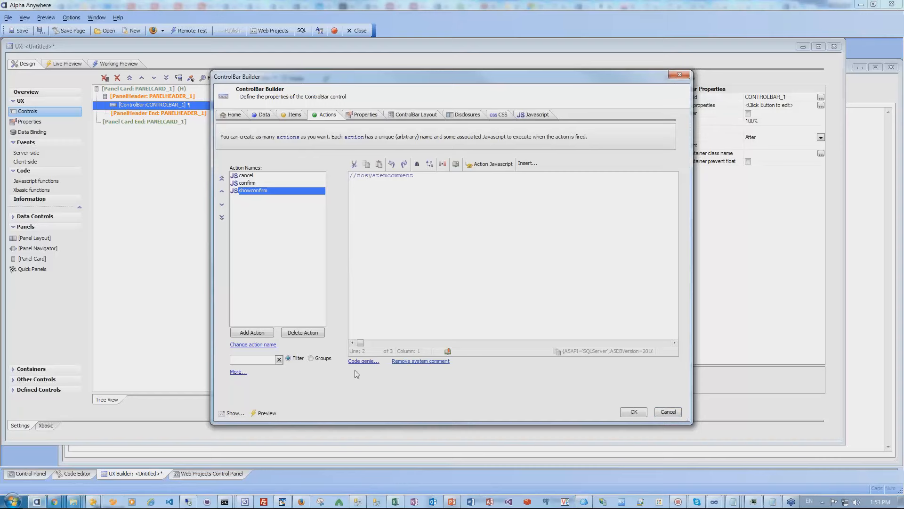
Start generating a ControlBar message for the showconfirm action with the Code genie, choosing the Confirmation type
click(363, 361)
click(395, 390)
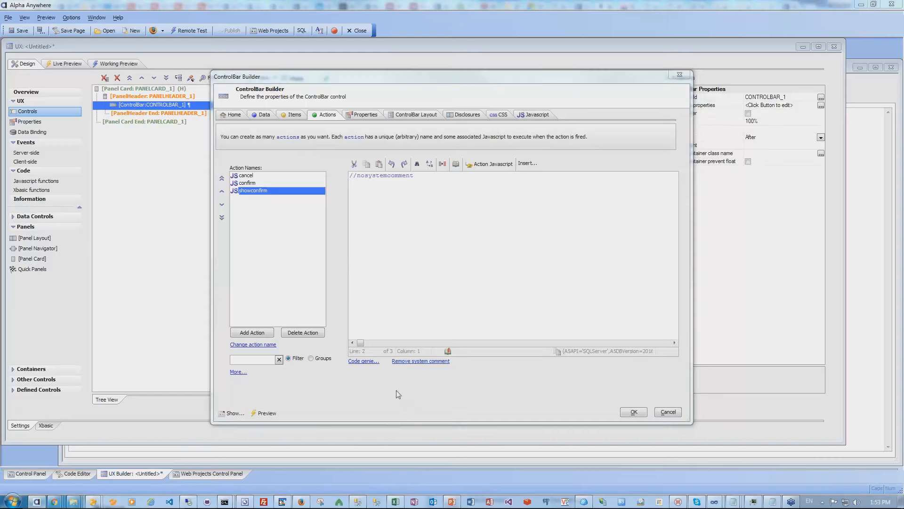
double_click(411, 194)
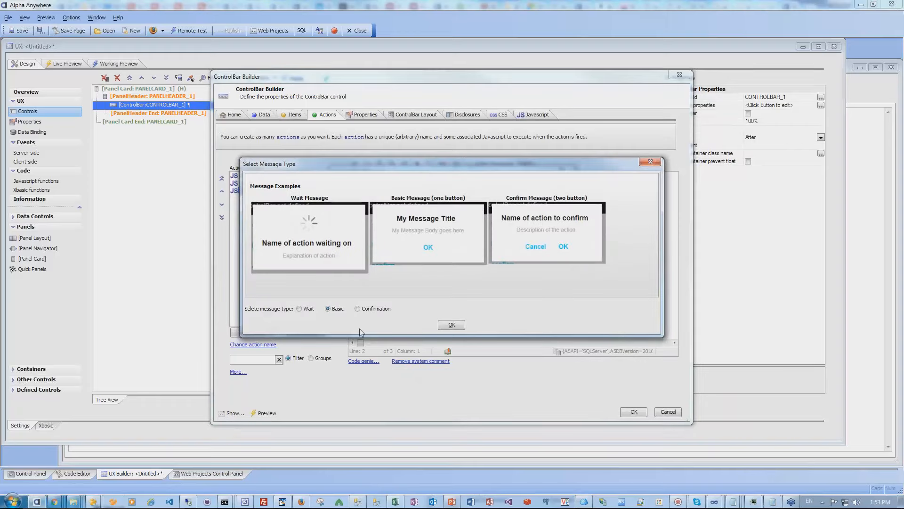
click(451, 325)
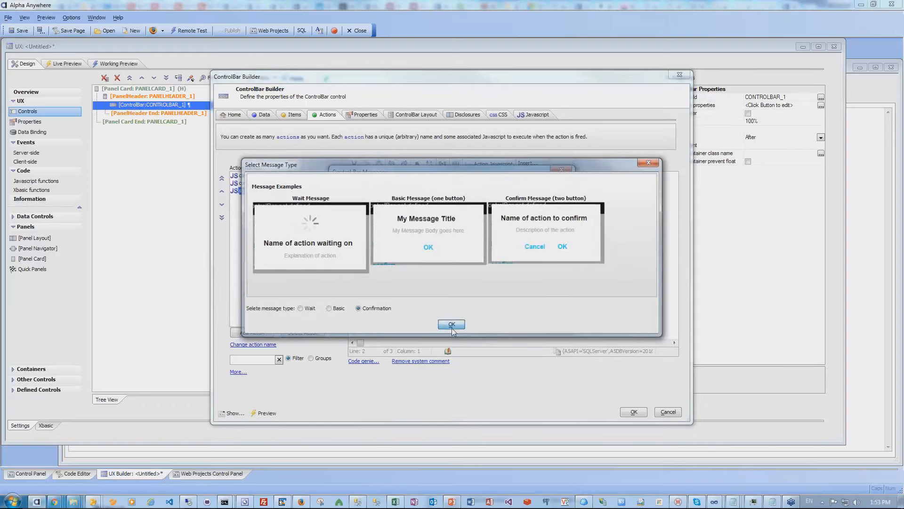
Set the confirmation message's title to "Delete" and its body to "Are you sure you want to delete"
click(395, 210)
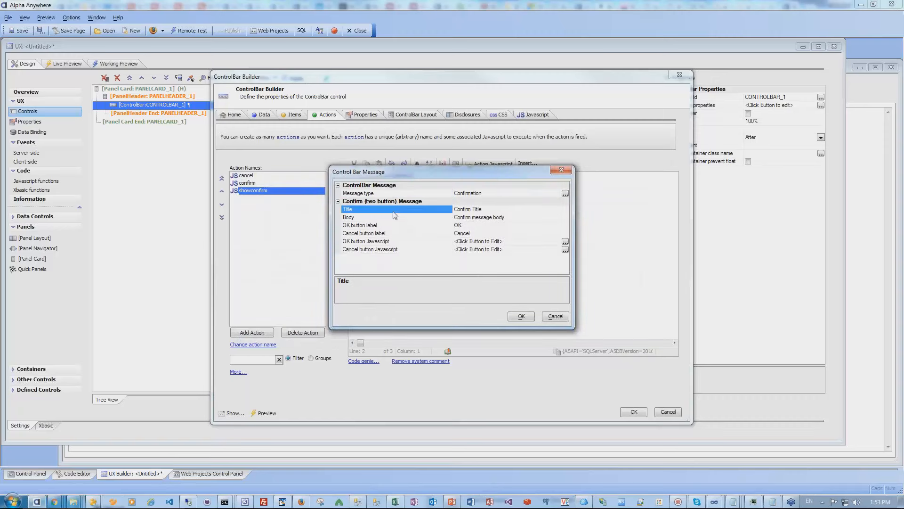
text(Delete)
click(385, 218)
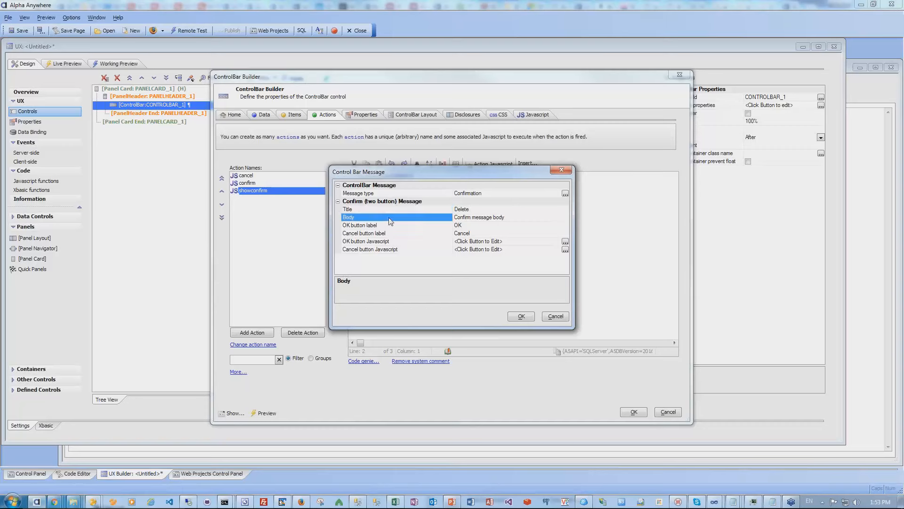
text(Are you sure you want to delete)
Set the confirmation message's OK button Javascript to alert('do the delete'); and generate the message code
double_click(404, 242)
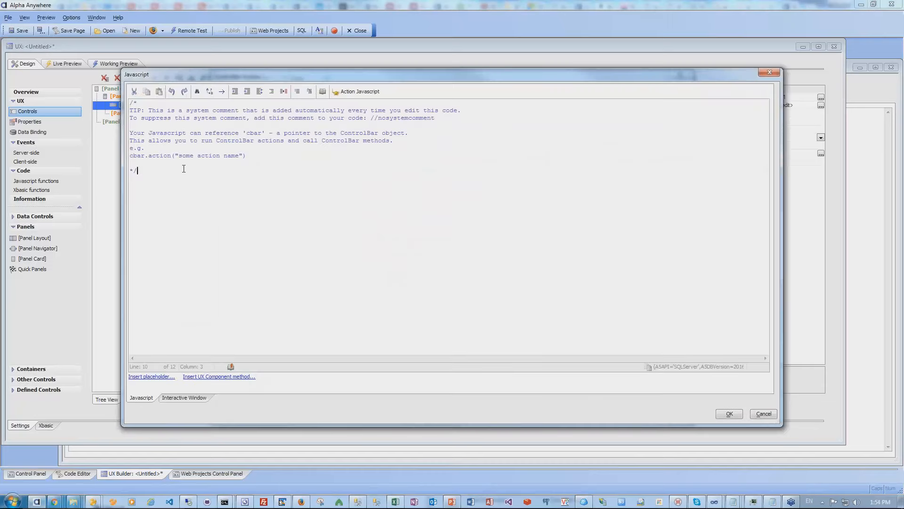
key(Return)
text(alert('do the delete)
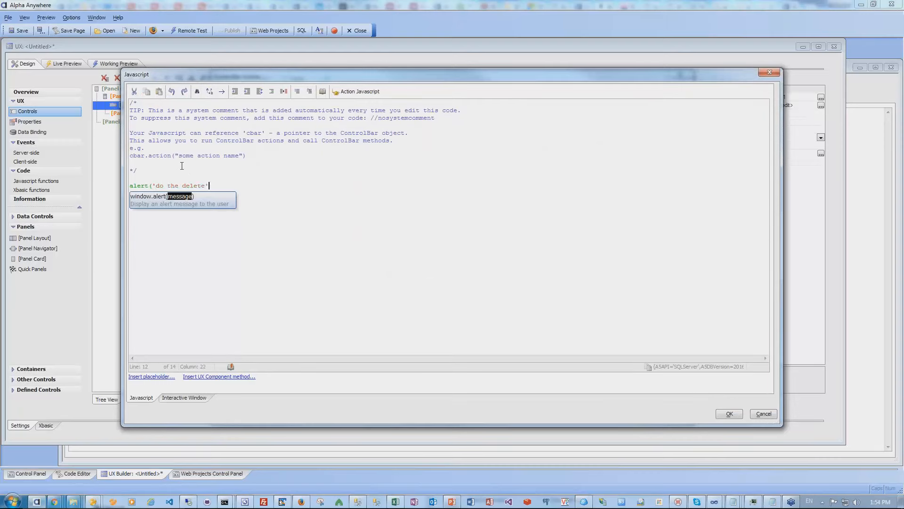
text(');)
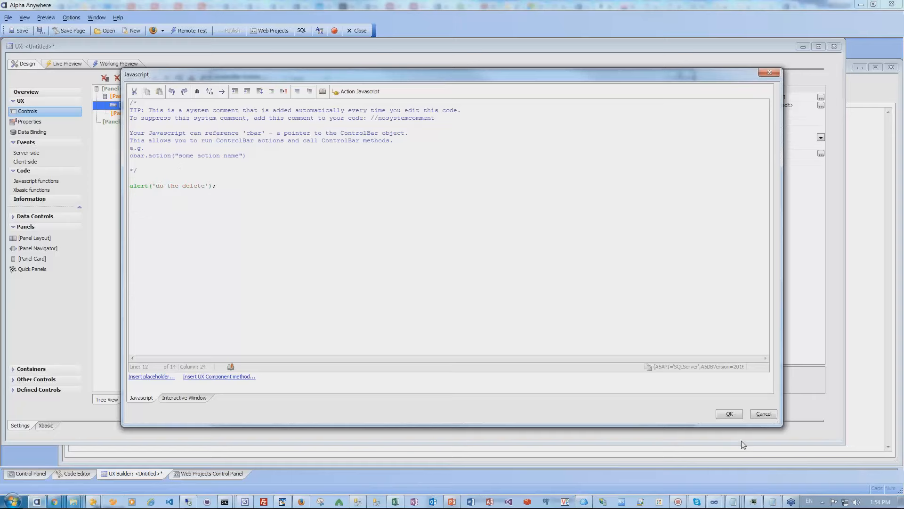
click(730, 413)
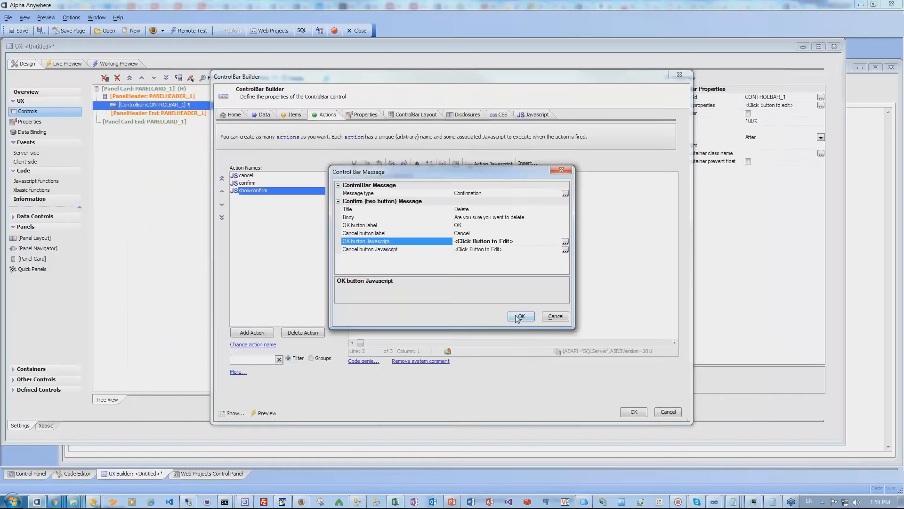
click(520, 317)
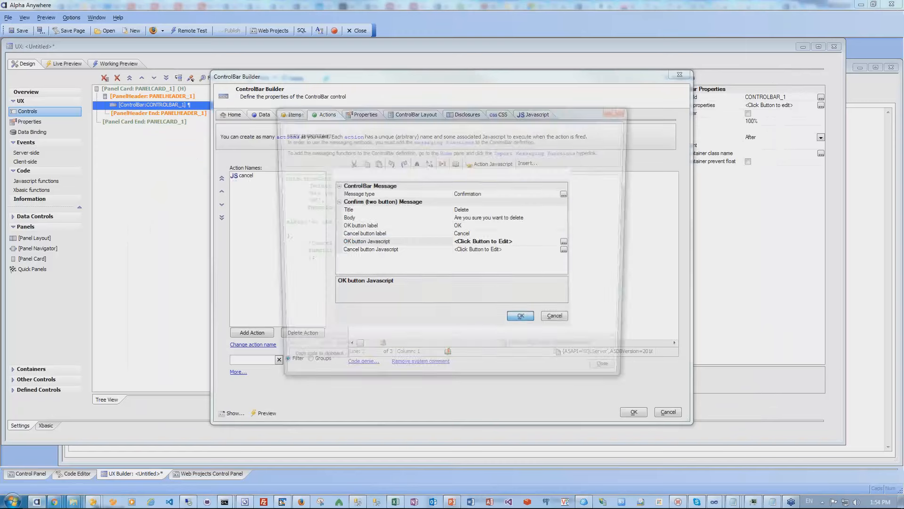
Copy the generated showConfirm code into the showconfirm action, below its //nosystemcomment line, and highlight the message title and body arguments
click(307, 365)
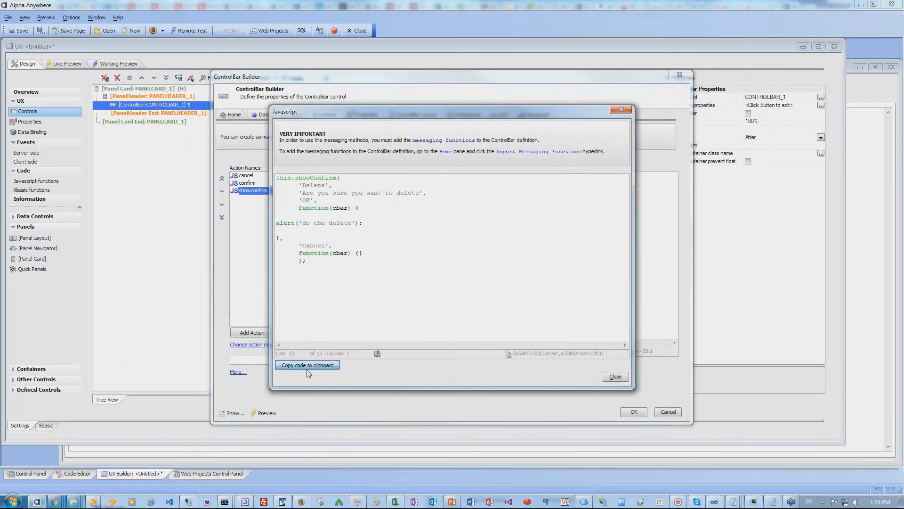
click(471, 268)
click(616, 377)
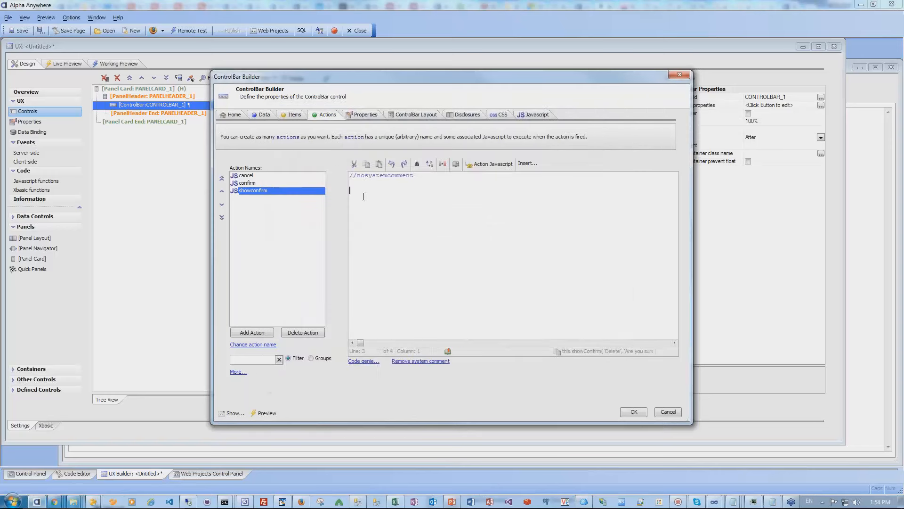
key(ctrl+v)
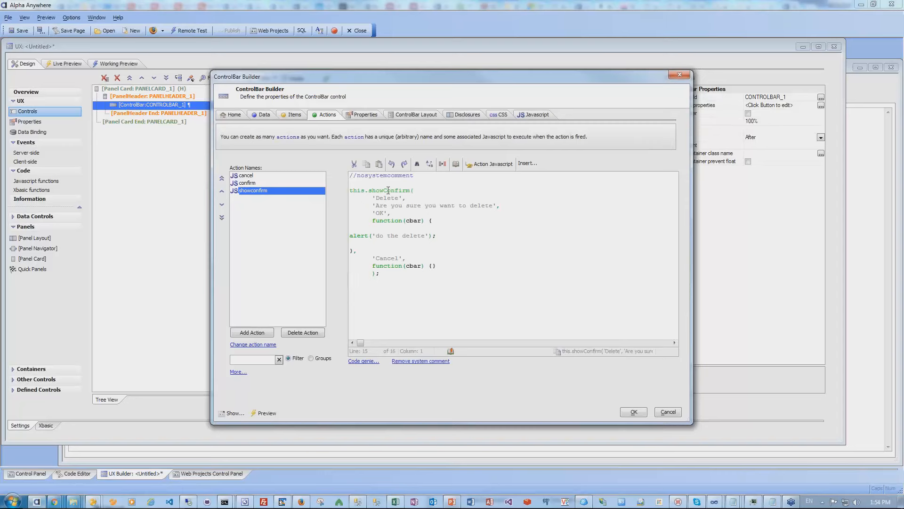
double_click(376, 197)
mouse_move(365, 205)
mouse_down()
mouse_move(525, 212)
mouse_move(352, 211)
mouse_up()
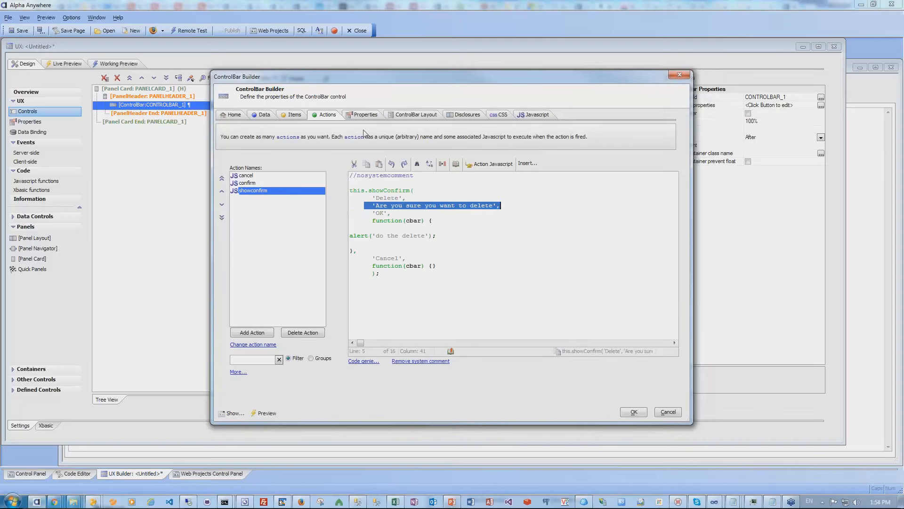
Assign the showconfirm action to the Delete item's Click event and accept the ControlBar definition
click(292, 116)
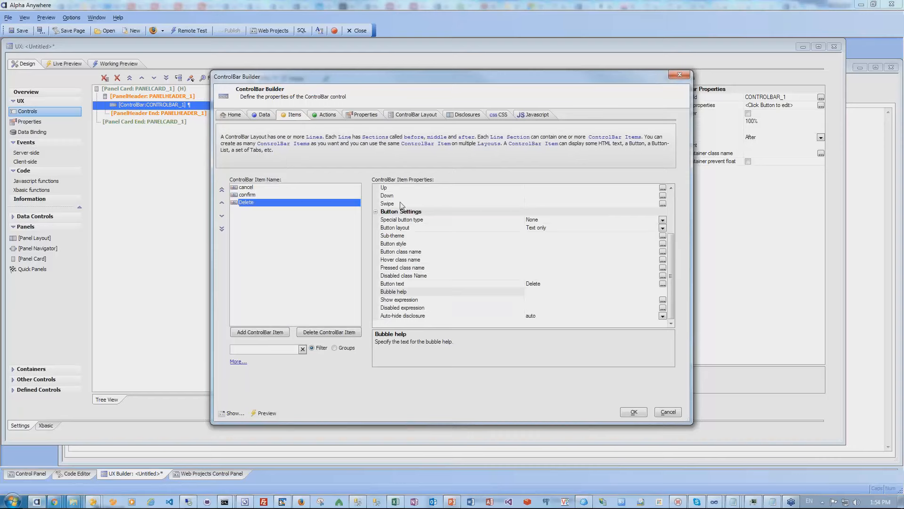
click(405, 188)
scroll(408, 195, up, 2)
double_click(392, 220)
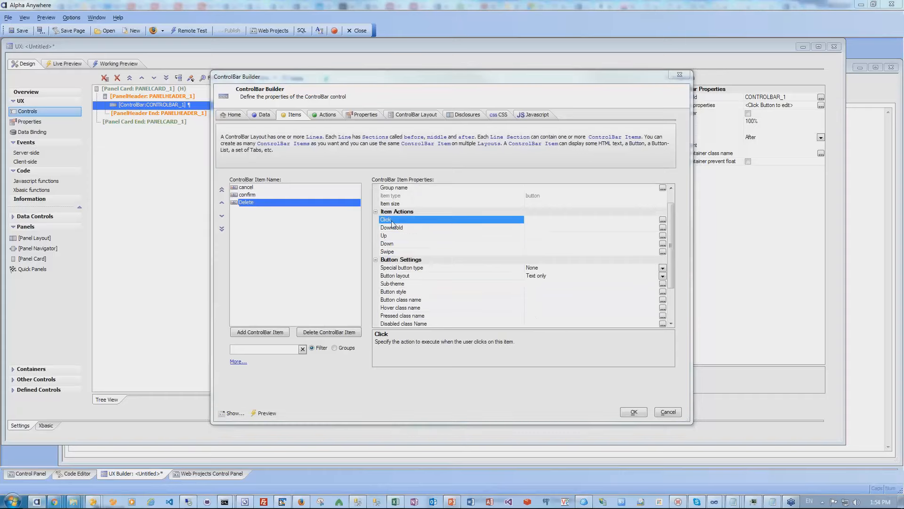
double_click(408, 161)
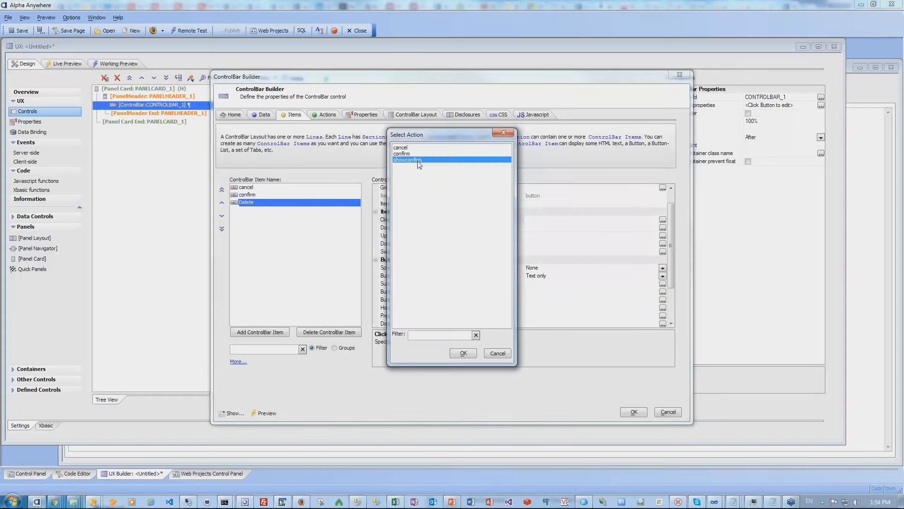
click(634, 412)
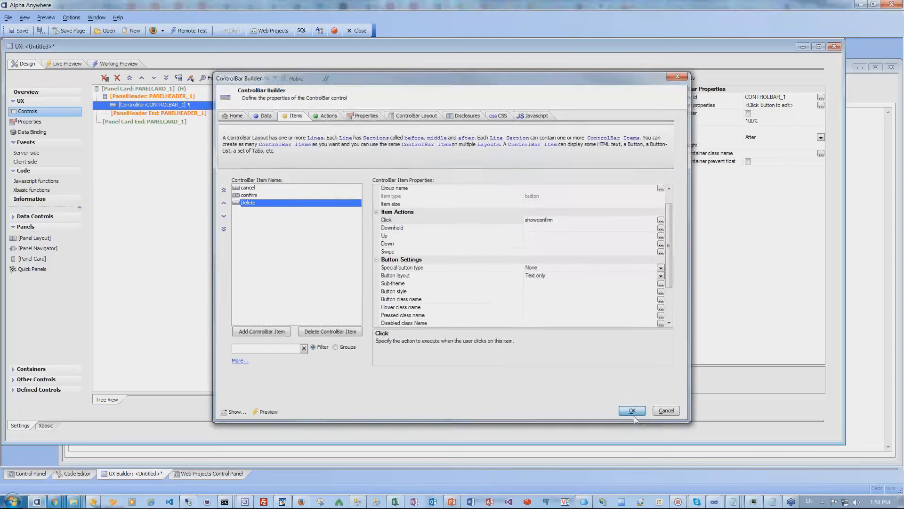
Save the UX component as dialog in the controlBarWebinar project and run its Working Preview
click(14, 32)
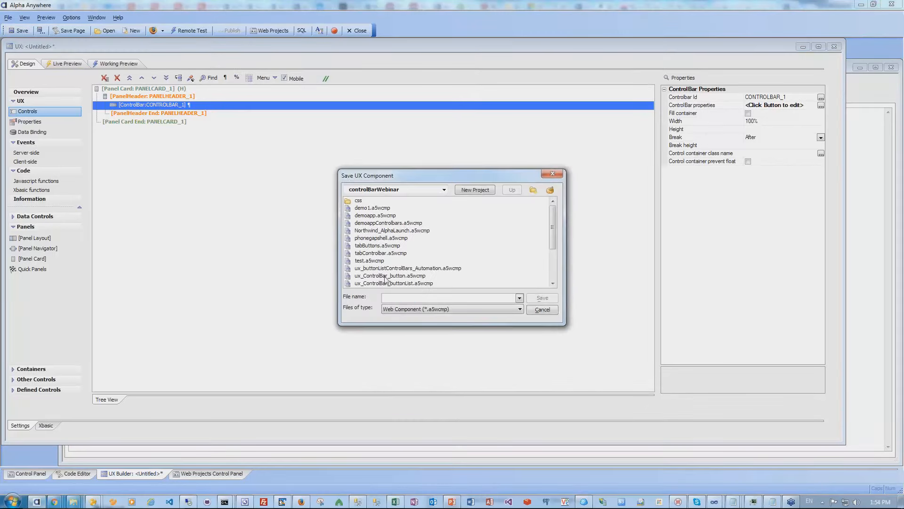
text(dialog)
key(Return)
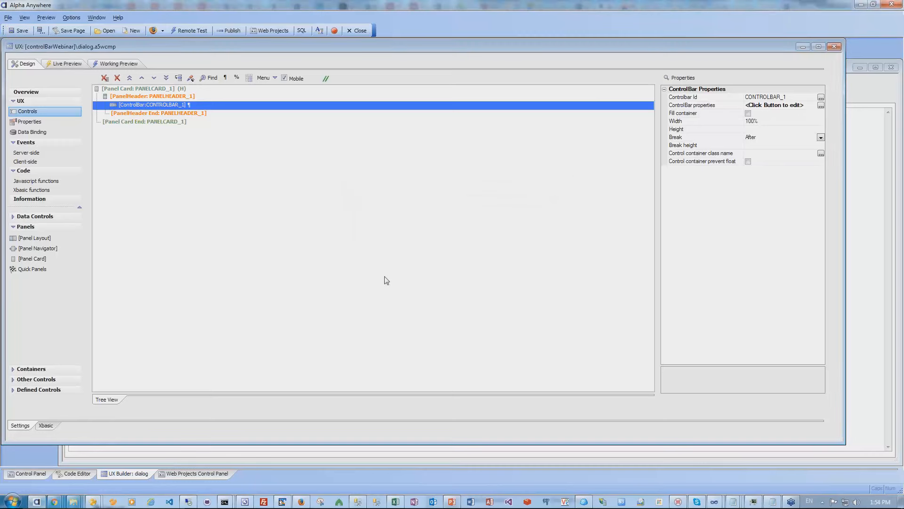
click(123, 65)
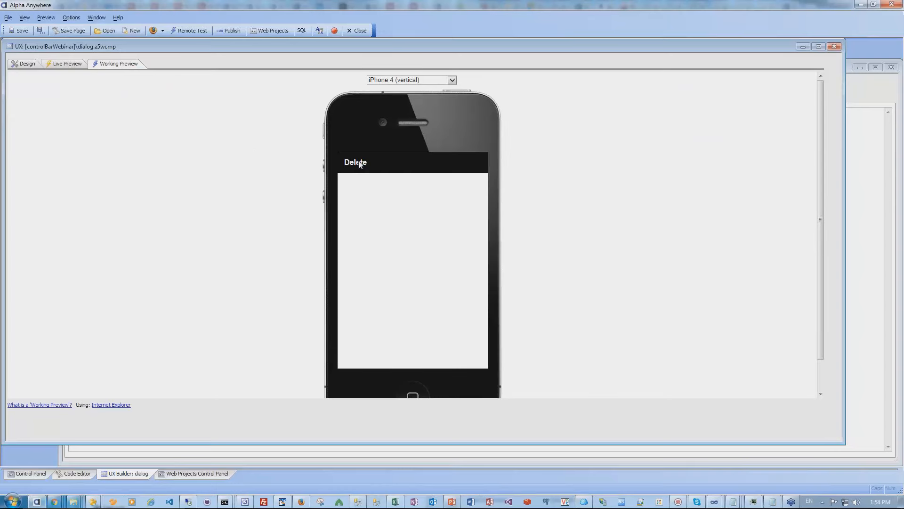
Reopen the ControlBar's properties in the design and check the Delete item's Click event and the showconfirm action's code
click(25, 66)
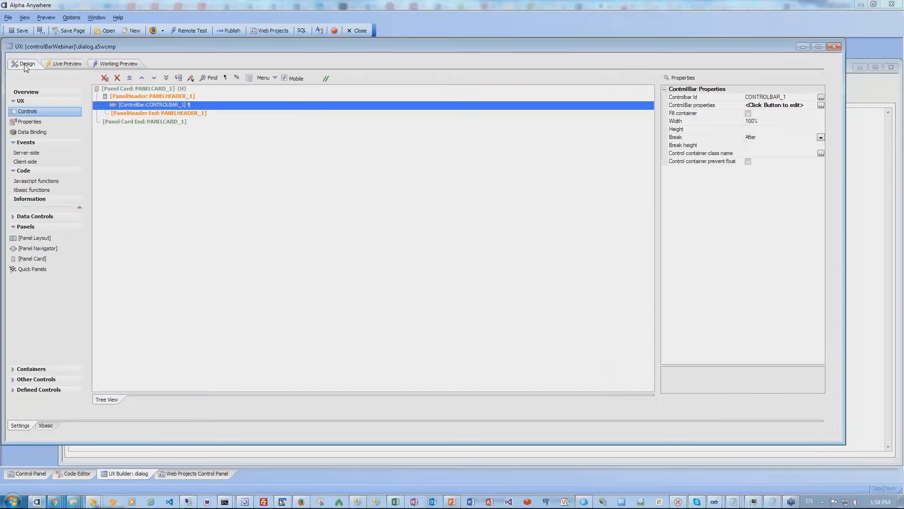
double_click(682, 106)
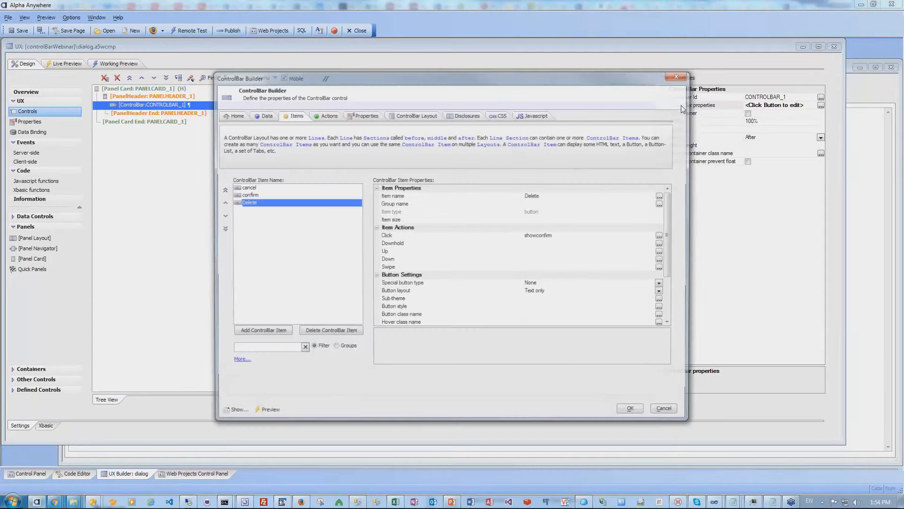
click(408, 237)
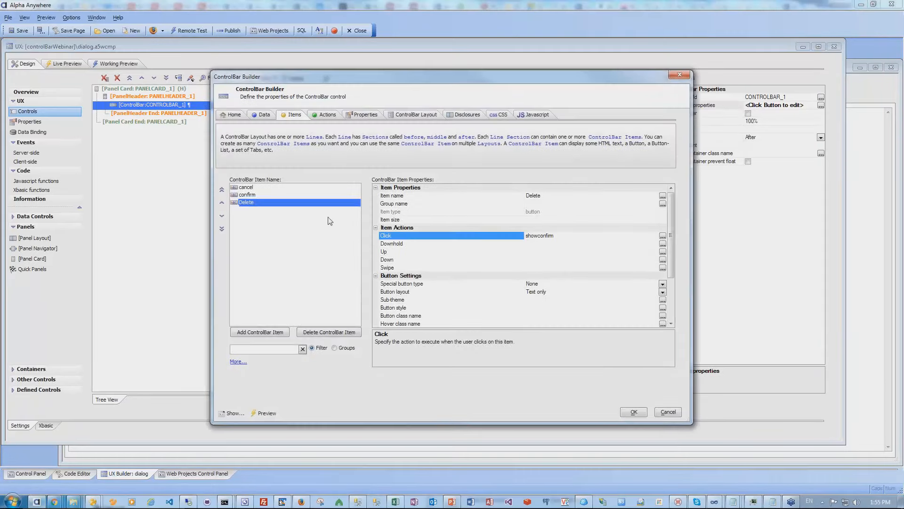
click(329, 114)
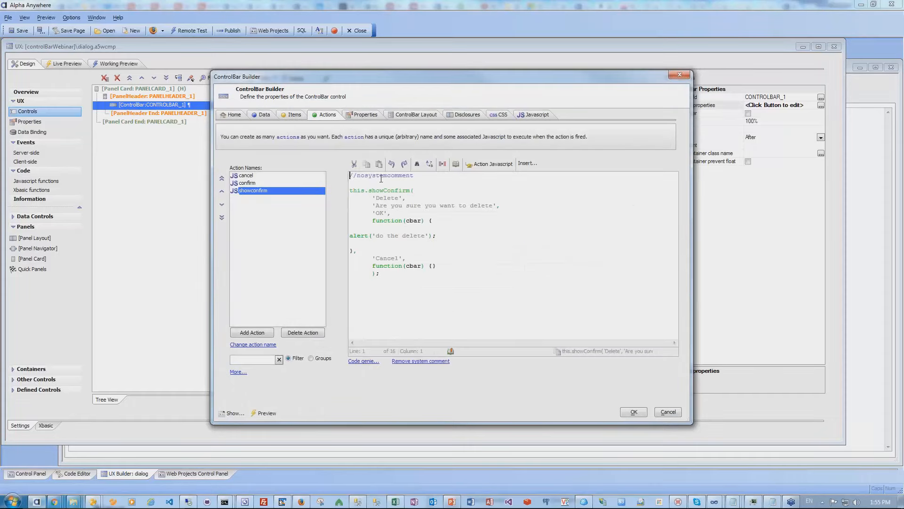
click(623, 413)
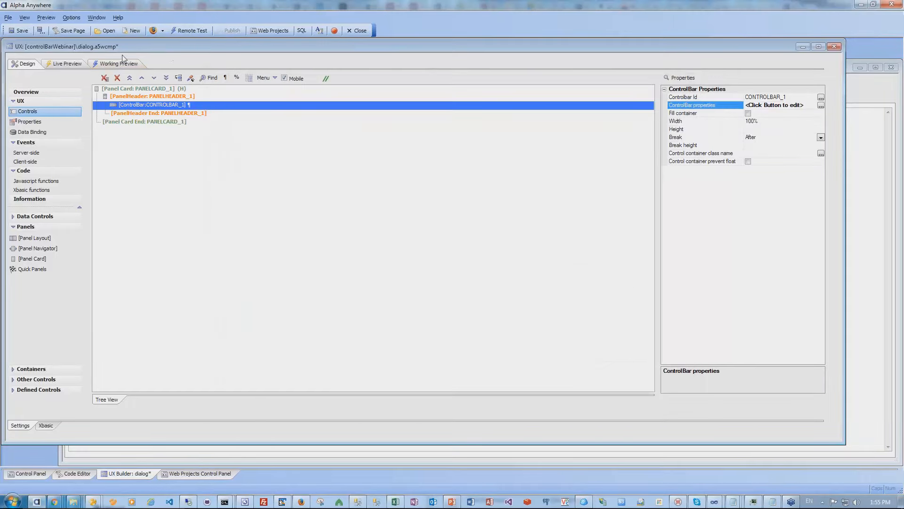
Test the Delete button in the Working Preview by accepting its confirmation and the alert, and bring up the confirmation again
click(120, 63)
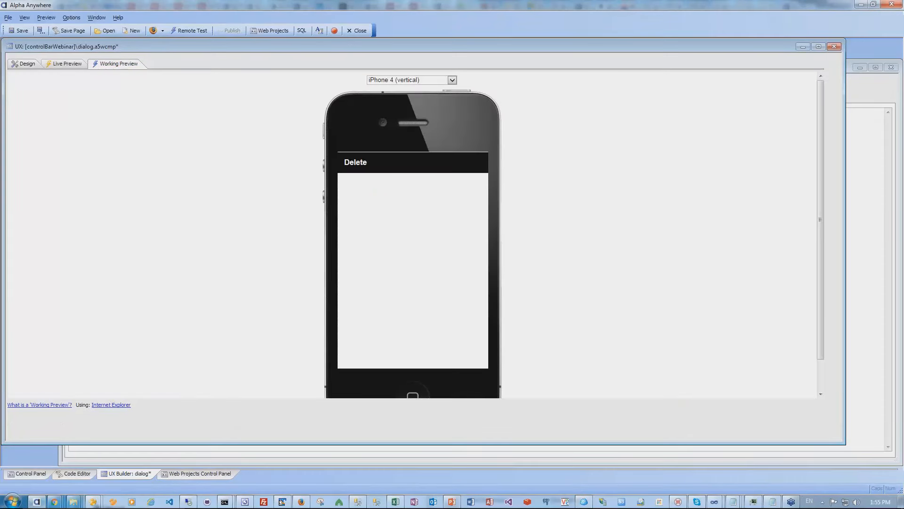
click(355, 161)
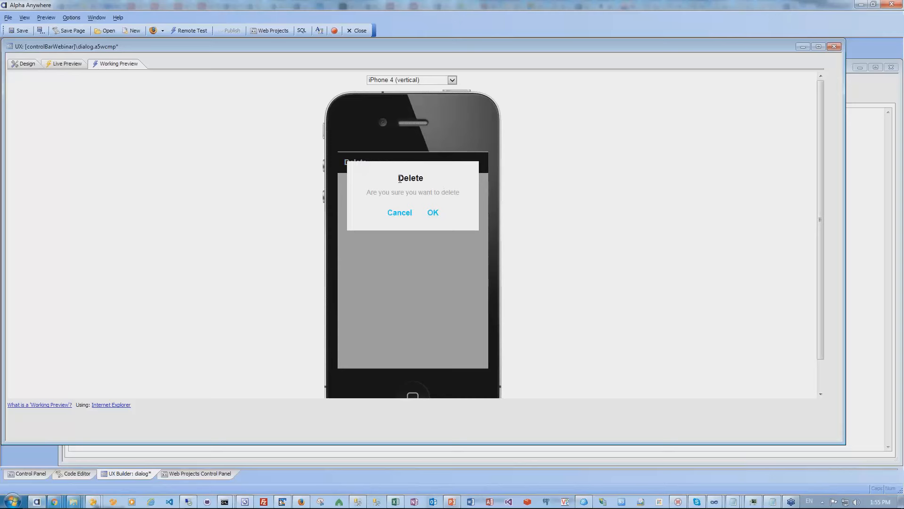
click(432, 212)
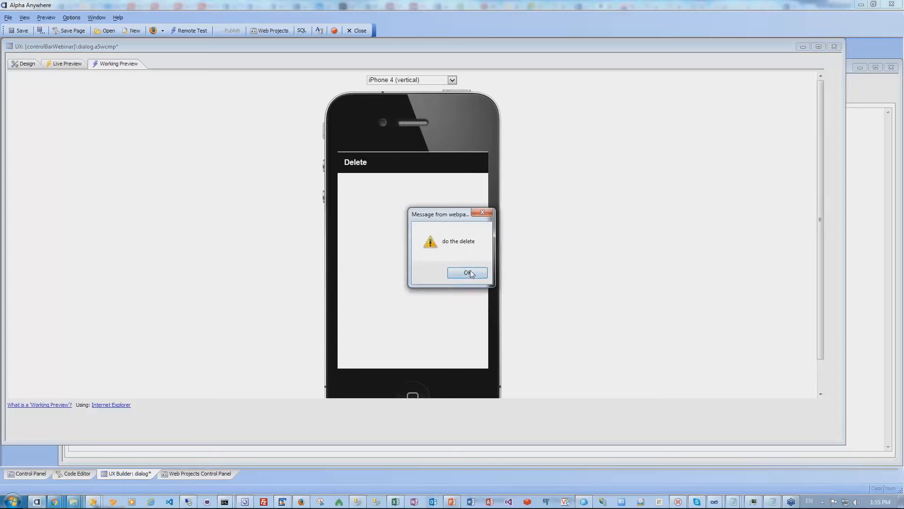
click(468, 273)
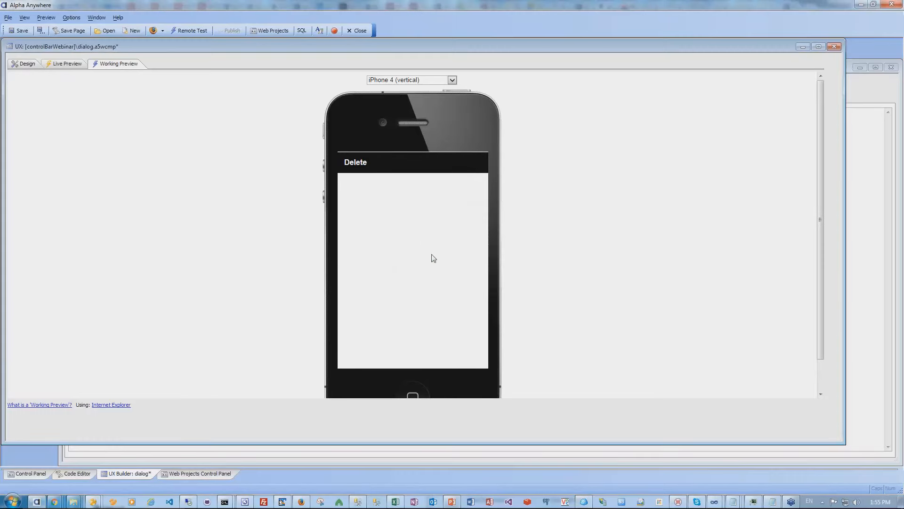
click(351, 162)
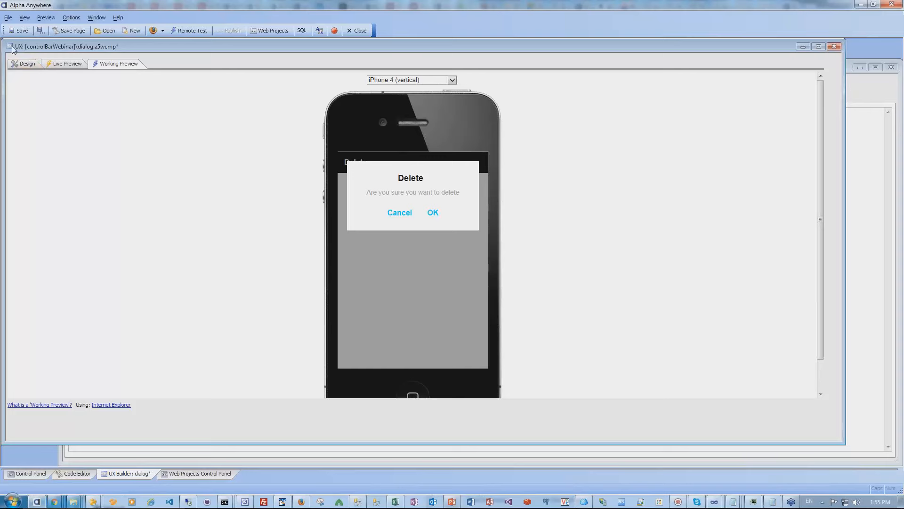
Return to the design, reopen CONTROLBAR_1's definition, and examine its data items and the import options for messaging functions
click(26, 66)
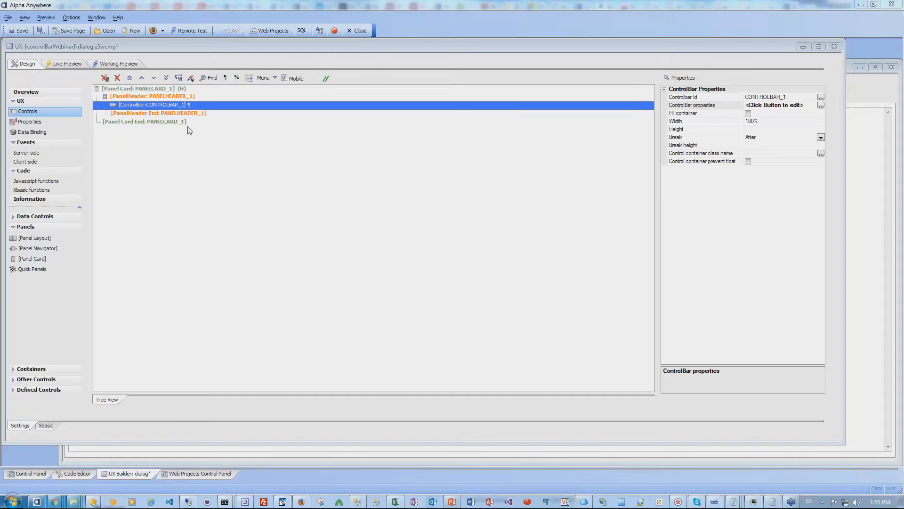
double_click(167, 105)
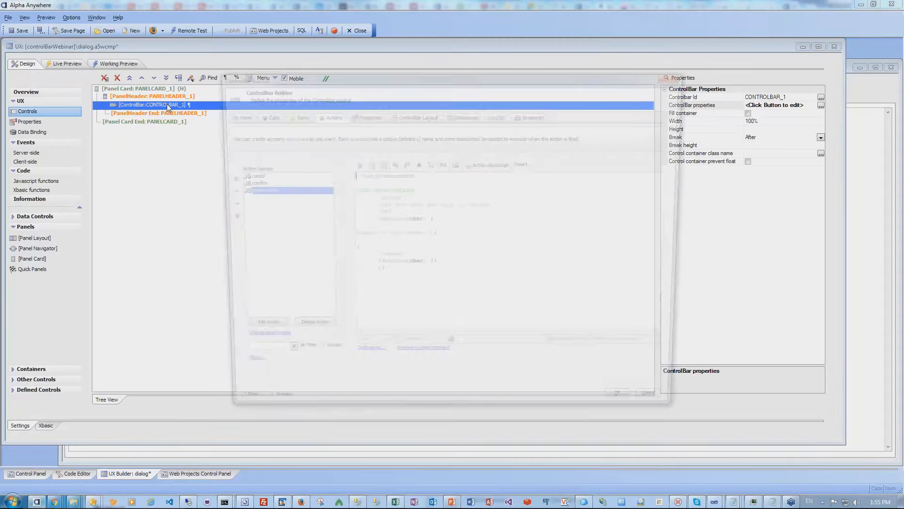
click(264, 116)
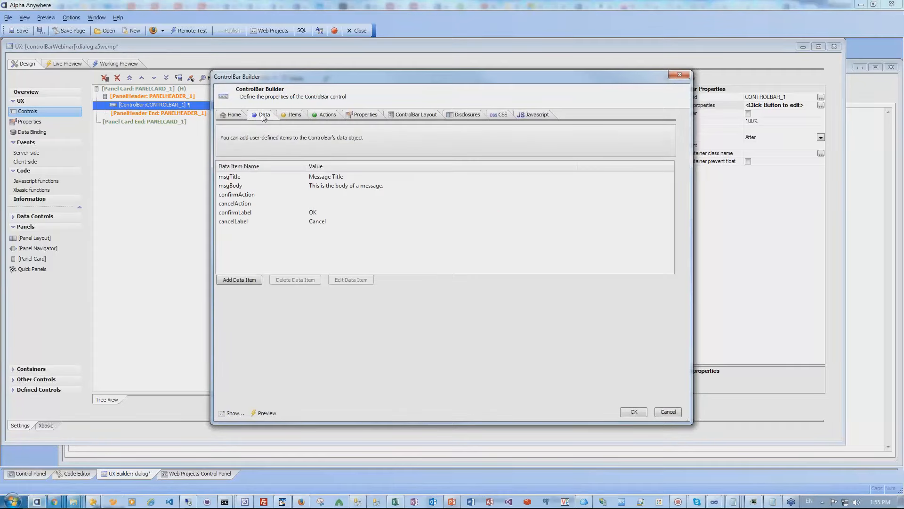
click(232, 115)
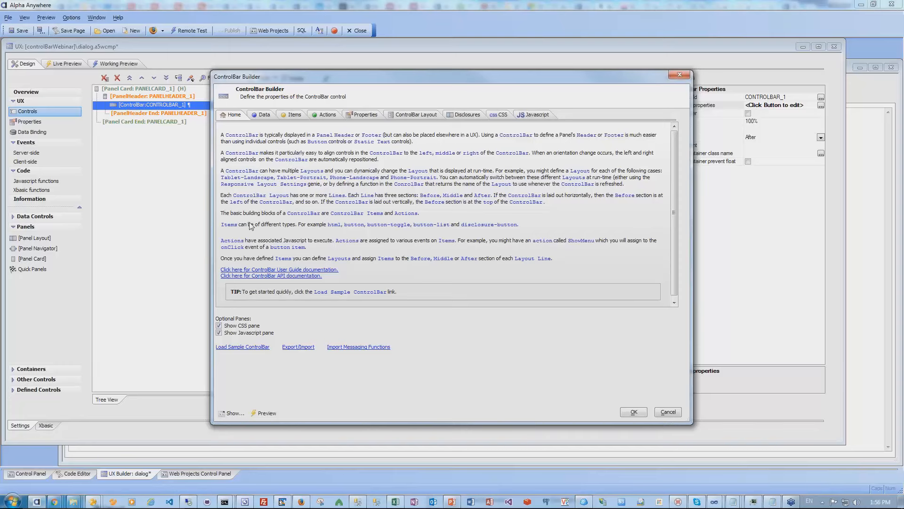
click(262, 115)
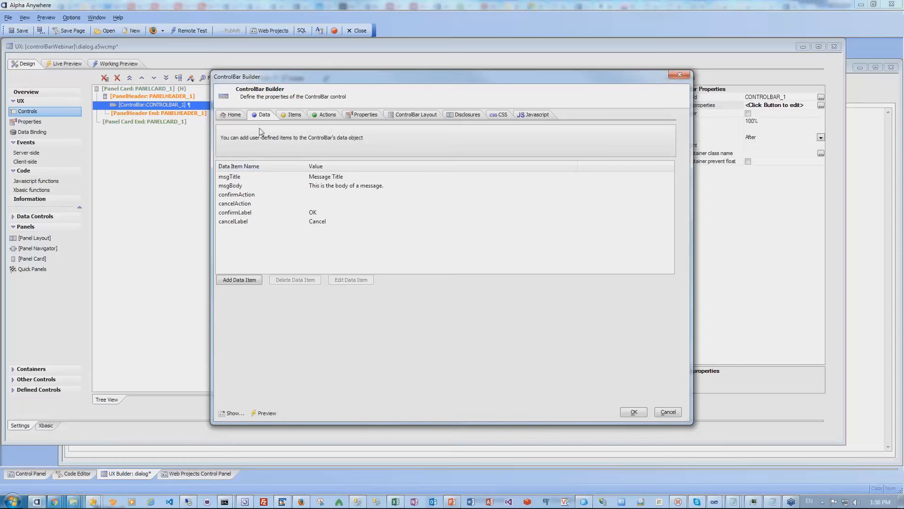
Examine the Delete item's button settings and its Show and Disabled expressions, leave the expression editor without an entry, and close the ControlBar definition
click(288, 116)
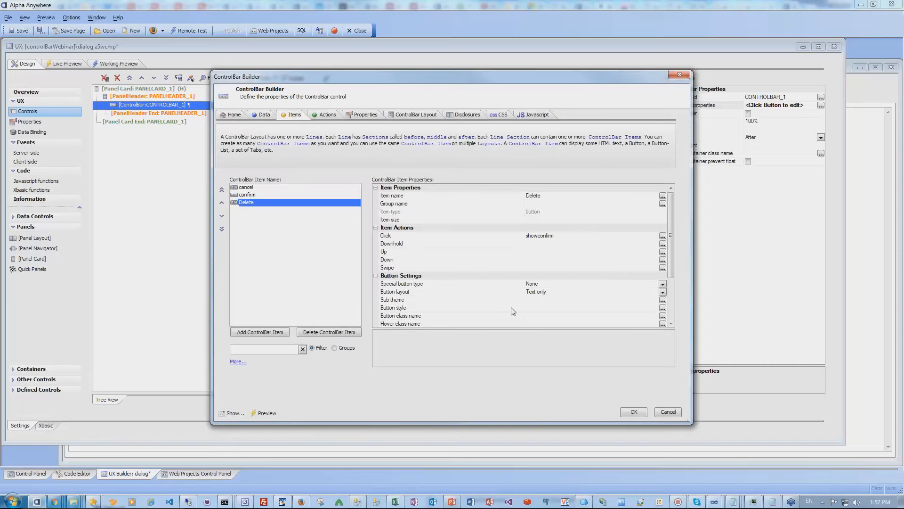
click(458, 289)
scroll(455, 290, down, 3)
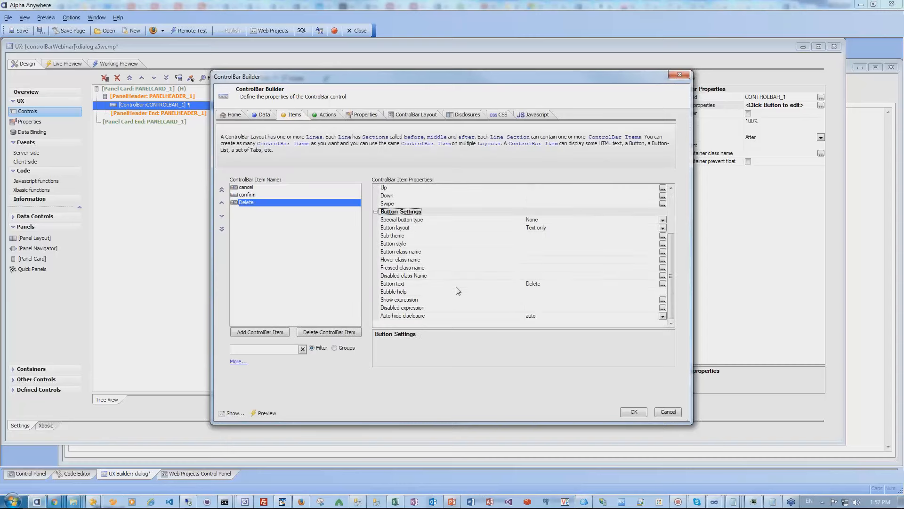
double_click(404, 308)
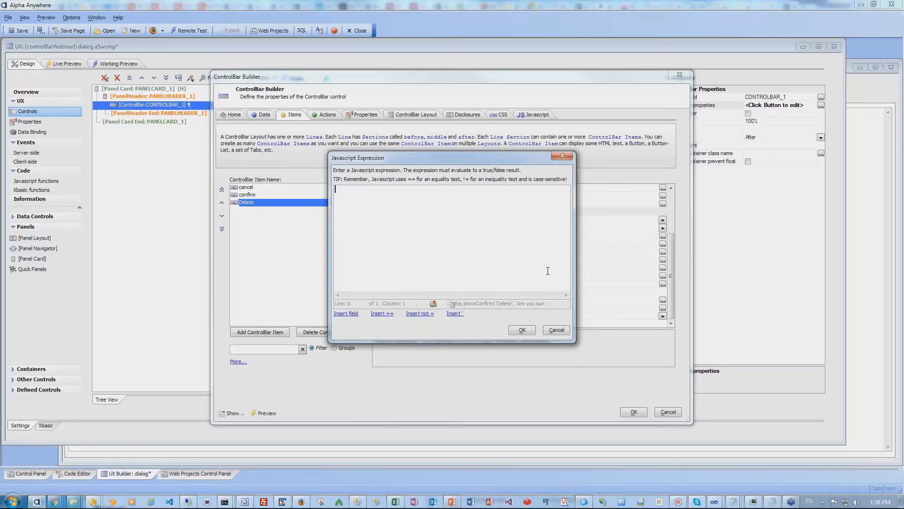
click(555, 329)
click(638, 413)
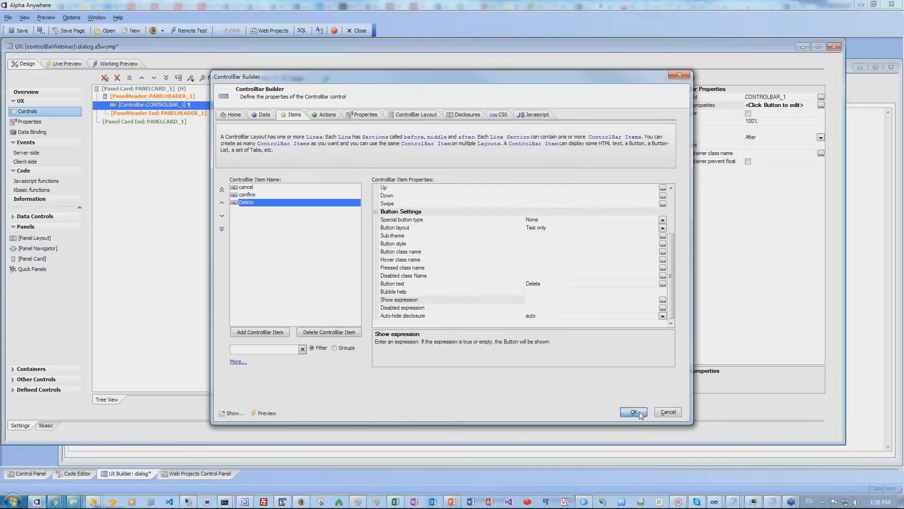
Delete the PANELHEADER_1 container around CONTROLBAR_1, keeping the ControlBar in the panel card
click(162, 96)
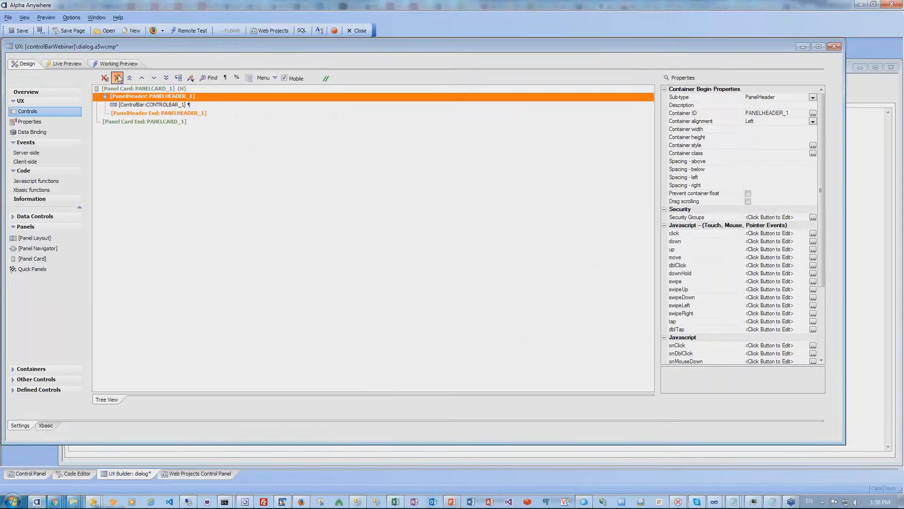
click(117, 78)
click(533, 281)
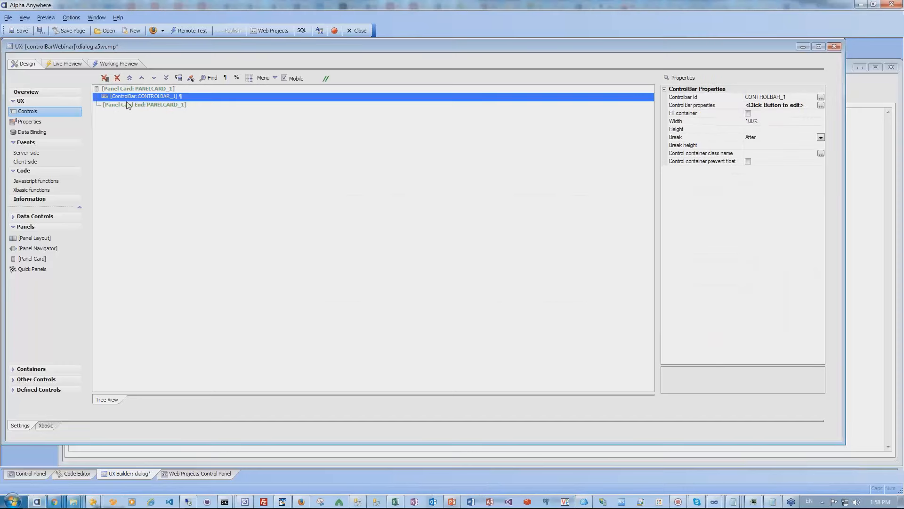
Add four button controls at the start of PANELCARD_1, above the ControlBar
click(145, 90)
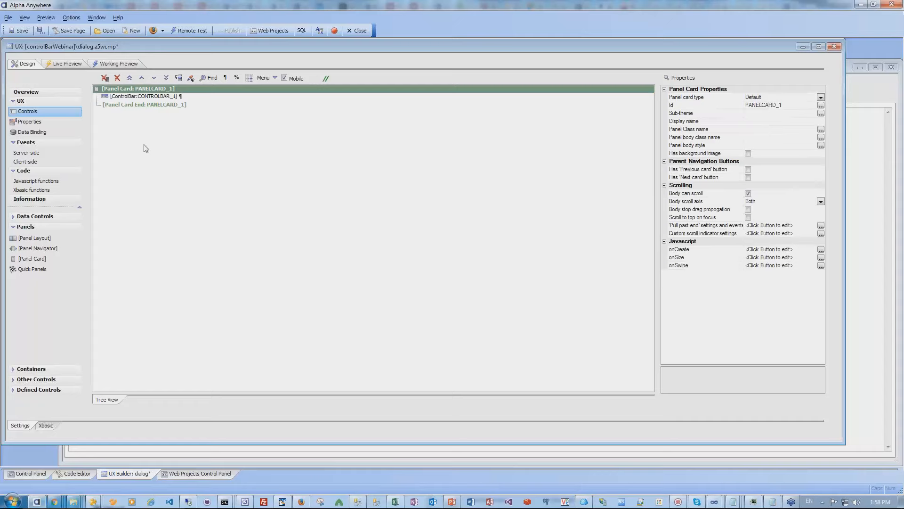
click(36, 379)
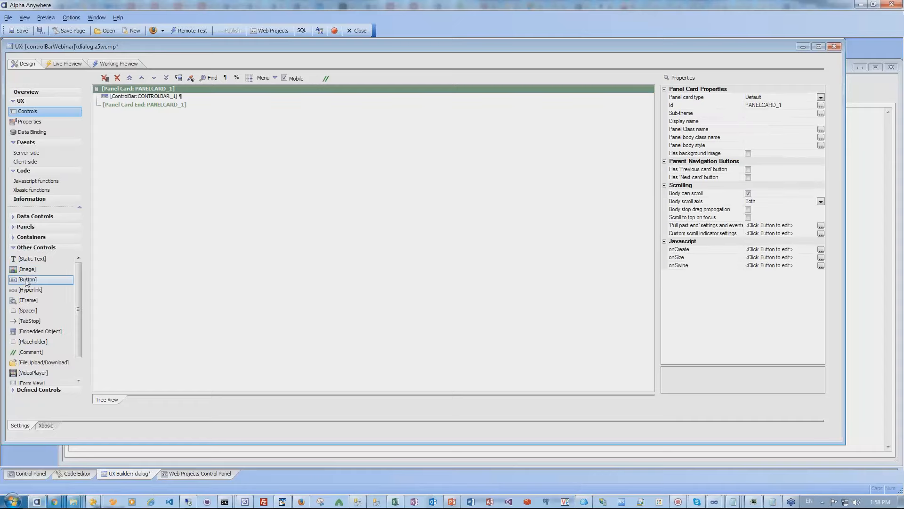
click(27, 280)
click(27, 280)
click(27, 279)
click(26, 280)
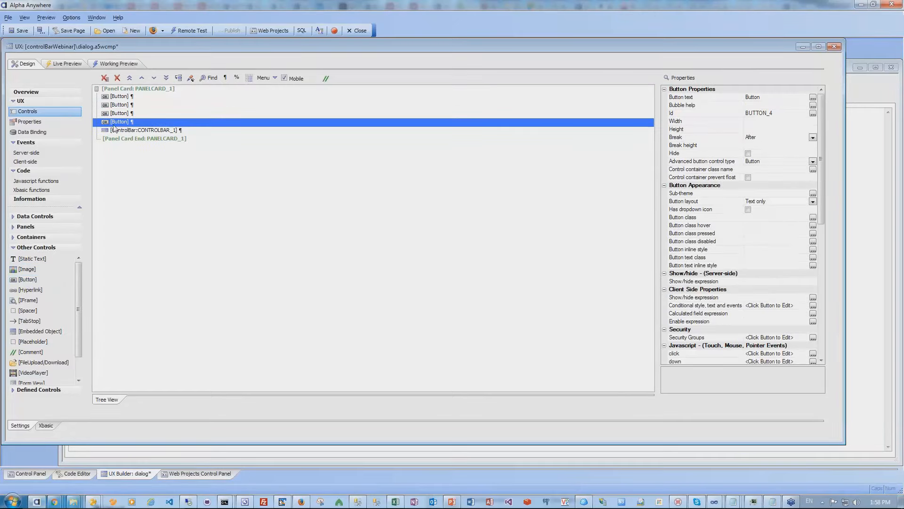
Remove the line breaks after the first two buttons, keep the break after the third, and delete the fourth button
drag(131, 100, 137, 118)
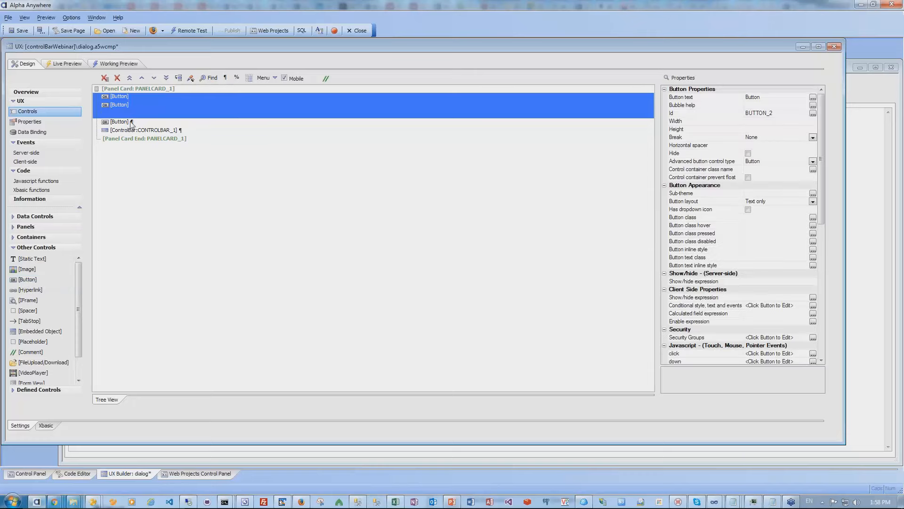
click(130, 122)
click(132, 114)
click(225, 77)
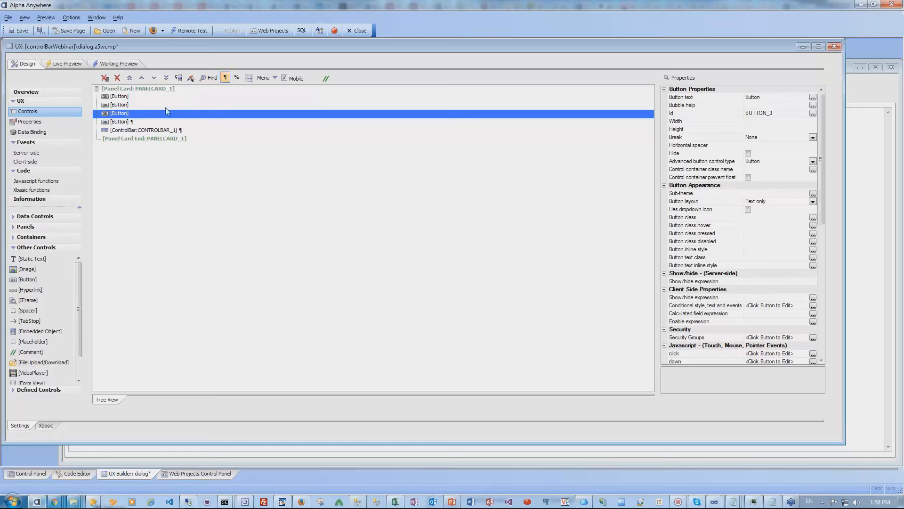
click(128, 122)
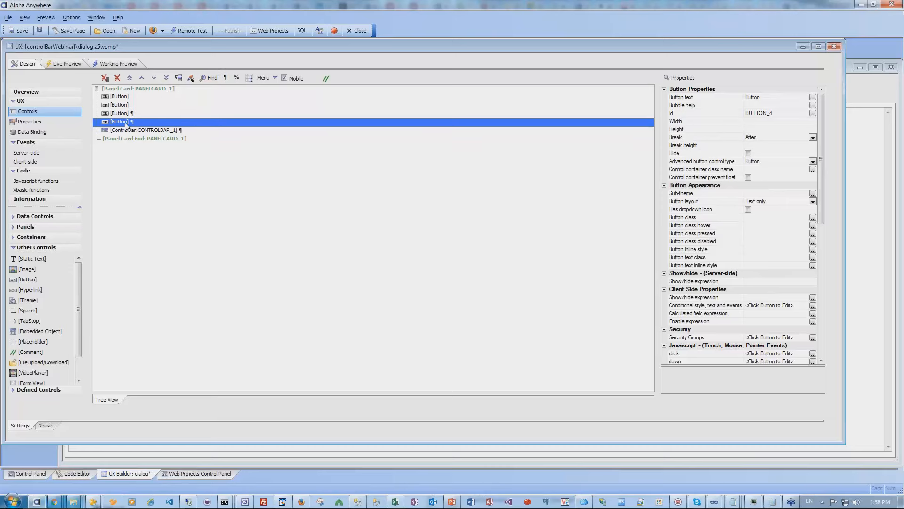
click(118, 78)
Test the ControlBar's Delete button in the Working Preview, accepting its confirmation and dismissing the alert
click(114, 64)
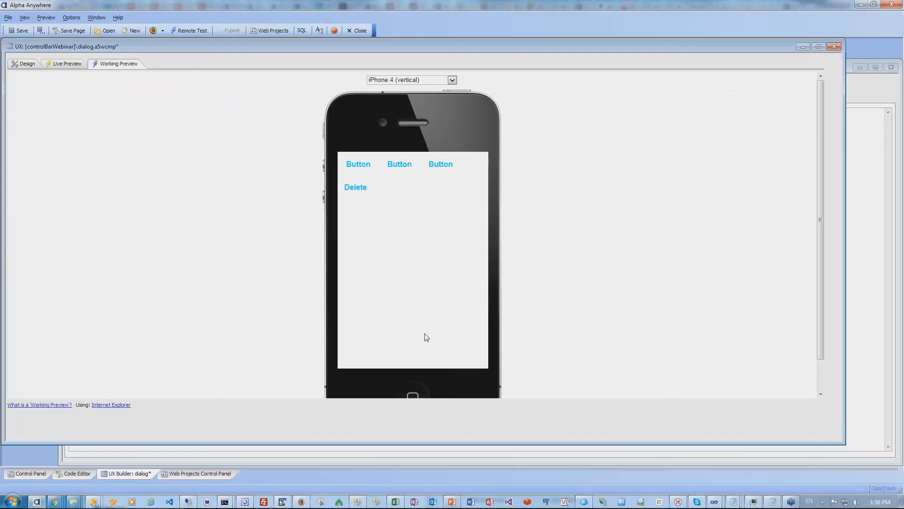
click(349, 189)
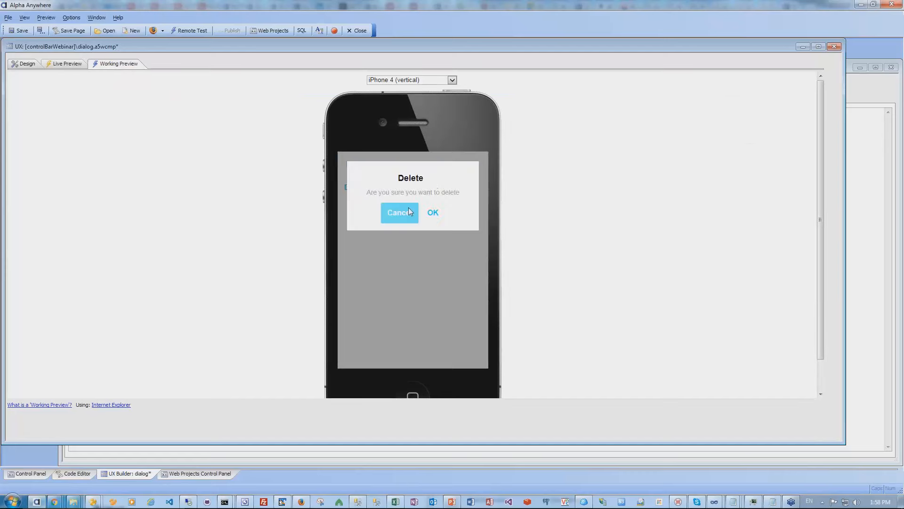
click(437, 208)
click(465, 271)
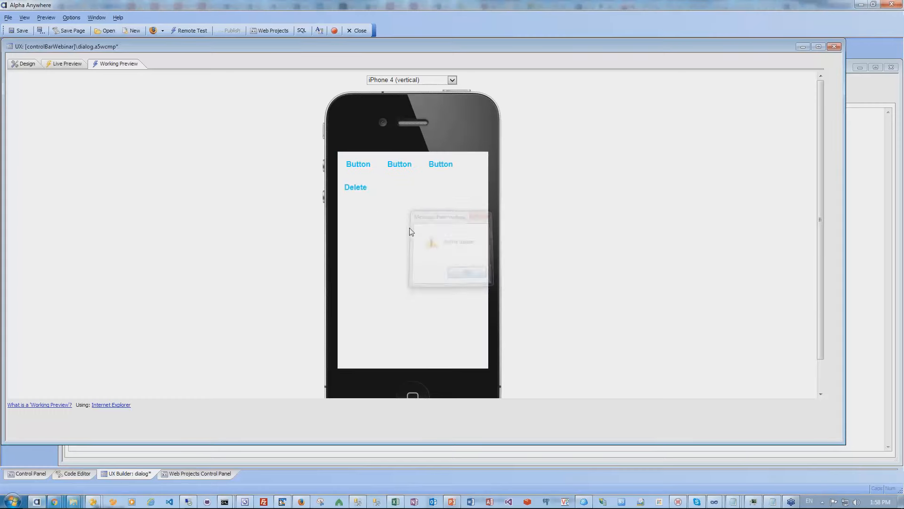